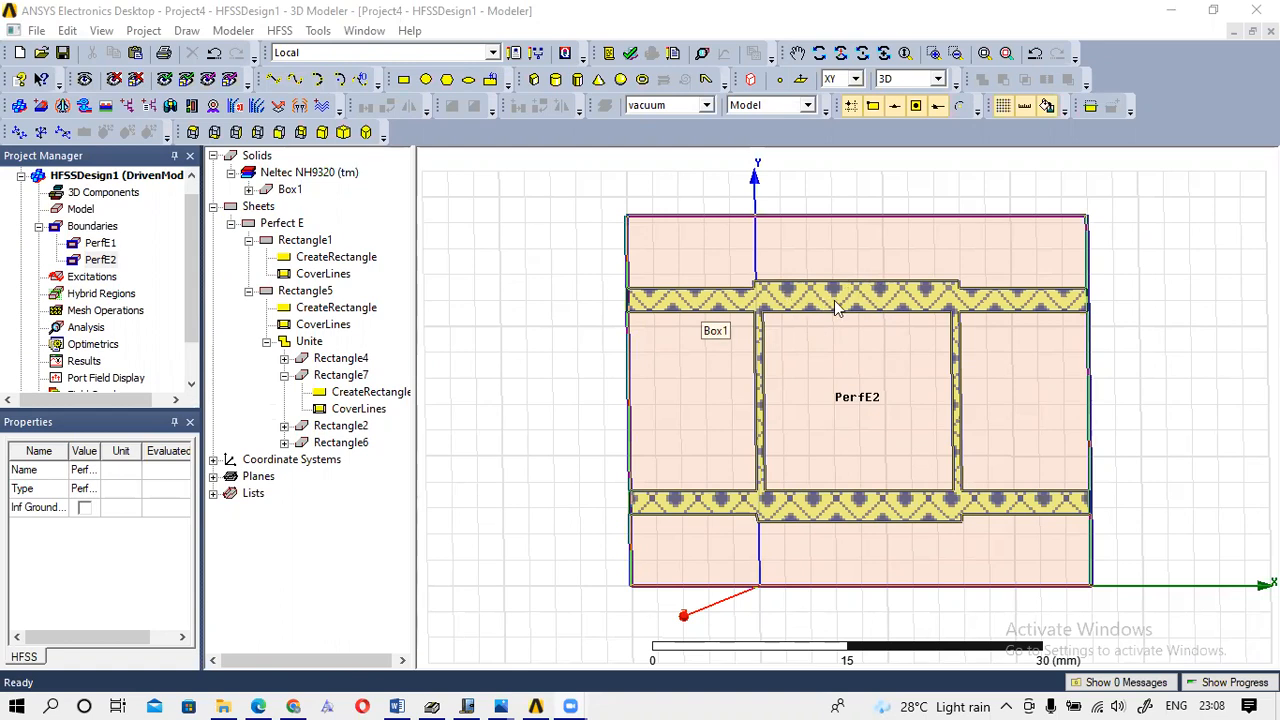
Pan the view slightly right, then rotate it so the coupler is seen tilted in 3D.
{"action": "left_click", "coordinate": [797, 55]}
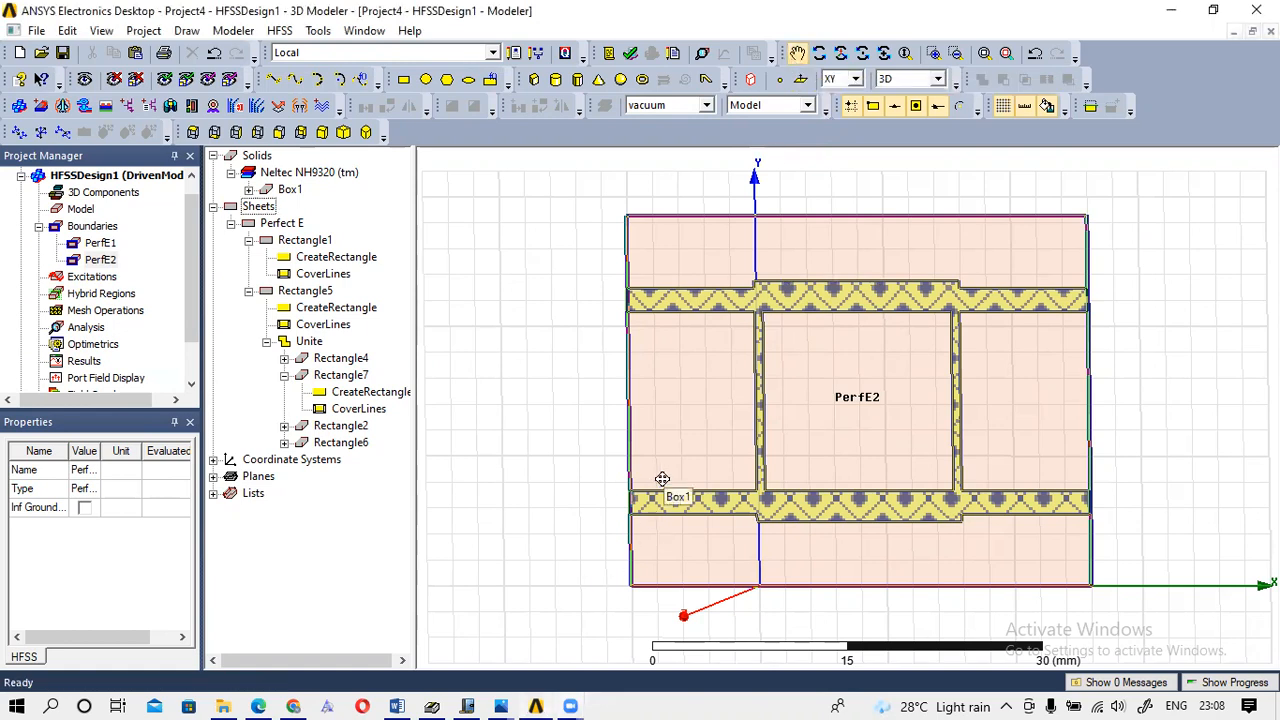
{"action": "left_click_drag", "start_coordinate": [662, 480], "coordinate": [676, 480]}
{"action": "left_click", "coordinate": [840, 53]}
{"action": "left_click_drag", "start_coordinate": [723, 363], "coordinate": [728, 520]}
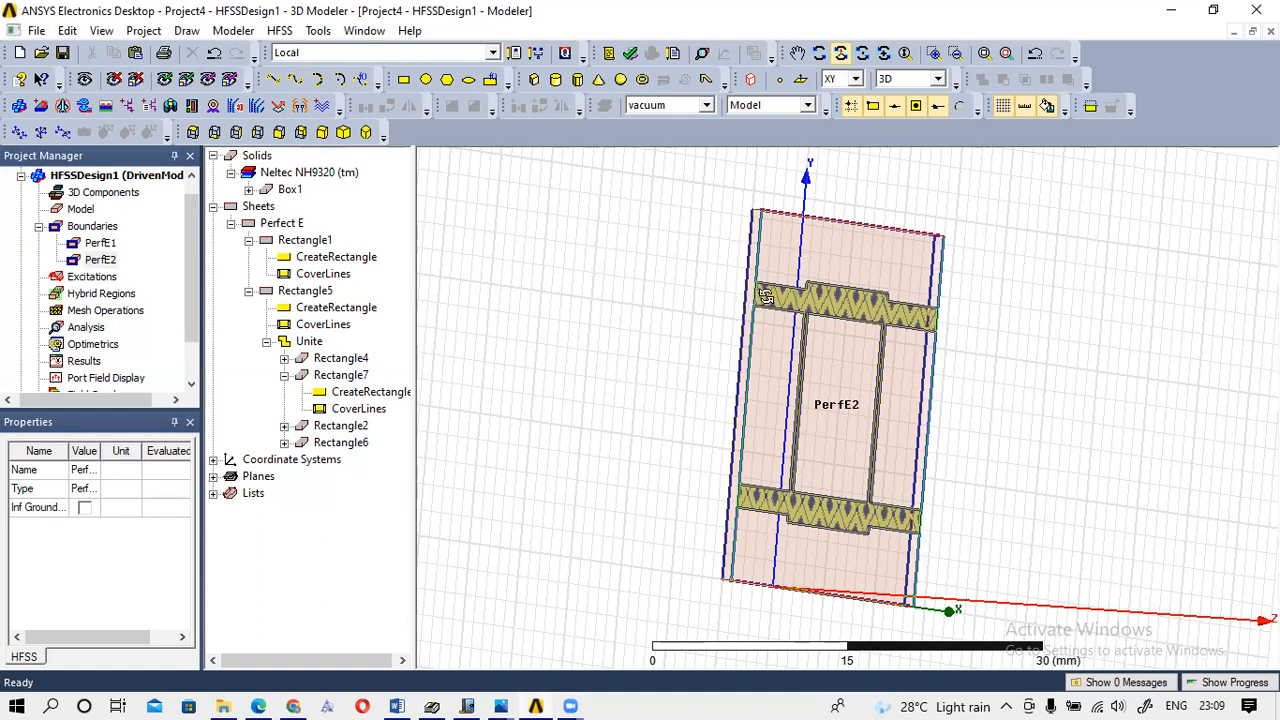
{"action": "mouse_move", "coordinate": [800, 261]}
{"action": "left_mouse_down"}
{"action": "mouse_move", "coordinate": [830, 285]}
{"action": "mouse_move", "coordinate": [817, 263]}
{"action": "left_mouse_up"}
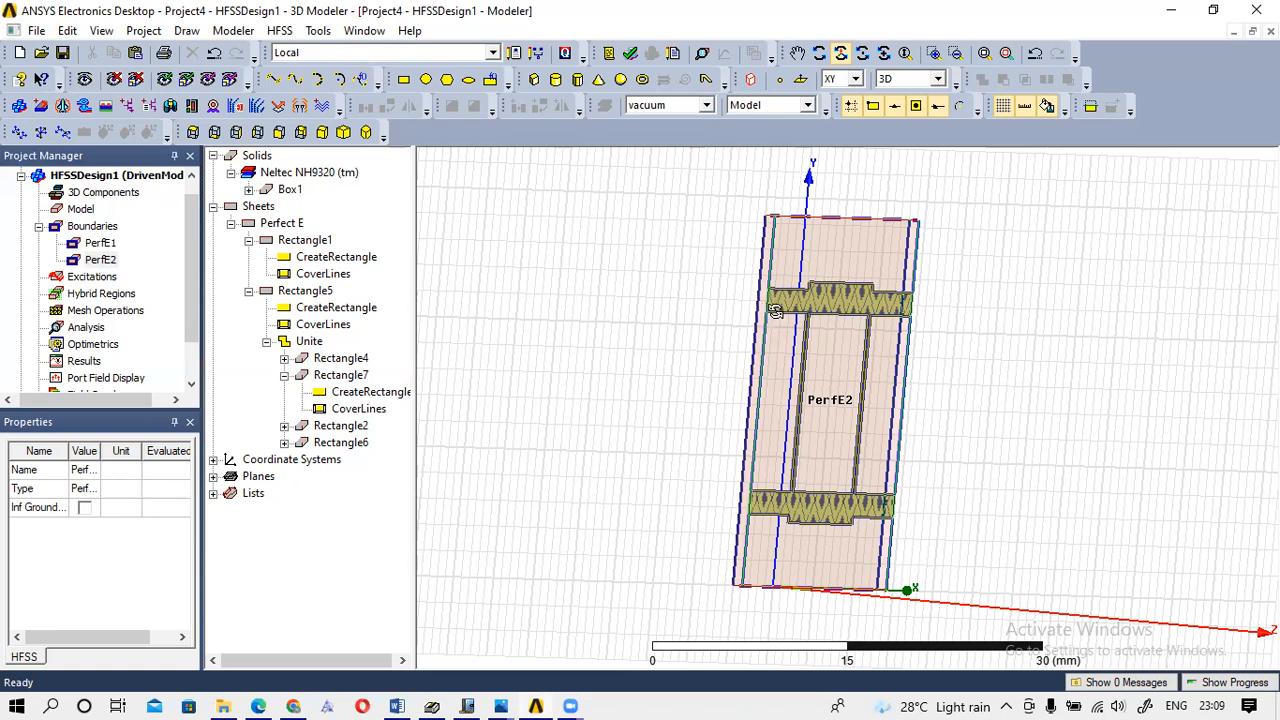
{"action": "left_click", "coordinate": [401, 88]}
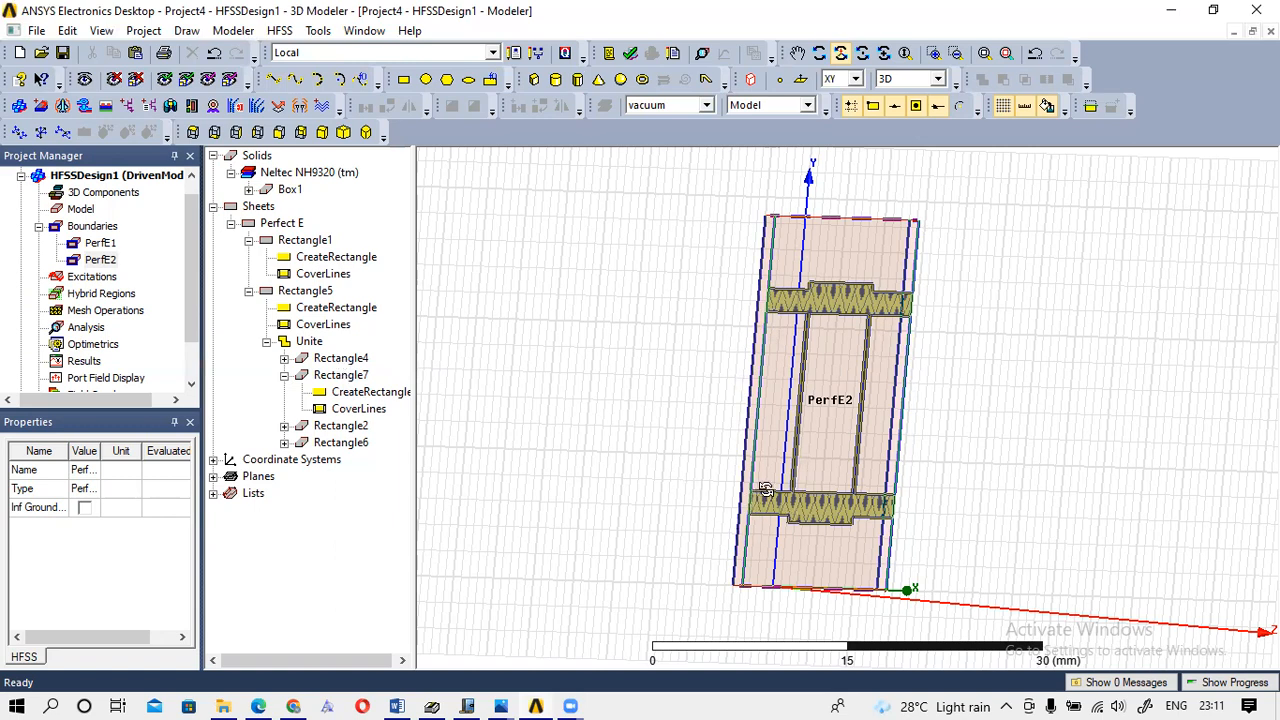
Clear the PerfE2 highlight so the coupler shows as a solid shaded model.
{"action": "left_click", "coordinate": [341, 360]}
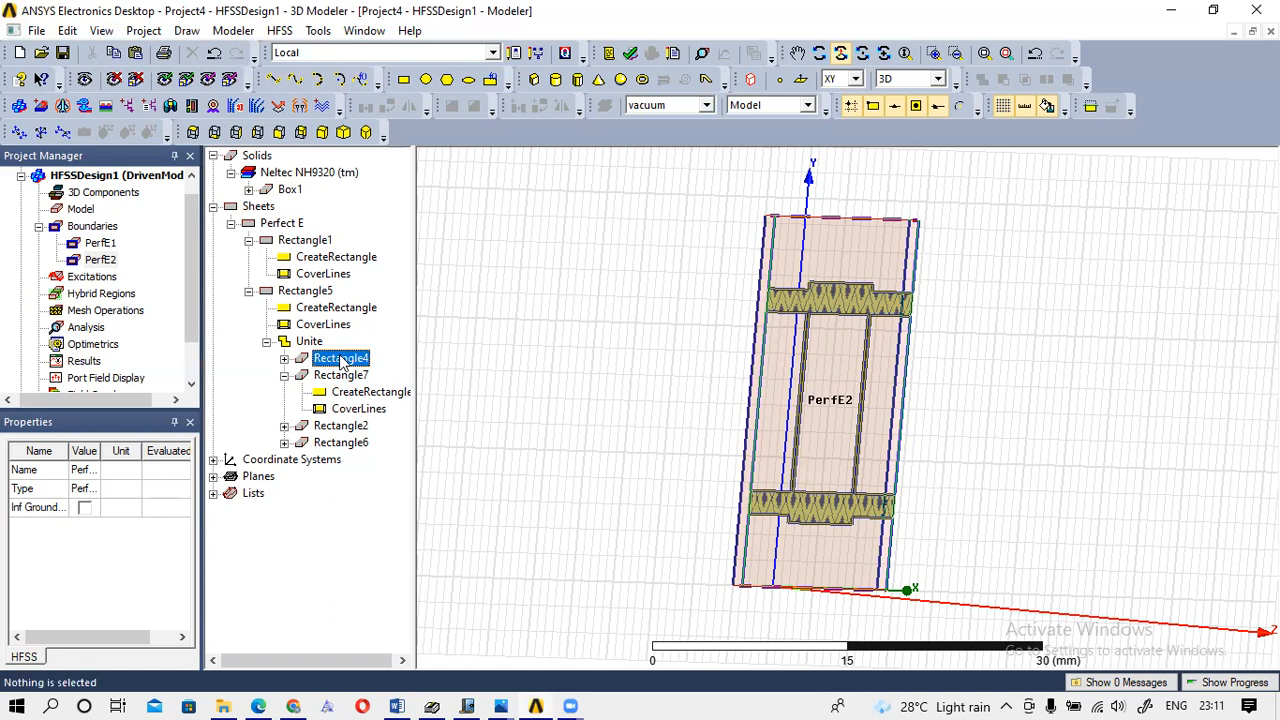
{"action": "left_click", "coordinate": [645, 360]}
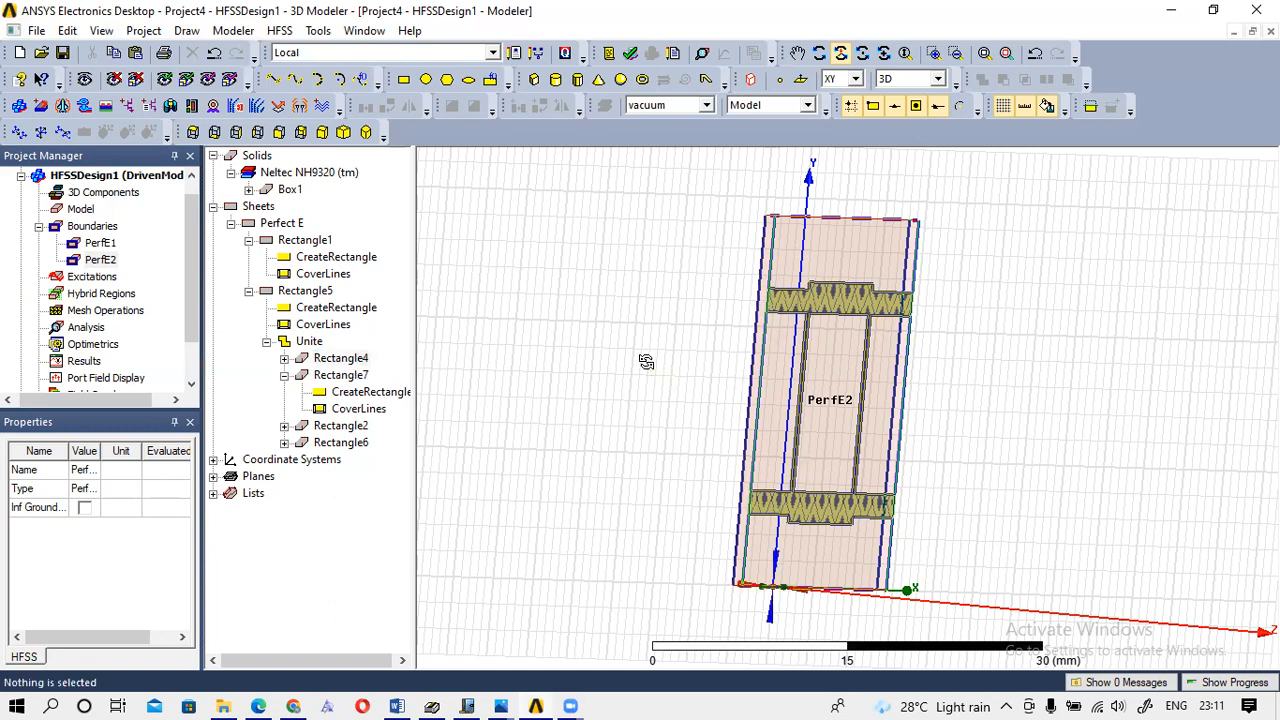
{"action": "left_click", "coordinate": [680, 254]}
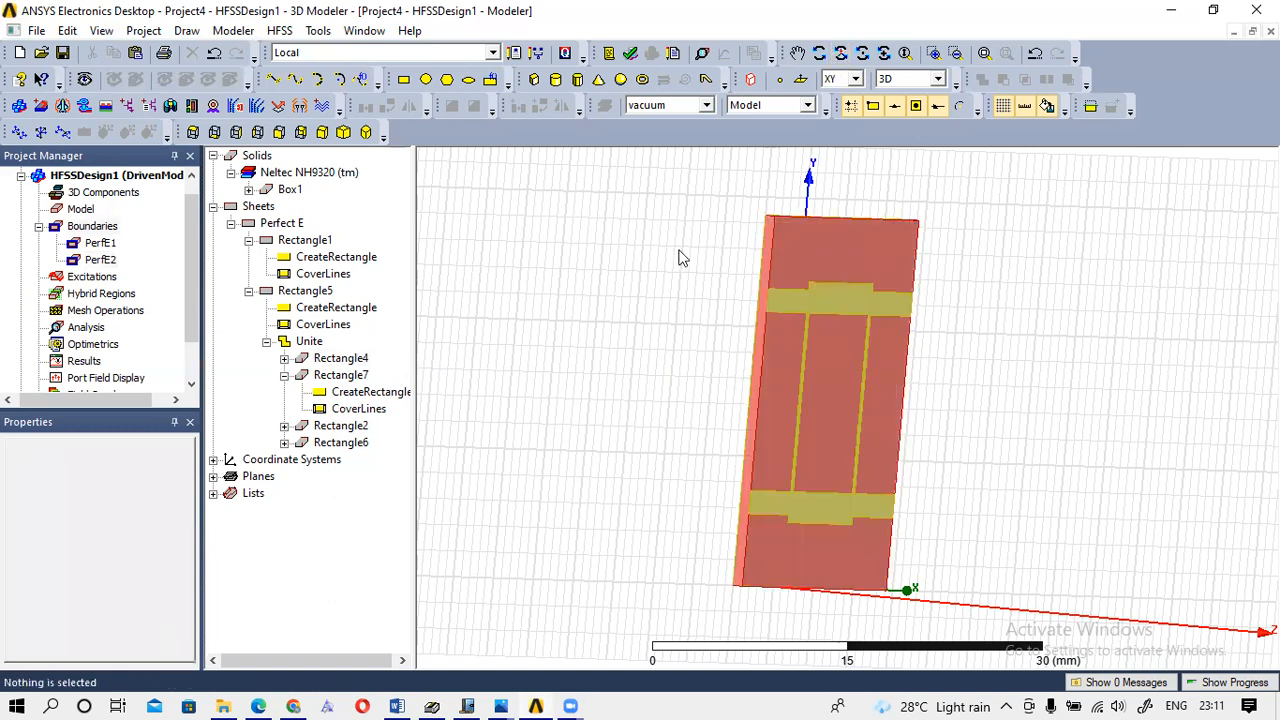
{"action": "left_click", "coordinate": [345, 360]}
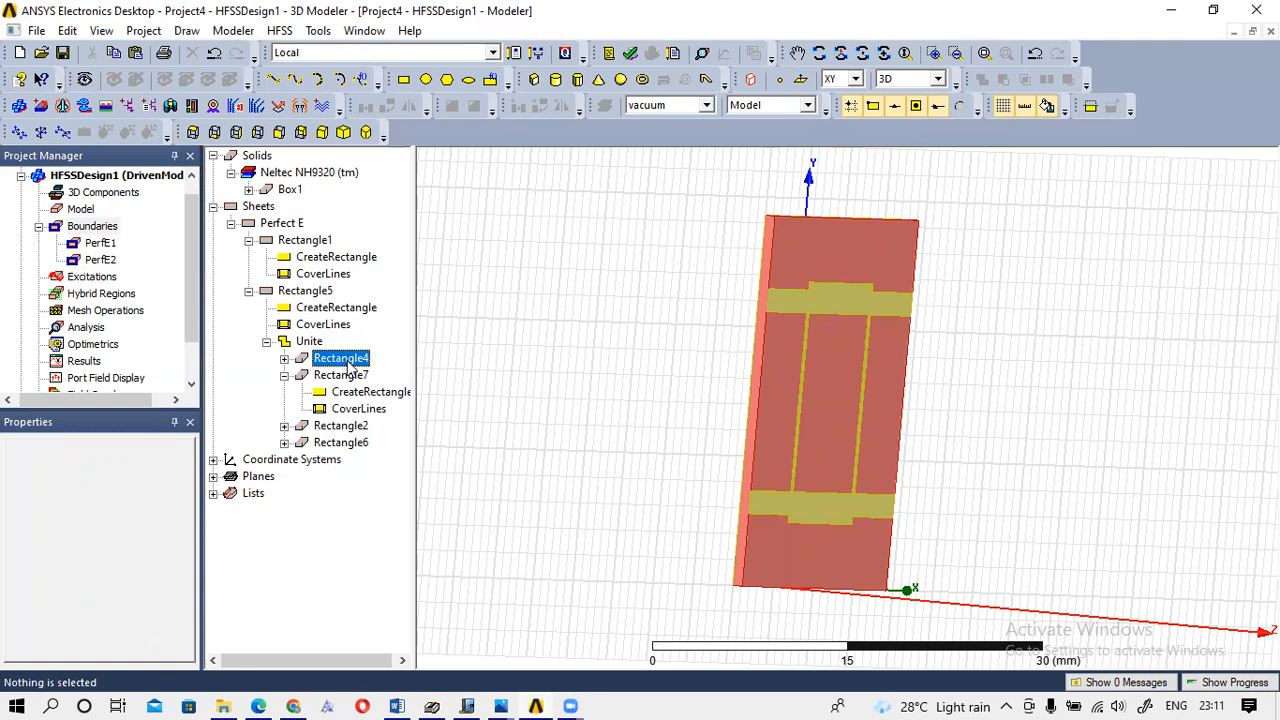
{"action": "left_click", "coordinate": [630, 483]}
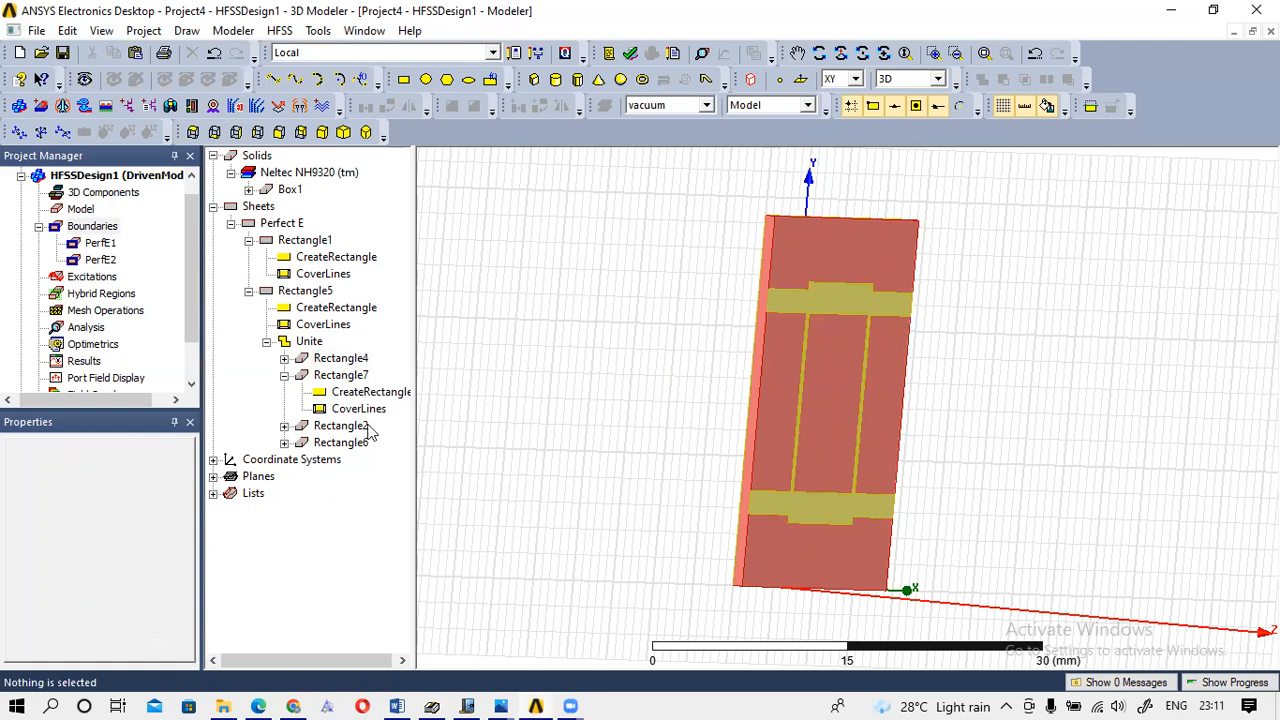
Inspect Rectangle7, Rectangle4 and the coupler's top strip by selecting each.
{"action": "left_click", "coordinate": [340, 375]}
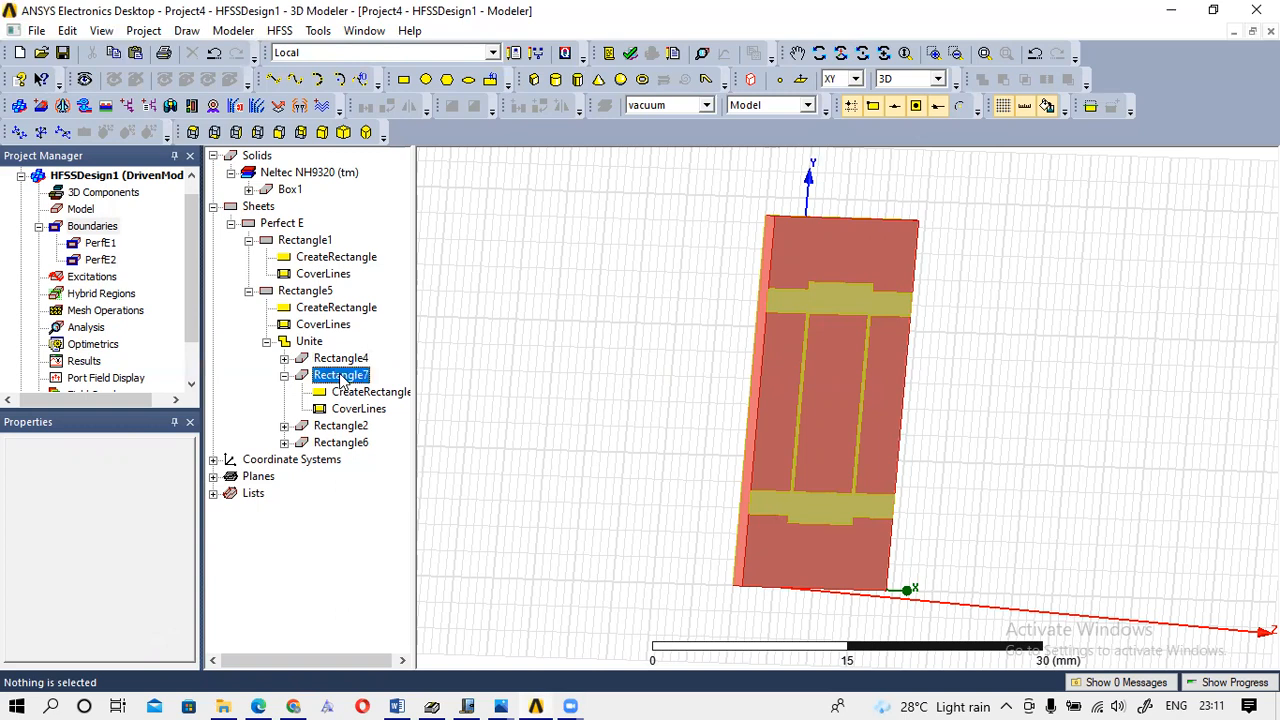
{"action": "left_click", "coordinate": [345, 360]}
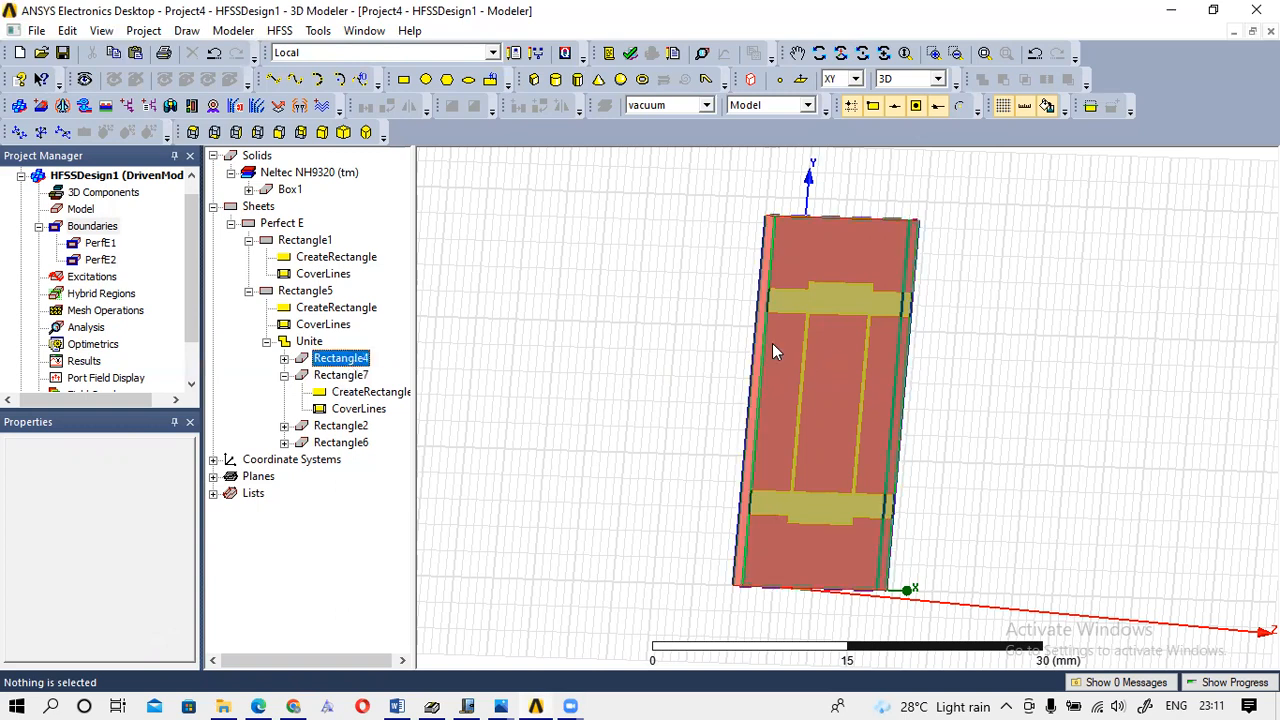
{"action": "left_click", "coordinate": [797, 305]}
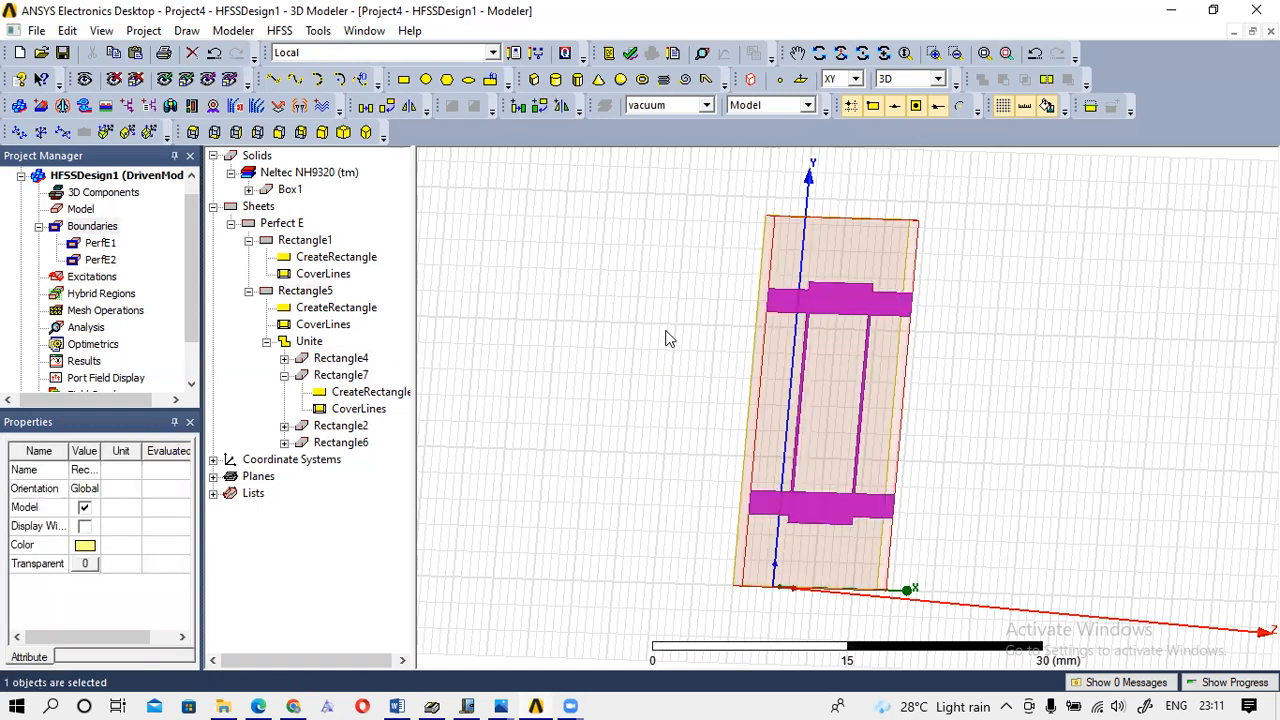
{"action": "left_click", "coordinate": [353, 350]}
Highlight Rectangle4, 7, 2 and 6 under Unite in turn, then clear the selection.
{"action": "left_click", "coordinate": [357, 360]}
{"action": "left_click", "coordinate": [356, 375]}
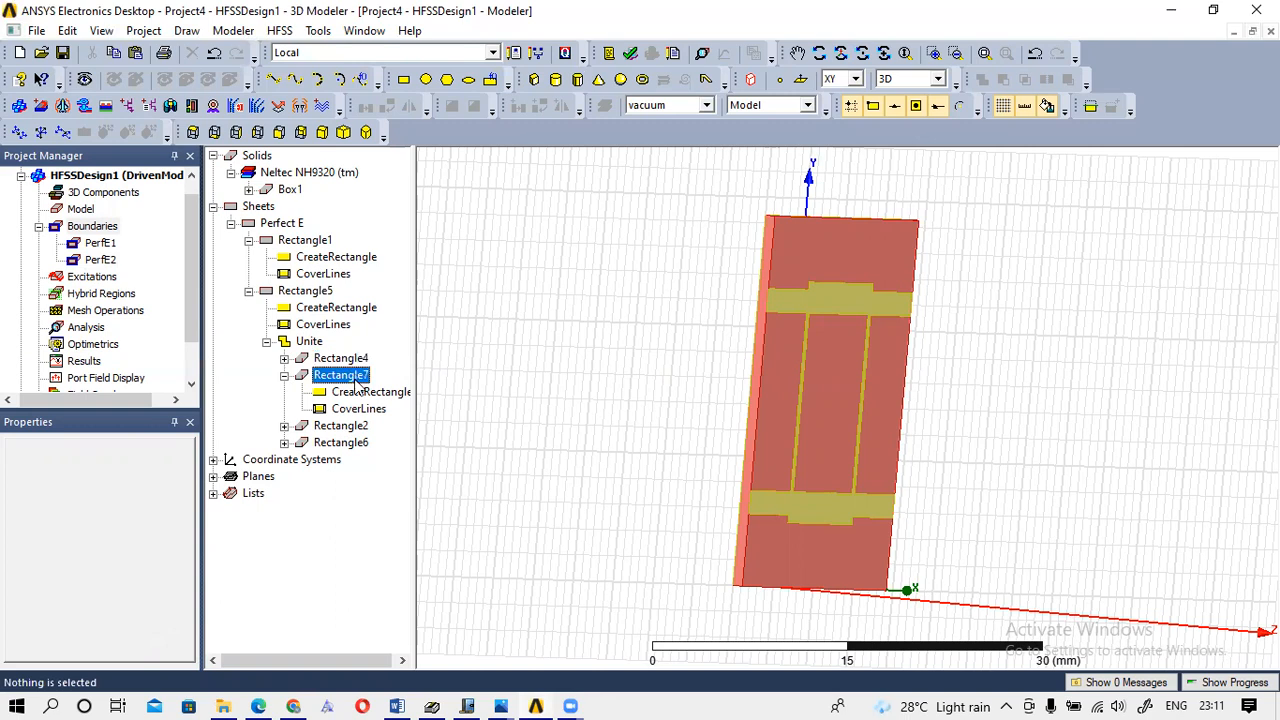
{"action": "left_click", "coordinate": [361, 426]}
{"action": "left_click", "coordinate": [361, 444]}
{"action": "left_click", "coordinate": [680, 449]}
{"action": "left_click", "coordinate": [843, 56]}
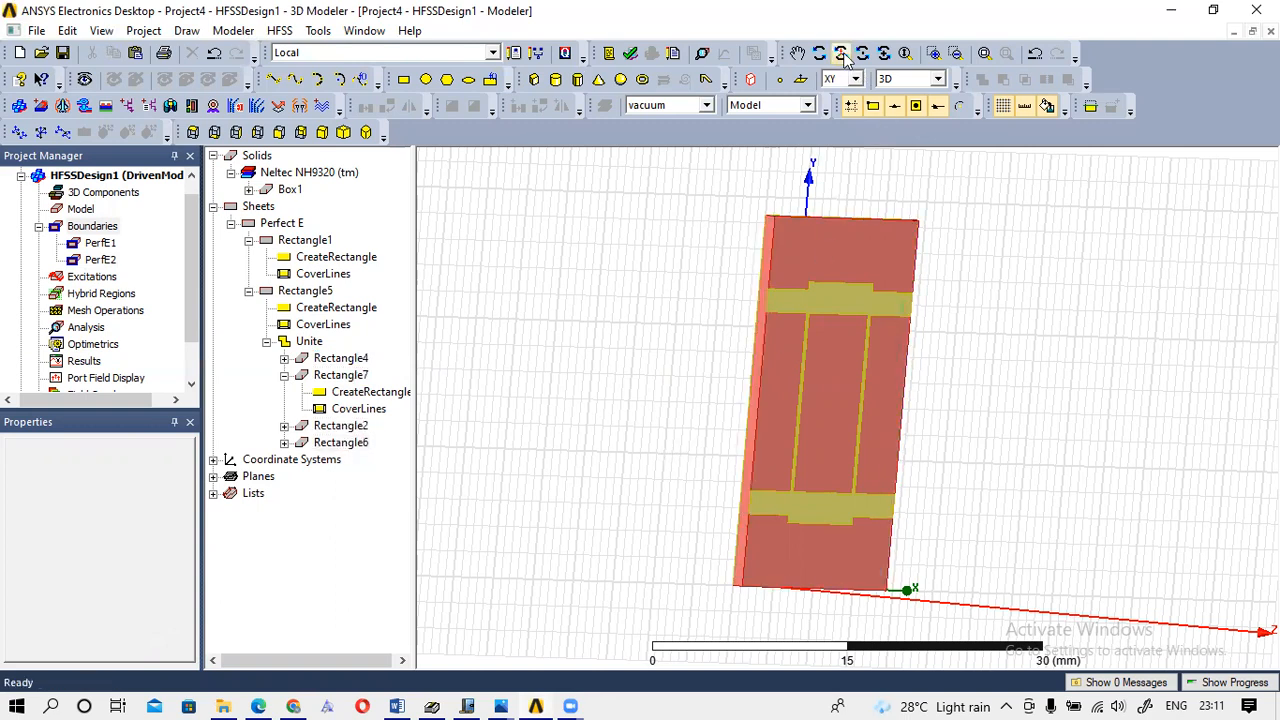
Expand the Rectangle2 and Rectangle6 histories in the tree, checking Rectangle4, 7, 2 and 6.
{"action": "left_click_drag", "start_coordinate": [826, 294], "coordinate": [670, 292]}
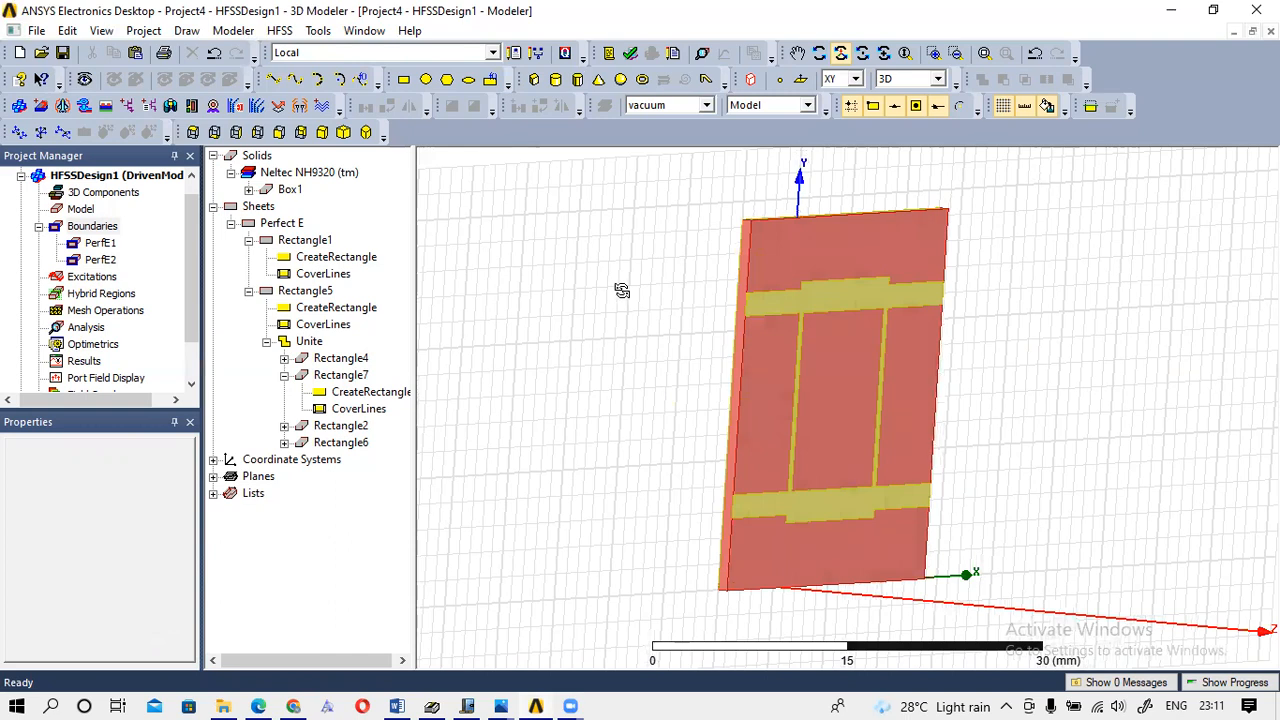
{"action": "left_click", "coordinate": [331, 362]}
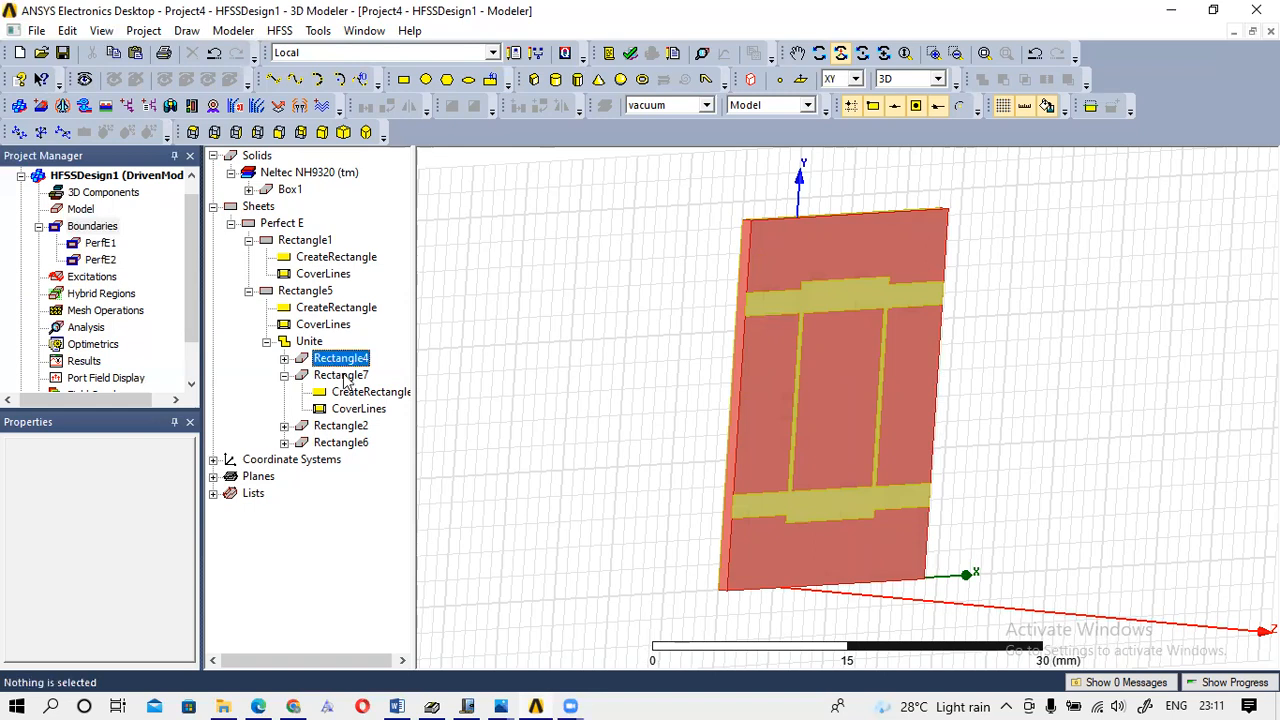
{"action": "left_click", "coordinate": [345, 376]}
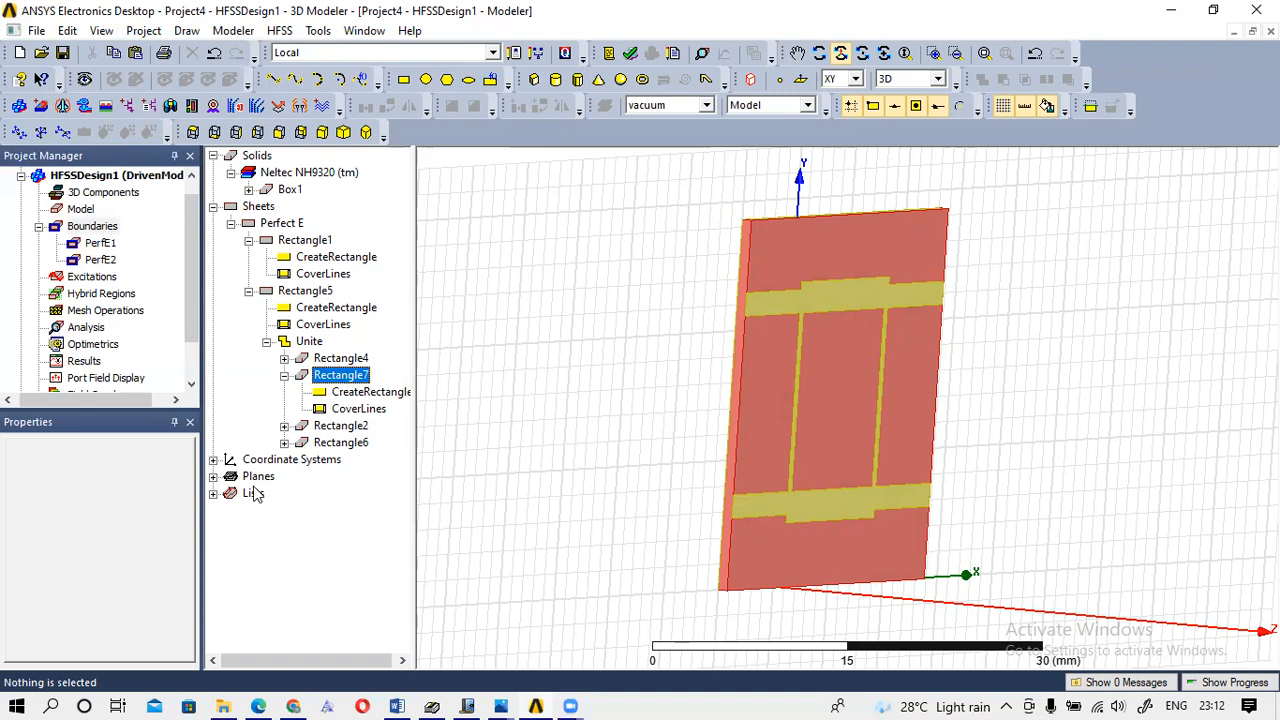
{"action": "left_click", "coordinate": [285, 427]}
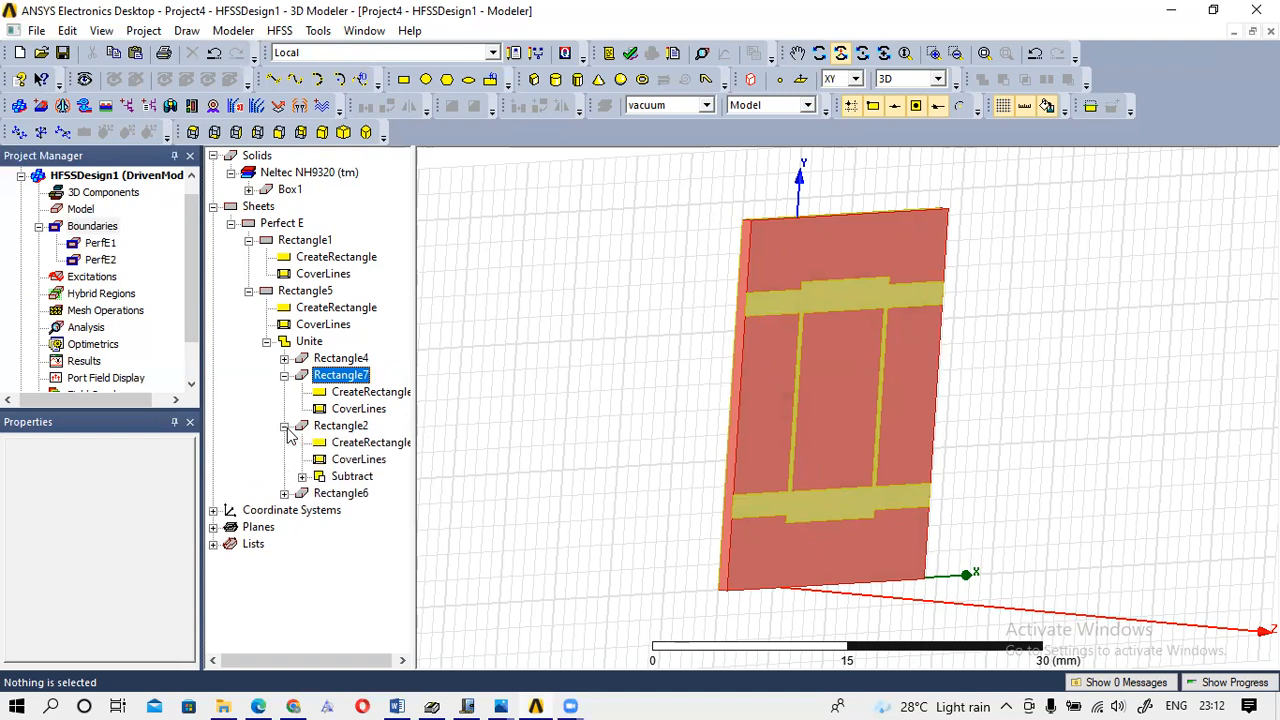
{"action": "left_click", "coordinate": [346, 432]}
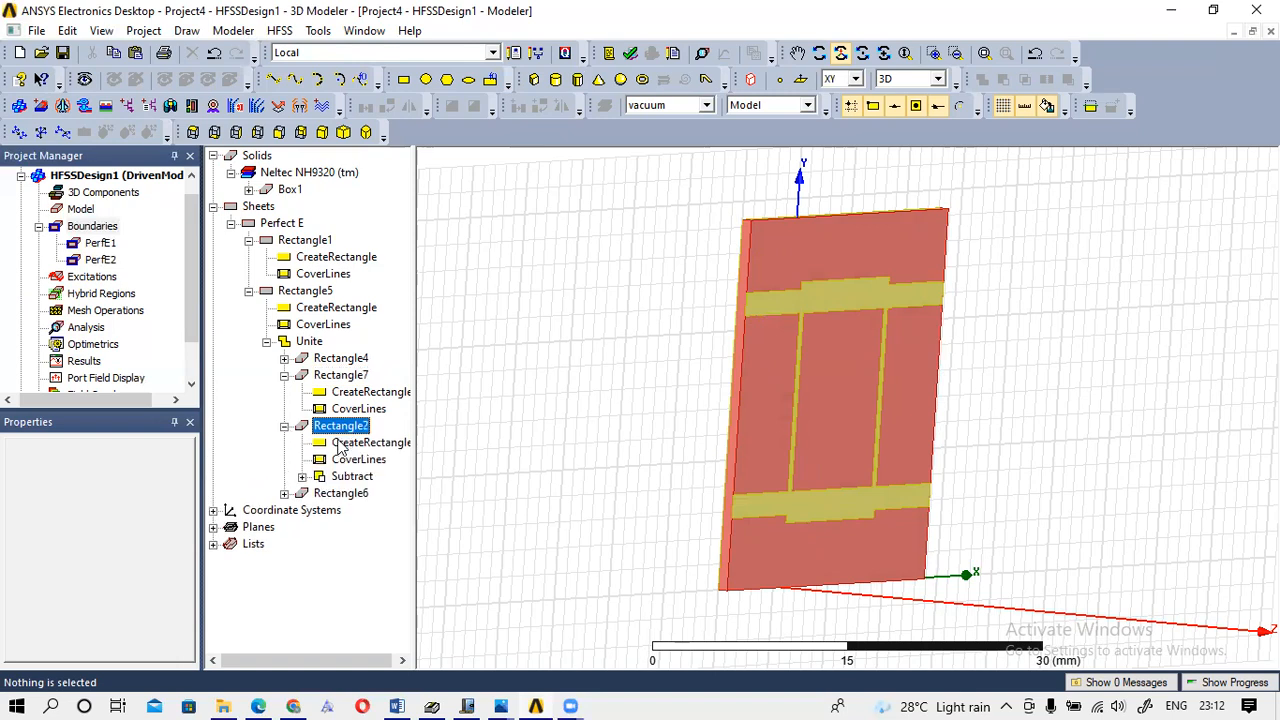
{"action": "left_click", "coordinate": [325, 494]}
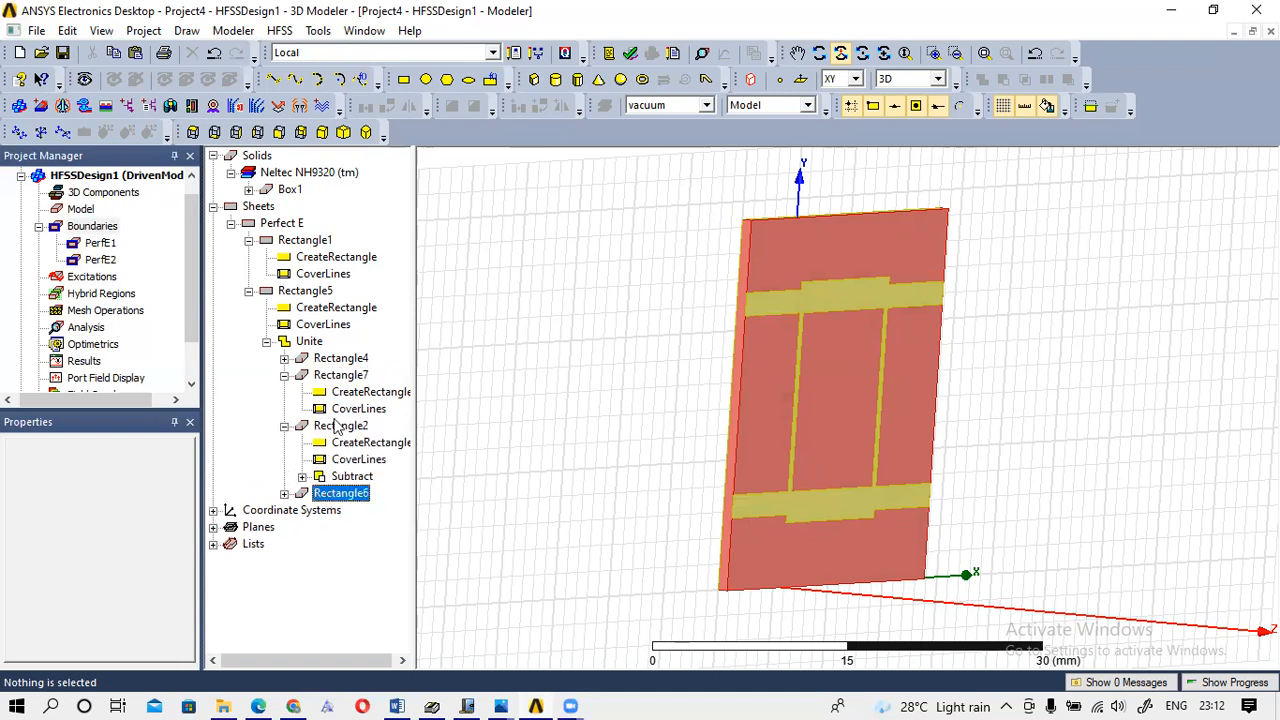
{"action": "left_click", "coordinate": [340, 360]}
{"action": "left_click", "coordinate": [285, 494]}
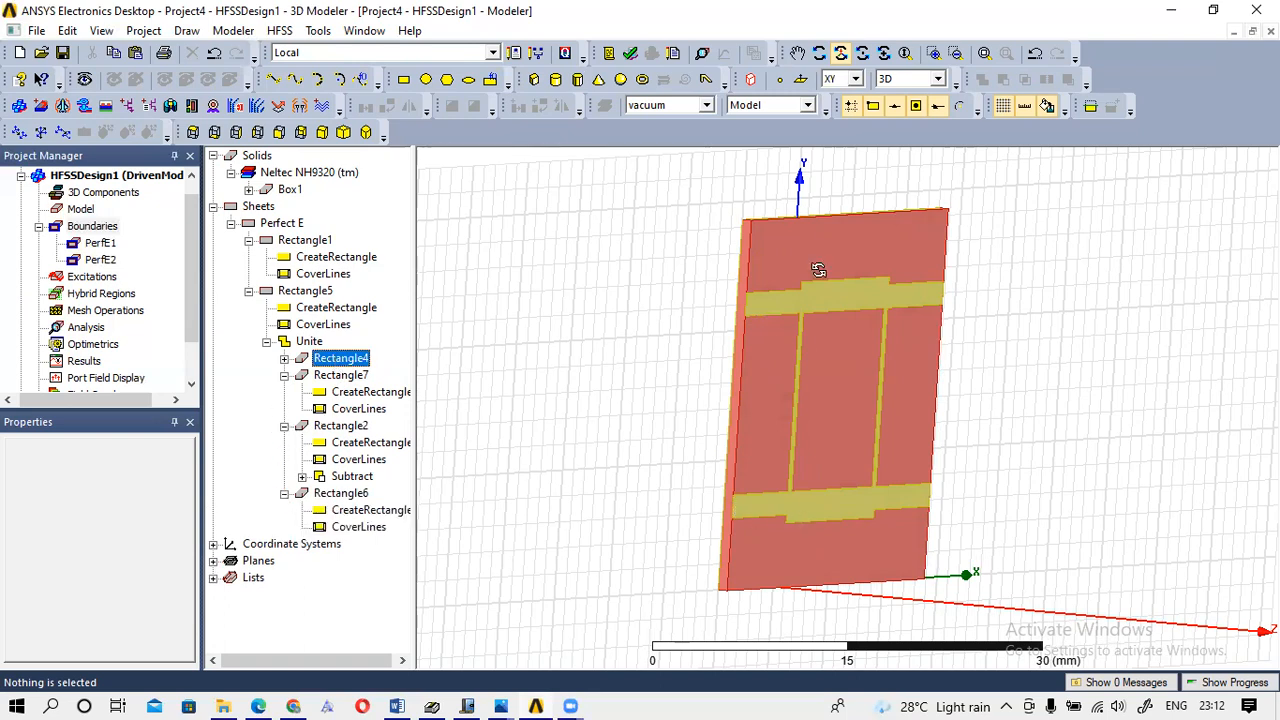
Rotate and zoom the view onto the substrate's edge.
{"action": "left_click_drag", "start_coordinate": [863, 245], "coordinate": [760, 236]}
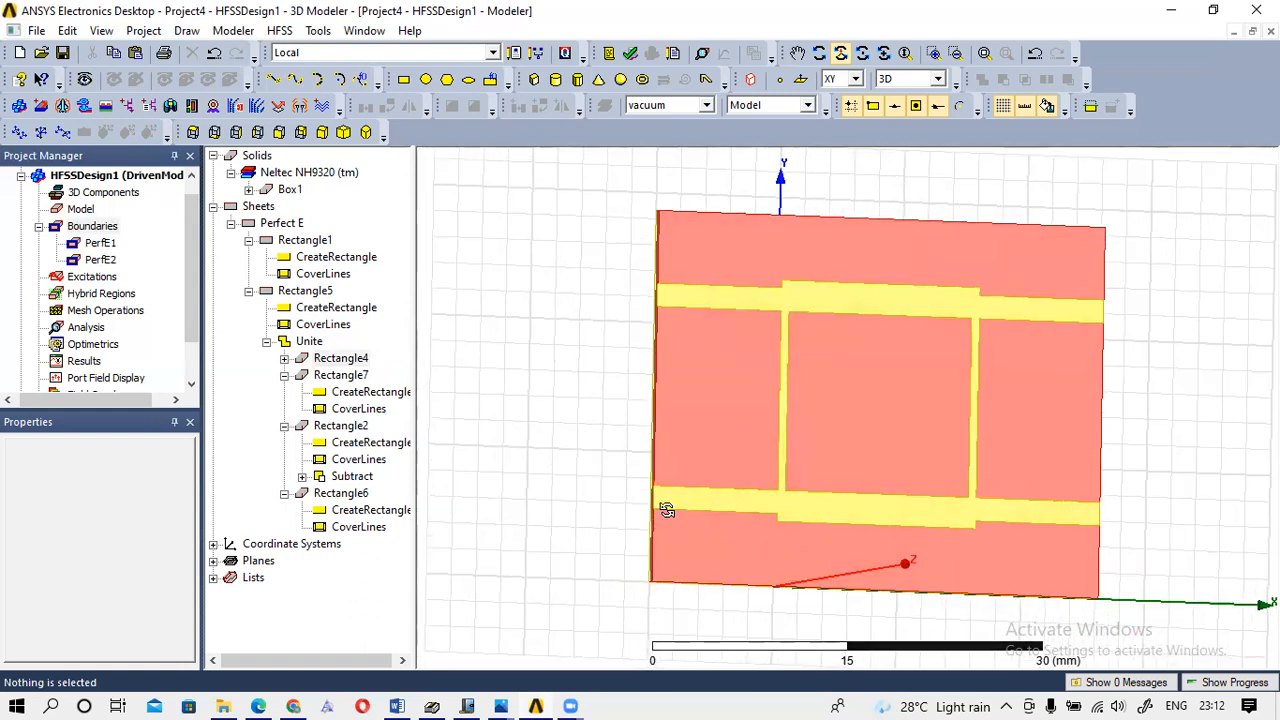
{"action": "left_click_drag", "start_coordinate": [708, 324], "coordinate": [848, 362]}
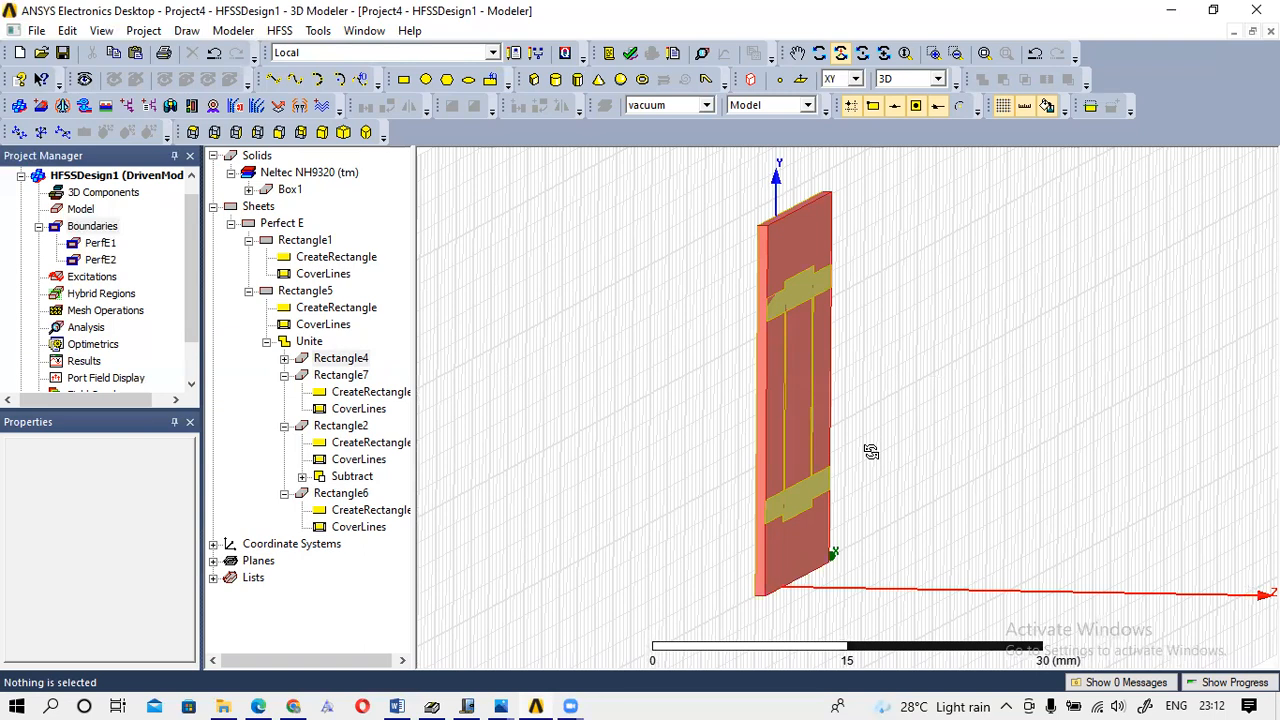
{"action": "scroll", "coordinate": [877, 469], "scroll_direction": "up", "scroll_amount": 5}
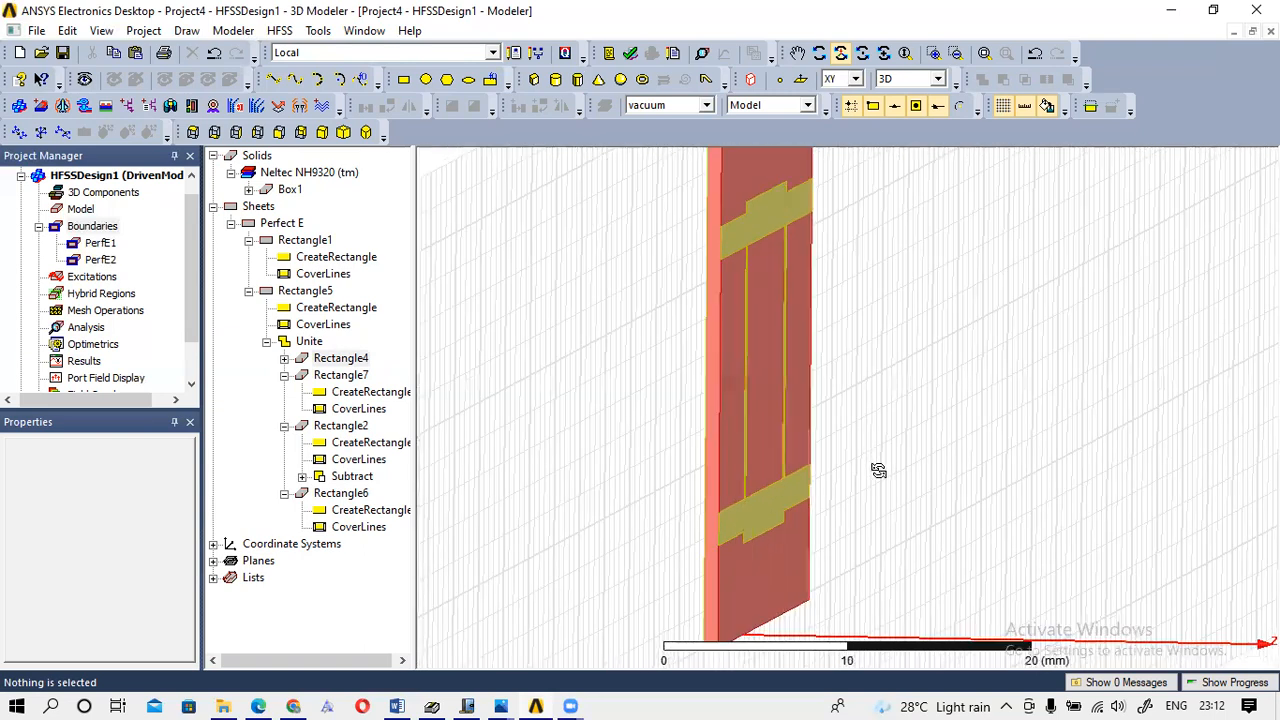
Zoom in on the substrate edge until the scale bar spans 10 mm.
{"action": "scroll", "coordinate": [865, 450], "scroll_direction": "up", "scroll_amount": 1}
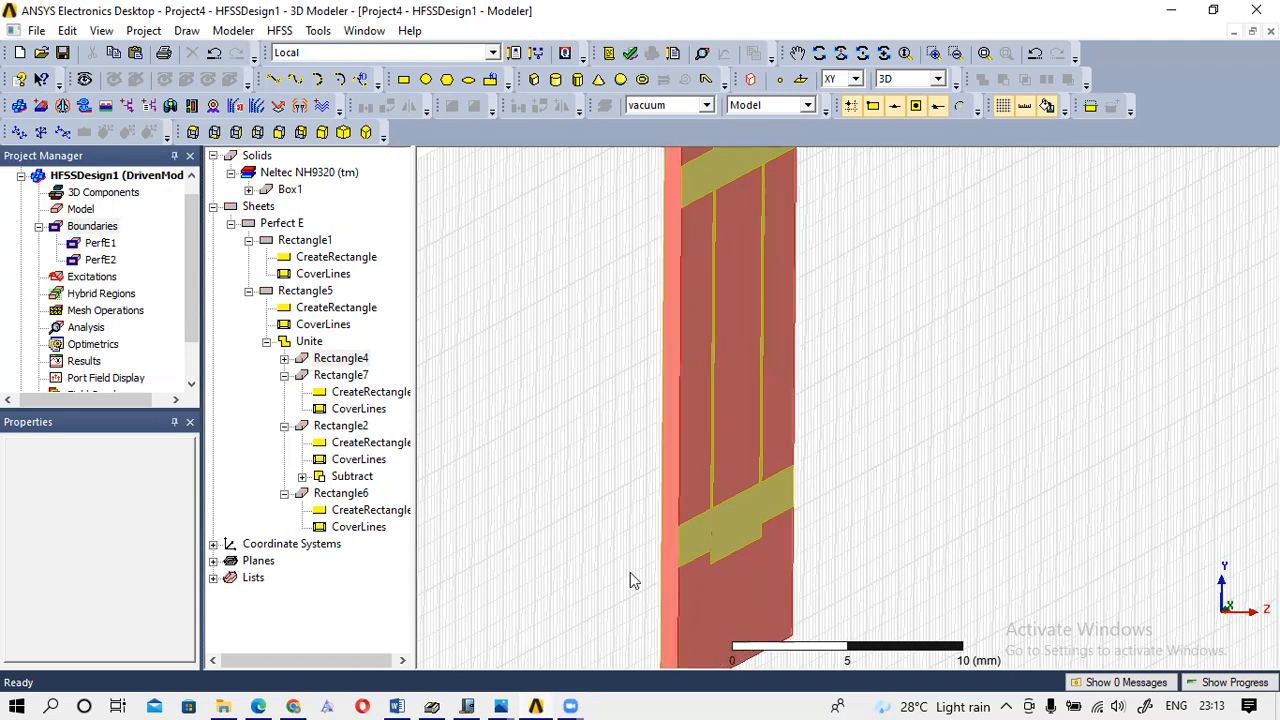
Draw port rectangle Rectangle8 on the YZ plane at the substrate edge from (-10, 7.15, 0).
{"action": "left_click", "coordinate": [855, 80]}
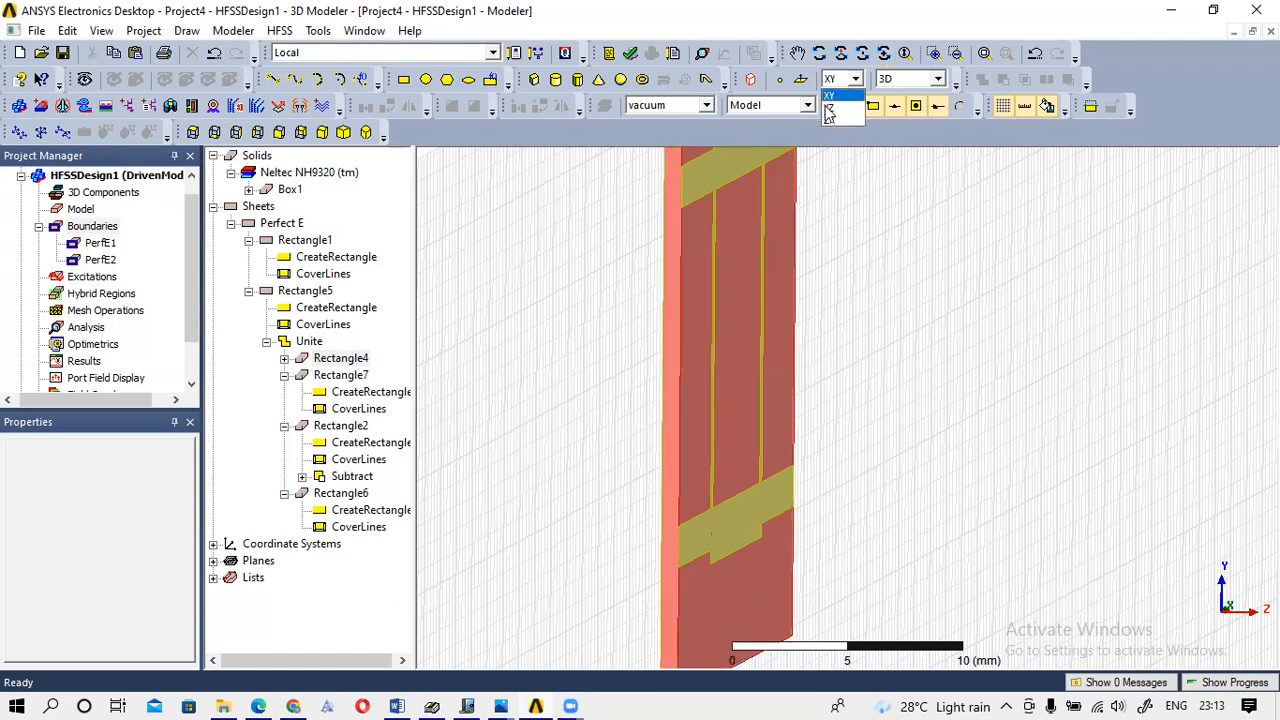
{"action": "left_click", "coordinate": [826, 112]}
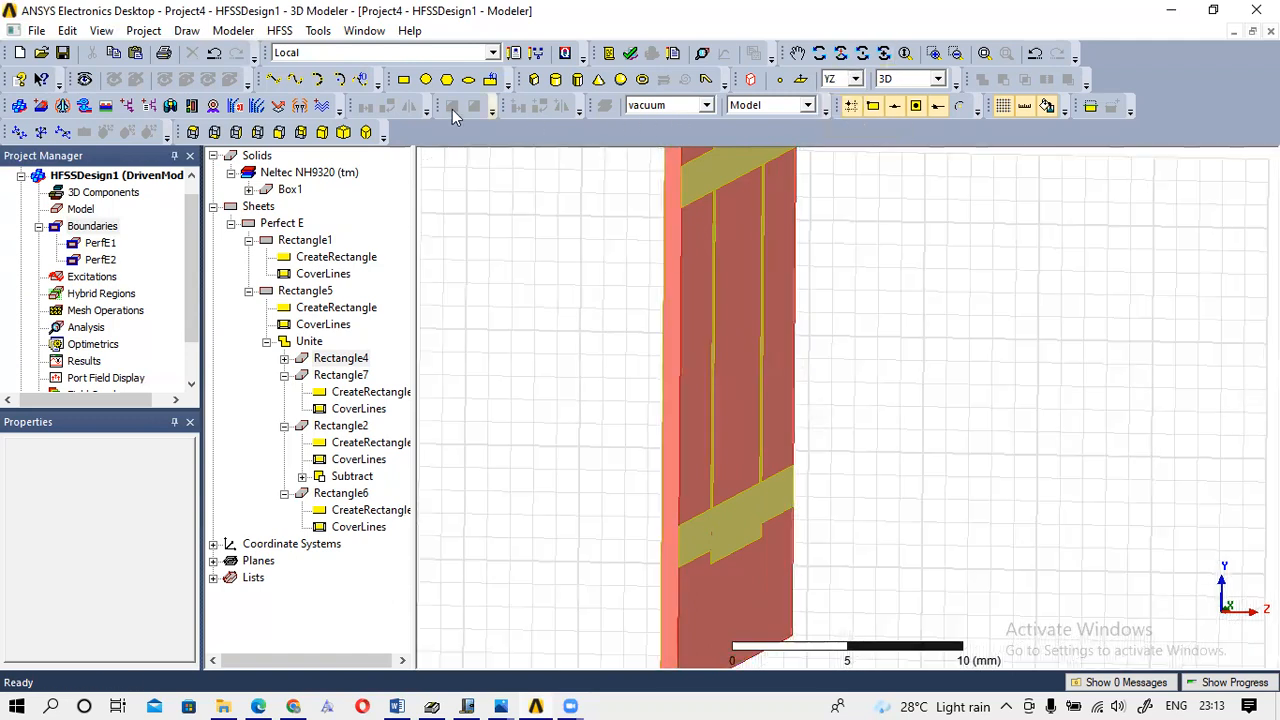
{"action": "left_click", "coordinate": [406, 82]}
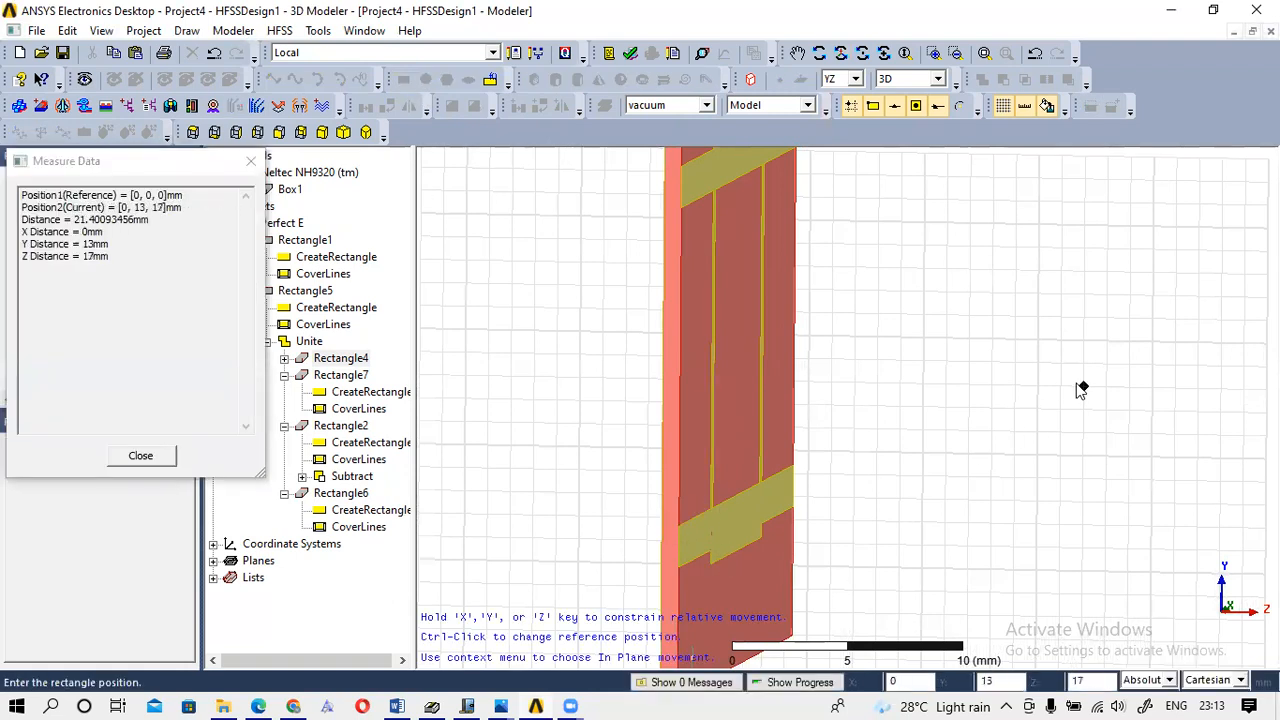
{"action": "scroll", "coordinate": [1081, 390], "scroll_direction": "up", "scroll_amount": 3}
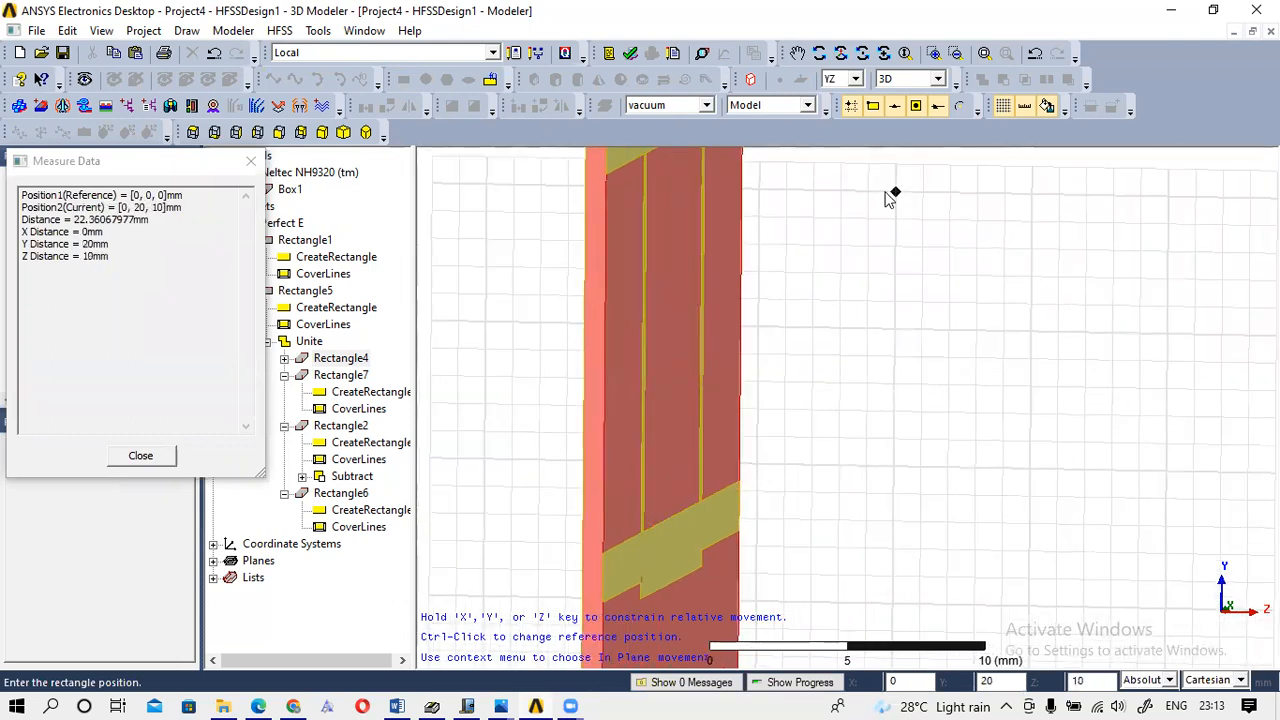
{"action": "left_click", "coordinate": [586, 556]}
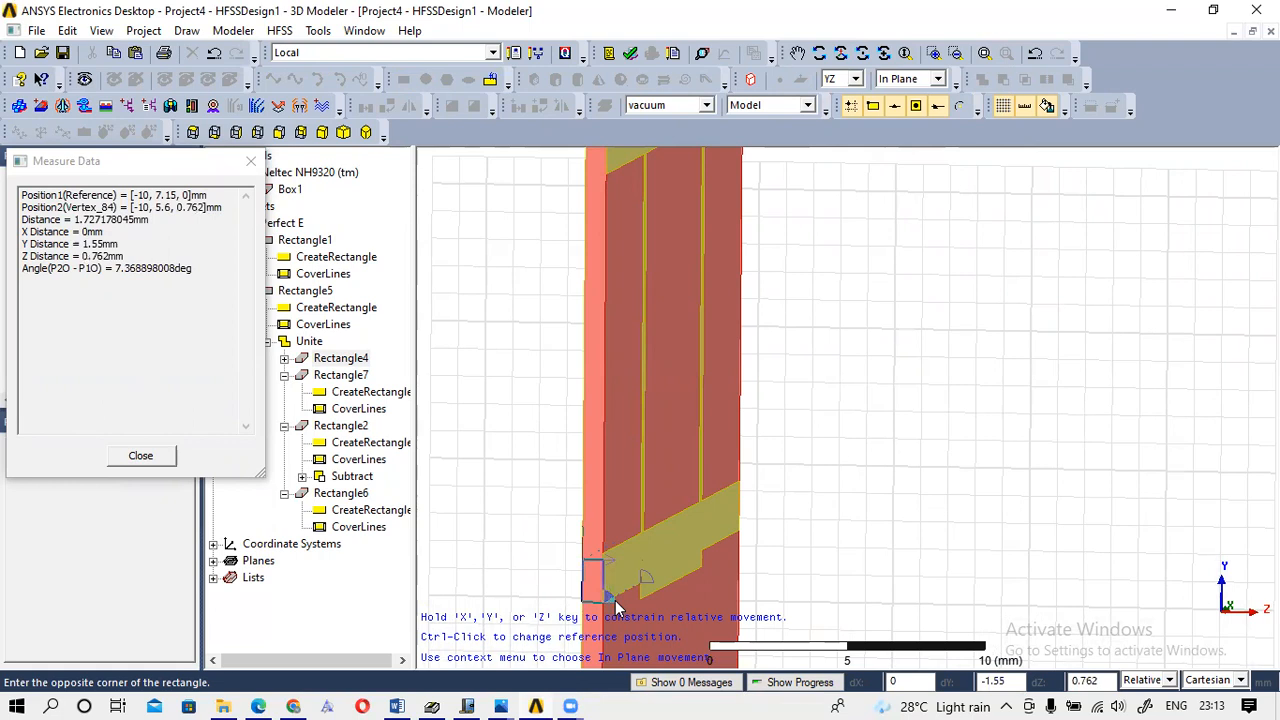
{"action": "left_click", "coordinate": [616, 605]}
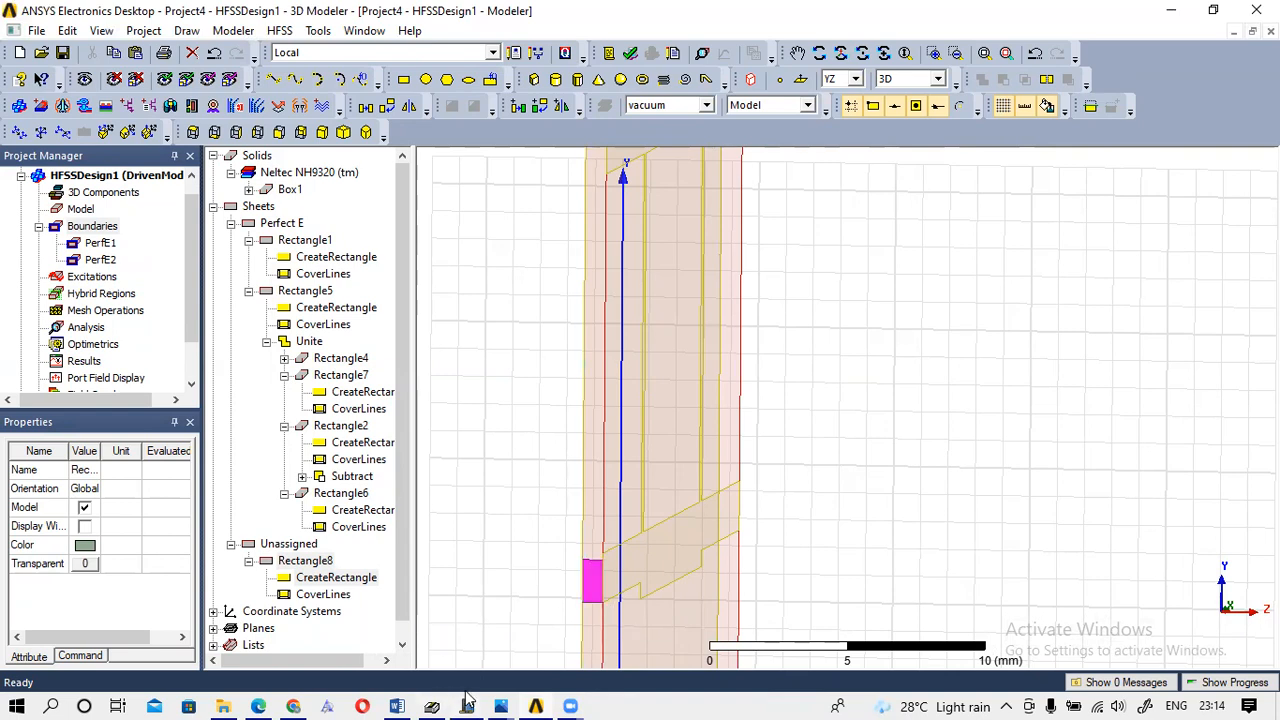
Bring the Windows Journal note to the front from the taskbar.
{"action": "mouse_move", "coordinate": [535, 697]}
{"action": "mouse_move", "coordinate": [469, 693]}
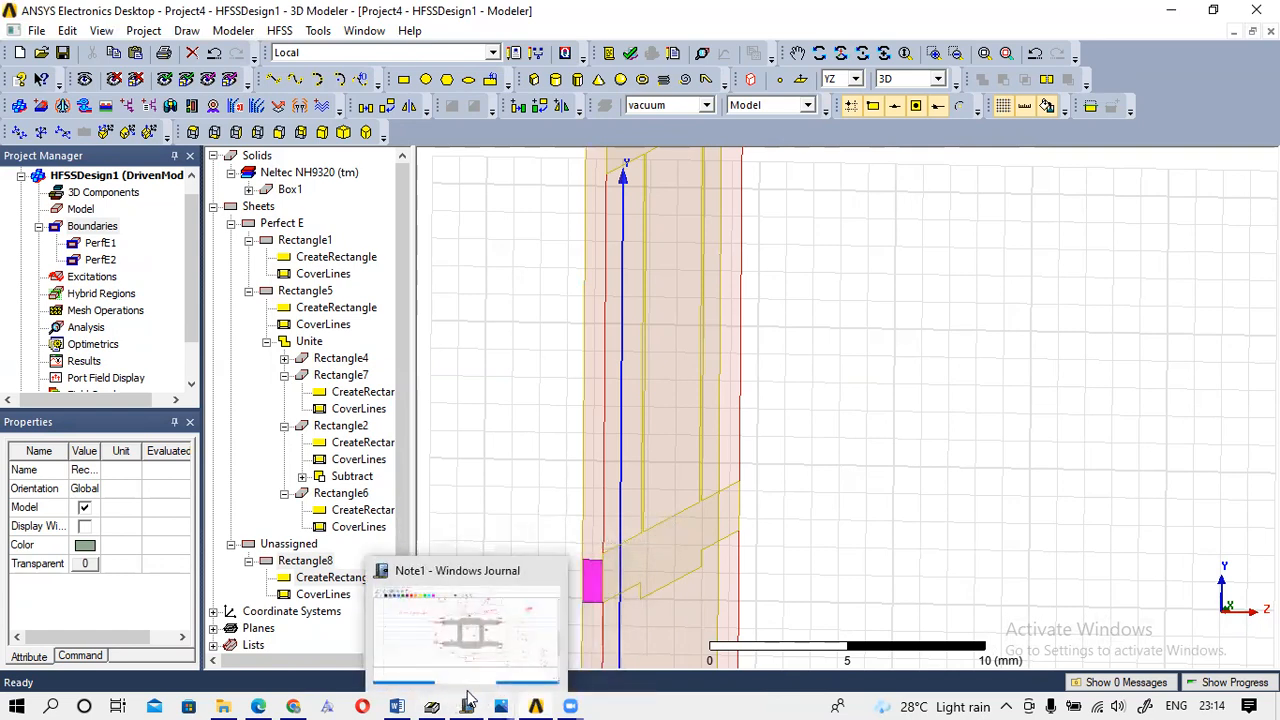
{"action": "left_click", "coordinate": [483, 672]}
Scroll up to the dimensioned coupler drawing photo and select the red pen.
{"action": "scroll", "coordinate": [455, 415], "scroll_direction": "up", "scroll_amount": 5}
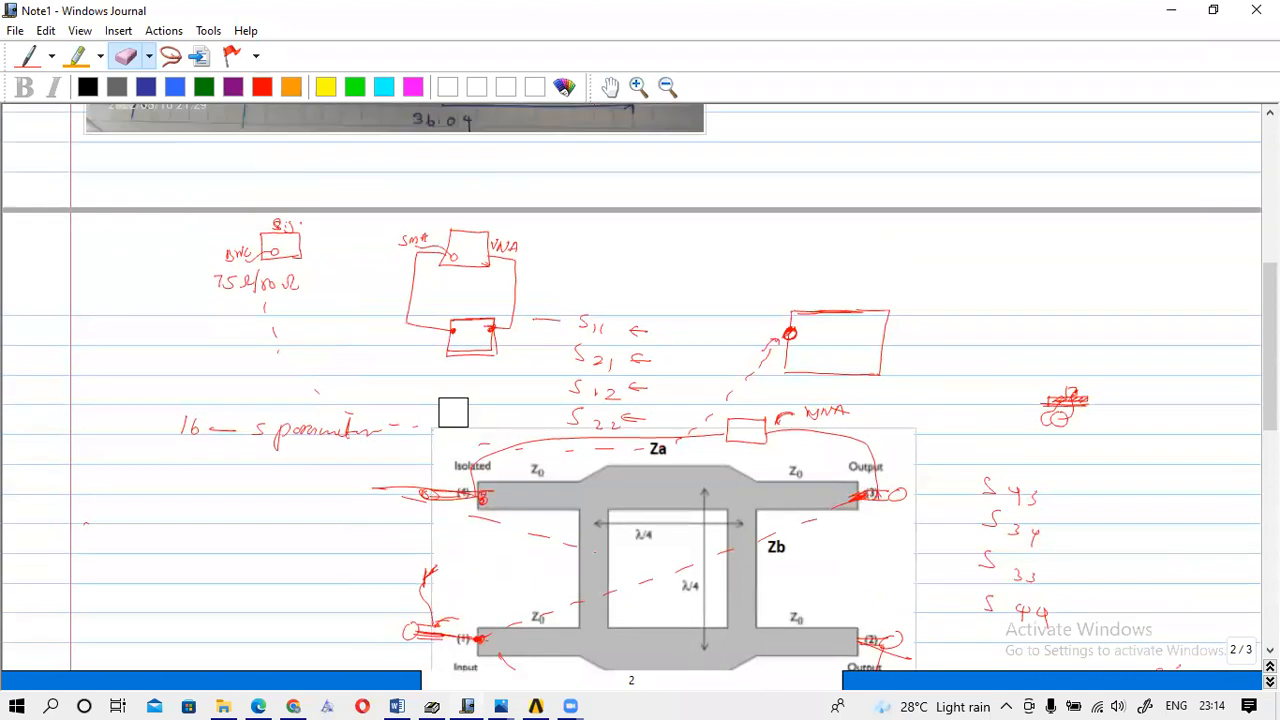
{"action": "scroll", "coordinate": [447, 403], "scroll_direction": "up", "scroll_amount": 5}
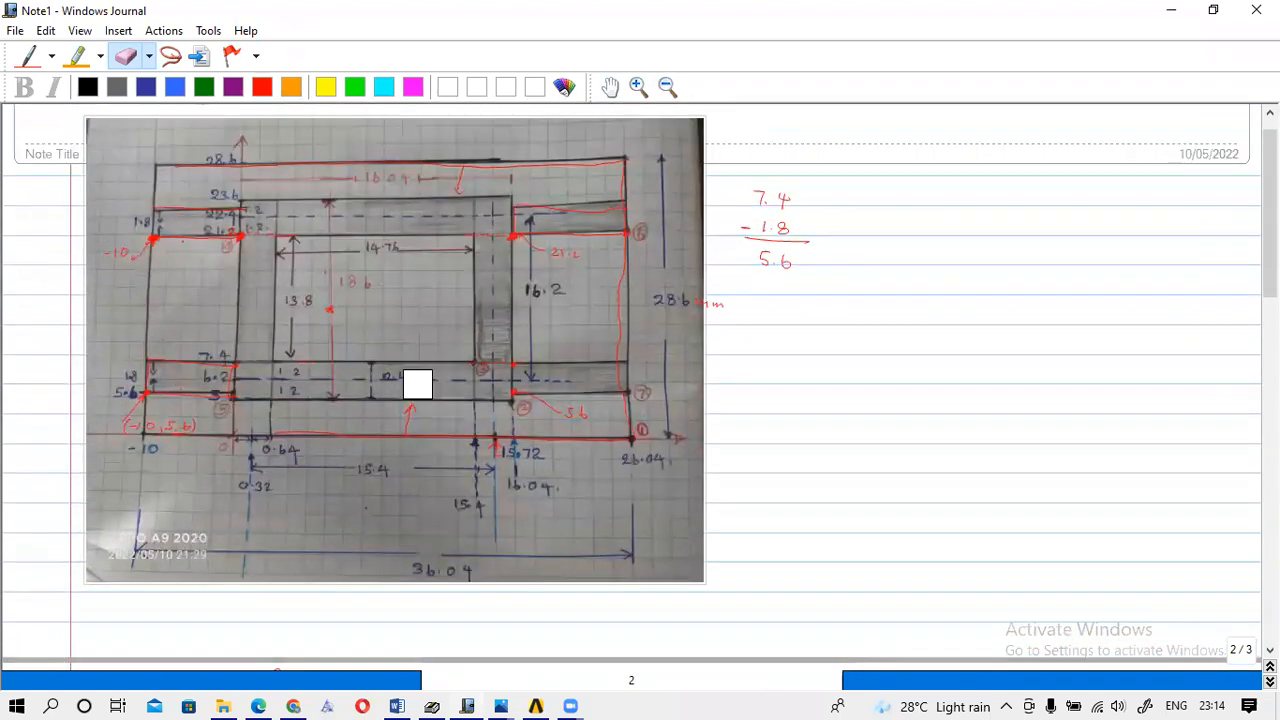
{"action": "left_click", "coordinate": [28, 58]}
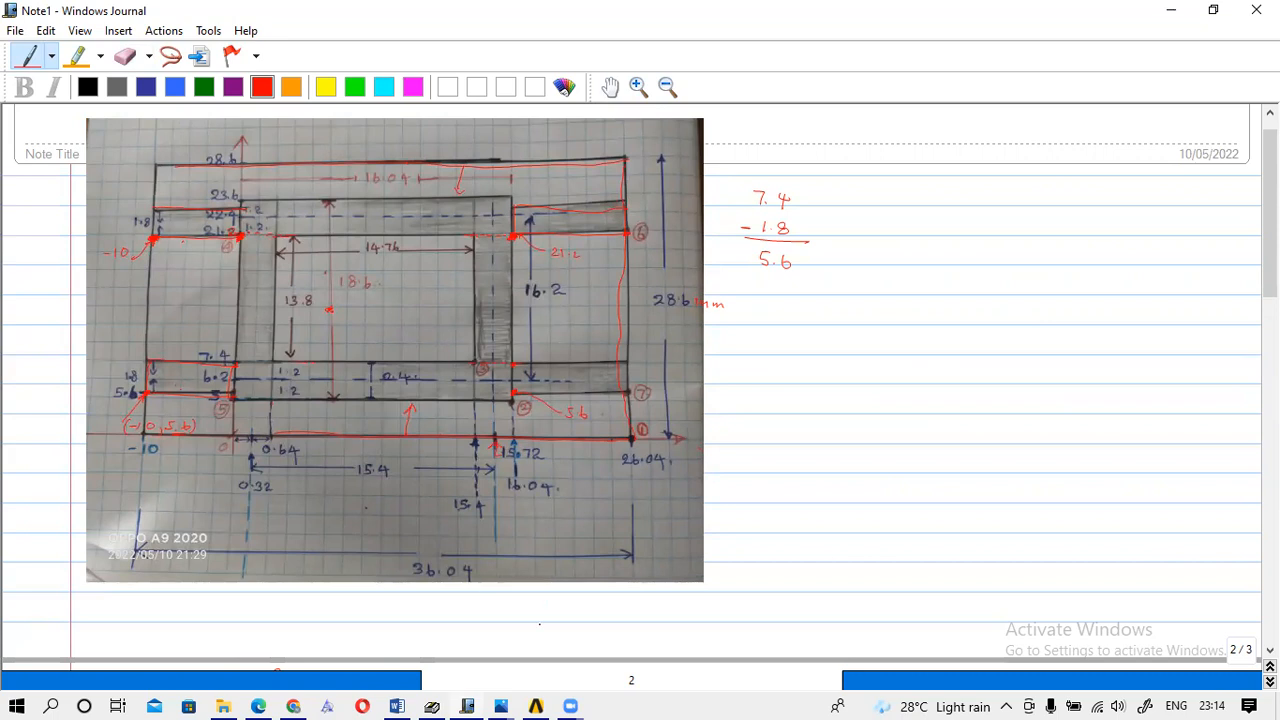
Bring the HFSS modeler back to the front from the taskbar.
{"action": "mouse_move", "coordinate": [468, 698]}
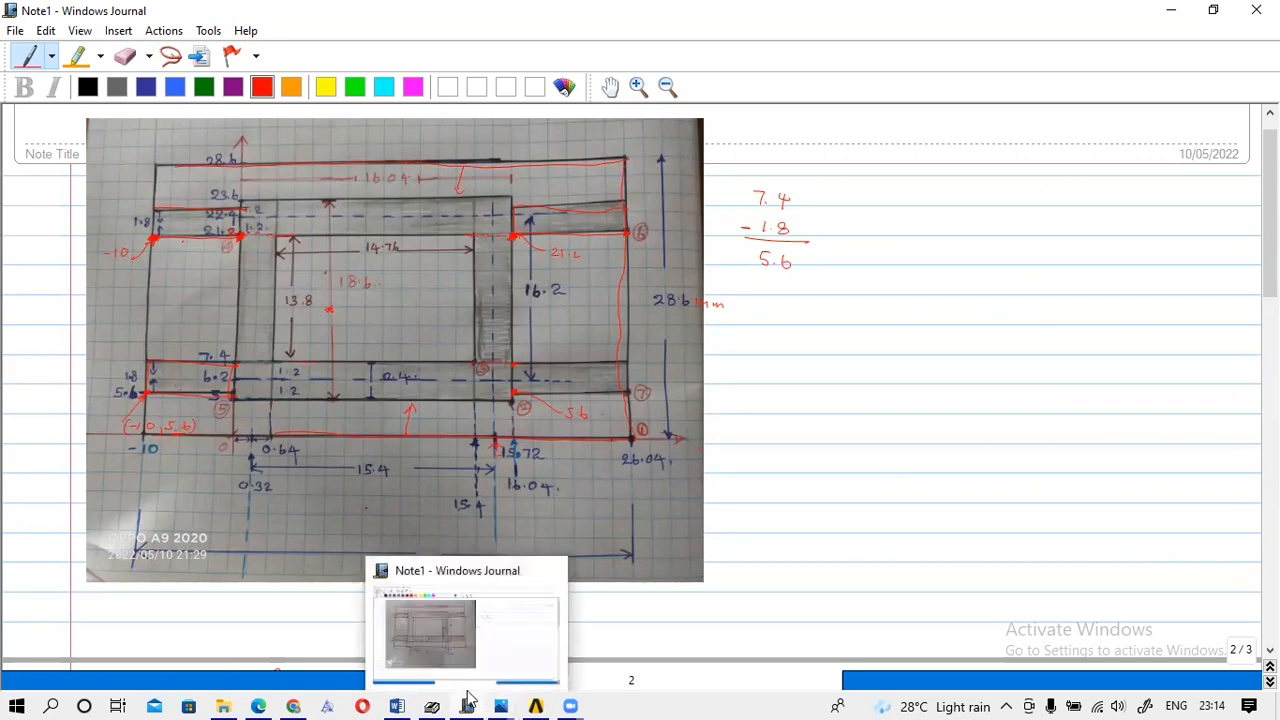
{"action": "mouse_move", "coordinate": [536, 705]}
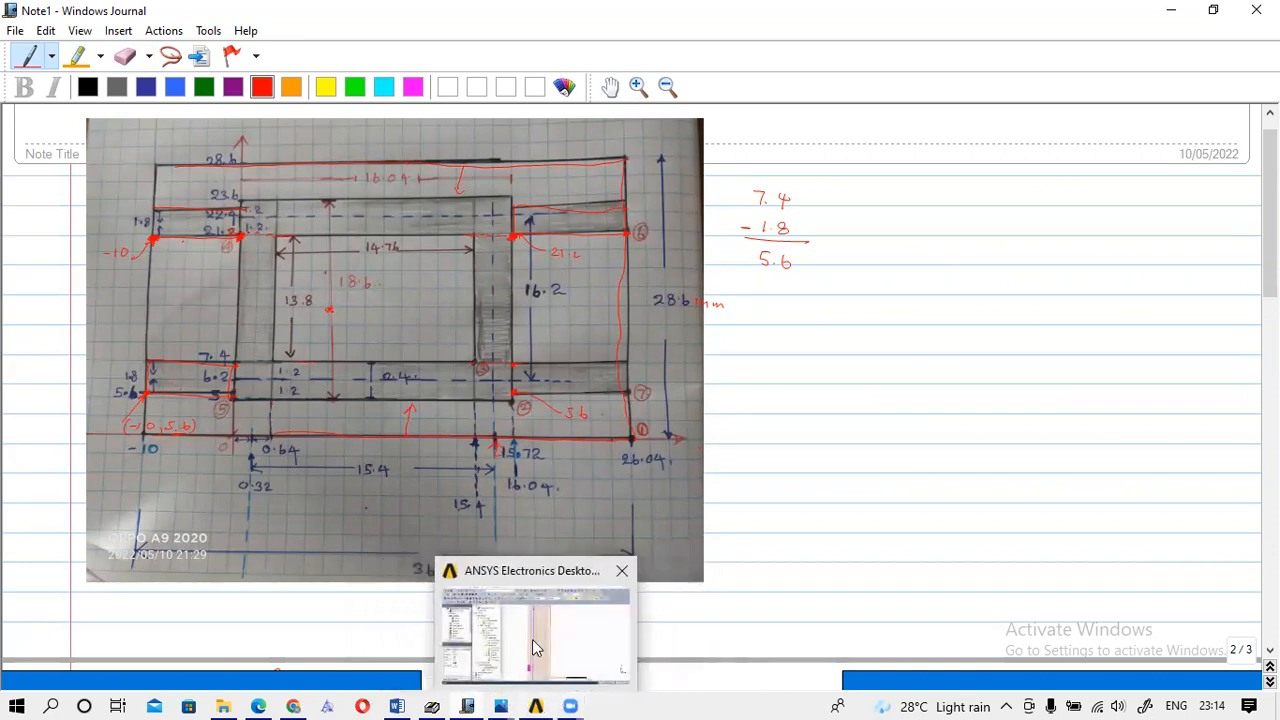
{"action": "left_click", "coordinate": [540, 647]}
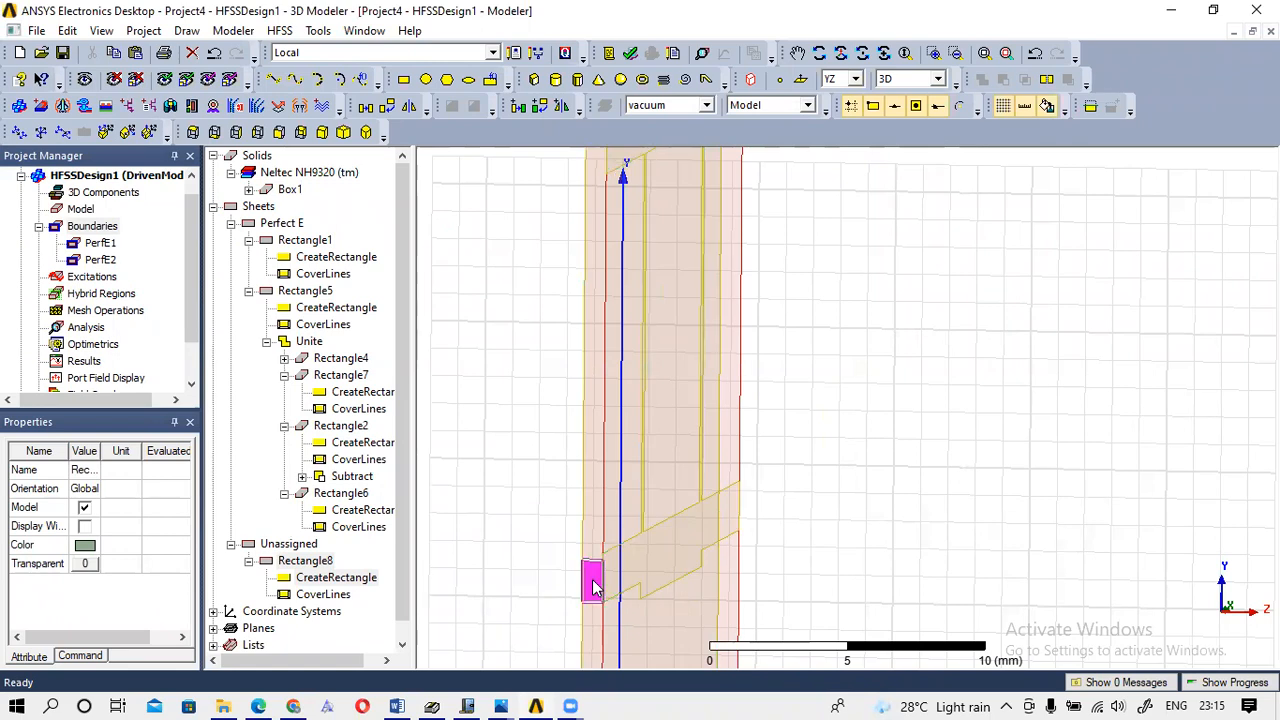
Edit Rectangle8's CreateRectangle Position Y value from 7.15 to move the sheet lower.
{"action": "double_click", "coordinate": [322, 580]}
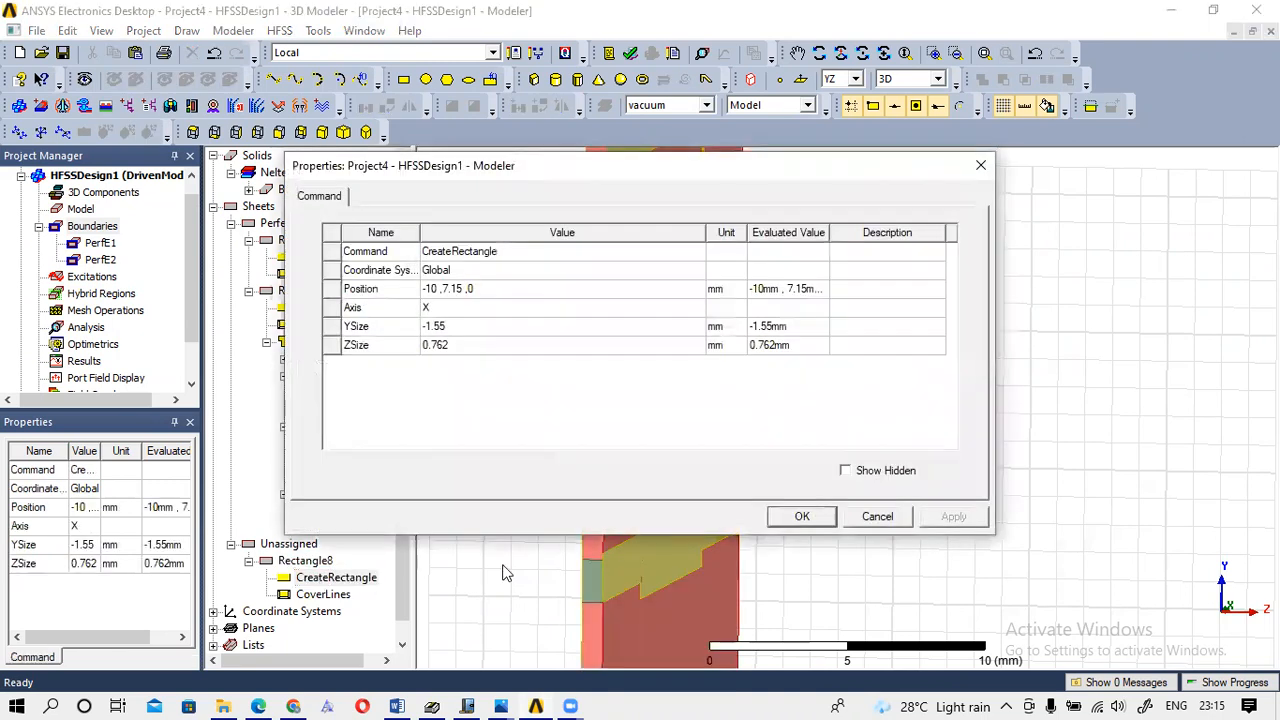
{"action": "left_click", "coordinate": [440, 292]}
{"action": "left_click", "coordinate": [440, 292]}
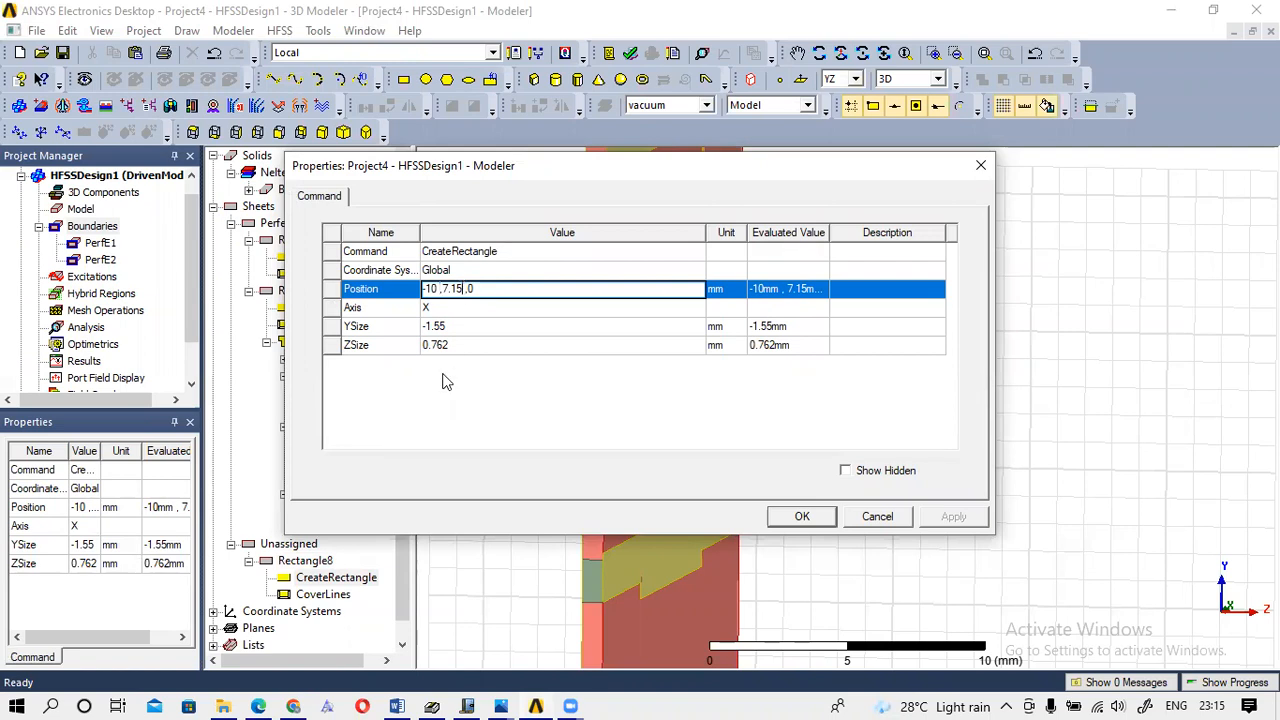
{"action": "key", "text": "BackSpace"}
{"action": "key", "text": "BackSpace"}
{"action": "key", "text": "BackSpace"}
{"action": "key", "text": "BackSpace"}
{"action": "key", "text": "BackSpace"}
{"action": "type", "text": "5"}
{"action": "left_click", "coordinate": [819, 516]}
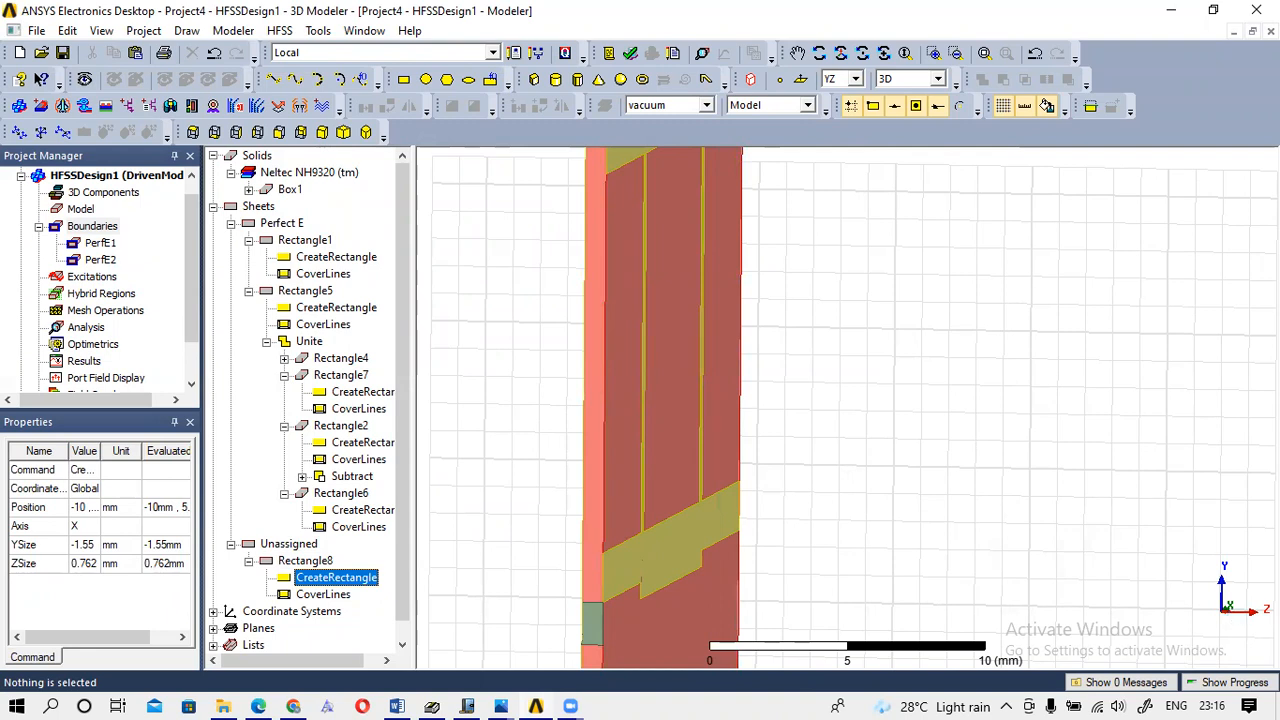
Change Rectangle8's YSize from -1.55 to 1.8 mm in its CreateRectangle properties.
{"action": "double_click", "coordinate": [338, 580]}
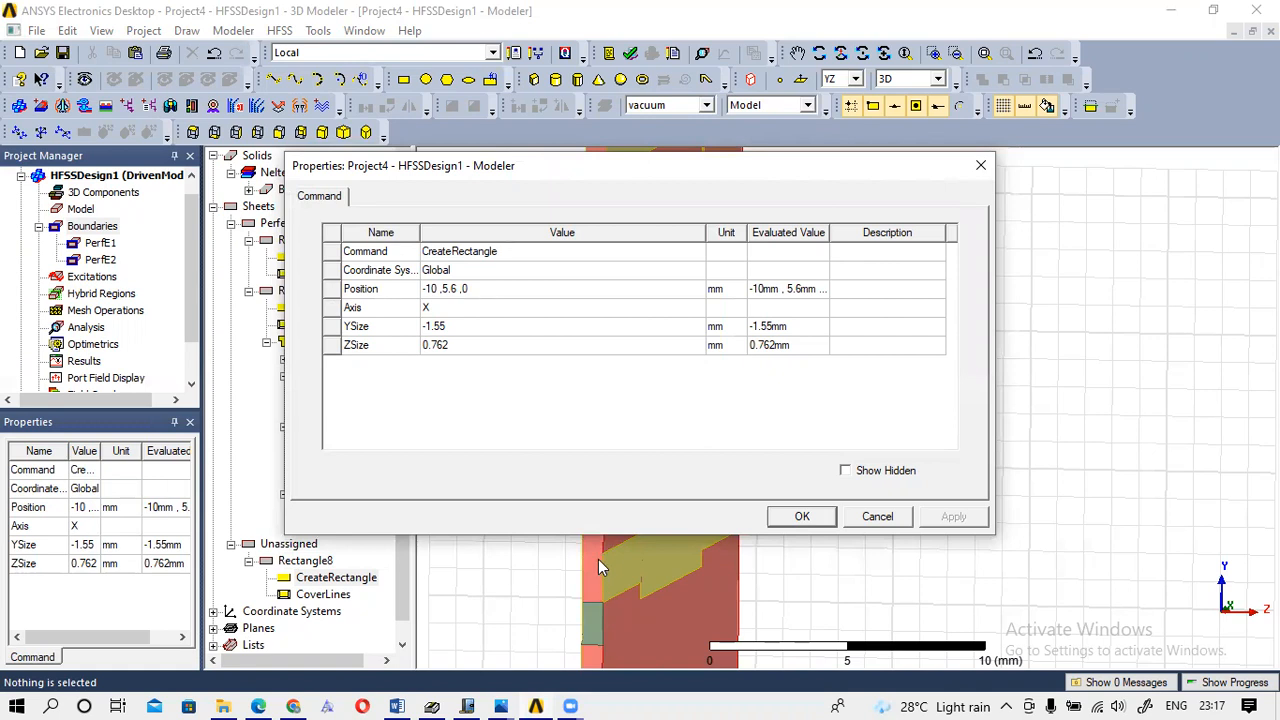
{"action": "left_click", "coordinate": [459, 325]}
{"action": "key", "text": "BackSpace"}
{"action": "type", "text": "1.8"}
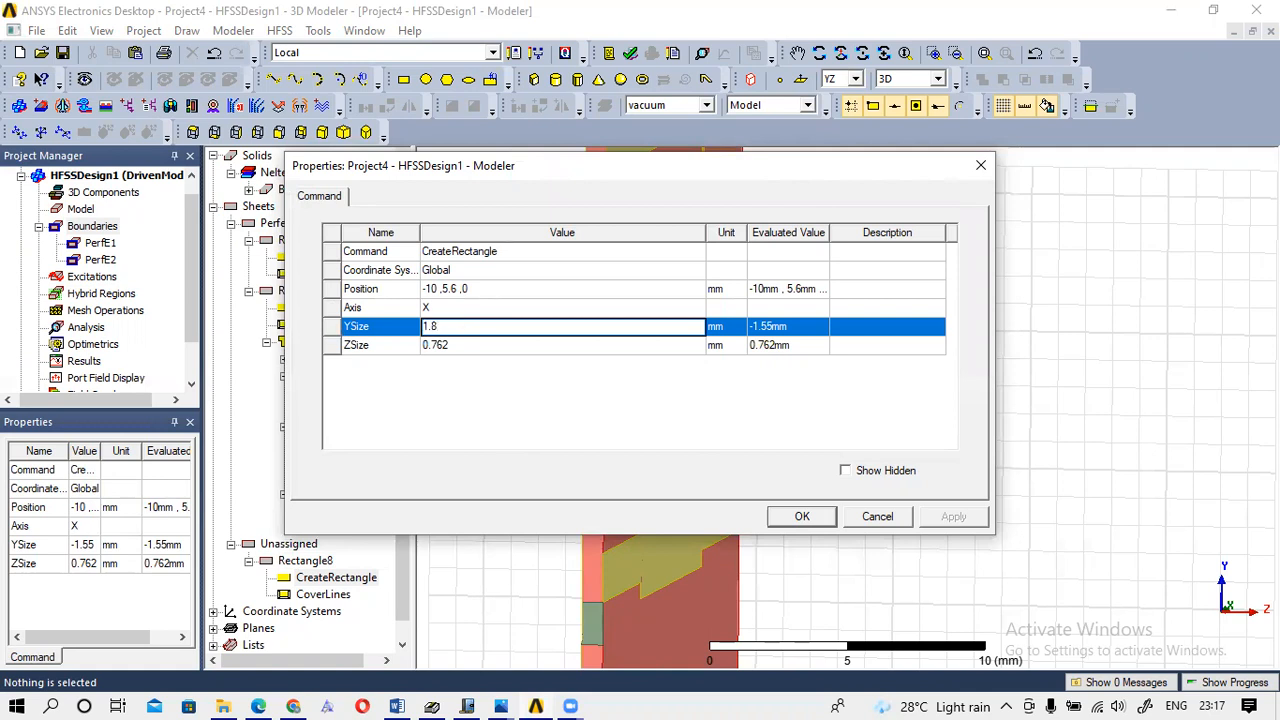
{"action": "left_click", "coordinate": [819, 514]}
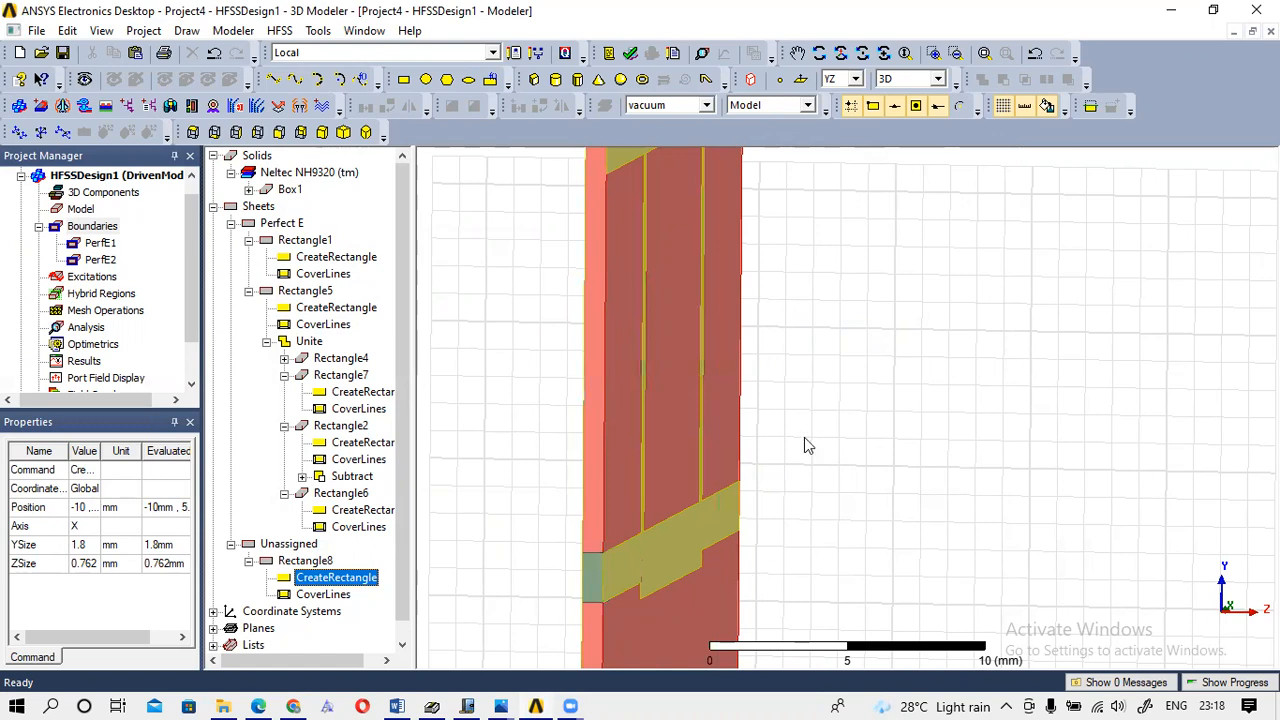
Select the small Rectangle8 sheet at the substrate edge and review its creation parameters.
{"action": "scroll", "coordinate": [800, 436], "scroll_direction": "down", "scroll_amount": 1}
{"action": "scroll", "coordinate": [805, 436], "scroll_direction": "up", "scroll_amount": 2}
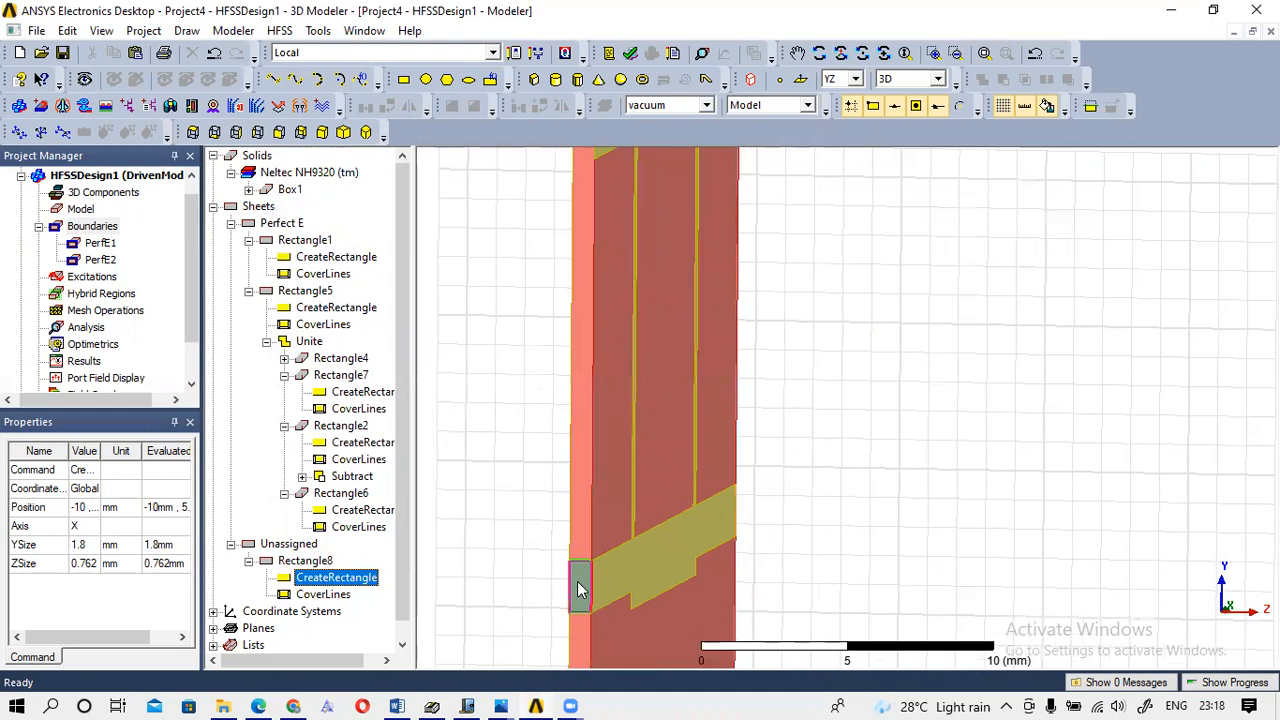
{"action": "left_click", "coordinate": [577, 583]}
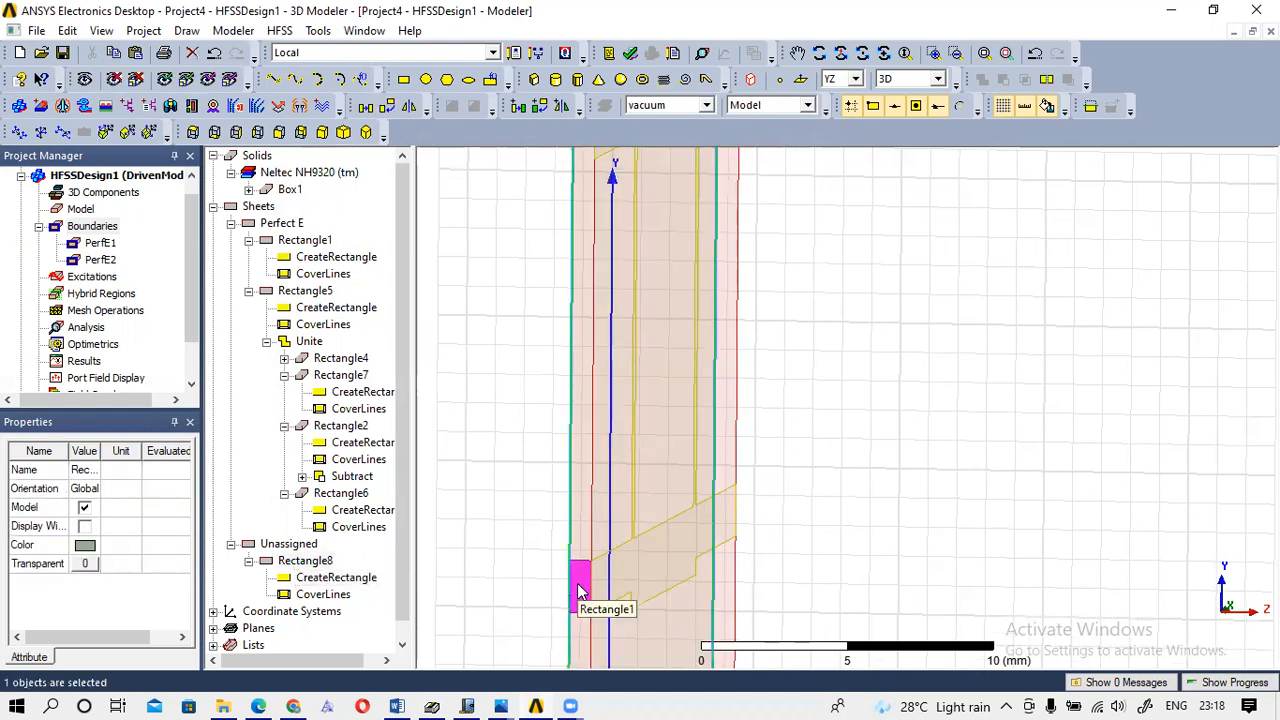
{"action": "key", "text": "b"}
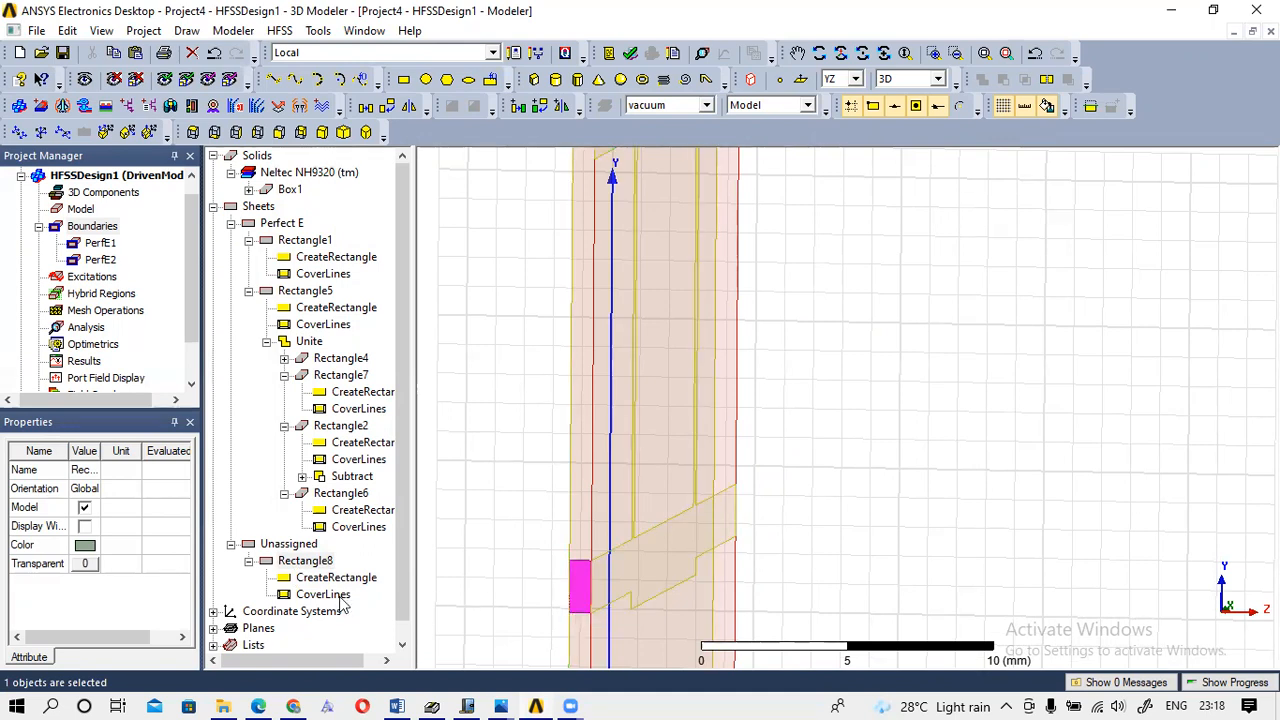
{"action": "left_click", "coordinate": [306, 561]}
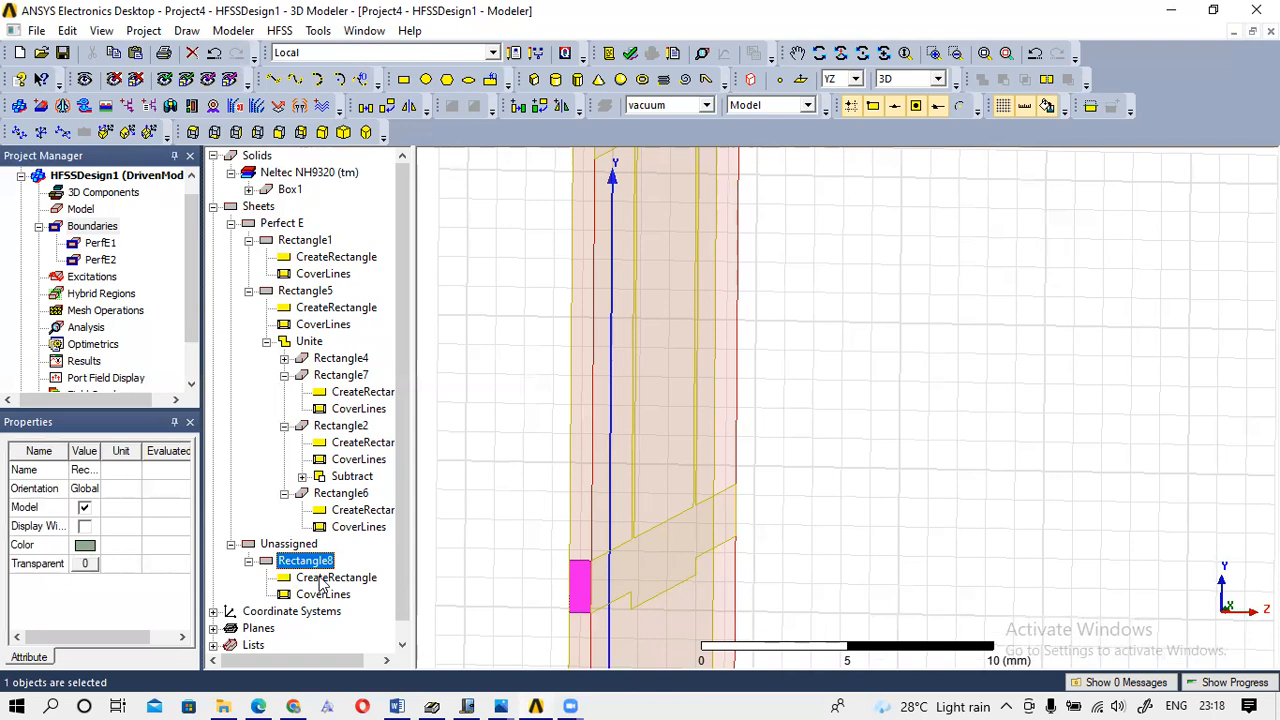
{"action": "left_click", "coordinate": [322, 579]}
{"action": "left_click", "coordinate": [320, 563]}
Assign Rectangle8 as a lumped port with an integration line drawn 0.762 mm up the edge.
{"action": "right_click", "coordinate": [586, 591]}
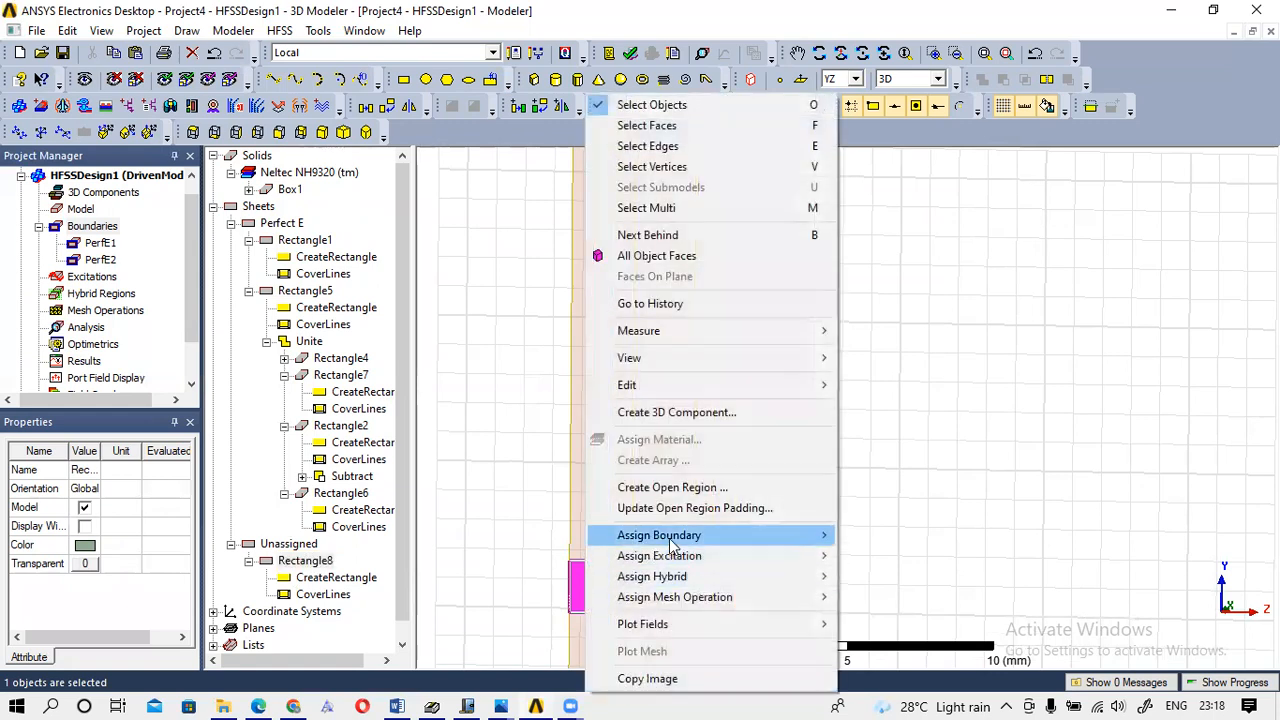
{"action": "mouse_move", "coordinate": [666, 565]}
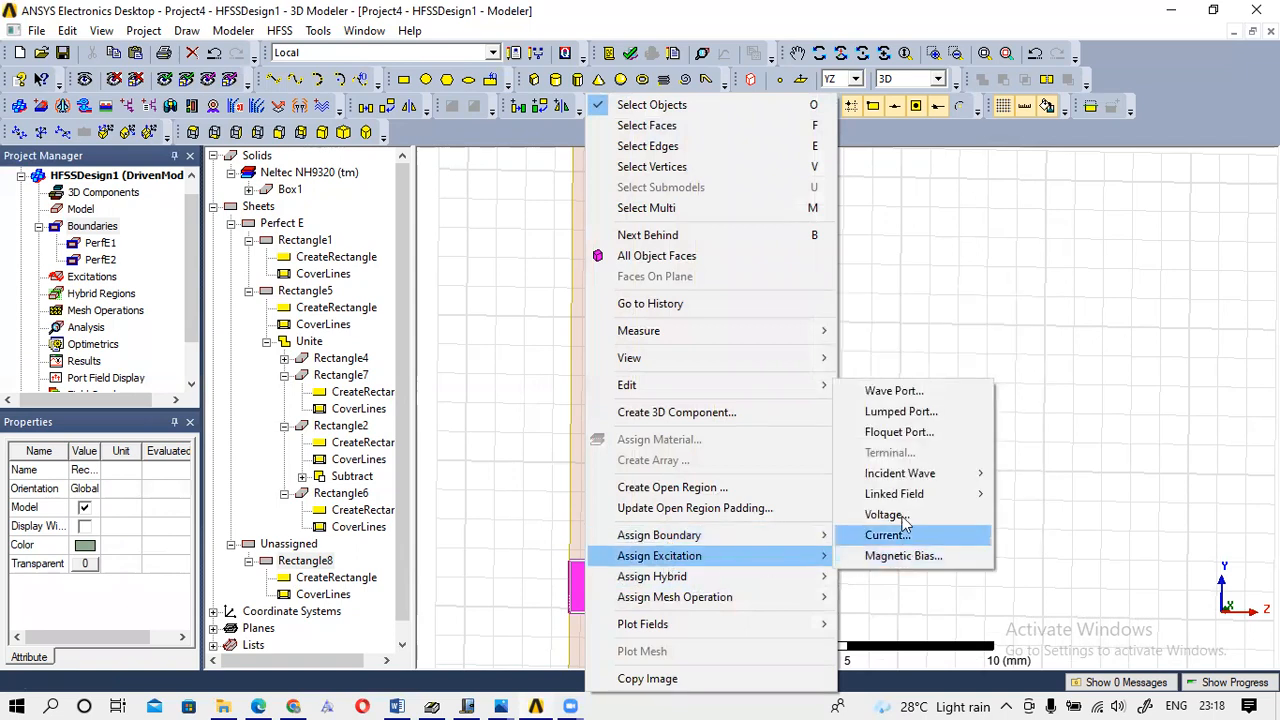
{"action": "left_click", "coordinate": [900, 414]}
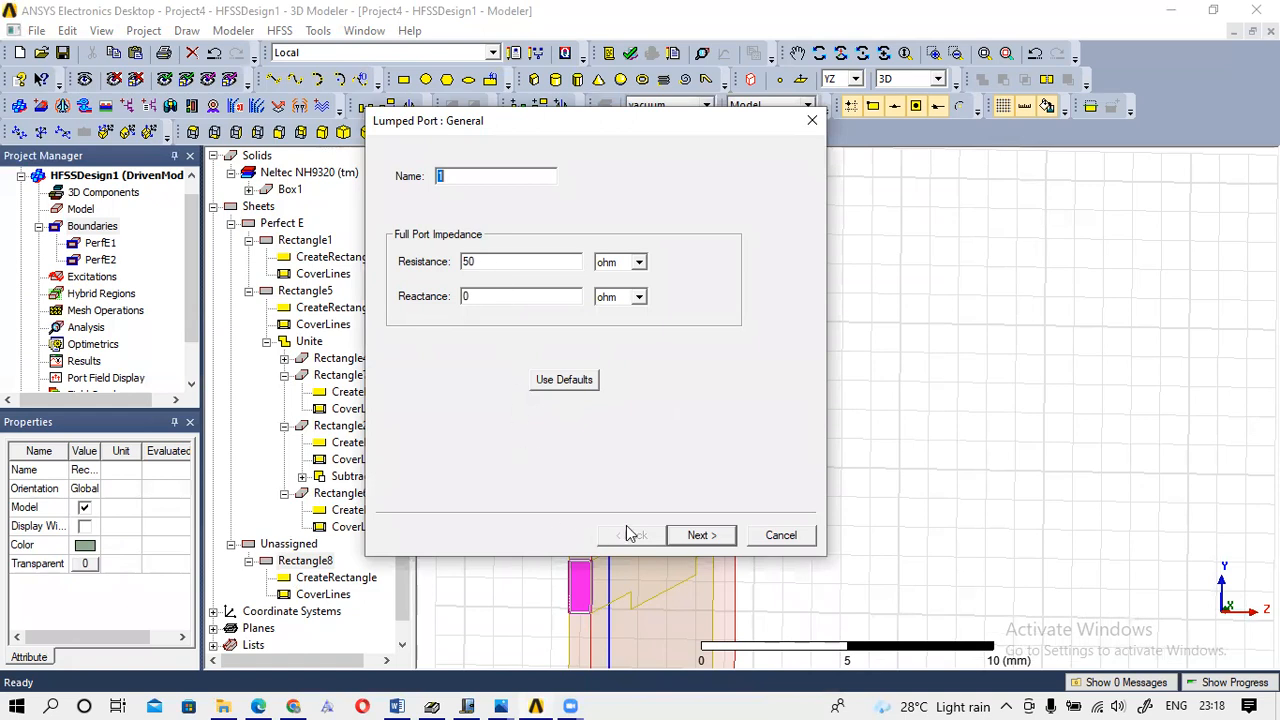
{"action": "left_click", "coordinate": [704, 537]}
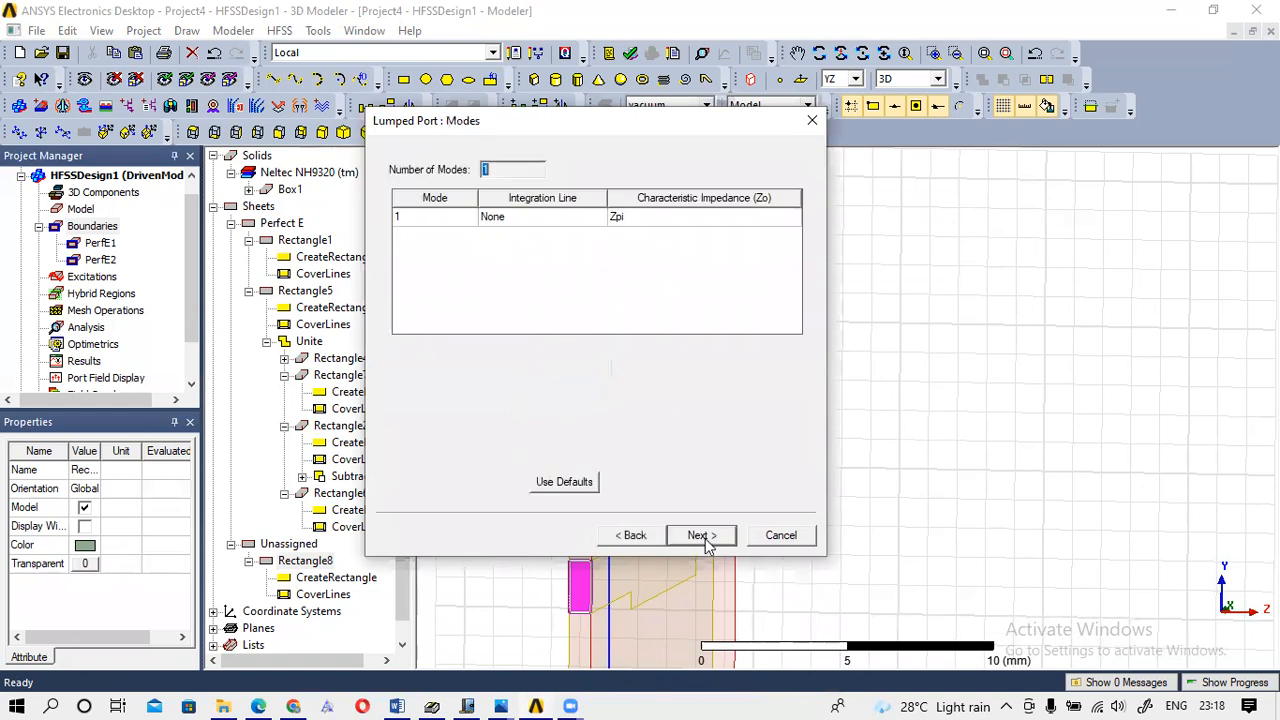
{"action": "left_click", "coordinate": [555, 220]}
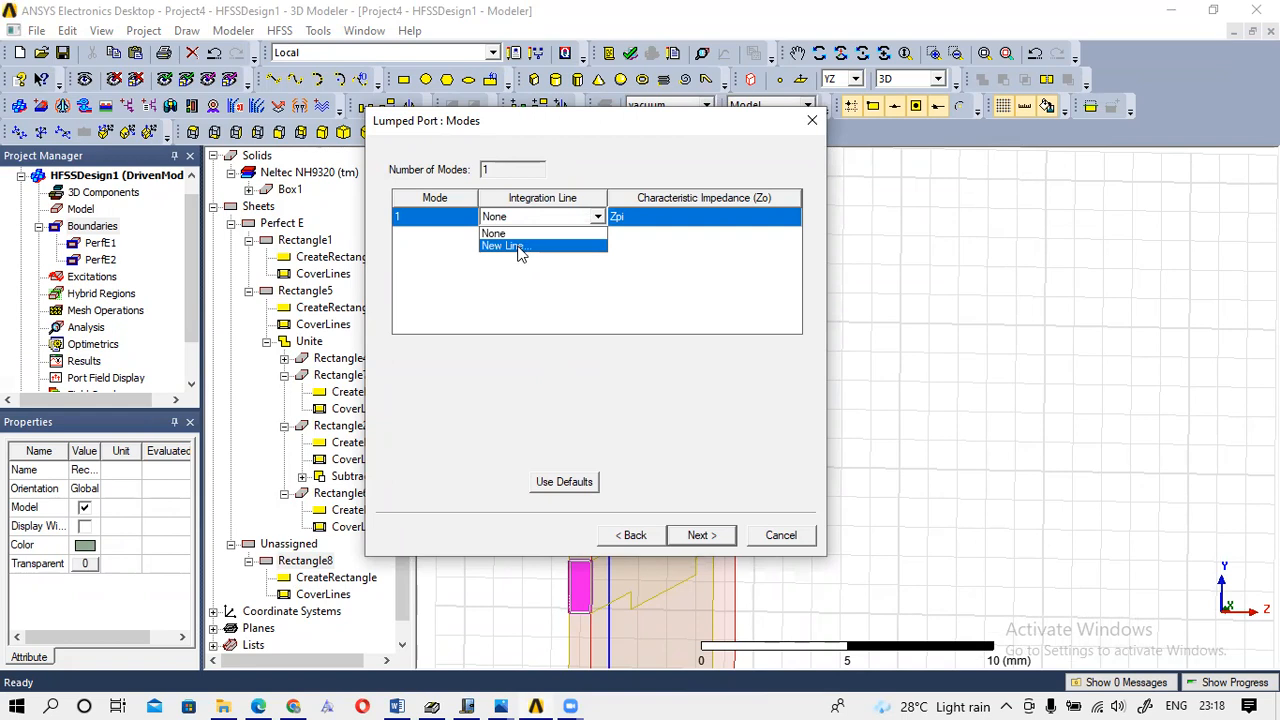
{"action": "left_click", "coordinate": [518, 246]}
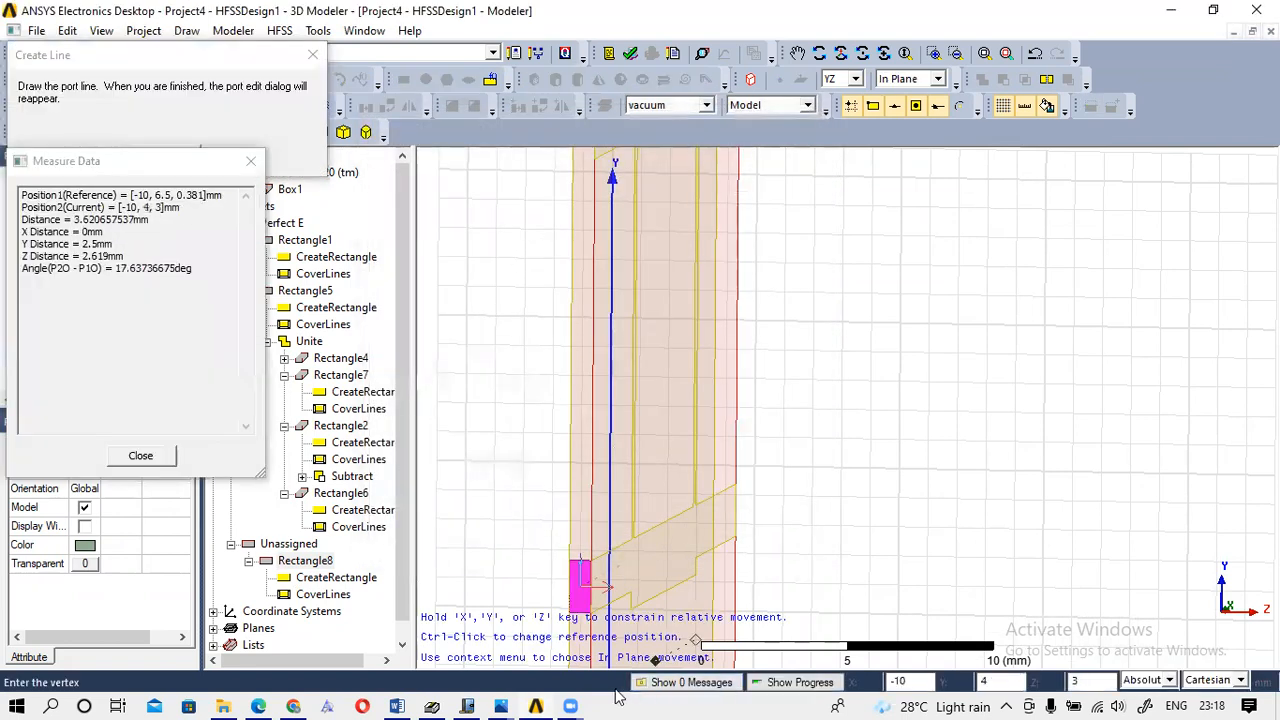
{"action": "left_click", "coordinate": [575, 590]}
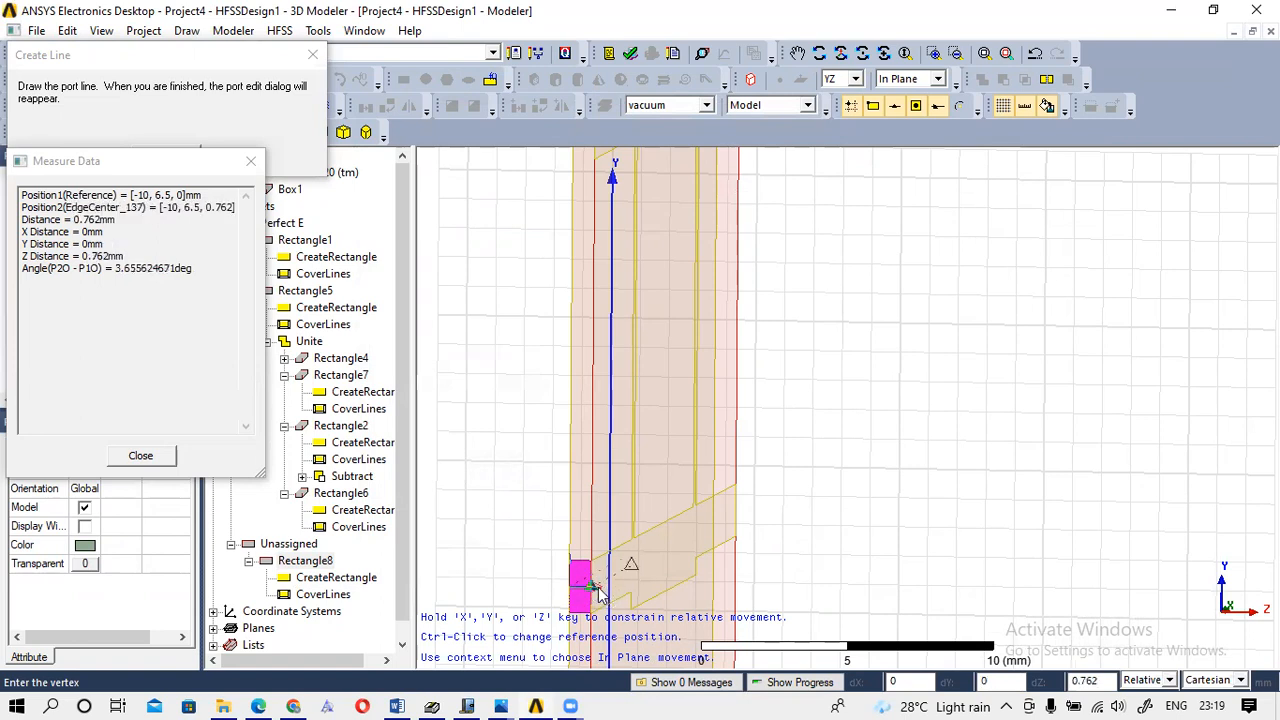
{"action": "left_click", "coordinate": [598, 592]}
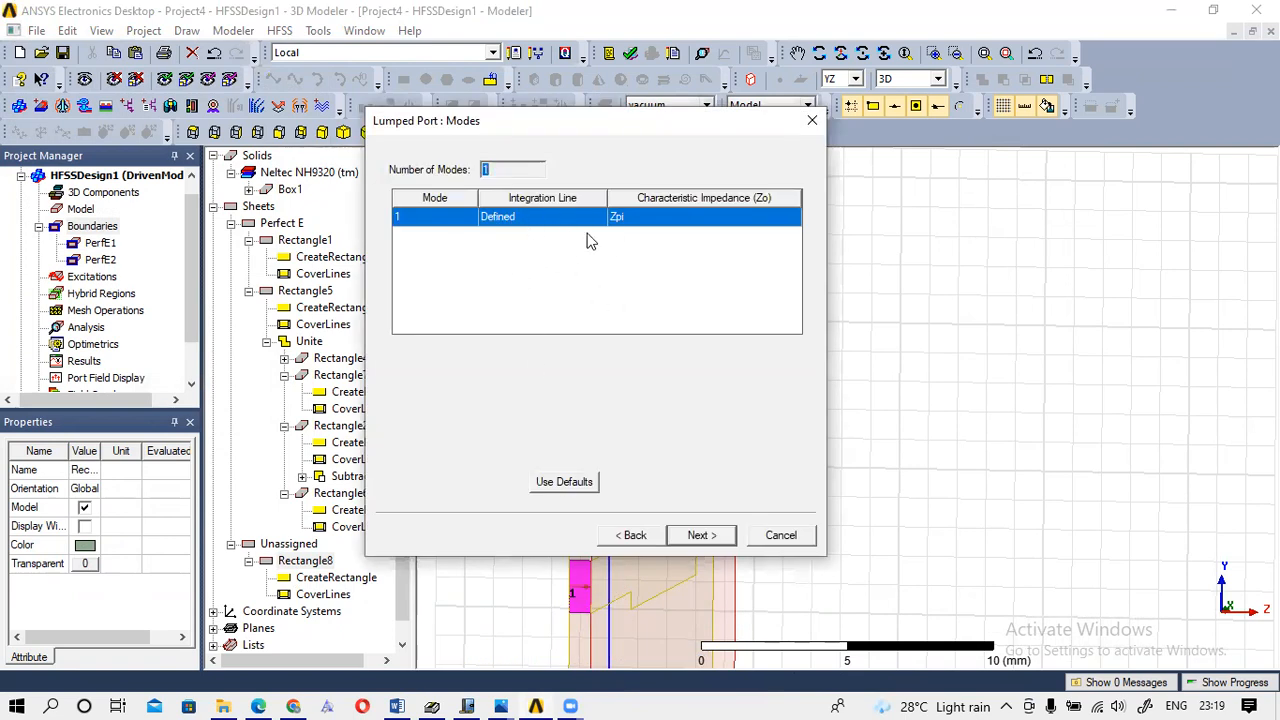
{"action": "left_click", "coordinate": [700, 535]}
{"action": "left_click", "coordinate": [700, 535]}
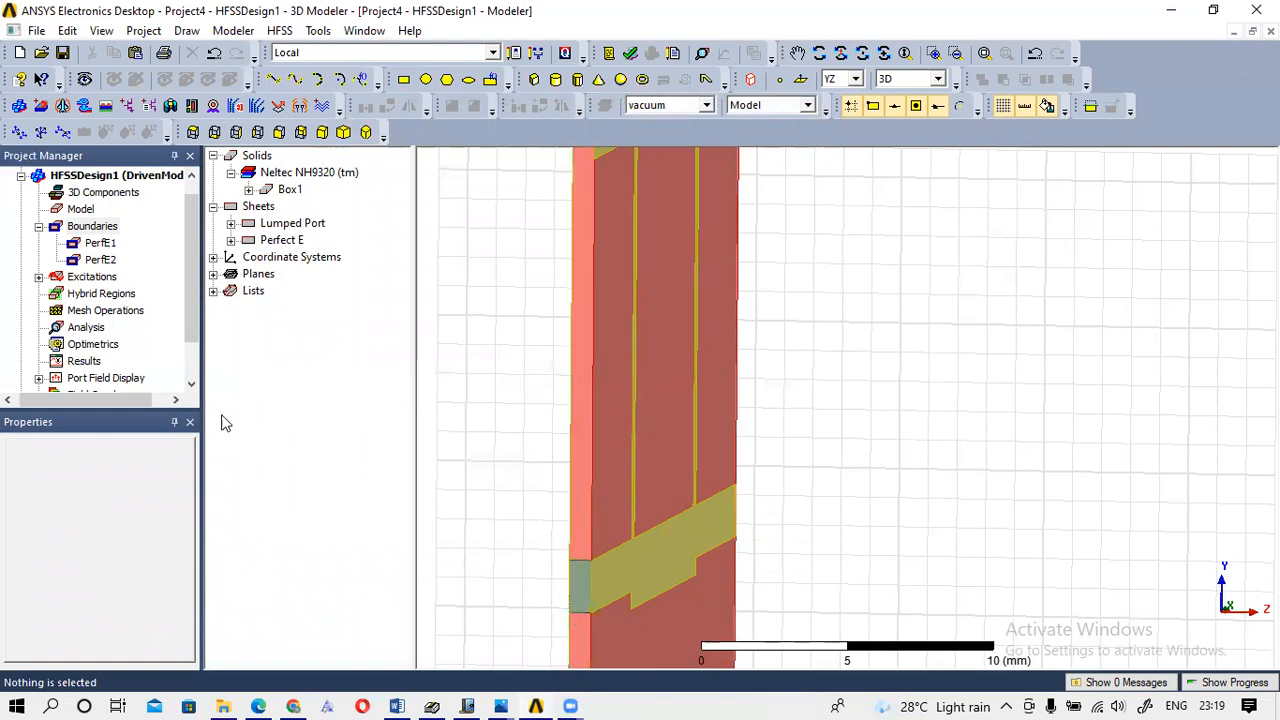
Show port 1's properties (50 ohm resistance) under Excitations.
{"action": "left_click", "coordinate": [38, 277]}
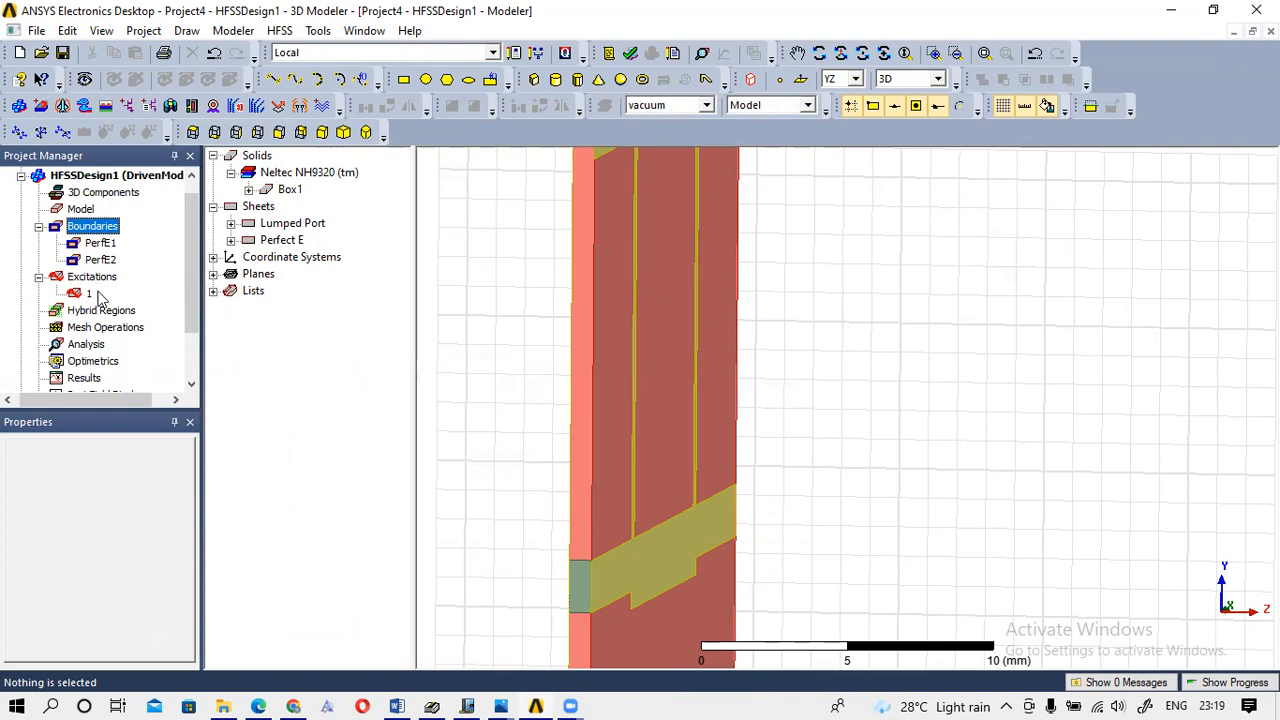
{"action": "left_click", "coordinate": [73, 296]}
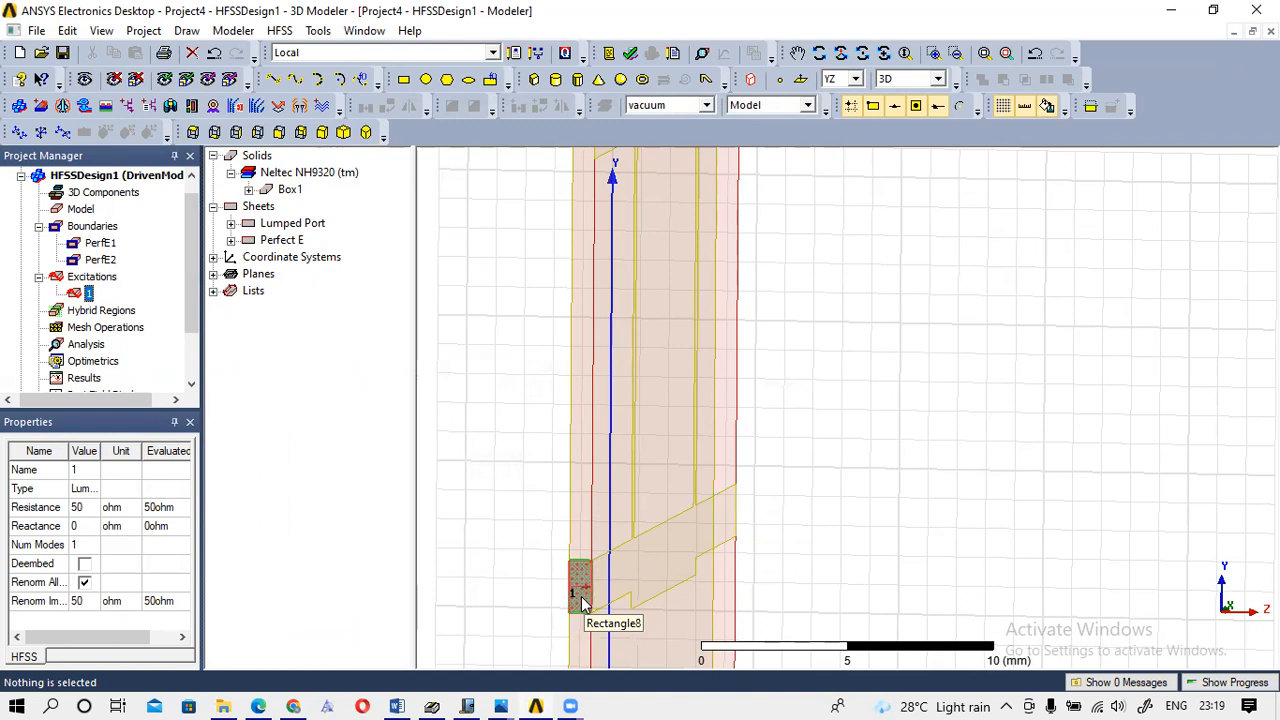
{"action": "left_click", "coordinate": [841, 55]}
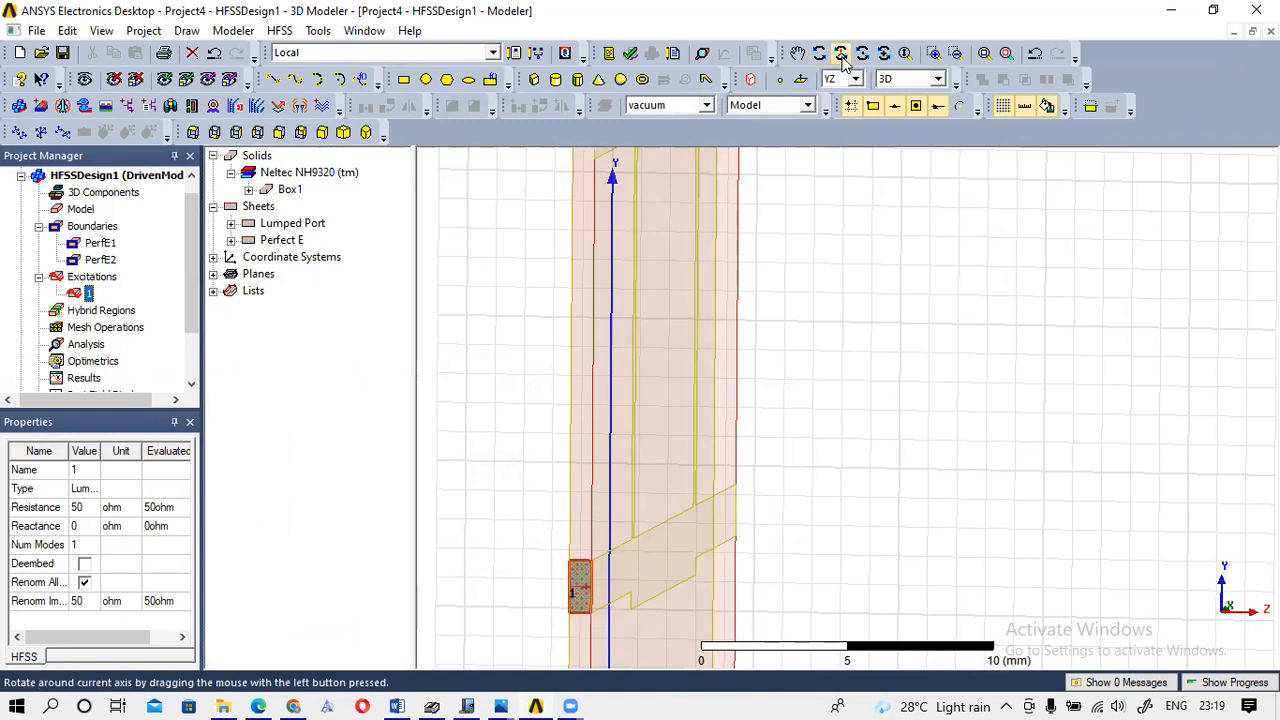
{"action": "left_click_drag", "start_coordinate": [763, 455], "coordinate": [574, 417]}
Rotate and zoom around the board to inspect the port from several angles.
{"action": "left_click_drag", "start_coordinate": [474, 423], "coordinate": [420, 402]}
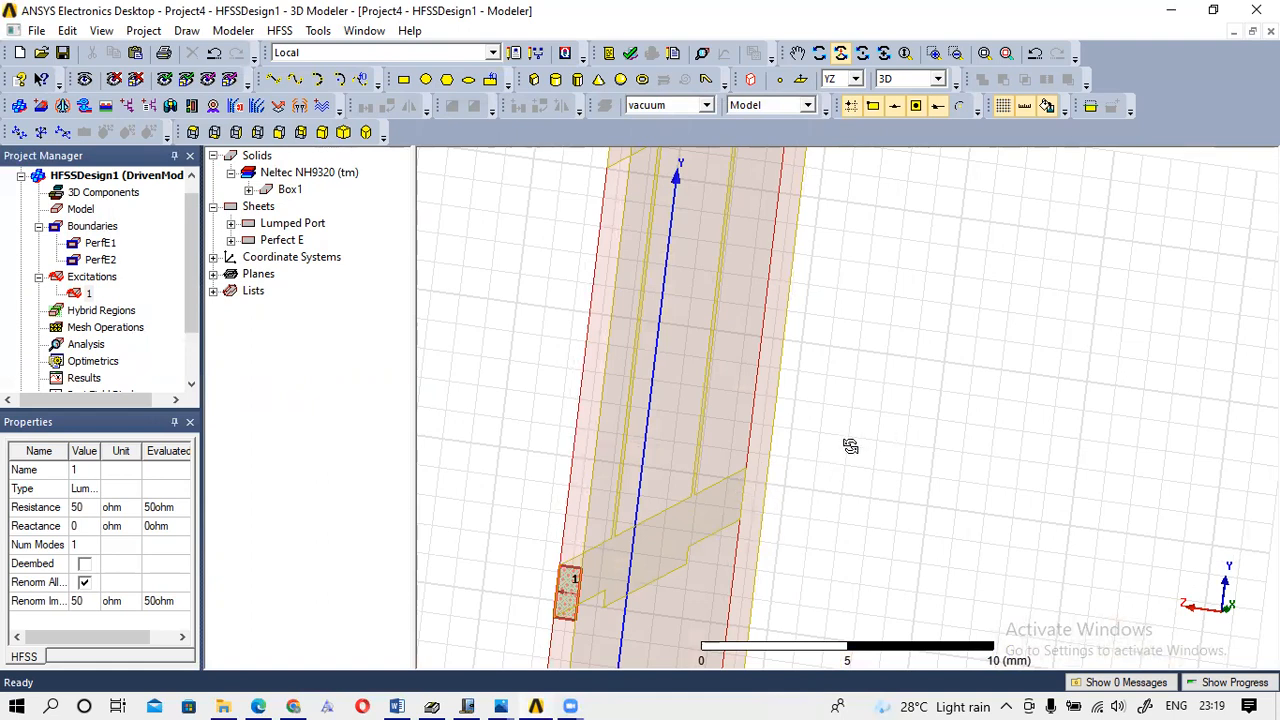
{"action": "left_click_drag", "start_coordinate": [766, 437], "coordinate": [786, 451]}
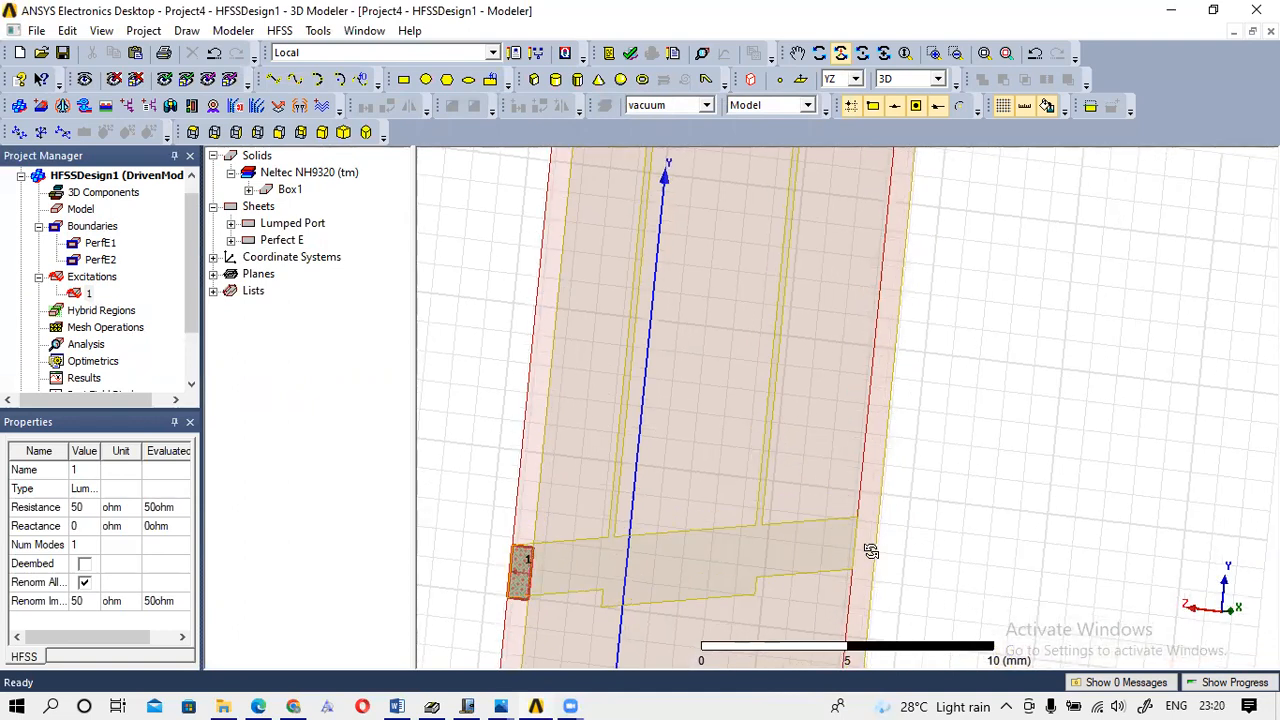
{"action": "left_click_drag", "start_coordinate": [837, 480], "coordinate": [820, 479]}
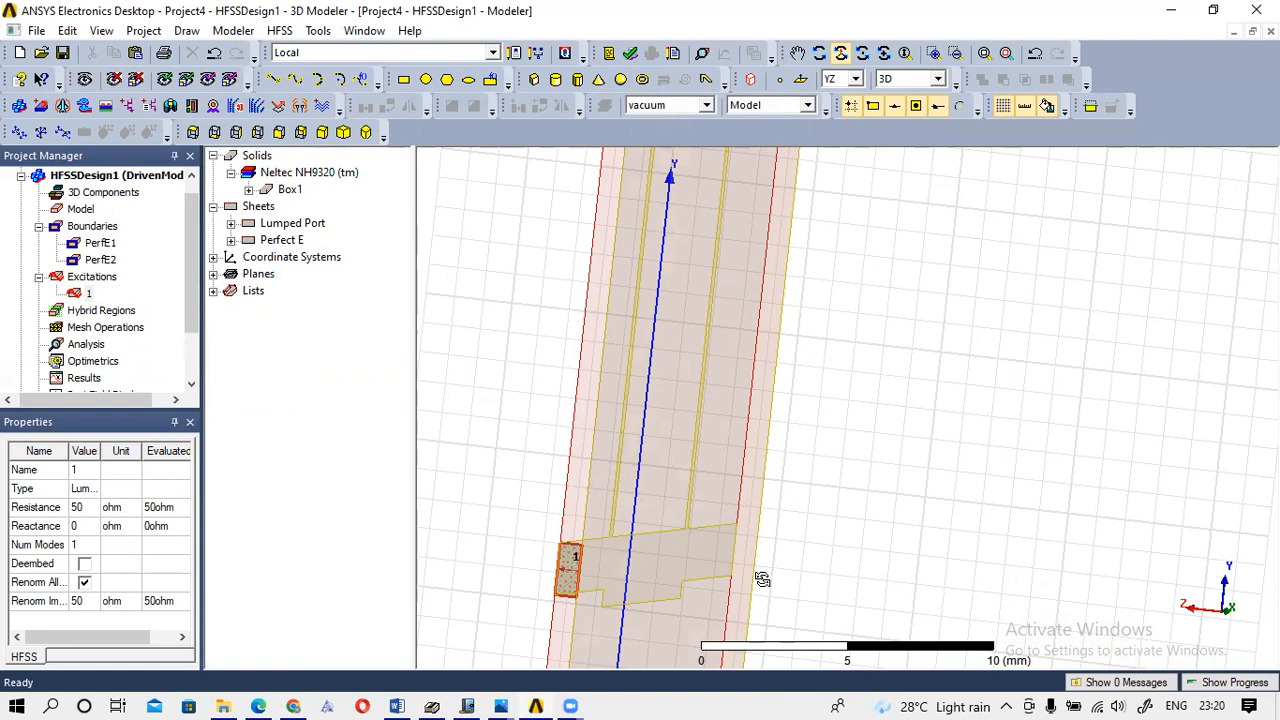
{"action": "mouse_move", "coordinate": [748, 530]}
{"action": "left_mouse_down"}
{"action": "mouse_move", "coordinate": [541, 504]}
{"action": "mouse_move", "coordinate": [820, 508]}
{"action": "mouse_move", "coordinate": [883, 528]}
{"action": "mouse_move", "coordinate": [820, 503]}
{"action": "left_mouse_up"}
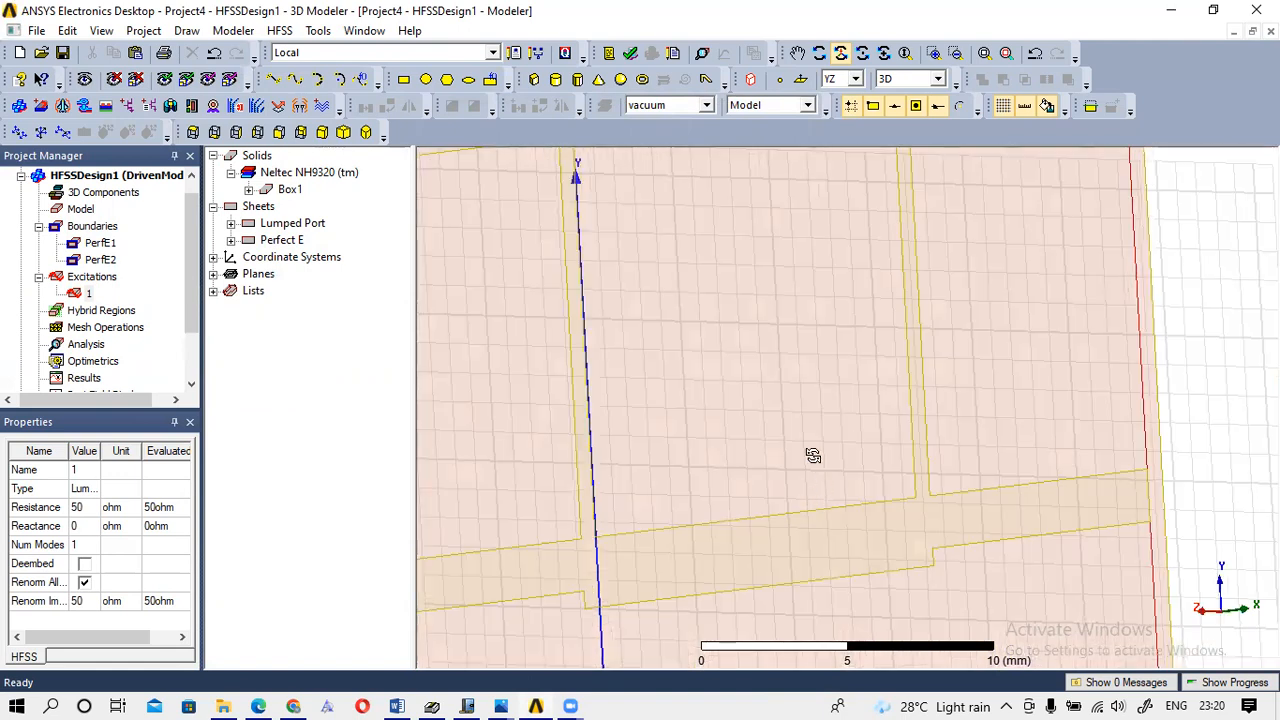
{"action": "scroll", "coordinate": [813, 455], "scroll_direction": "down", "scroll_amount": 3}
{"action": "mouse_move", "coordinate": [813, 455]}
{"action": "left_mouse_down"}
{"action": "mouse_move", "coordinate": [843, 318]}
{"action": "mouse_move", "coordinate": [874, 337]}
{"action": "mouse_move", "coordinate": [860, 354]}
{"action": "mouse_move", "coordinate": [906, 357]}
{"action": "mouse_move", "coordinate": [889, 317]}
{"action": "mouse_move", "coordinate": [923, 318]}
{"action": "mouse_move", "coordinate": [914, 369]}
{"action": "left_mouse_up"}
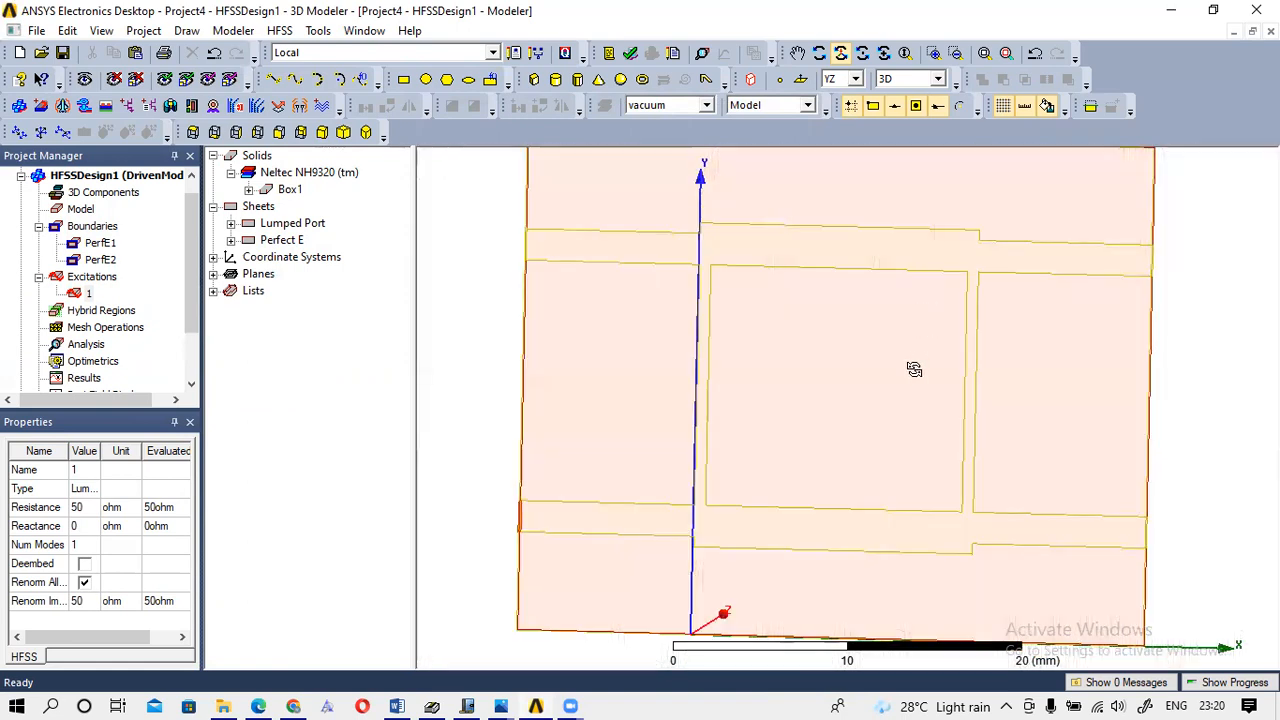
{"action": "scroll", "coordinate": [914, 369], "scroll_direction": "down", "scroll_amount": 3}
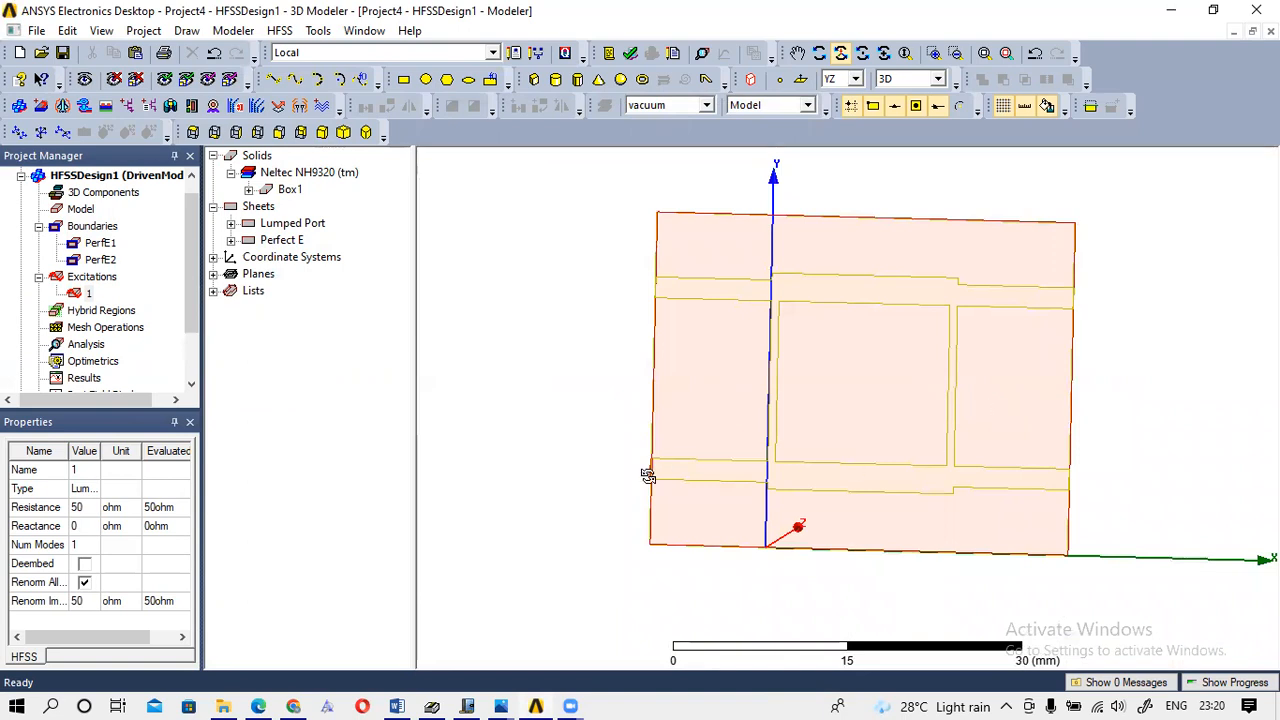
{"action": "left_click_drag", "start_coordinate": [1049, 479], "coordinate": [831, 477]}
{"action": "scroll", "coordinate": [877, 480], "scroll_direction": "up", "scroll_amount": 3}
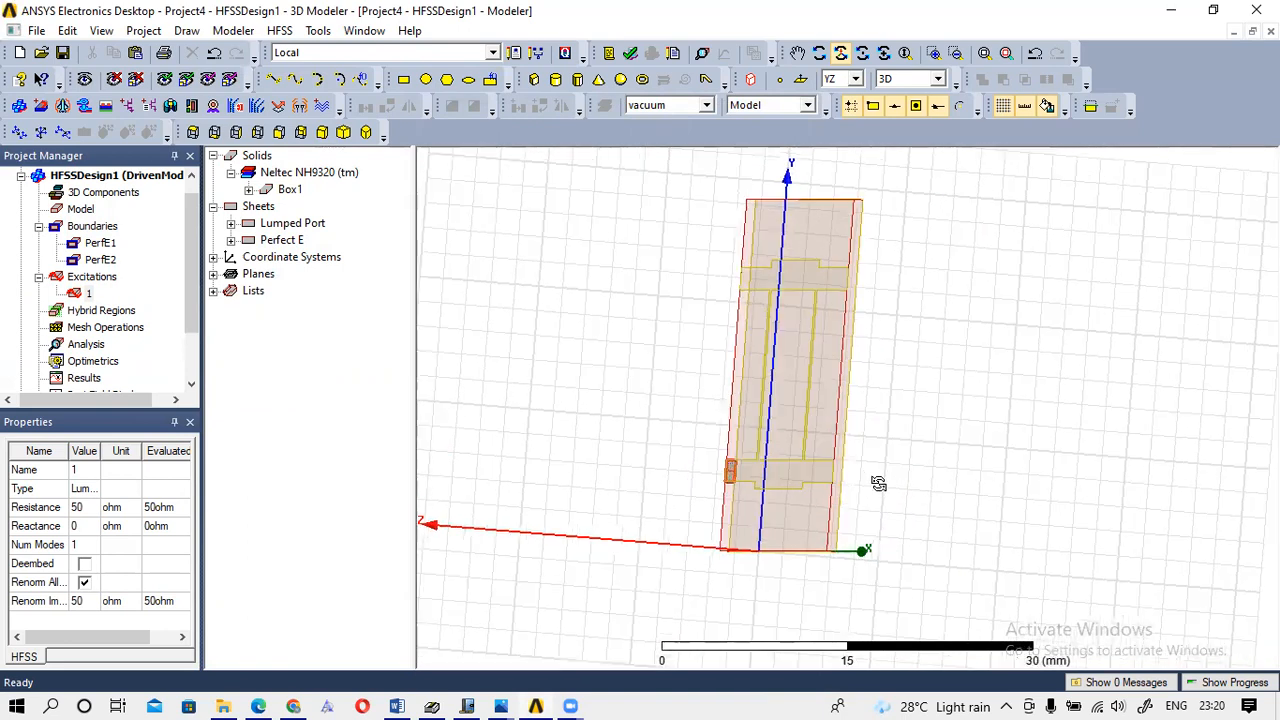
{"action": "scroll", "coordinate": [880, 485], "scroll_direction": "up", "scroll_amount": 5}
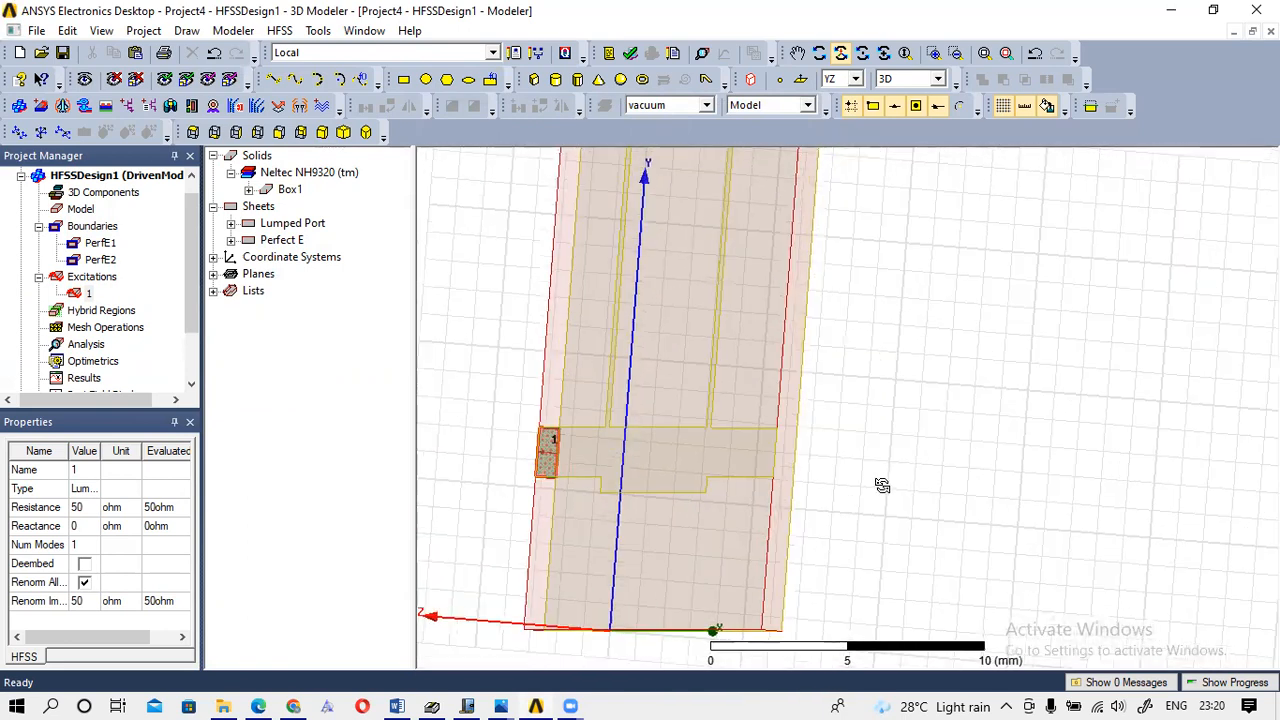
{"action": "left_click", "coordinate": [838, 49]}
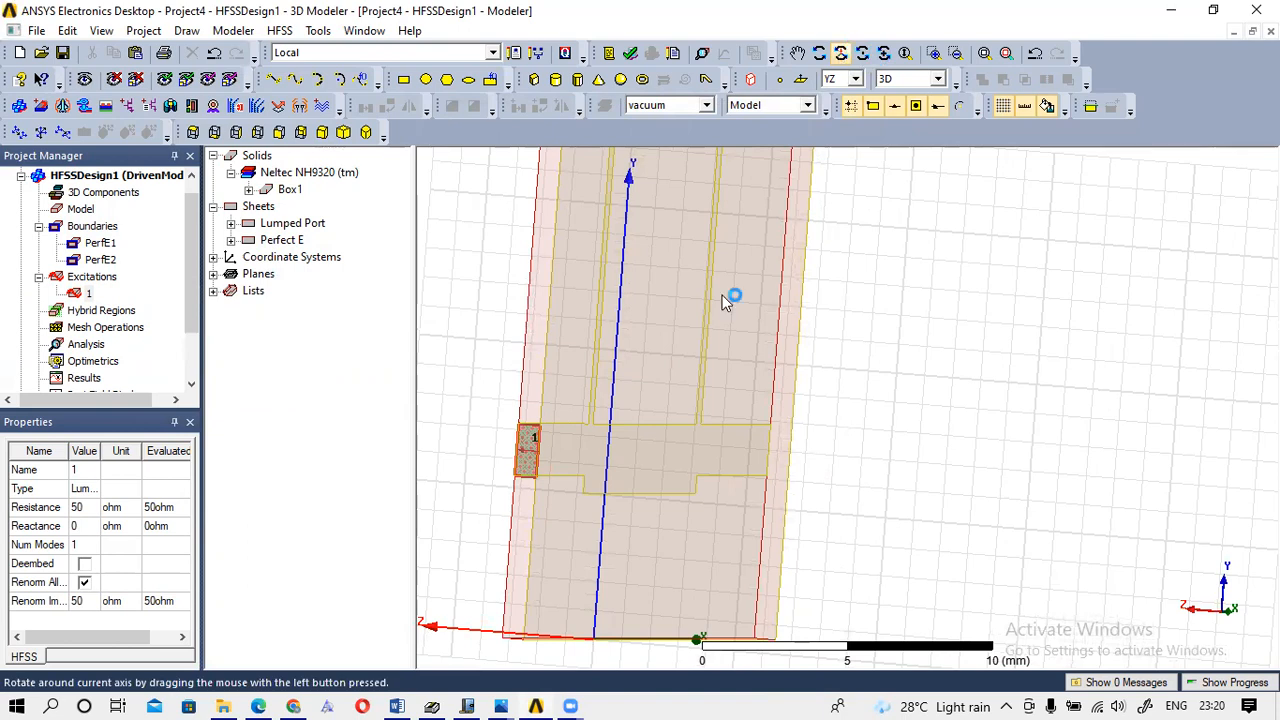
Draw Rectangle9 from the substrate-edge vertex at the feed line's end, opposite port 1.
{"action": "left_click", "coordinate": [403, 80]}
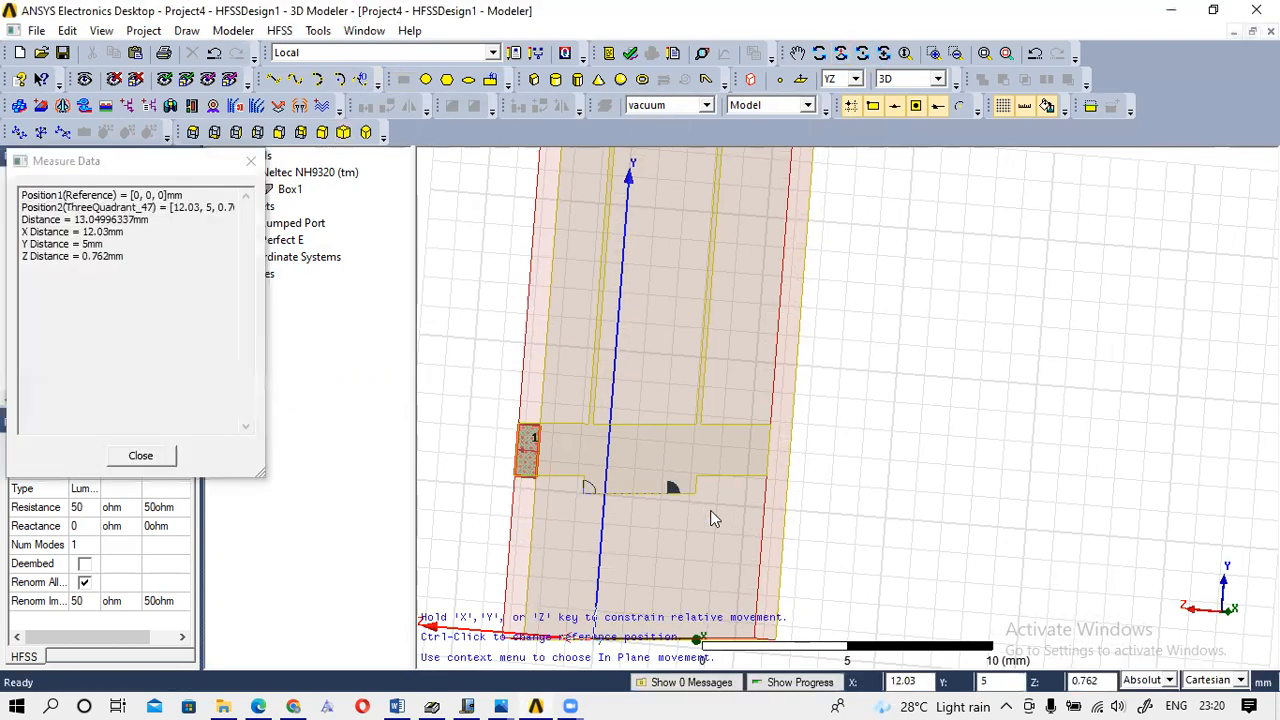
{"action": "left_click", "coordinate": [770, 425]}
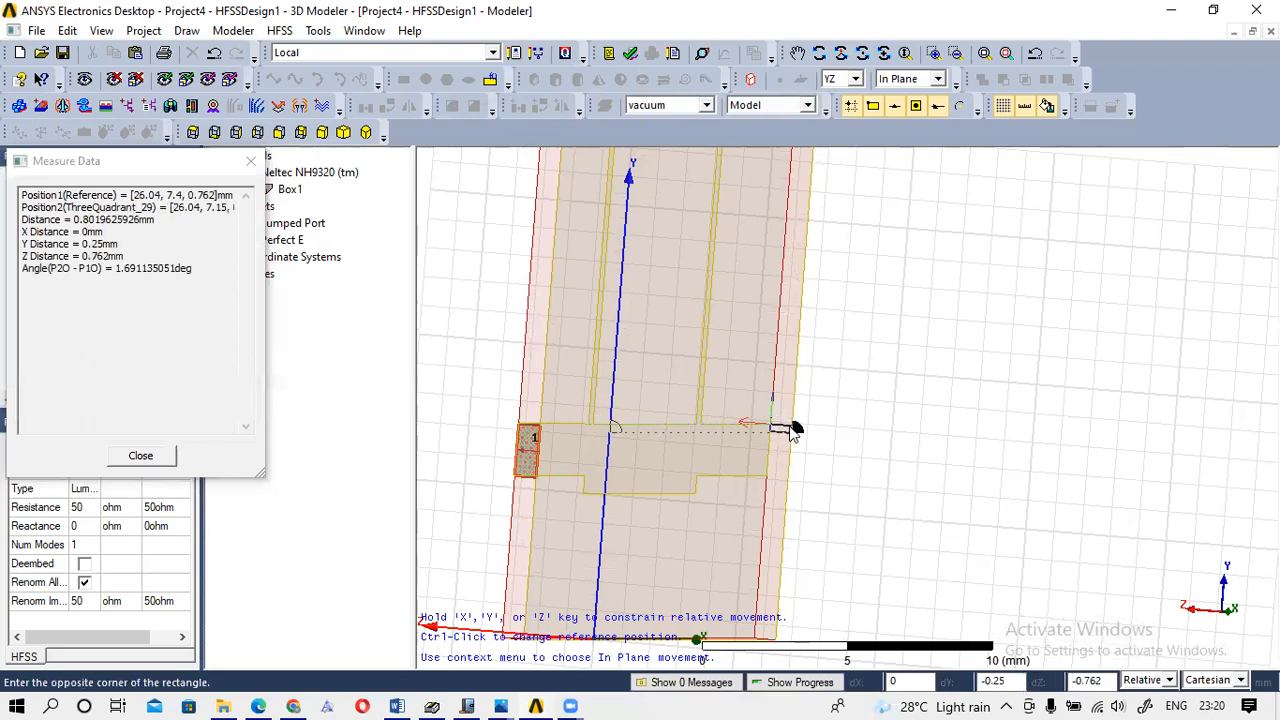
{"action": "left_click", "coordinate": [786, 492]}
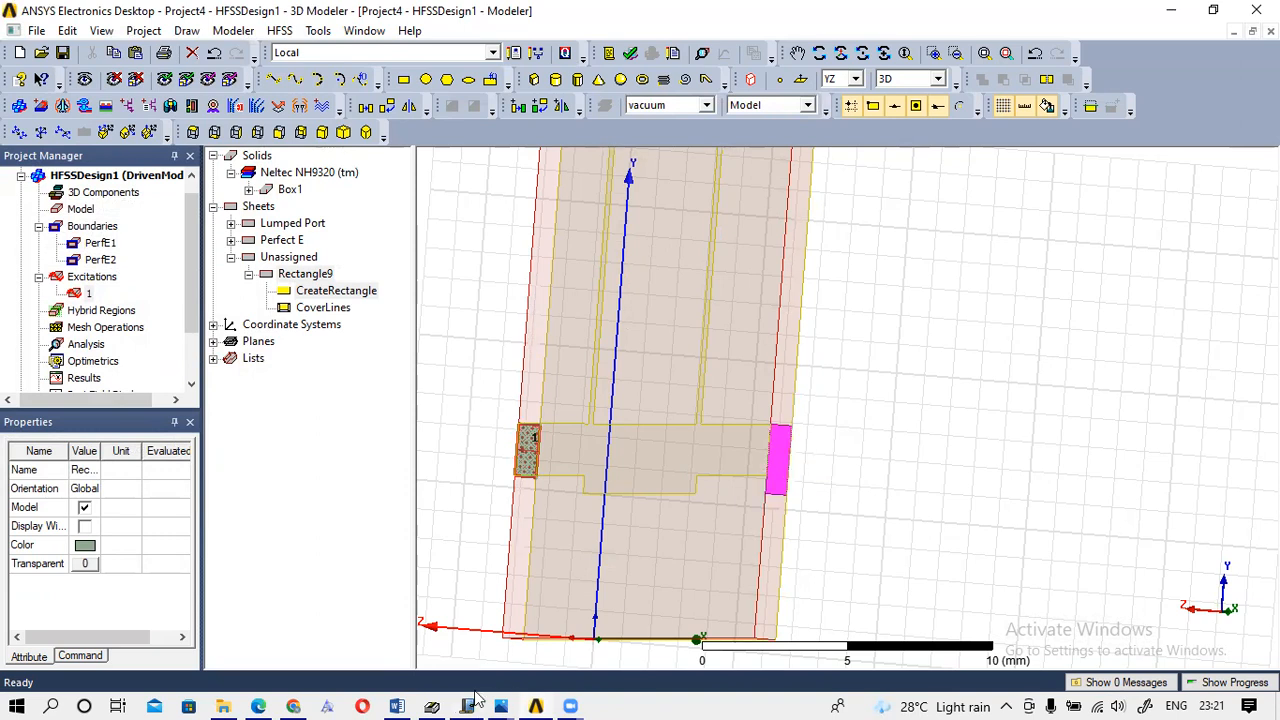
Jot the corner coordinate 26.04, 5.6 in red on page 1 of the Windows Journal sketch.
{"action": "mouse_move", "coordinate": [470, 700]}
{"action": "left_click", "coordinate": [440, 636]}
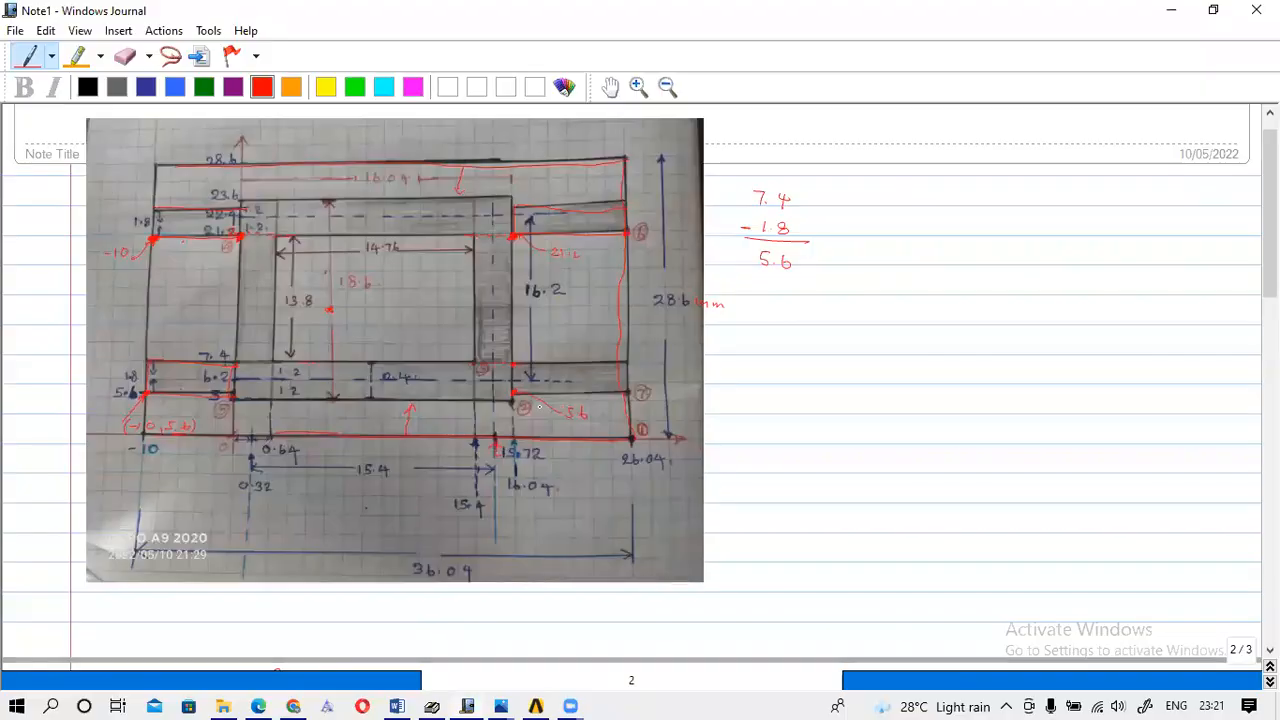
{"action": "left_click", "coordinate": [529, 381]}
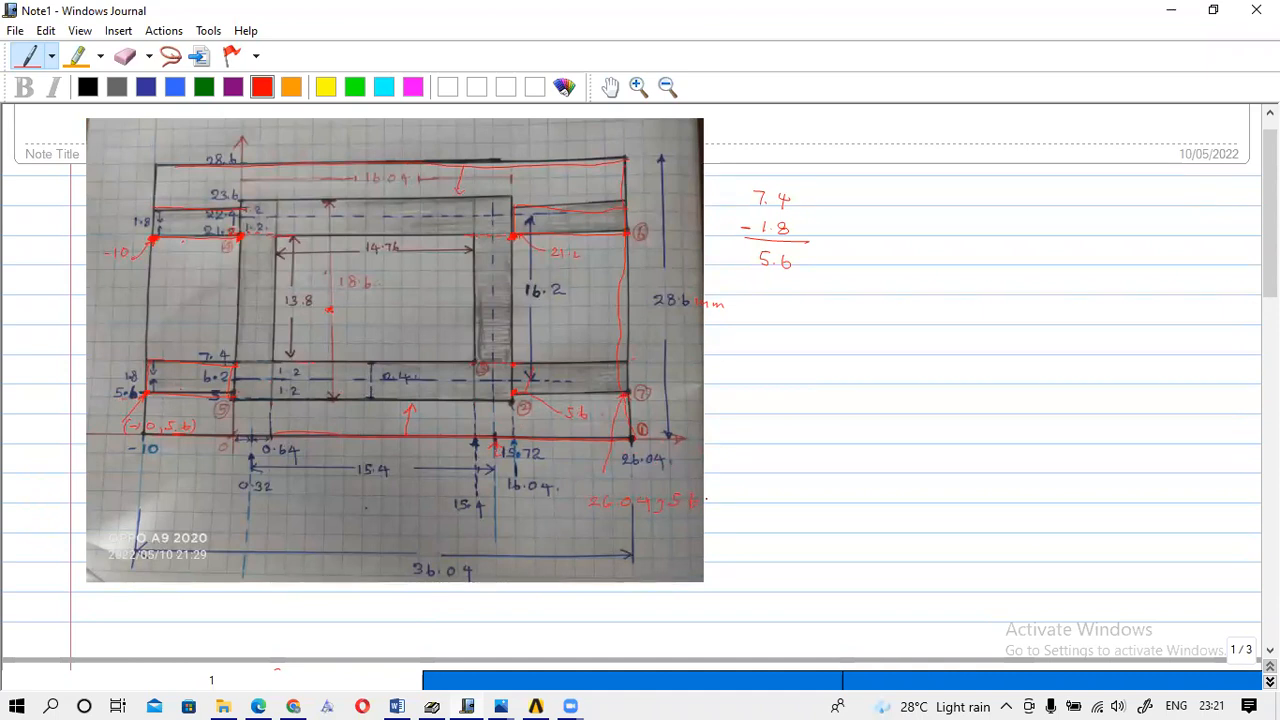
{"action": "left_click_drag", "start_coordinate": [713, 502], "coordinate": [714, 507]}
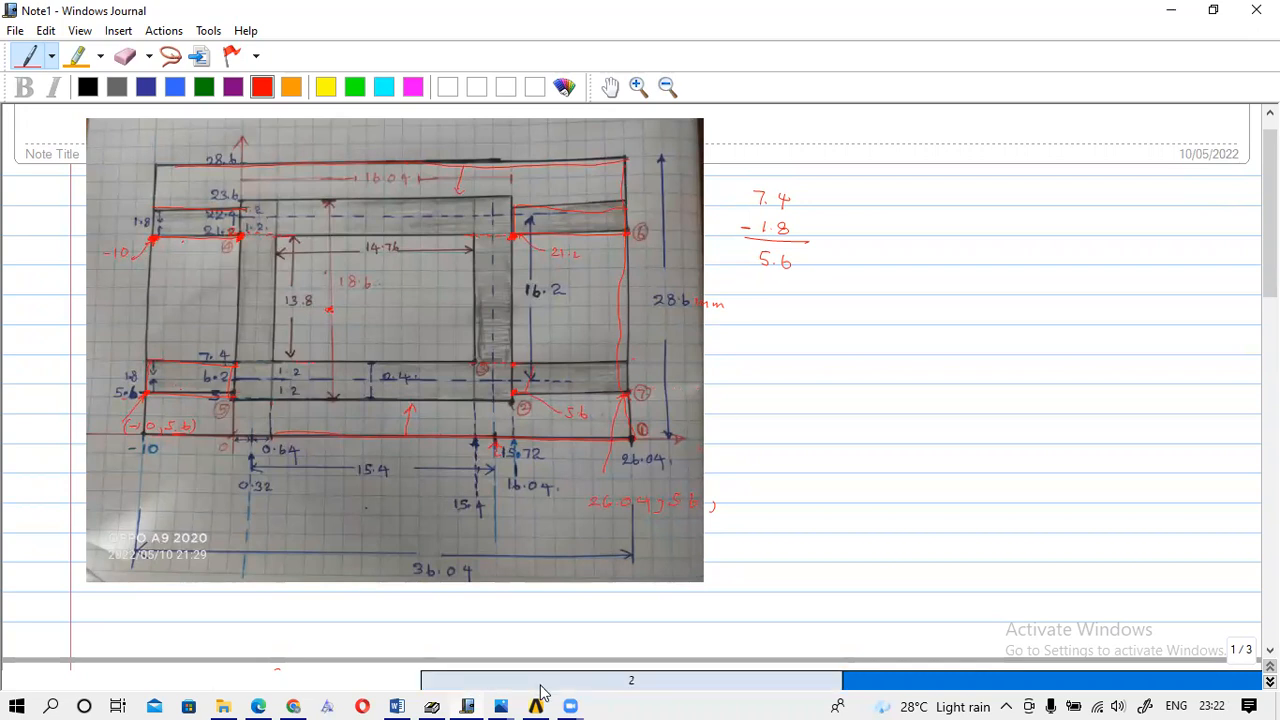
{"action": "mouse_move", "coordinate": [537, 700]}
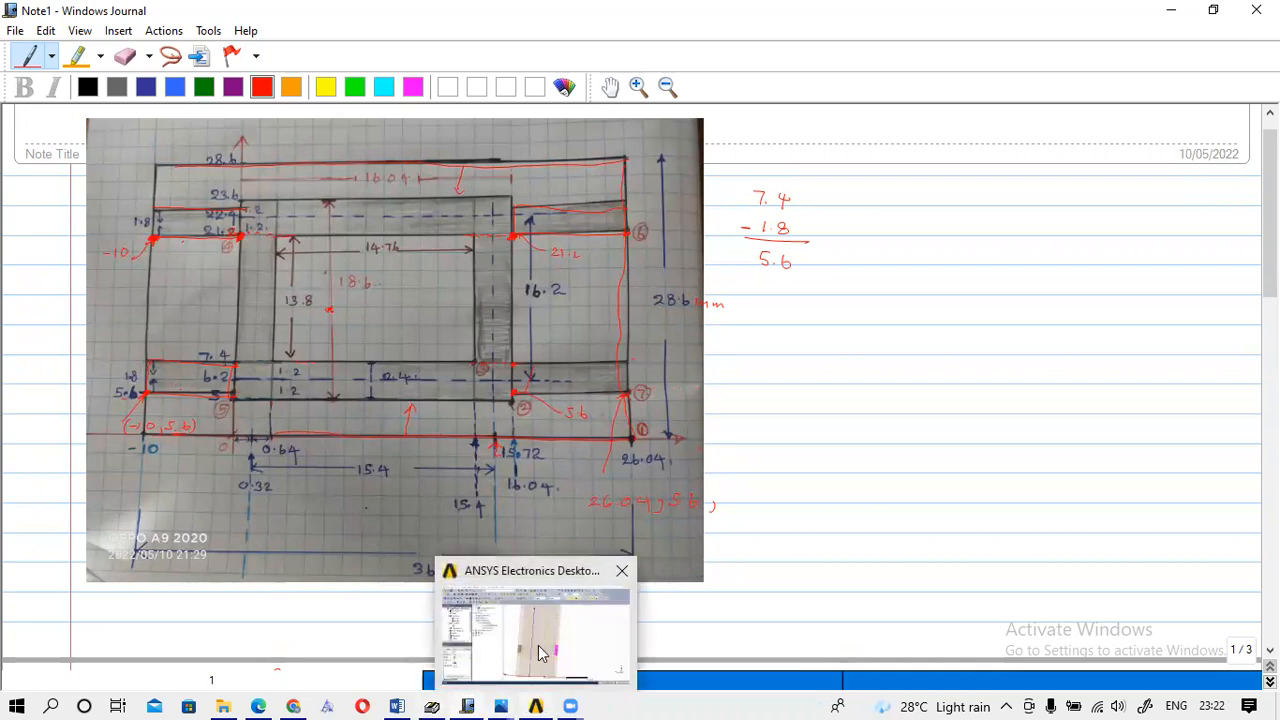
{"action": "left_click", "coordinate": [541, 653]}
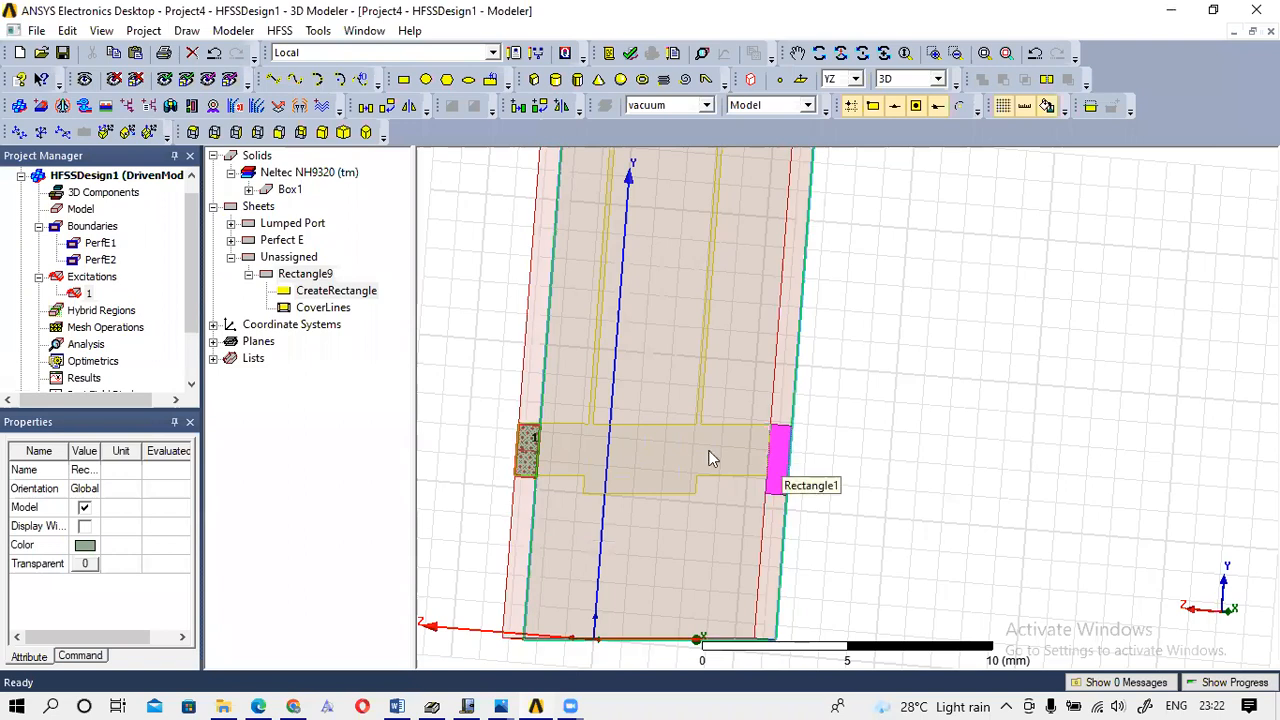
In CreateRectangle's properties, change the Position Y value from 7.4 to 5.6.
{"action": "double_click", "coordinate": [323, 291]}
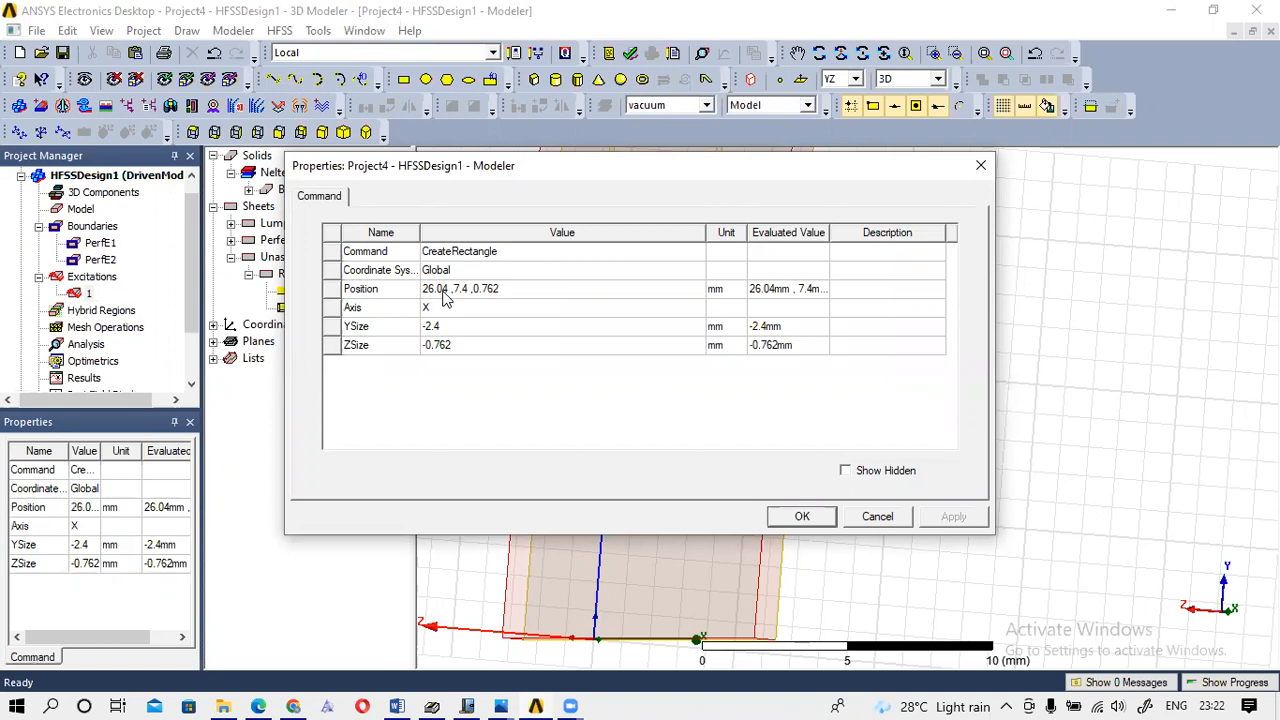
{"action": "left_click", "coordinate": [468, 288]}
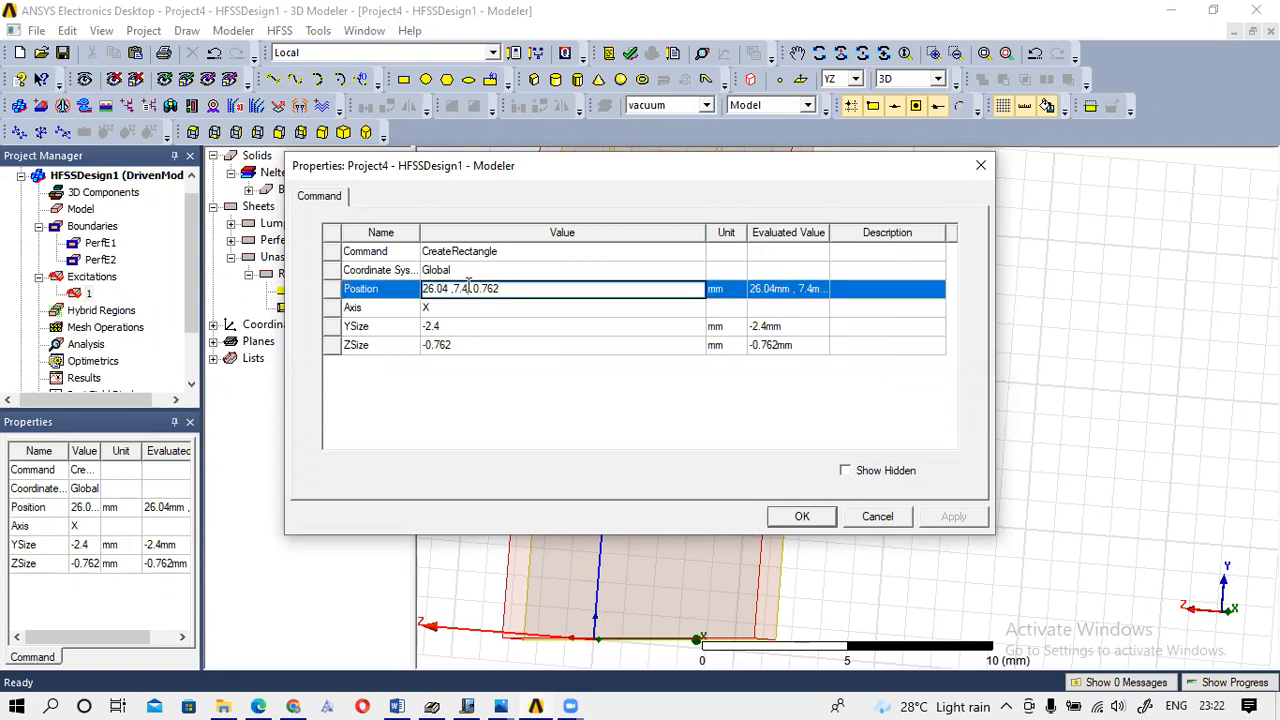
{"action": "mouse_move", "coordinate": [468, 700]}
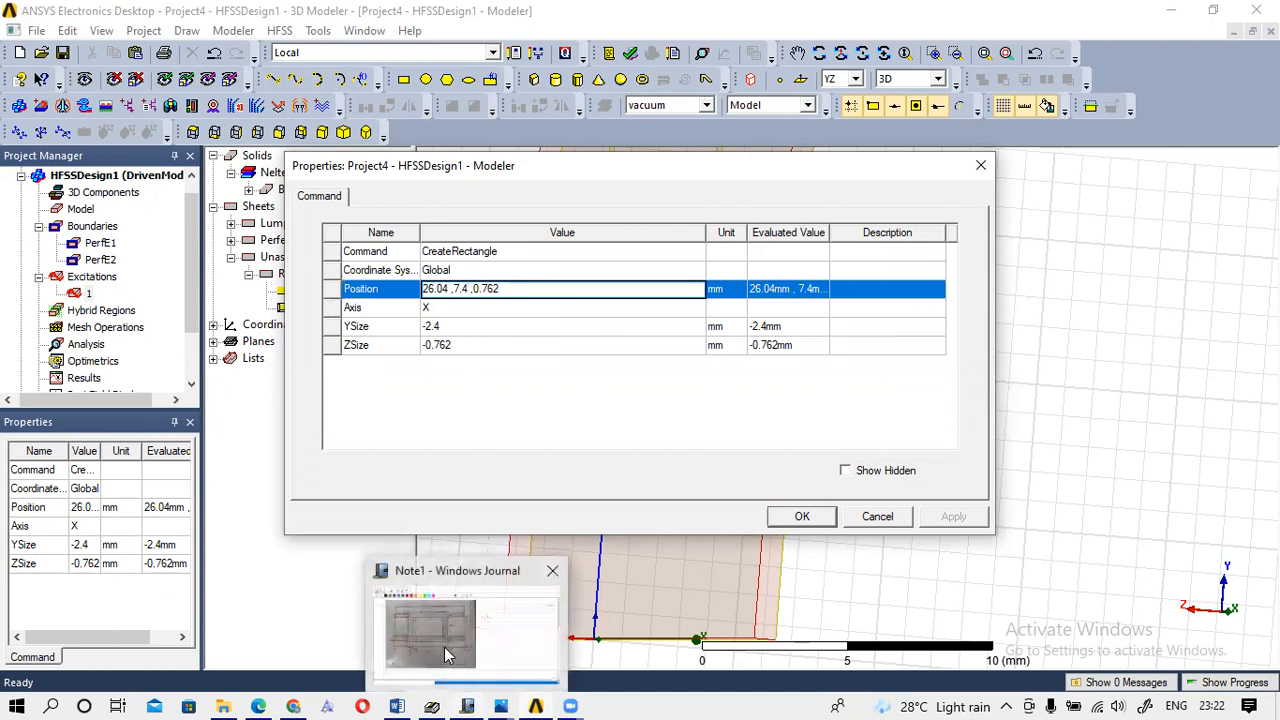
{"action": "left_click", "coordinate": [447, 655]}
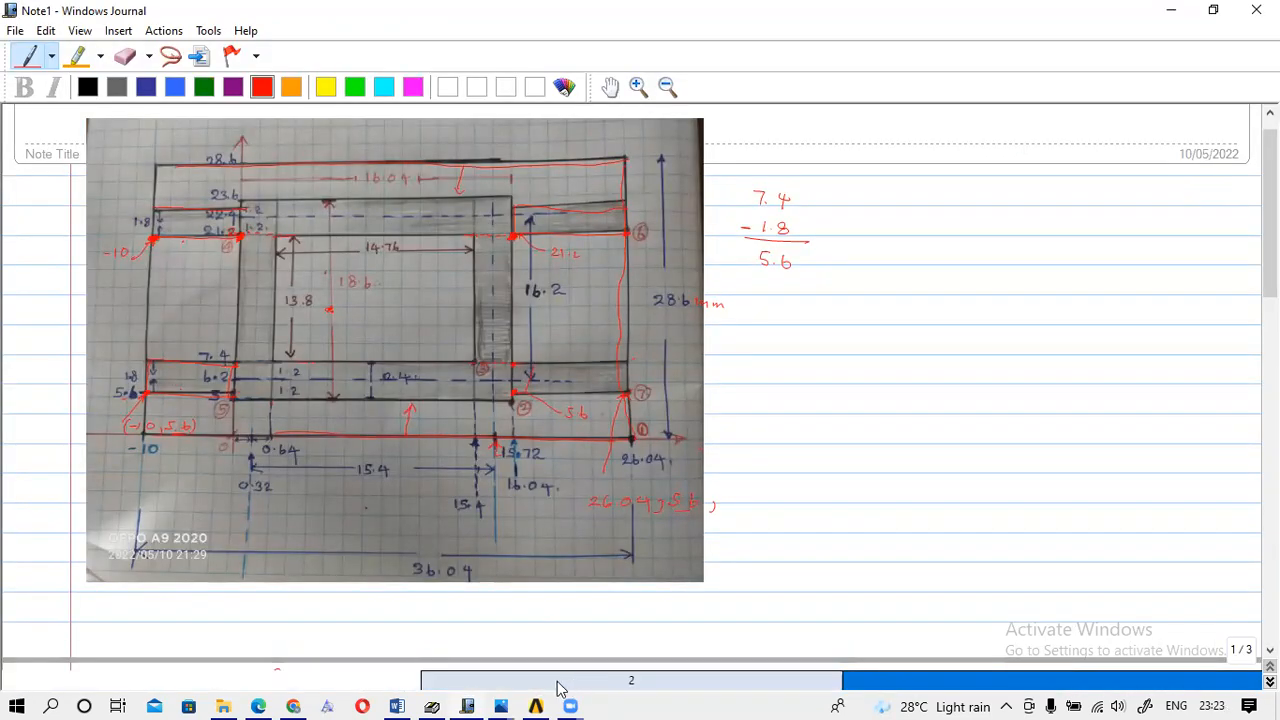
{"action": "mouse_move", "coordinate": [540, 700]}
{"action": "left_click", "coordinate": [519, 632]}
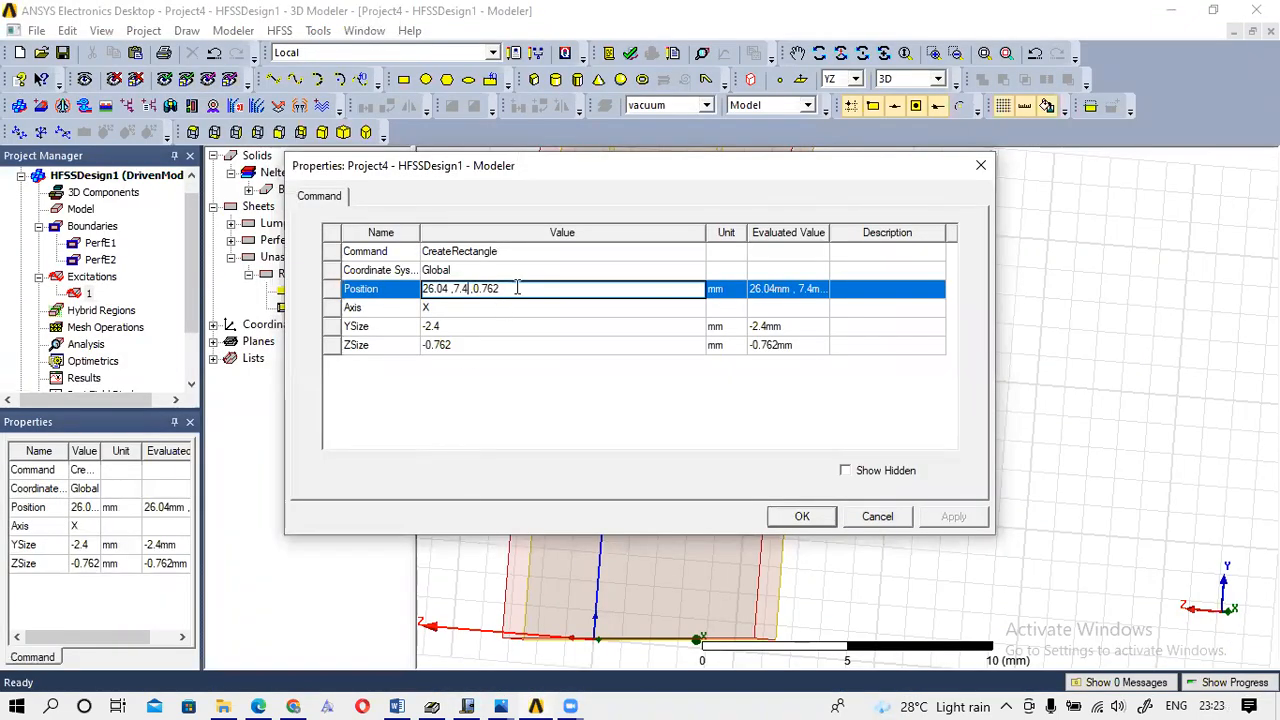
{"action": "key", "text": "BackSpace"}
{"action": "key", "text": "BackSpace"}
{"action": "key", "text": "BackSpace"}
{"action": "type", "text": "5 6"}
Sketch red X, Y and Z axes in the Journal note, then cross out that first attempt.
{"action": "left_click", "coordinate": [466, 700]}
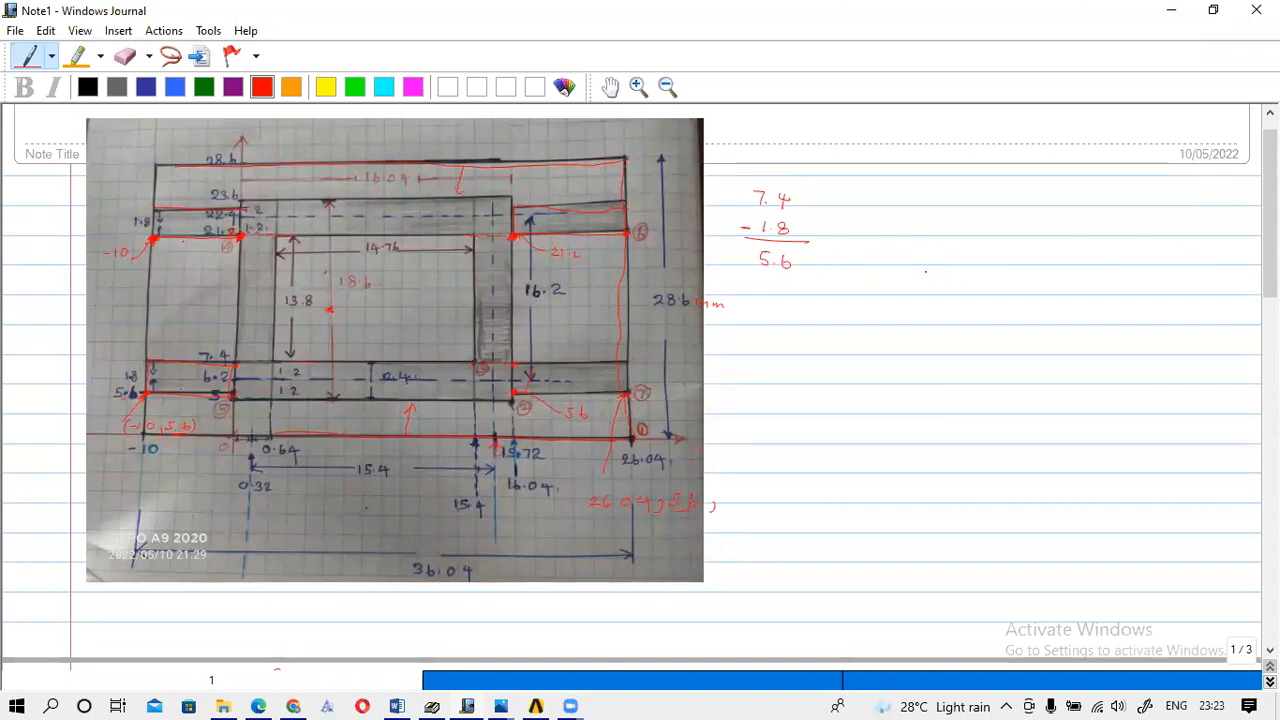
{"action": "left_click_drag", "start_coordinate": [922, 268], "coordinate": [928, 347]}
{"action": "left_click_drag", "start_coordinate": [918, 278], "coordinate": [951, 268]}
{"action": "left_click_drag", "start_coordinate": [930, 342], "coordinate": [1059, 346]}
{"action": "left_click_drag", "start_coordinate": [1059, 334], "coordinate": [1050, 347]}
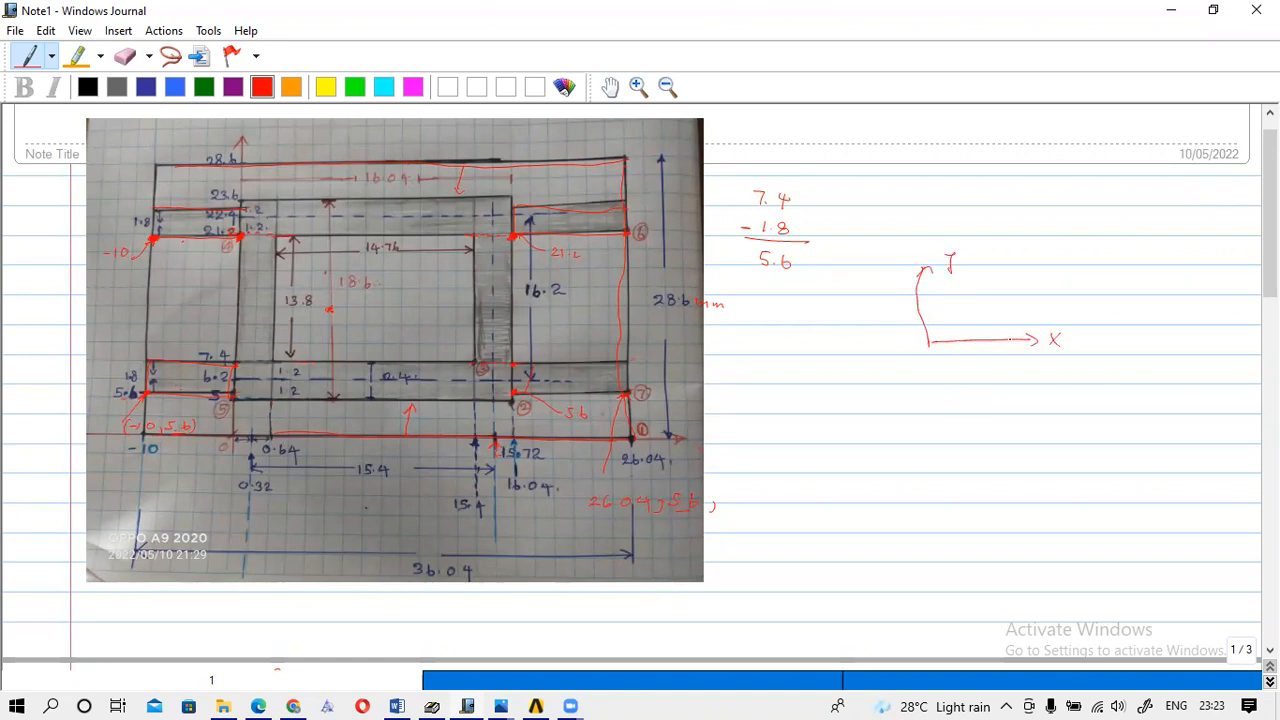
{"action": "left_click_drag", "start_coordinate": [930, 344], "coordinate": [890, 379]}
{"action": "mouse_move", "coordinate": [950, 262]}
{"action": "left_mouse_down"}
{"action": "mouse_move", "coordinate": [880, 358]}
{"action": "mouse_move", "coordinate": [948, 366]}
{"action": "mouse_move", "coordinate": [975, 406]}
{"action": "mouse_move", "coordinate": [970, 444]}
{"action": "left_mouse_up"}
Redraw smaller Y–Z axes below, labelled 26.04, 5.6 and −1, with an arrowed dimension line.
{"action": "left_click_drag", "start_coordinate": [969, 397], "coordinate": [998, 396]}
{"action": "left_click_drag", "start_coordinate": [974, 441], "coordinate": [1092, 448]}
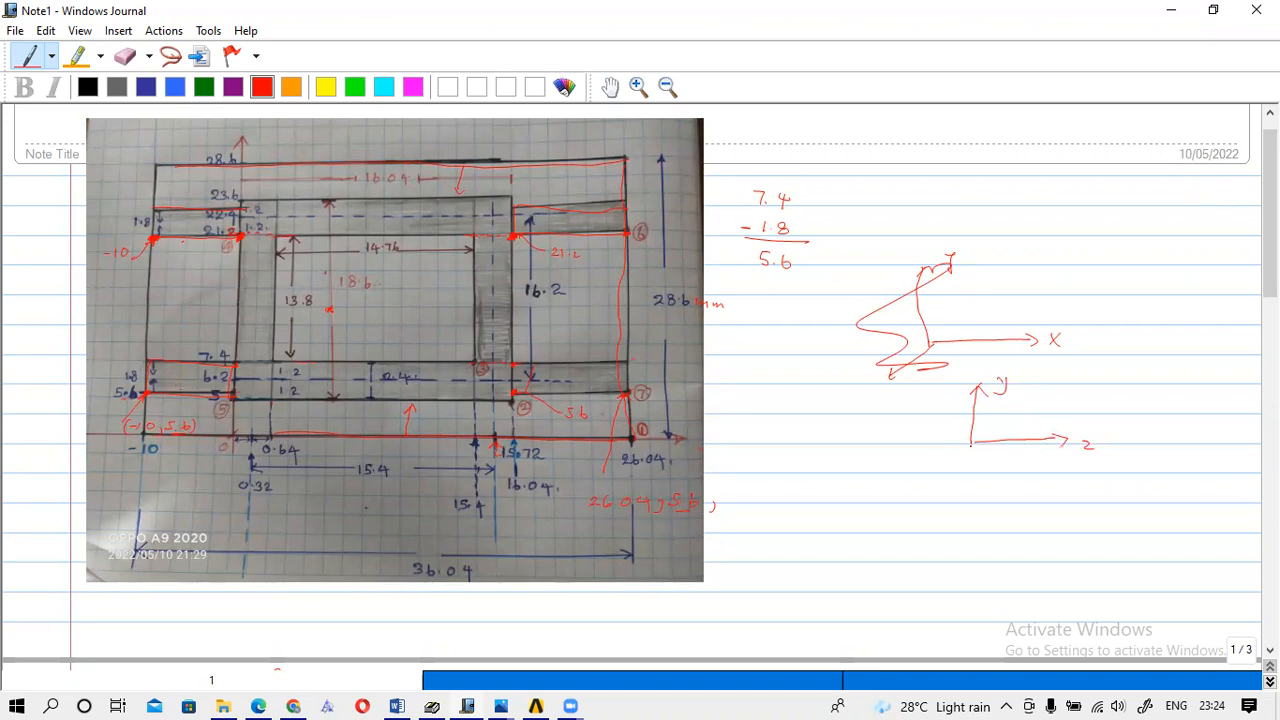
{"action": "mouse_move", "coordinate": [972, 442]}
{"action": "left_mouse_down"}
{"action": "mouse_move", "coordinate": [922, 470]}
{"action": "mouse_move", "coordinate": [931, 475]}
{"action": "left_mouse_up"}
{"action": "left_click_drag", "start_coordinate": [935, 436], "coordinate": [936, 460]}
{"action": "left_click_drag", "start_coordinate": [941, 458], "coordinate": [939, 464]}
{"action": "left_click_drag", "start_coordinate": [930, 458], "coordinate": [976, 483]}
{"action": "left_click_drag", "start_coordinate": [984, 411], "coordinate": [1006, 420]}
{"action": "left_click", "coordinate": [940, 426]}
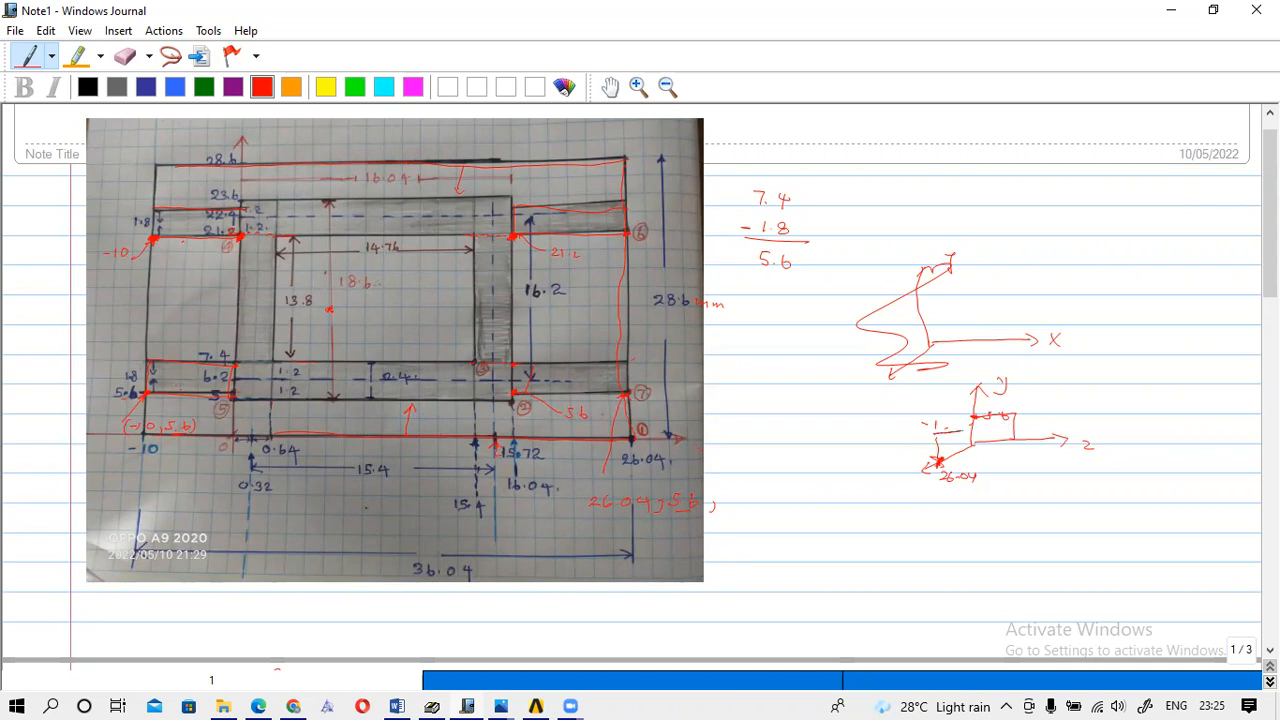
{"action": "mouse_move", "coordinate": [967, 456]}
{"action": "left_mouse_down"}
{"action": "mouse_move", "coordinate": [967, 469]}
{"action": "mouse_move", "coordinate": [1014, 442]}
{"action": "left_mouse_up"}
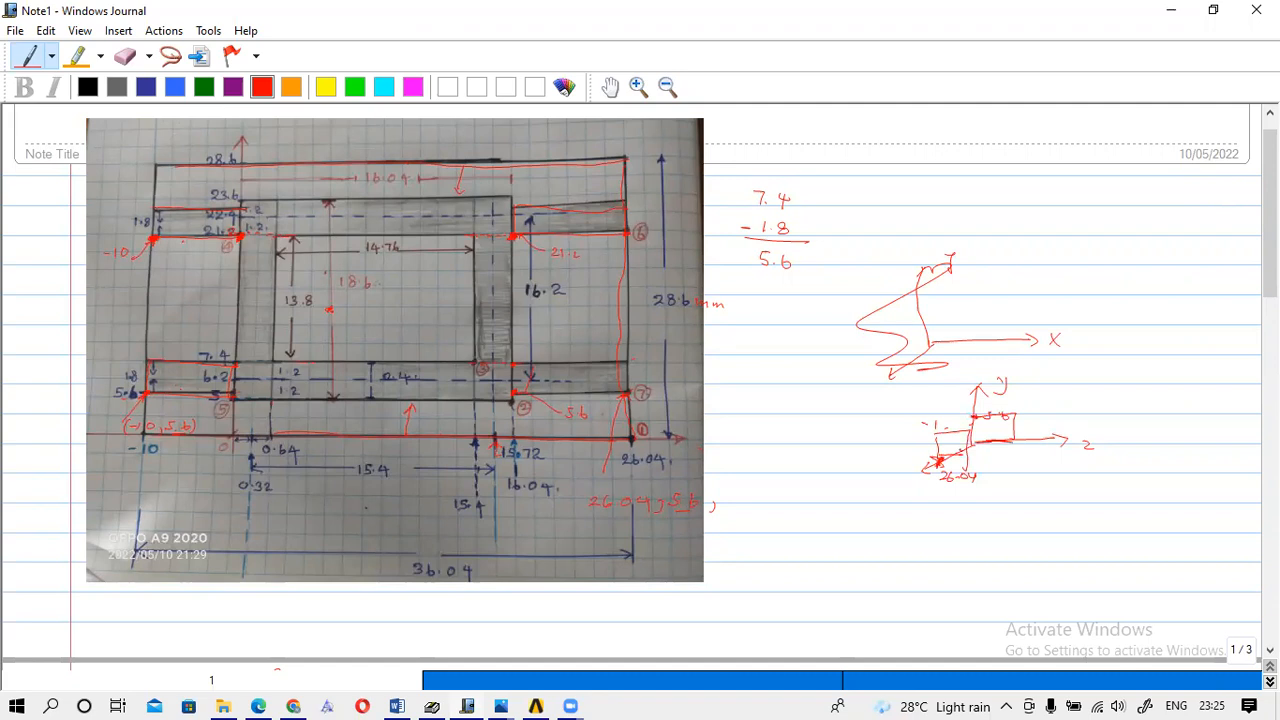
{"action": "mouse_move", "coordinate": [949, 448]}
{"action": "left_mouse_down"}
{"action": "mouse_move", "coordinate": [950, 459]}
{"action": "mouse_move", "coordinate": [1049, 470]}
{"action": "left_mouse_up"}
{"action": "left_click", "coordinate": [1007, 467]}
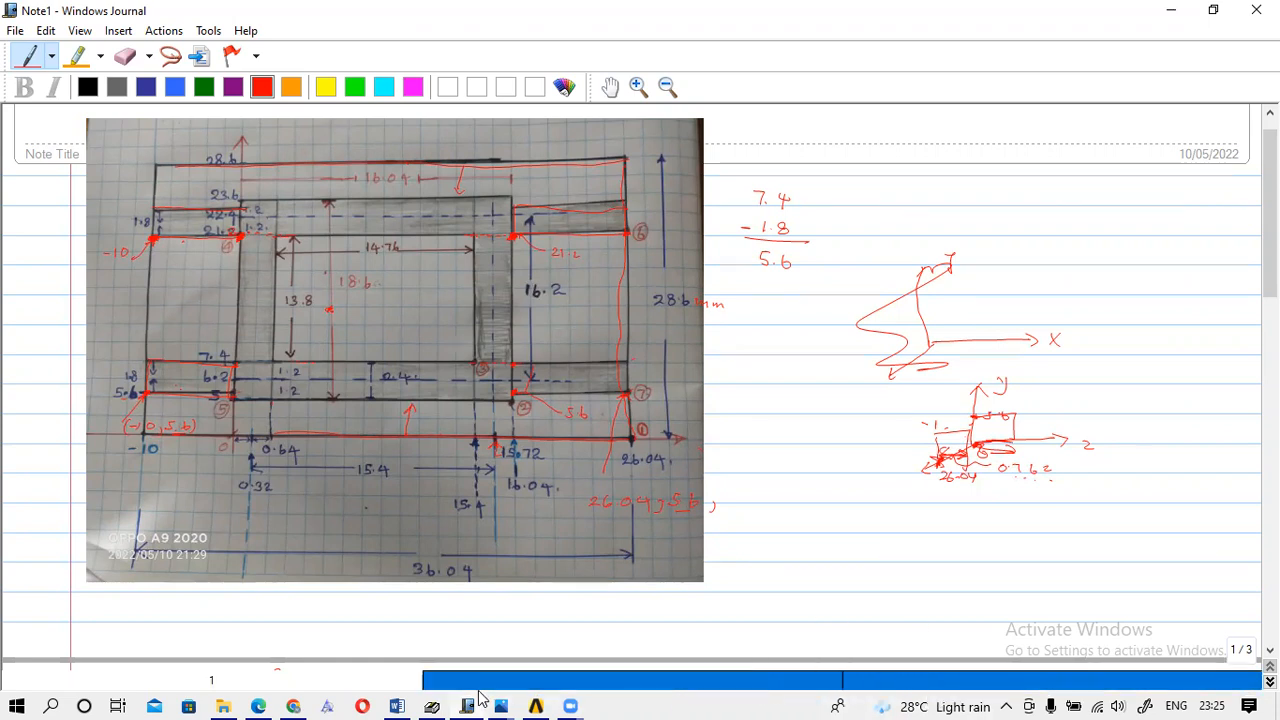
Set the rectangle's Position to 26.04, 5.6, 0, ZSize 0.762 mm and YSize 1.8 mm.
{"action": "mouse_move", "coordinate": [540, 698]}
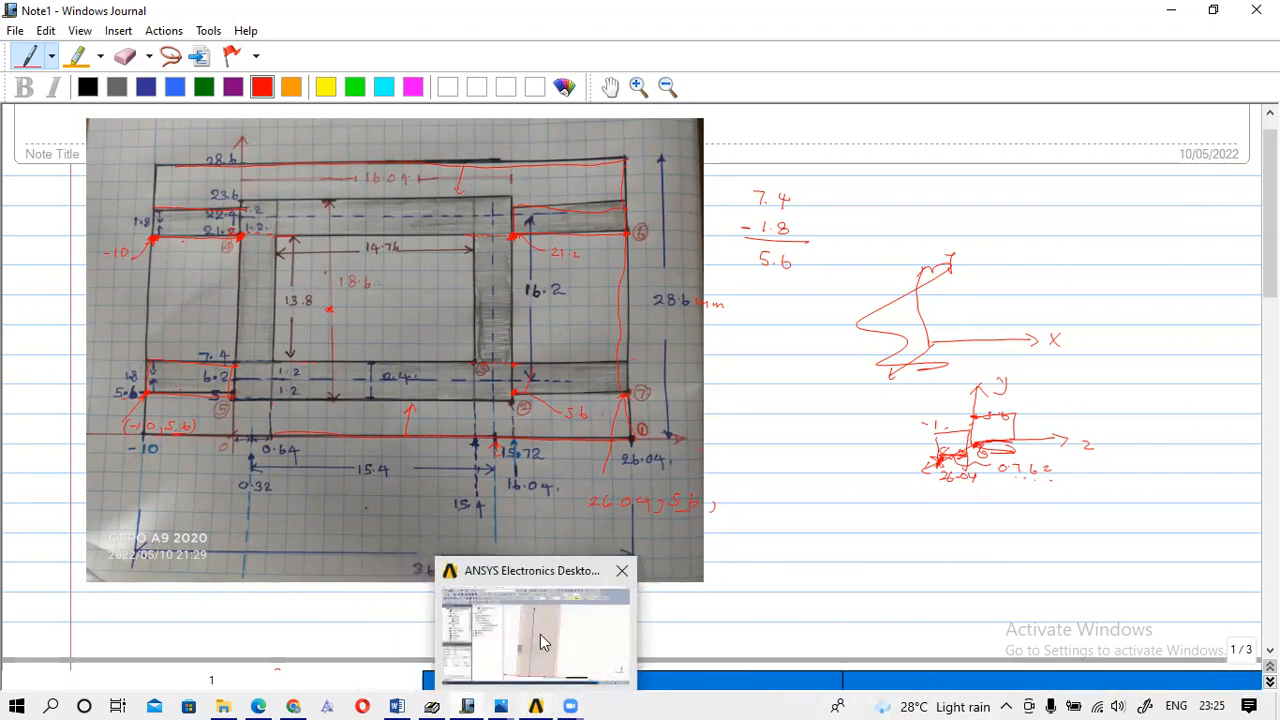
{"action": "left_click", "coordinate": [543, 636]}
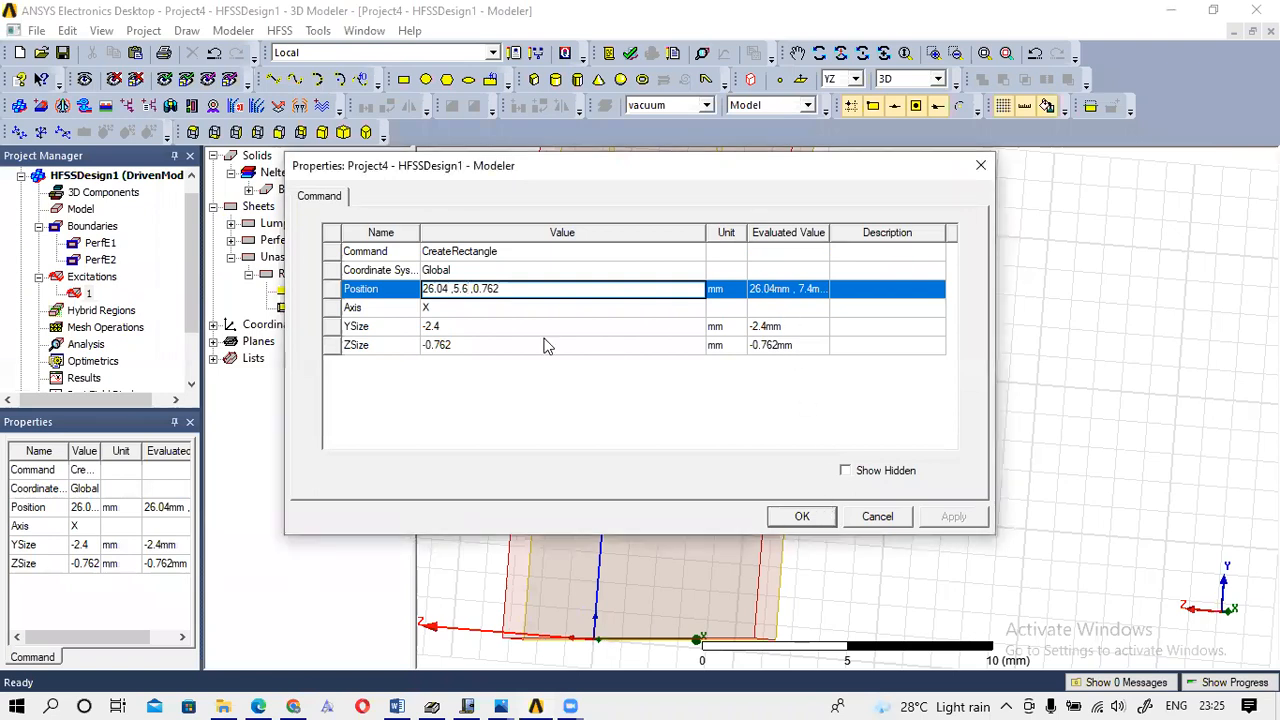
{"action": "left_click", "coordinate": [516, 277]}
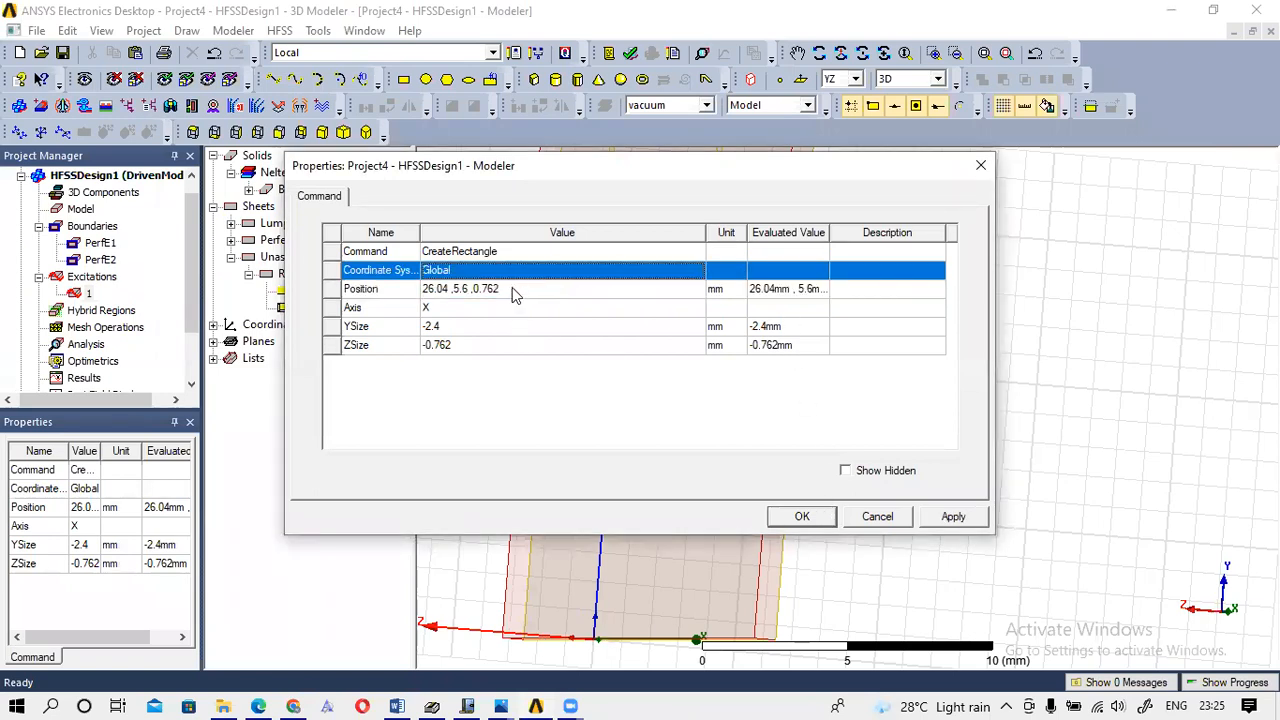
{"action": "double_click", "coordinate": [513, 288]}
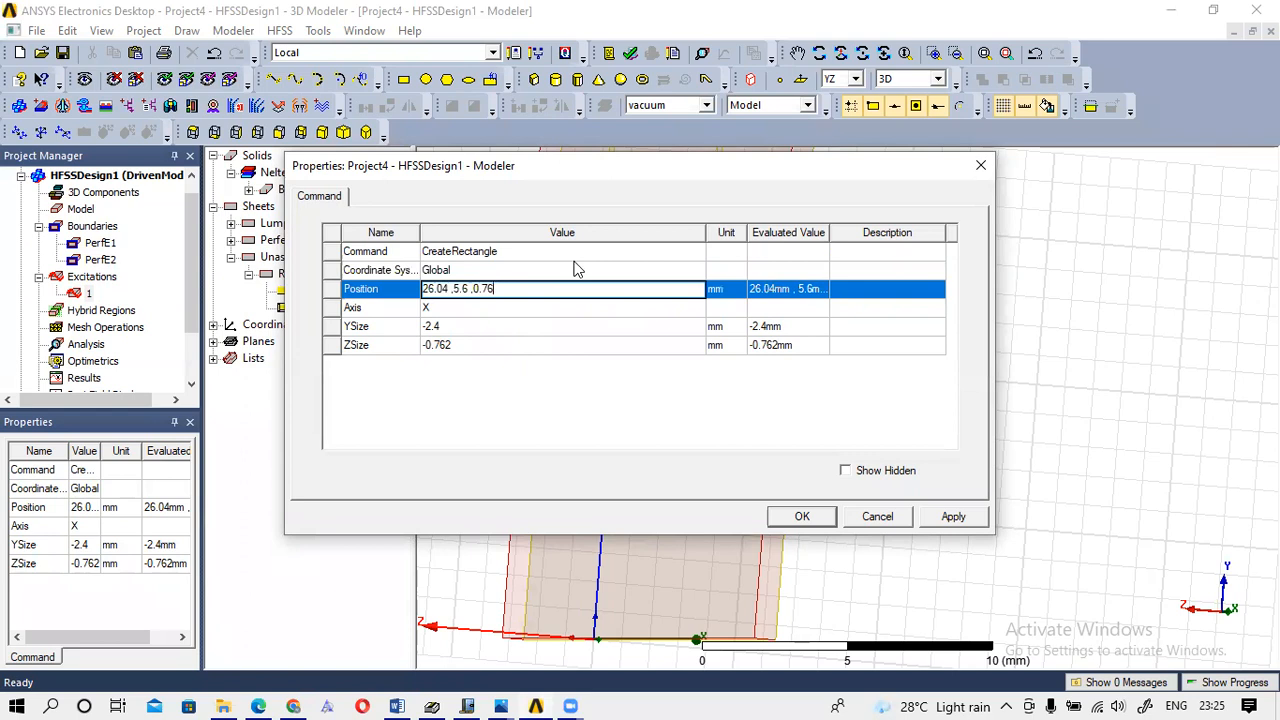
{"action": "type", "text": "0"}
{"action": "left_click", "coordinate": [424, 350]}
{"action": "left_click", "coordinate": [428, 350]}
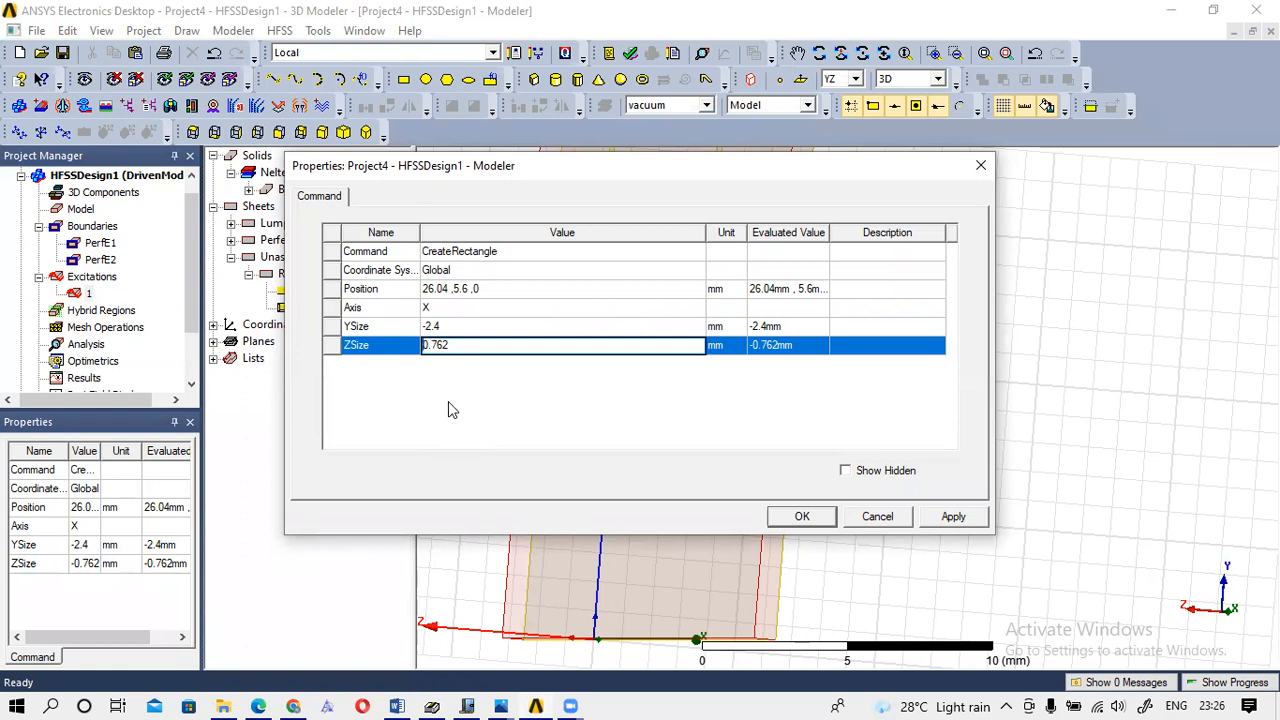
{"action": "left_click", "coordinate": [475, 327]}
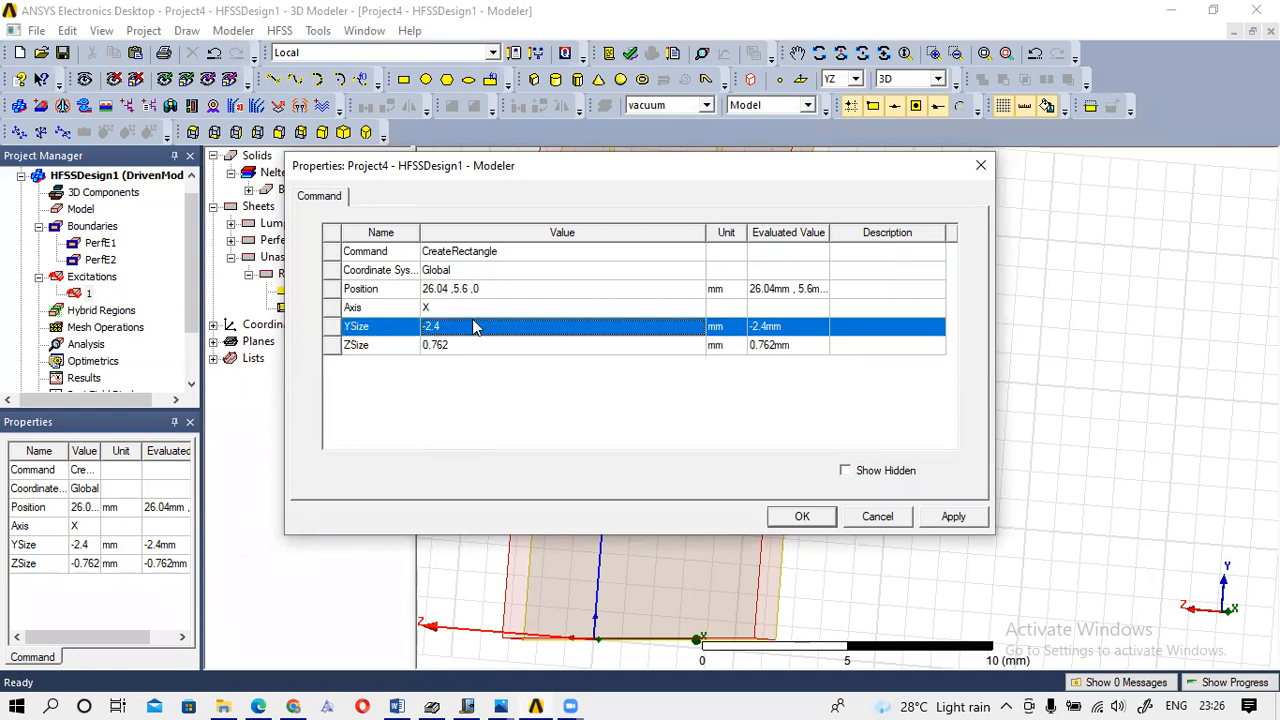
{"action": "type", "text": "1.8"}
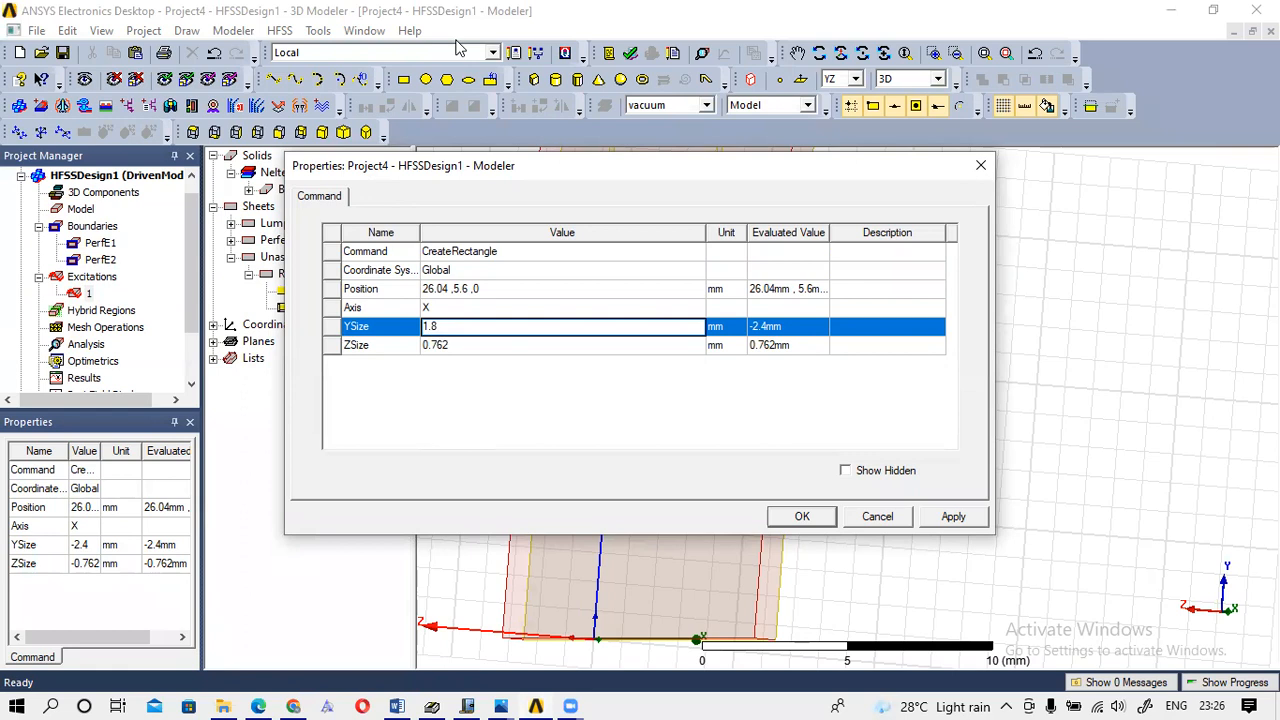
{"action": "left_click", "coordinate": [802, 517]}
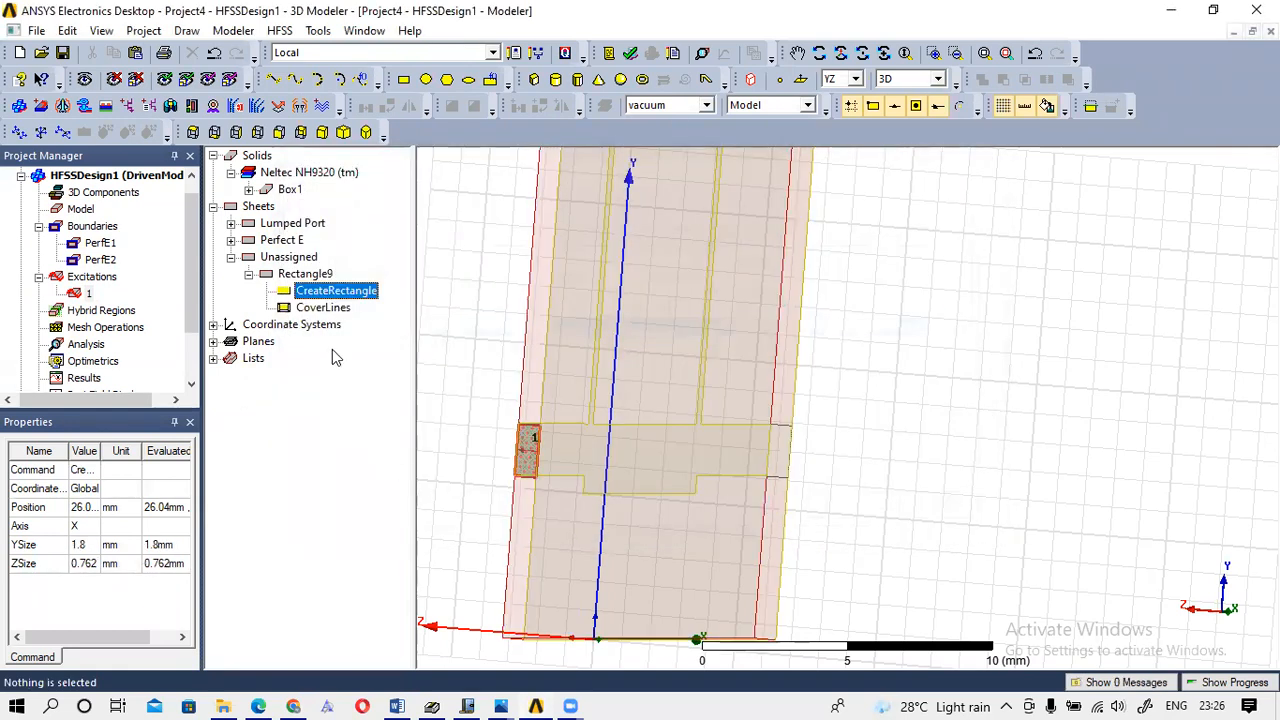
Select Rectangle9 and rotate the view slightly to show it on the substrate's right edge.
{"action": "left_click", "coordinate": [305, 273]}
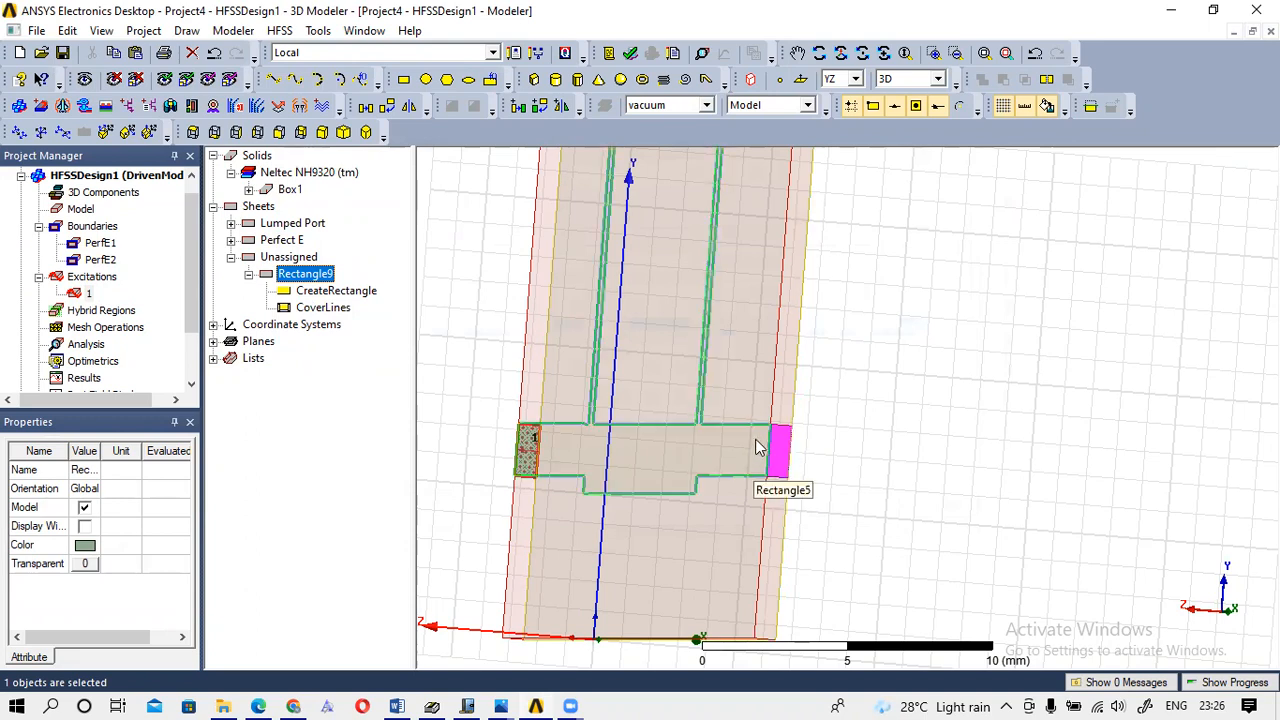
{"action": "left_click", "coordinate": [884, 53]}
{"action": "mouse_move", "coordinate": [811, 360]}
{"action": "left_mouse_down"}
{"action": "mouse_move", "coordinate": [771, 354]}
{"action": "mouse_move", "coordinate": [796, 363]}
{"action": "left_mouse_up"}
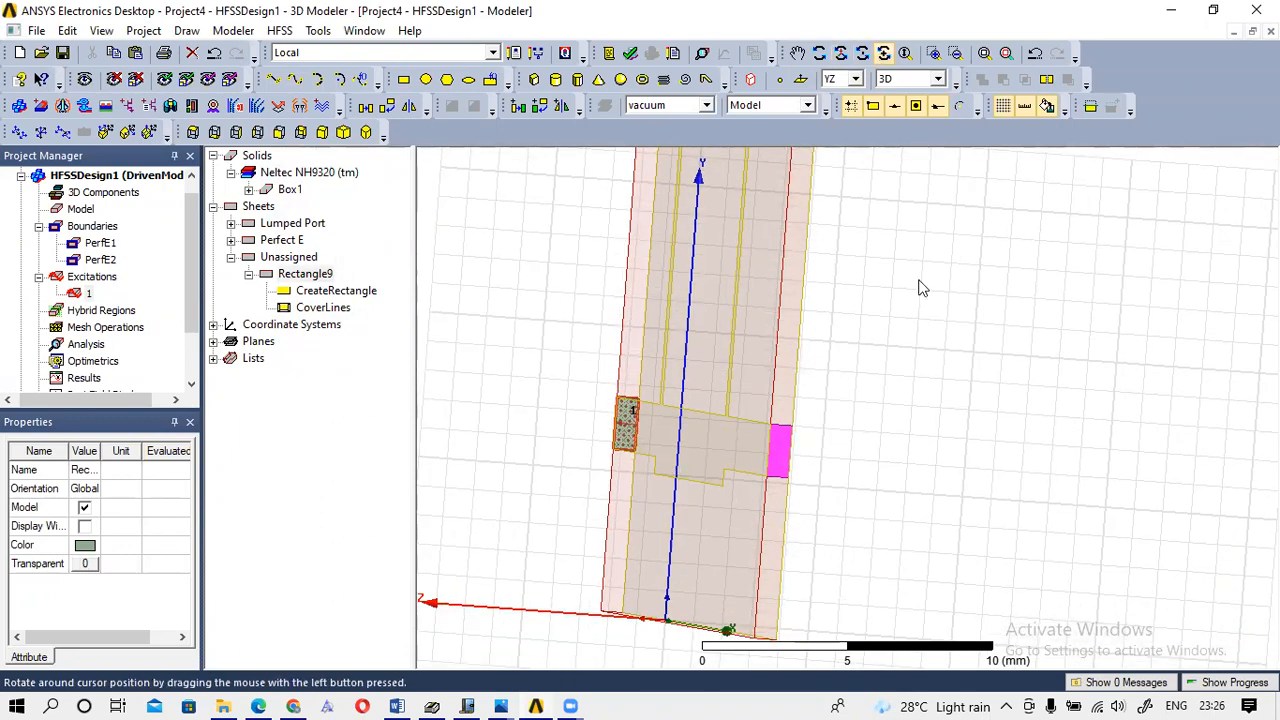
Make Rectangle9 50-ohm lumped port 2 with a new integration line drawn across it.
{"action": "right_click", "coordinate": [783, 462]}
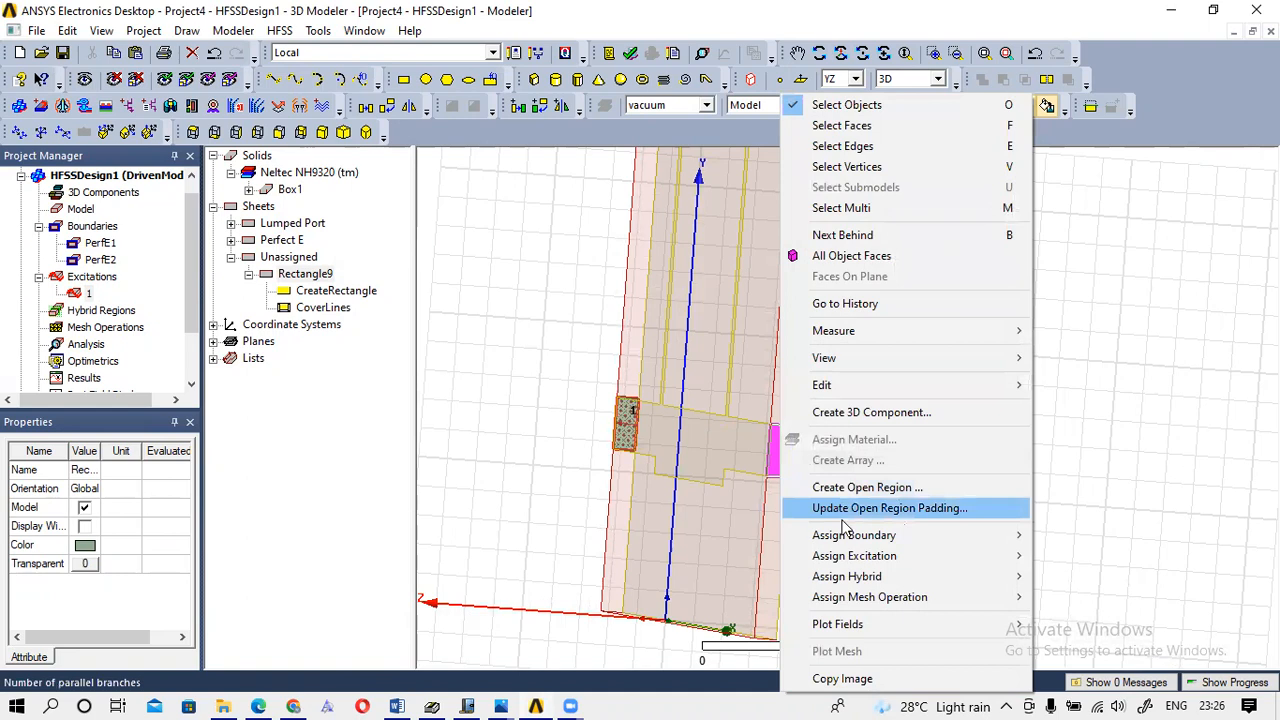
{"action": "mouse_move", "coordinate": [950, 556]}
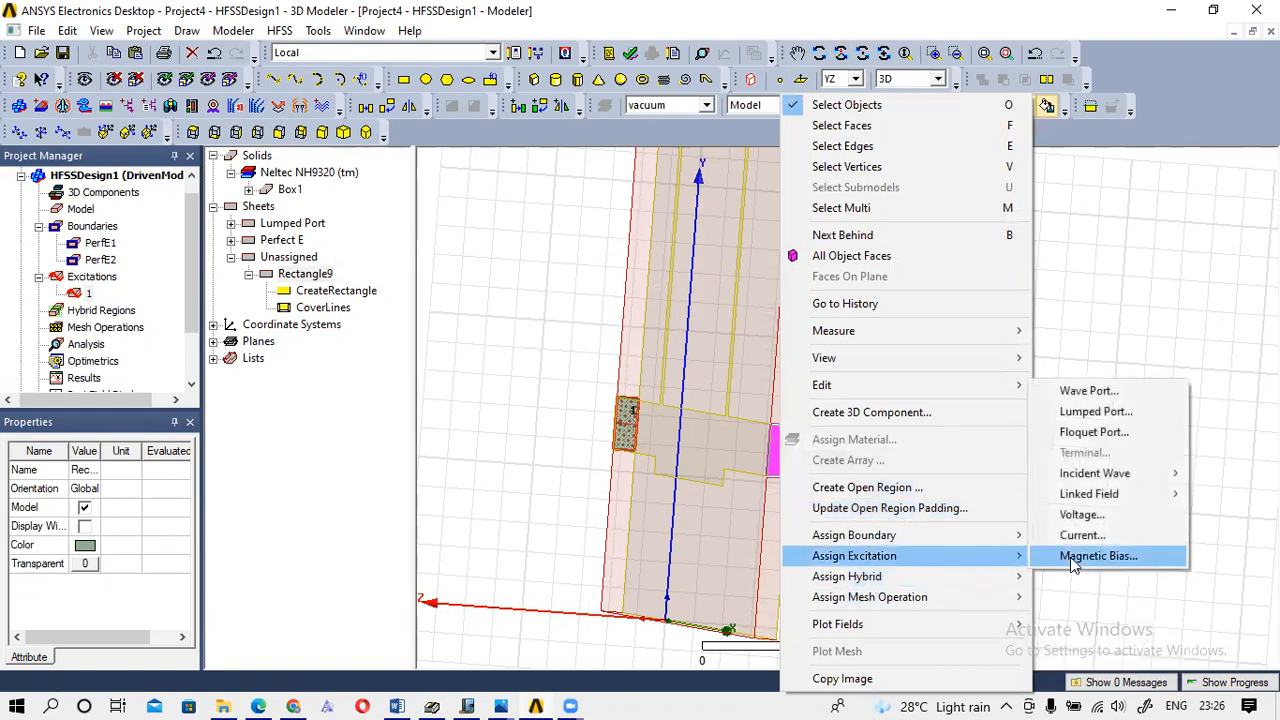
{"action": "left_click", "coordinate": [1101, 416]}
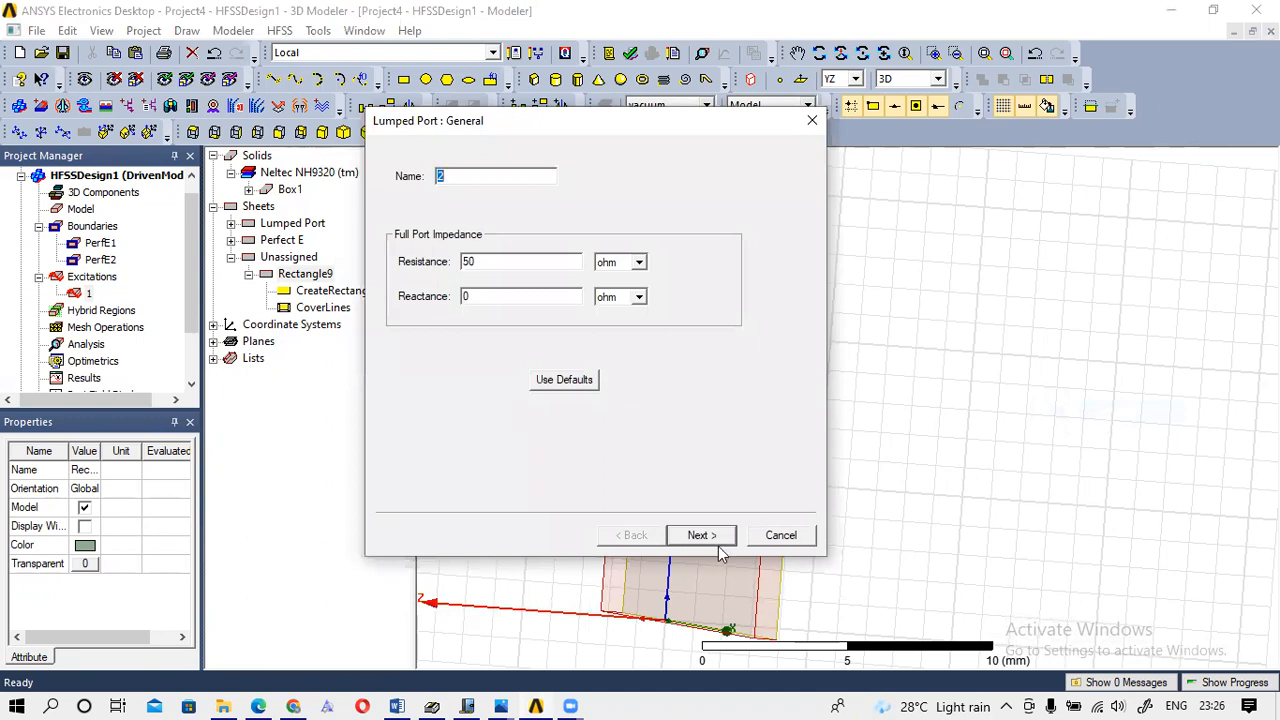
{"action": "left_click", "coordinate": [719, 535]}
{"action": "left_click", "coordinate": [533, 217]}
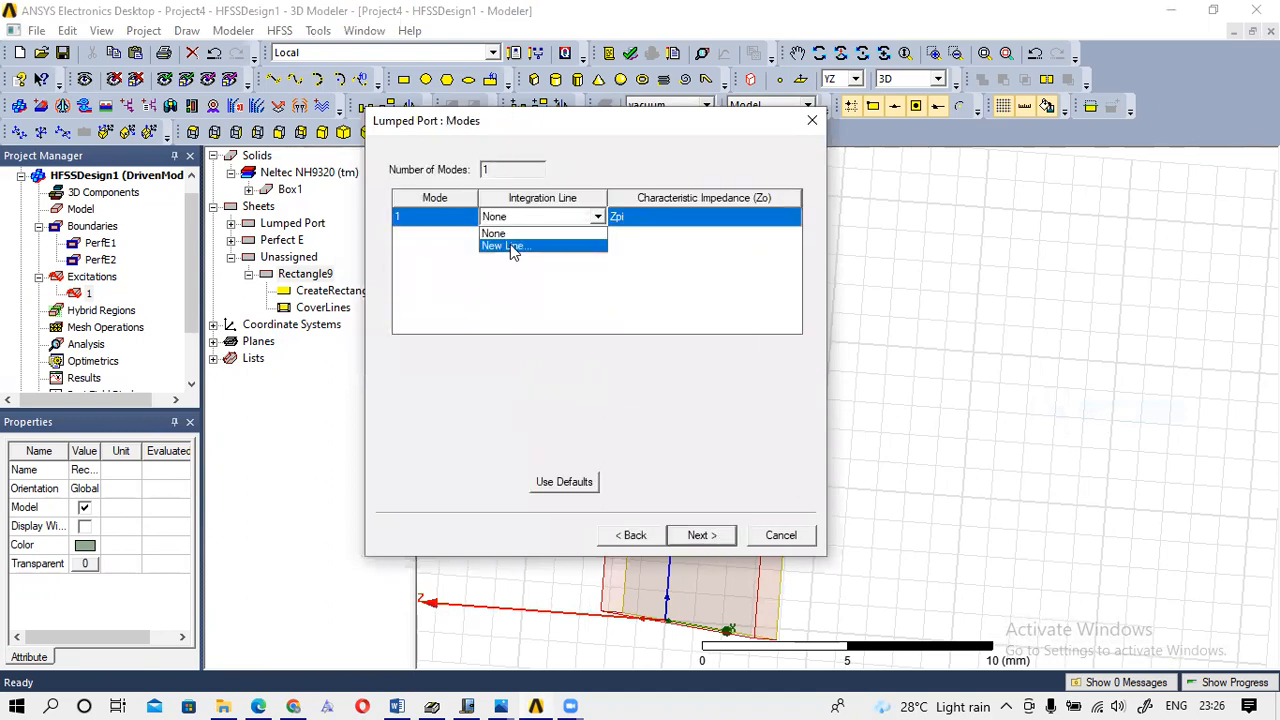
{"action": "left_click", "coordinate": [508, 246]}
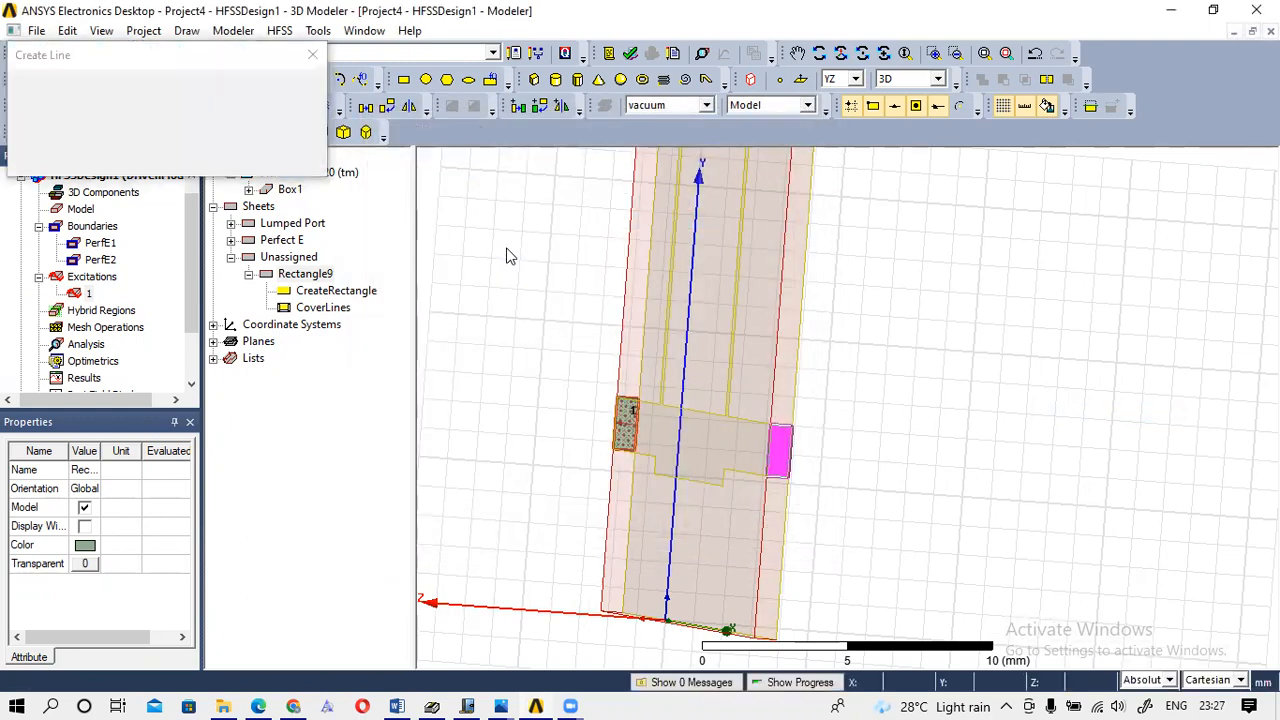
{"action": "left_click", "coordinate": [782, 453]}
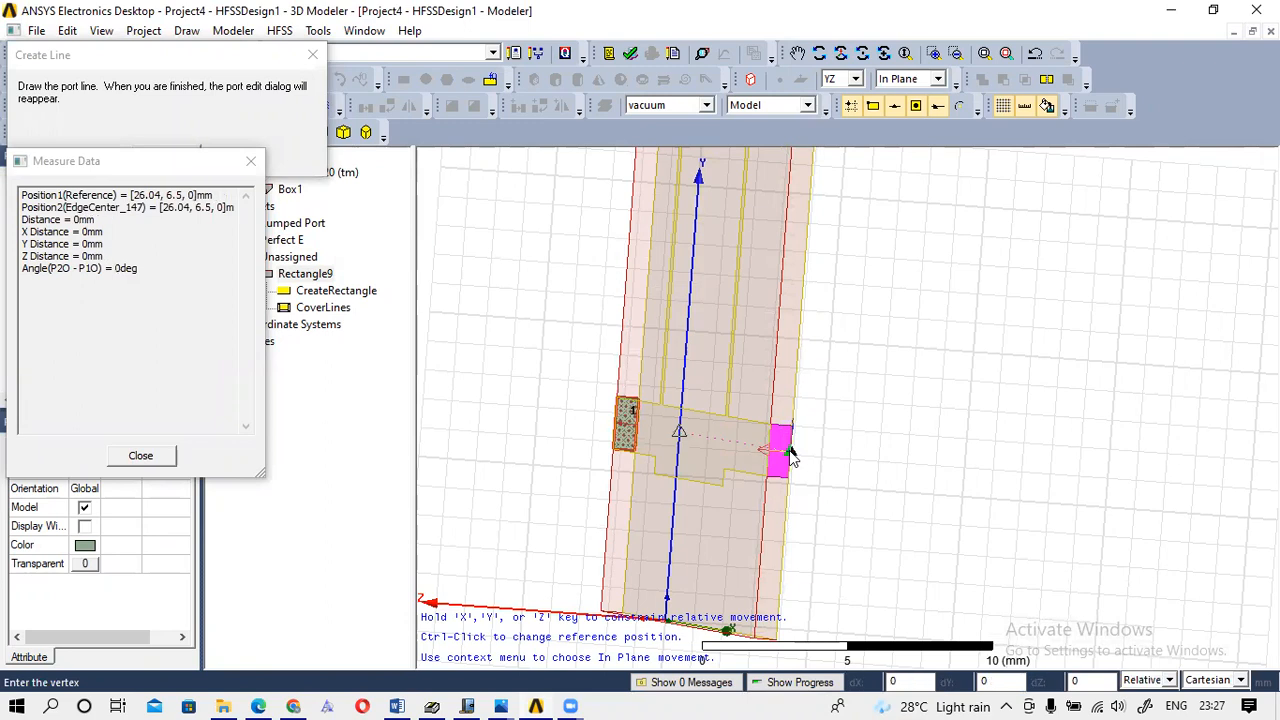
{"action": "left_click", "coordinate": [767, 455]}
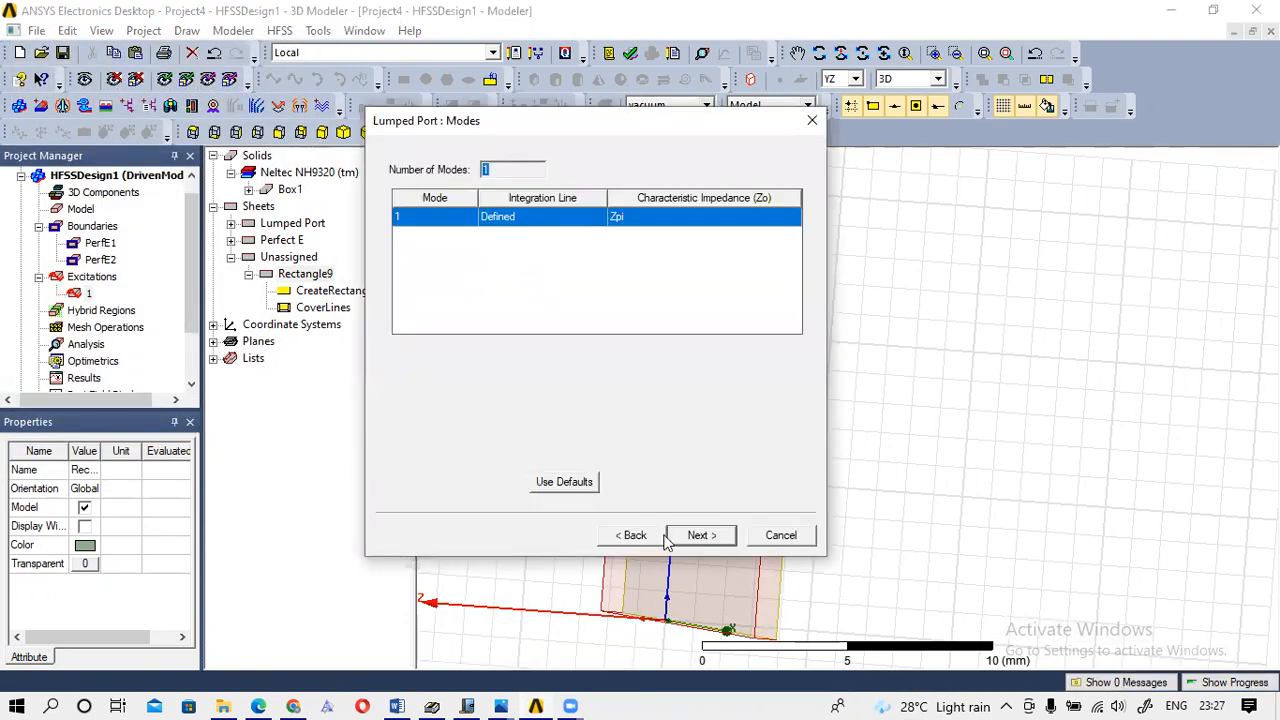
{"action": "left_click", "coordinate": [700, 536]}
{"action": "left_click", "coordinate": [701, 536]}
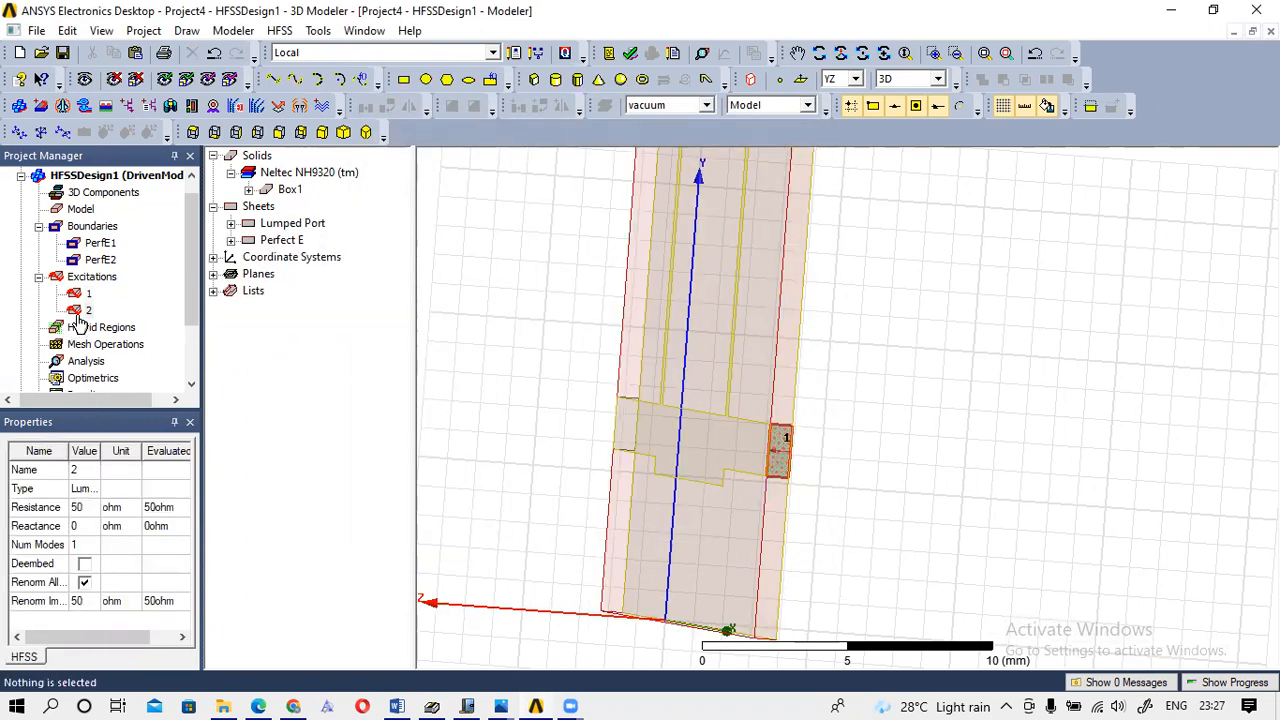
Rotate, zoom and pan the view until the board stands upright with Z pointing up.
{"action": "left_click", "coordinate": [863, 54]}
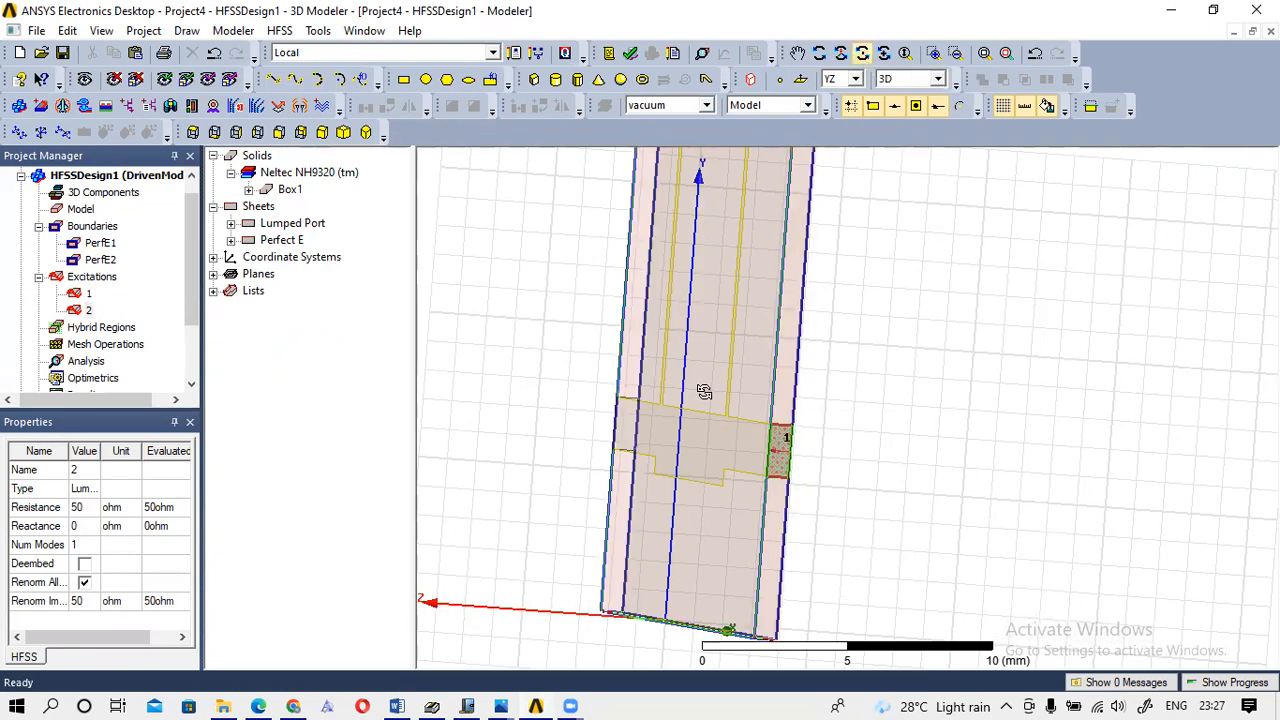
{"action": "left_click_drag", "start_coordinate": [704, 391], "coordinate": [788, 408]}
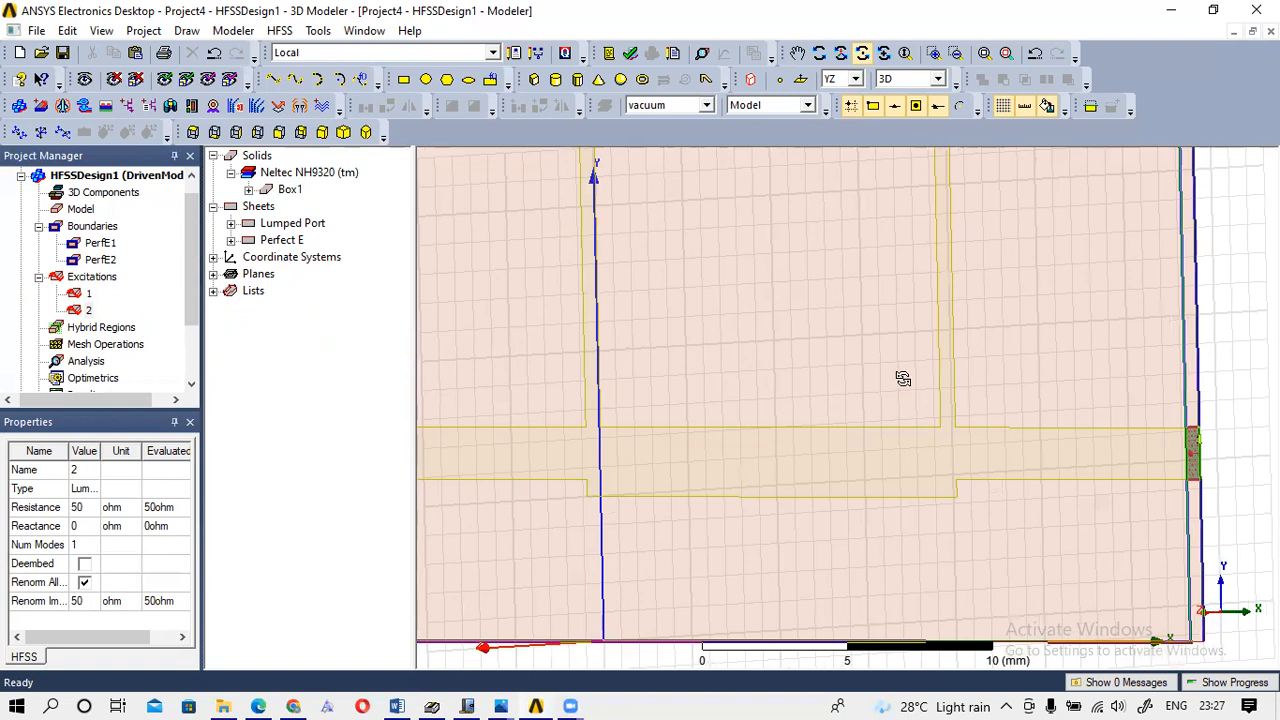
{"action": "scroll", "coordinate": [903, 379], "scroll_direction": "down", "scroll_amount": 1}
{"action": "scroll", "coordinate": [903, 379], "scroll_direction": "down", "scroll_amount": 1}
{"action": "left_click_drag", "start_coordinate": [868, 212], "coordinate": [944, 229]}
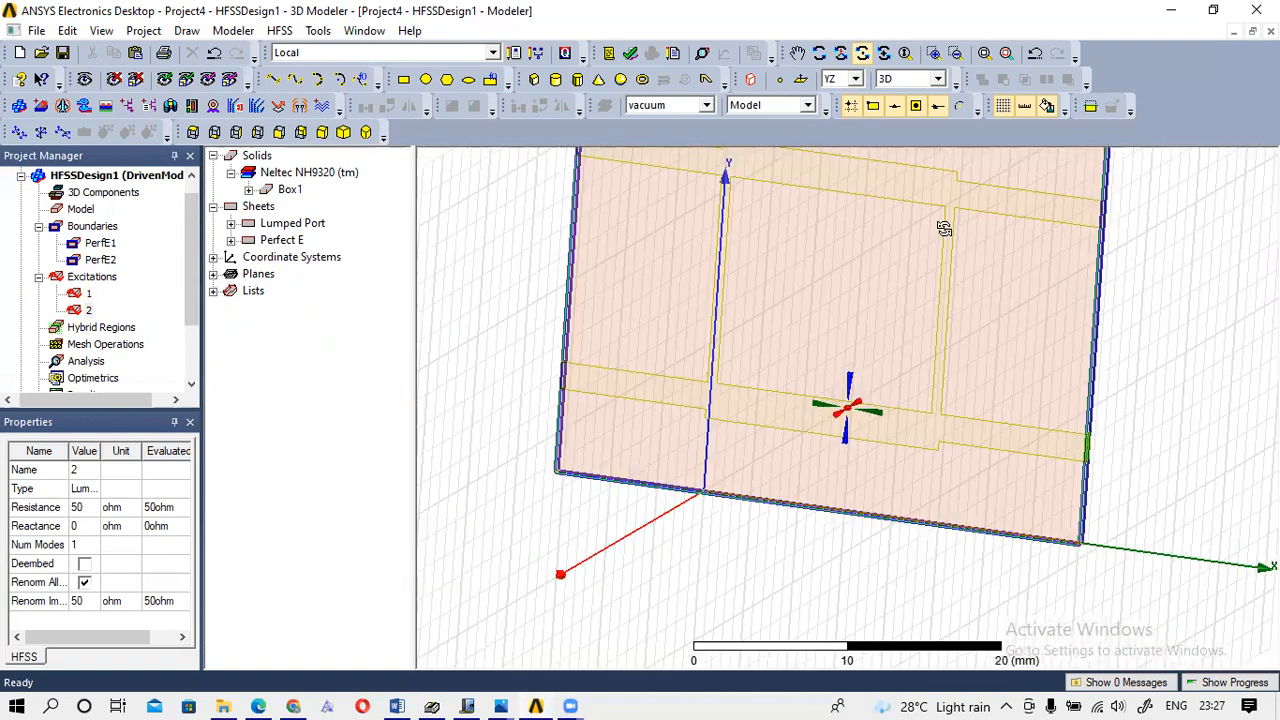
{"action": "mouse_move", "coordinate": [913, 174]}
{"action": "left_mouse_down"}
{"action": "mouse_move", "coordinate": [900, 163]}
{"action": "mouse_move", "coordinate": [914, 143]}
{"action": "mouse_move", "coordinate": [971, 137]}
{"action": "mouse_move", "coordinate": [900, 110]}
{"action": "mouse_move", "coordinate": [948, 114]}
{"action": "mouse_move", "coordinate": [897, 167]}
{"action": "left_mouse_up"}
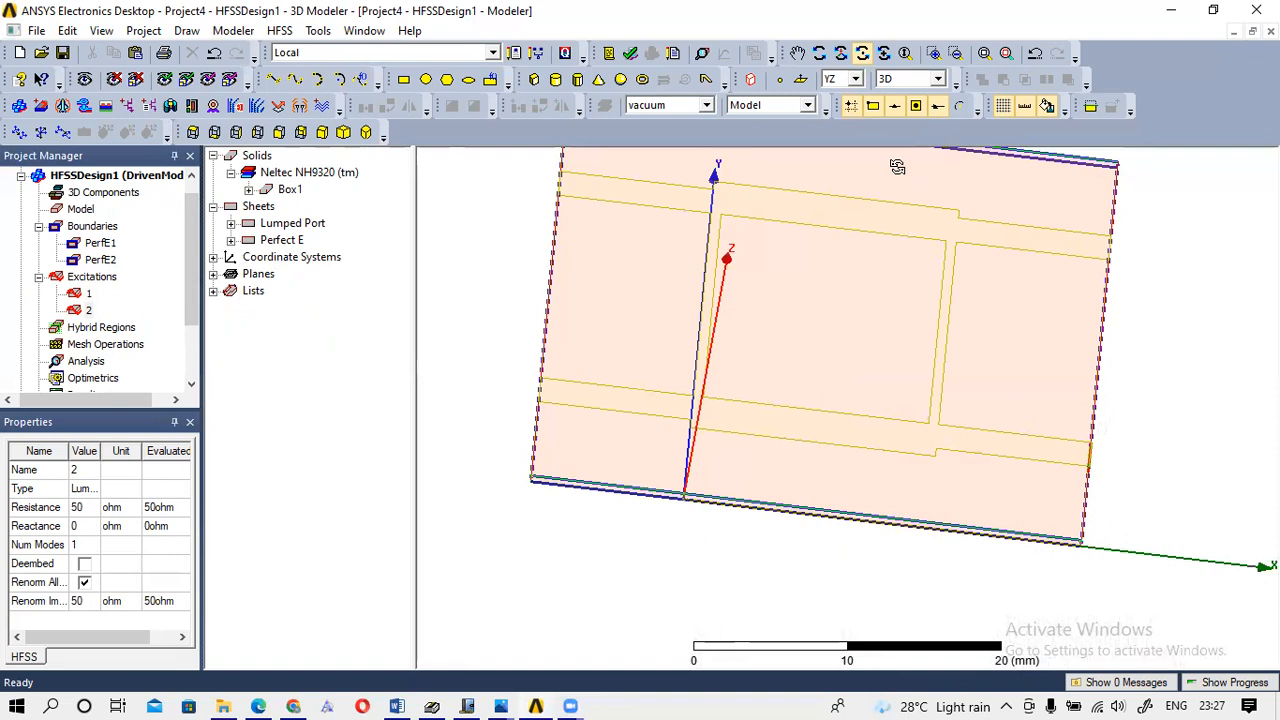
{"action": "left_click", "coordinate": [797, 52]}
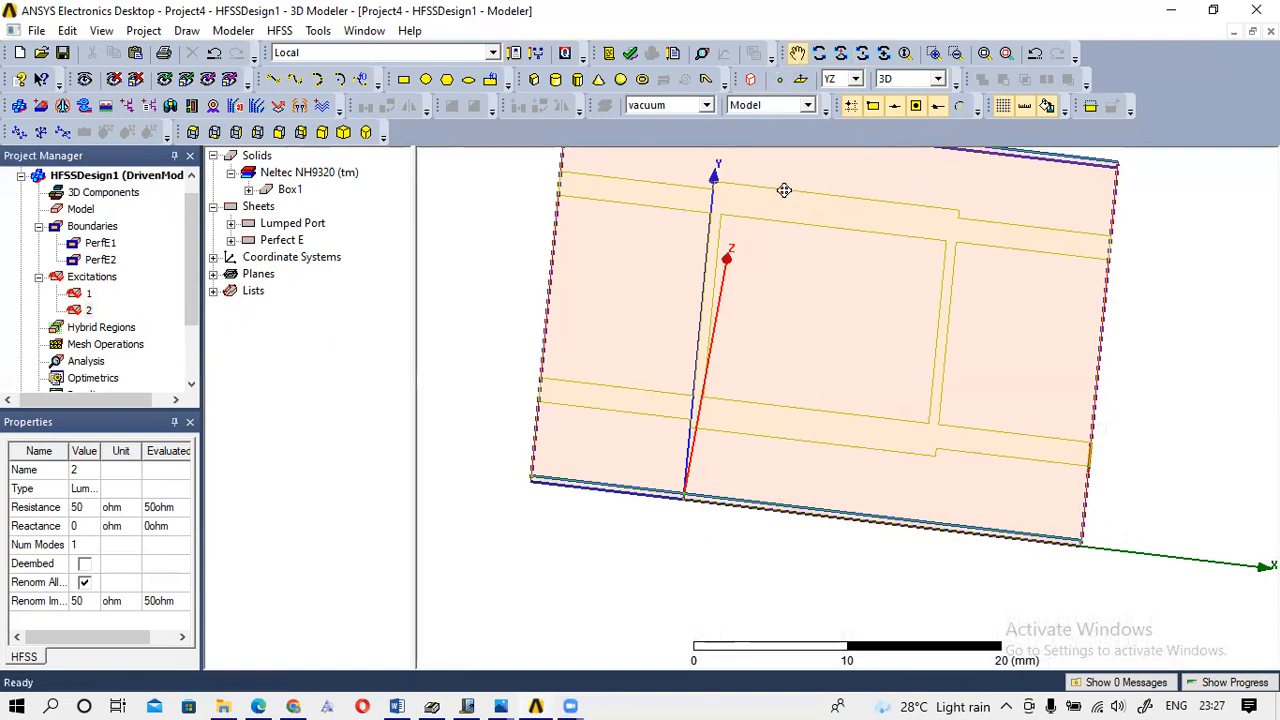
{"action": "left_click_drag", "start_coordinate": [765, 181], "coordinate": [717, 271]}
{"action": "left_click", "coordinate": [840, 53]}
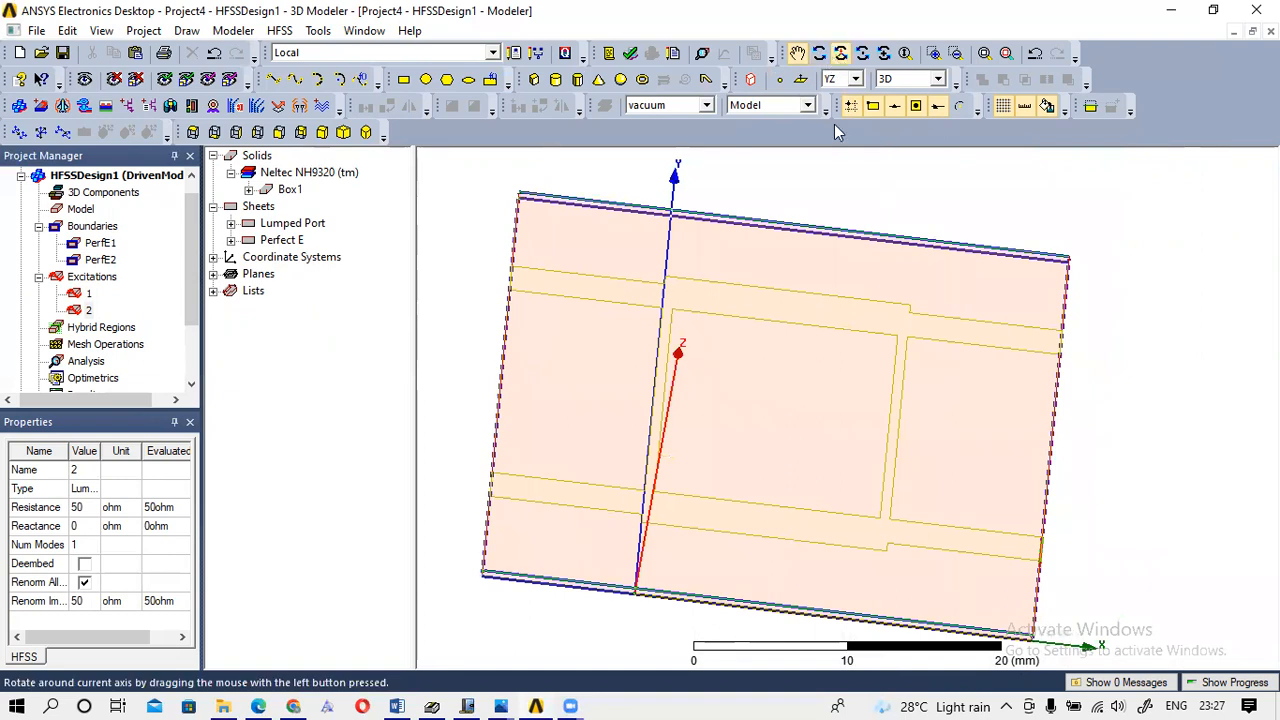
{"action": "left_click_drag", "start_coordinate": [988, 305], "coordinate": [957, 374]}
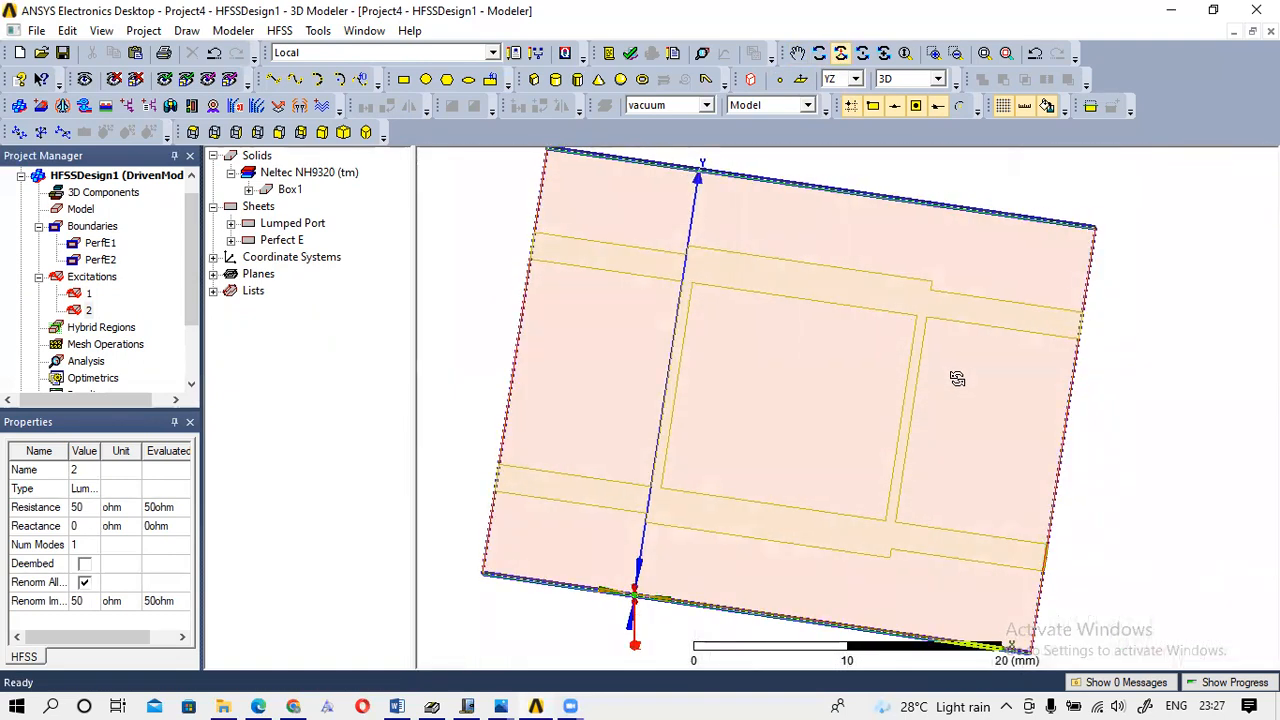
{"action": "left_click", "coordinate": [819, 53]}
{"action": "mouse_move", "coordinate": [829, 183]}
{"action": "left_mouse_down"}
{"action": "mouse_move", "coordinate": [793, 171]}
{"action": "mouse_move", "coordinate": [805, 176]}
{"action": "left_mouse_up"}
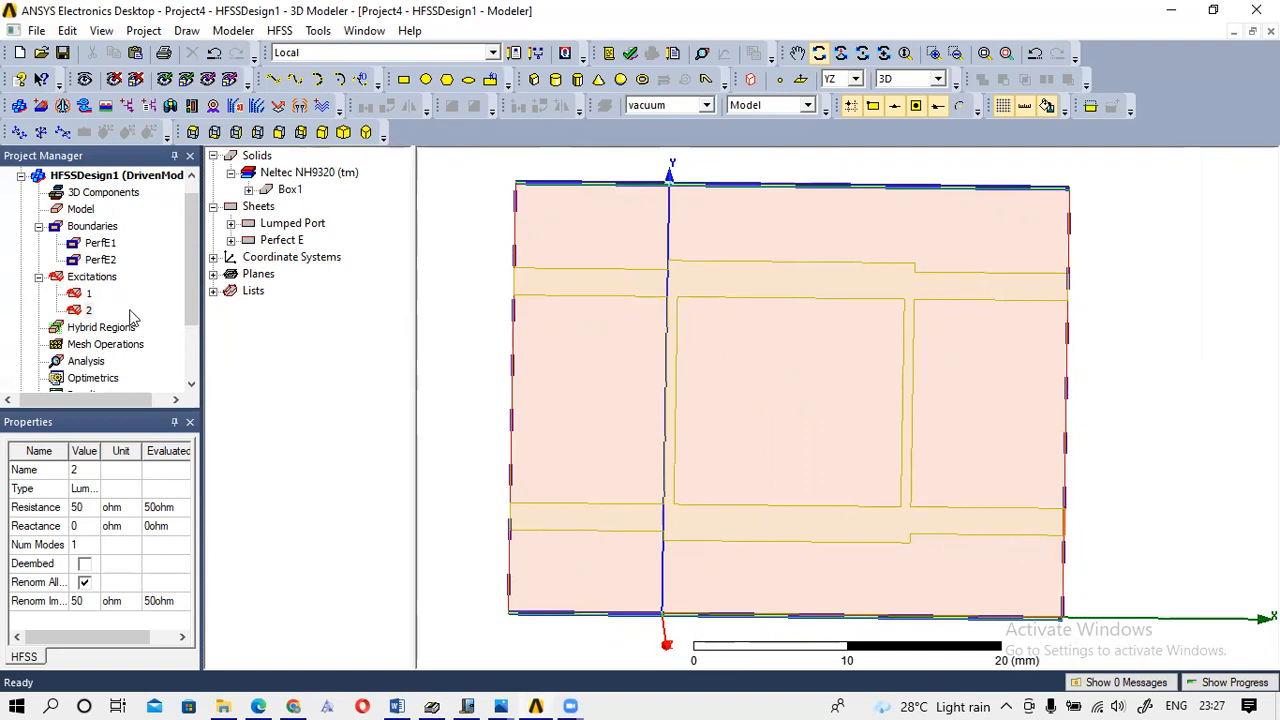
Check excitations 1 and 2 in the Project Manager, then orbit to a tilted 3D view.
{"action": "left_click", "coordinate": [90, 296]}
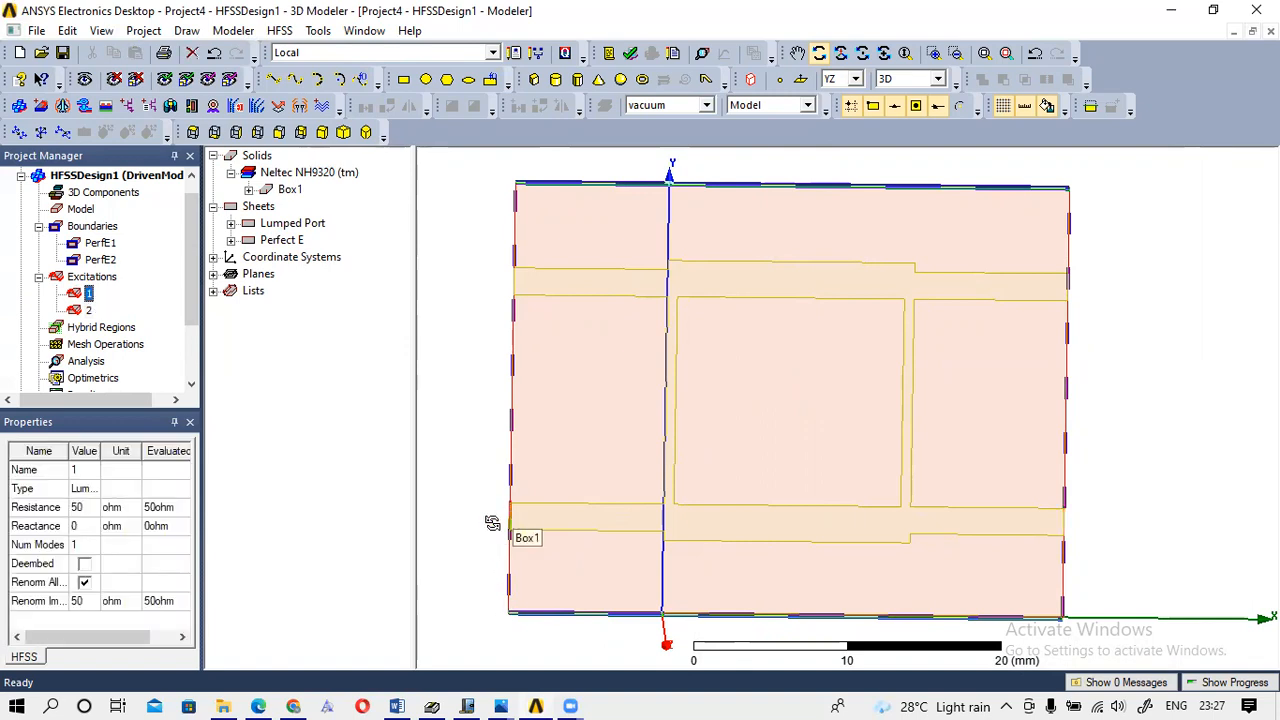
{"action": "left_click", "coordinate": [87, 311]}
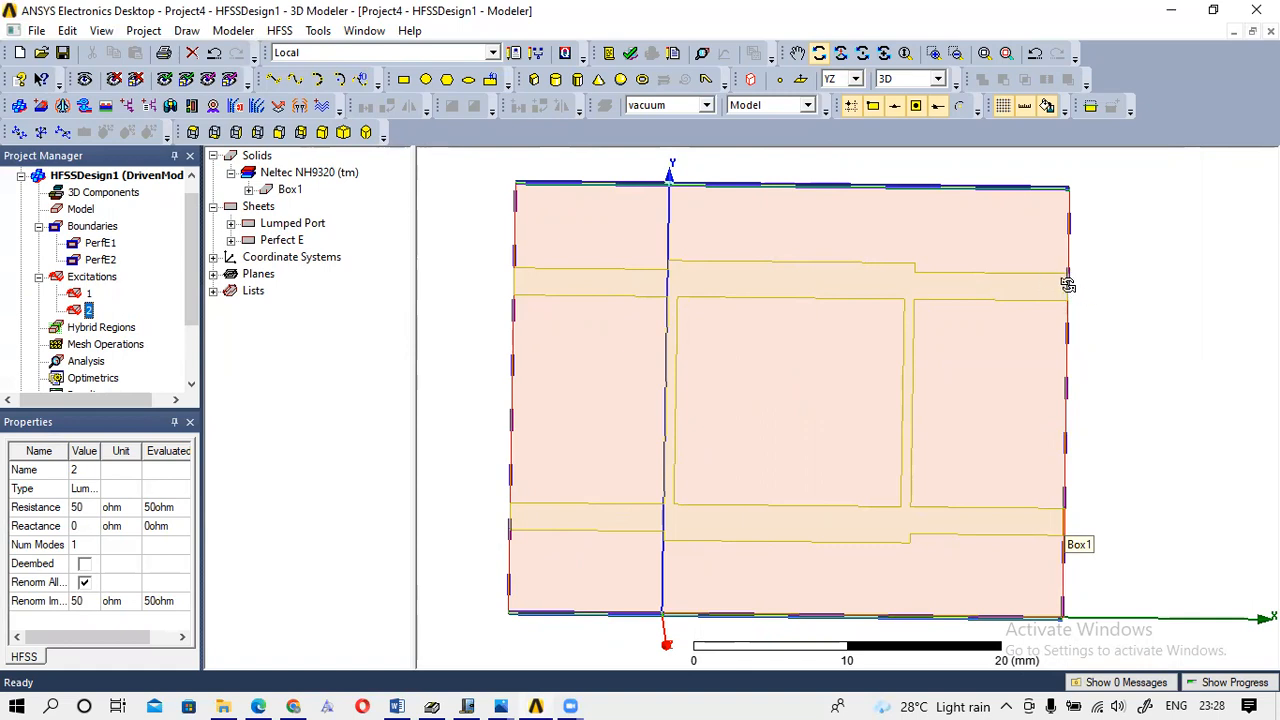
{"action": "left_click_drag", "start_coordinate": [1071, 287], "coordinate": [904, 340]}
Zoom in and draw Rectangle10 on the substrate's right edge at the upper strip's end.
{"action": "scroll", "coordinate": [904, 340], "scroll_direction": "up", "scroll_amount": 4}
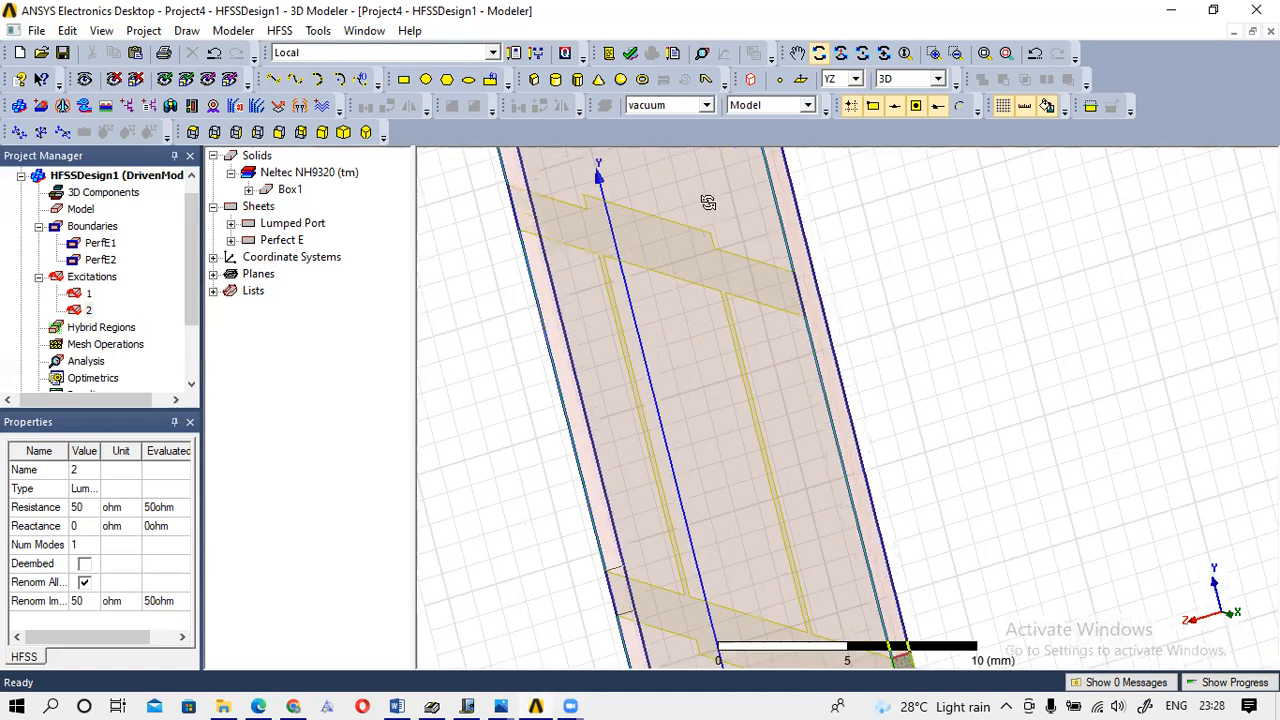
{"action": "left_click", "coordinate": [404, 80]}
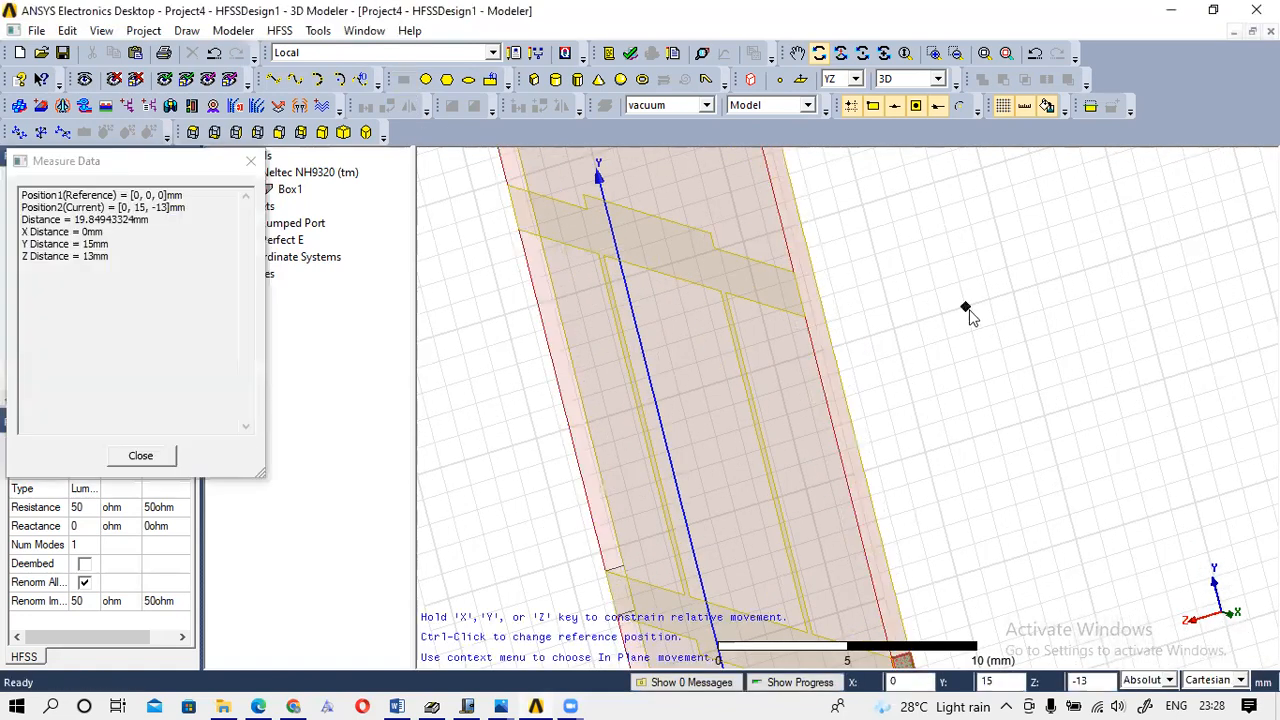
{"action": "left_click", "coordinate": [810, 270]}
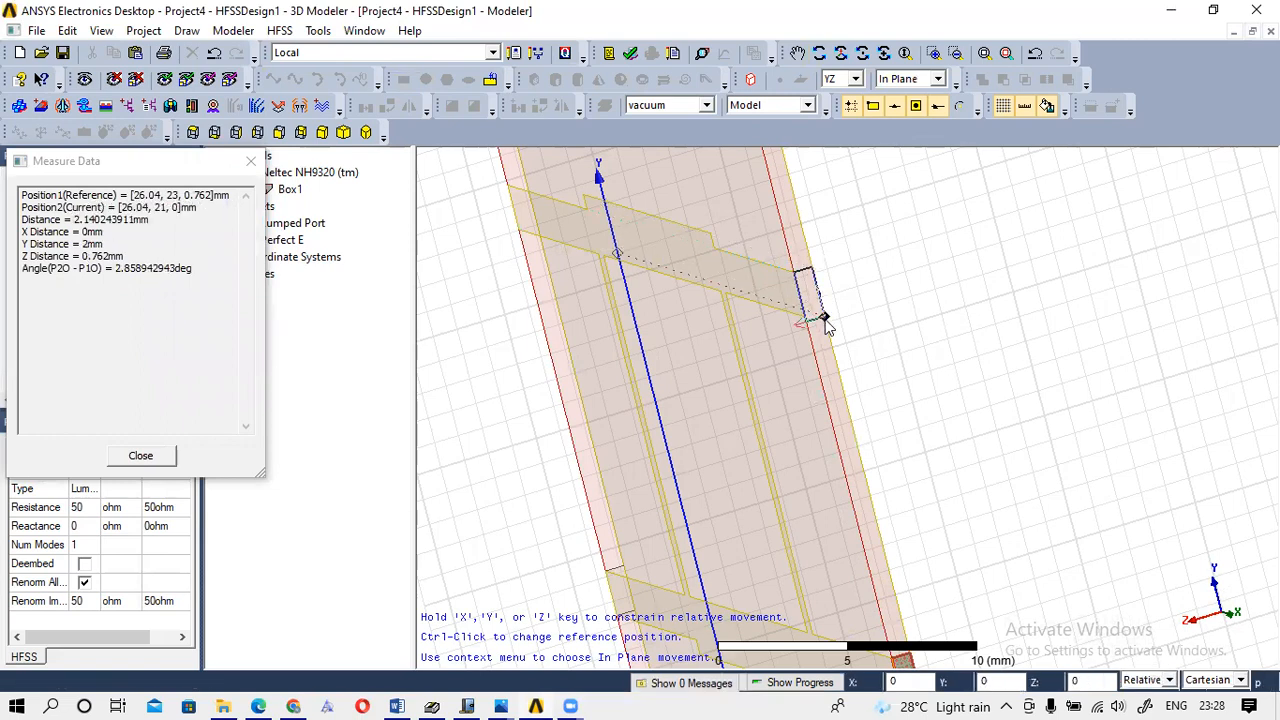
{"action": "left_click", "coordinate": [820, 318]}
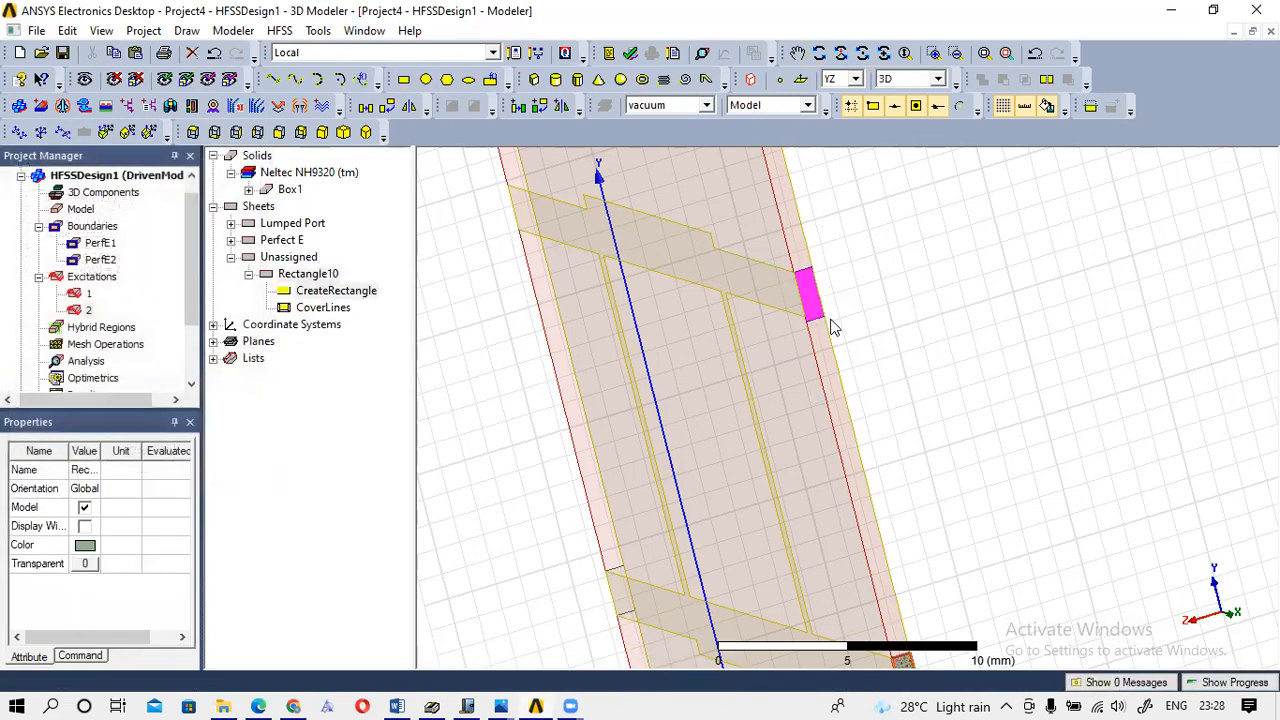
{"action": "left_click", "coordinate": [472, 702]}
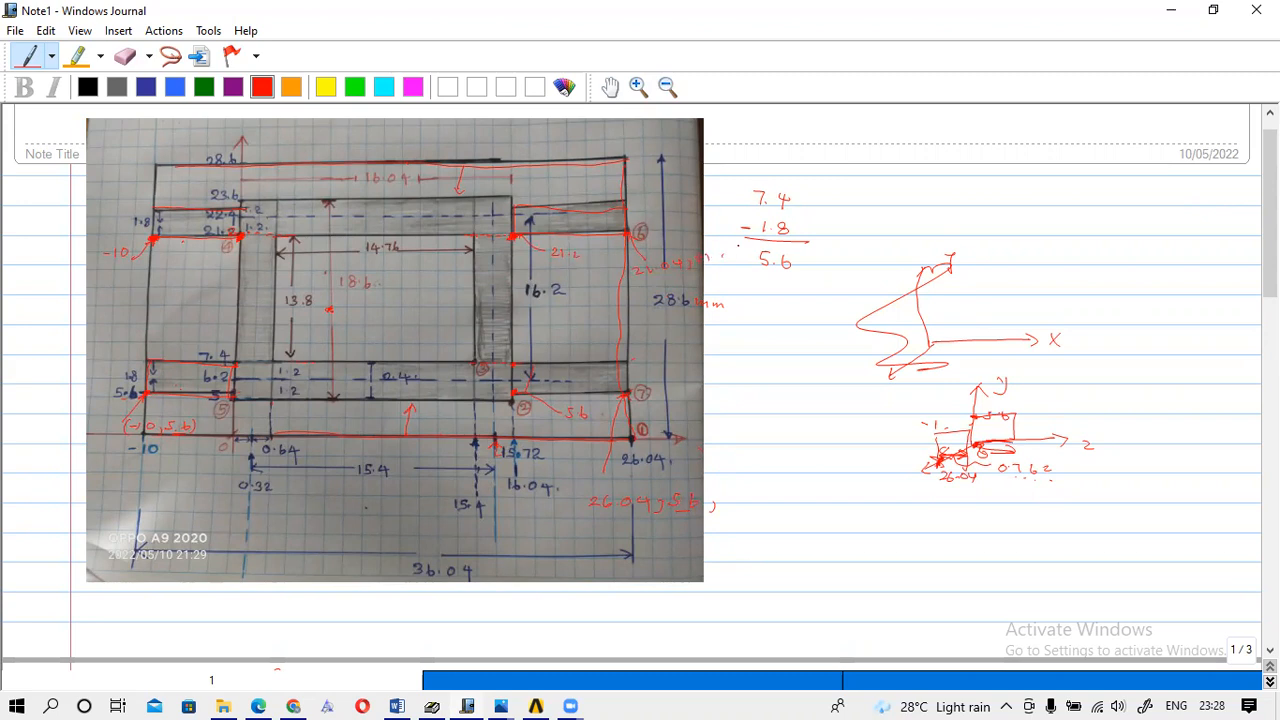
Erase the 7.4 − 1.8 = 5.6 calculation from the Journal note.
{"action": "left_click_drag", "start_coordinate": [718, 254], "coordinate": [731, 262]}
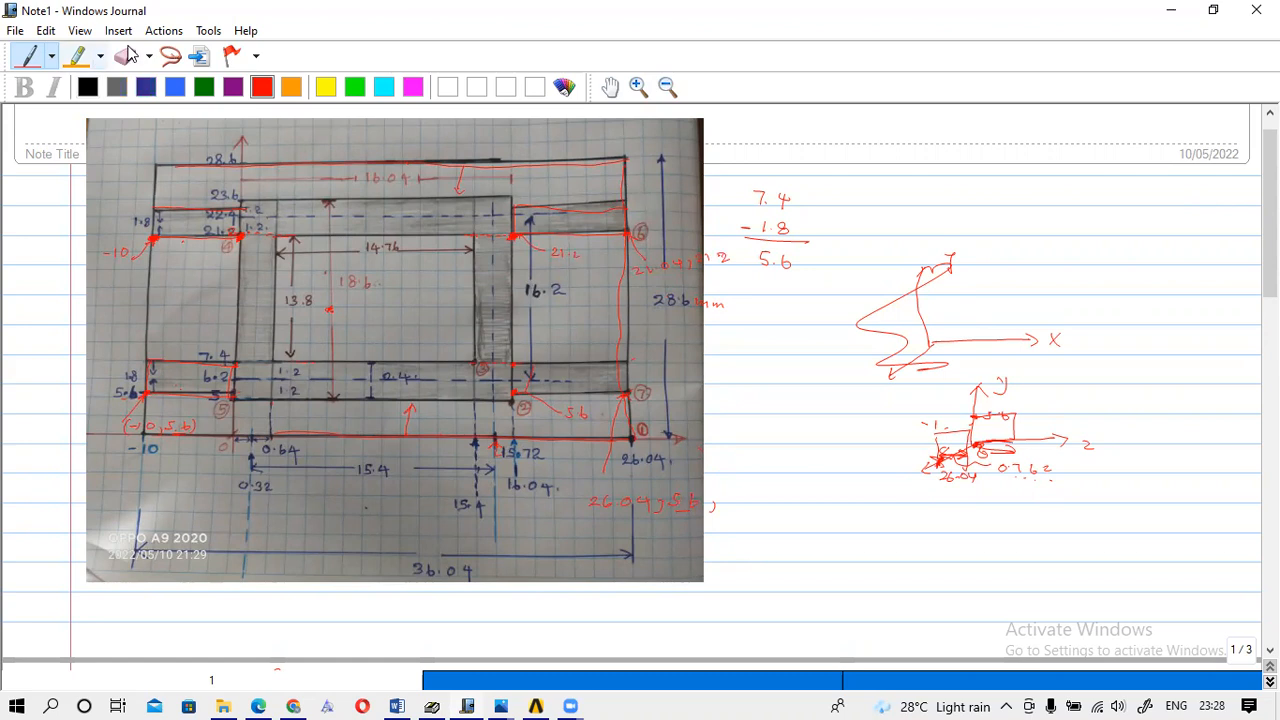
{"action": "left_click", "coordinate": [125, 56]}
{"action": "mouse_move", "coordinate": [692, 161]}
{"action": "left_mouse_down"}
{"action": "mouse_move", "coordinate": [794, 240]}
{"action": "mouse_move", "coordinate": [734, 217]}
{"action": "mouse_move", "coordinate": [768, 236]}
{"action": "left_mouse_up"}
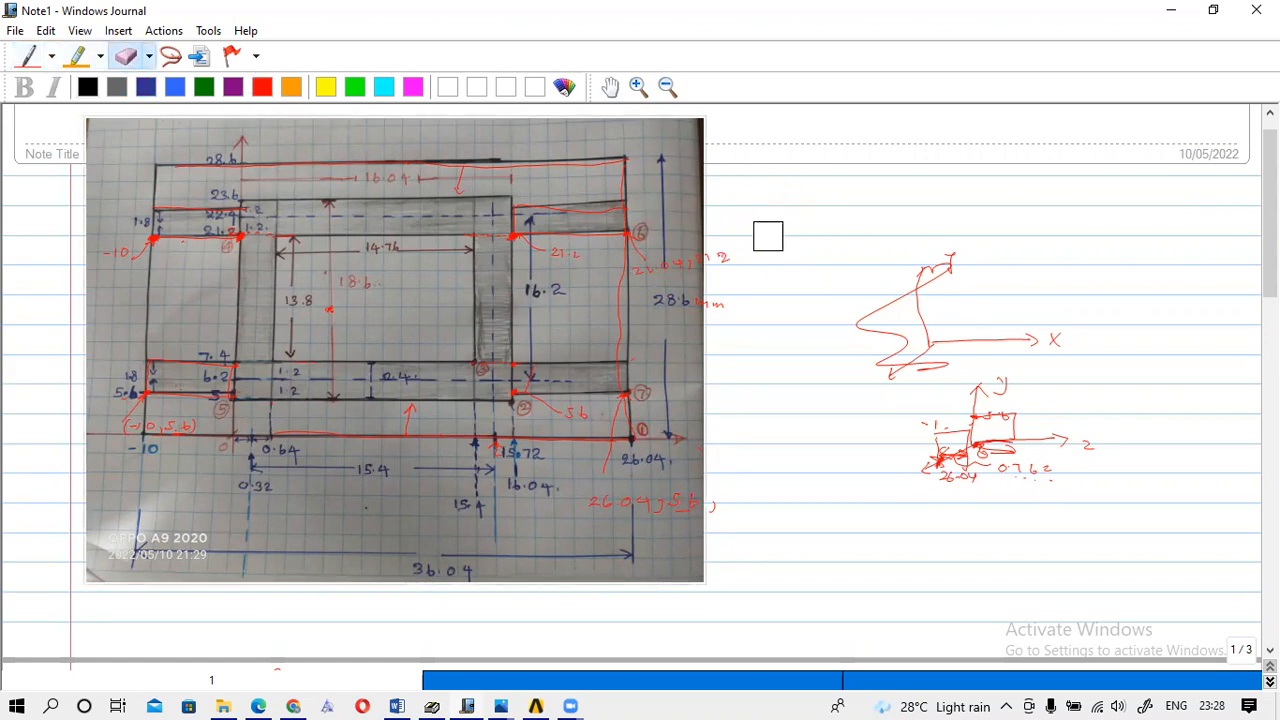
{"action": "left_click", "coordinate": [28, 56]}
Sketch red Y, Z and X axes beside the image and mark the point 26.04.
{"action": "left_click_drag", "start_coordinate": [885, 127], "coordinate": [903, 214]}
{"action": "left_click_drag", "start_coordinate": [878, 128], "coordinate": [912, 128]}
{"action": "left_click_drag", "start_coordinate": [905, 211], "coordinate": [1053, 211]}
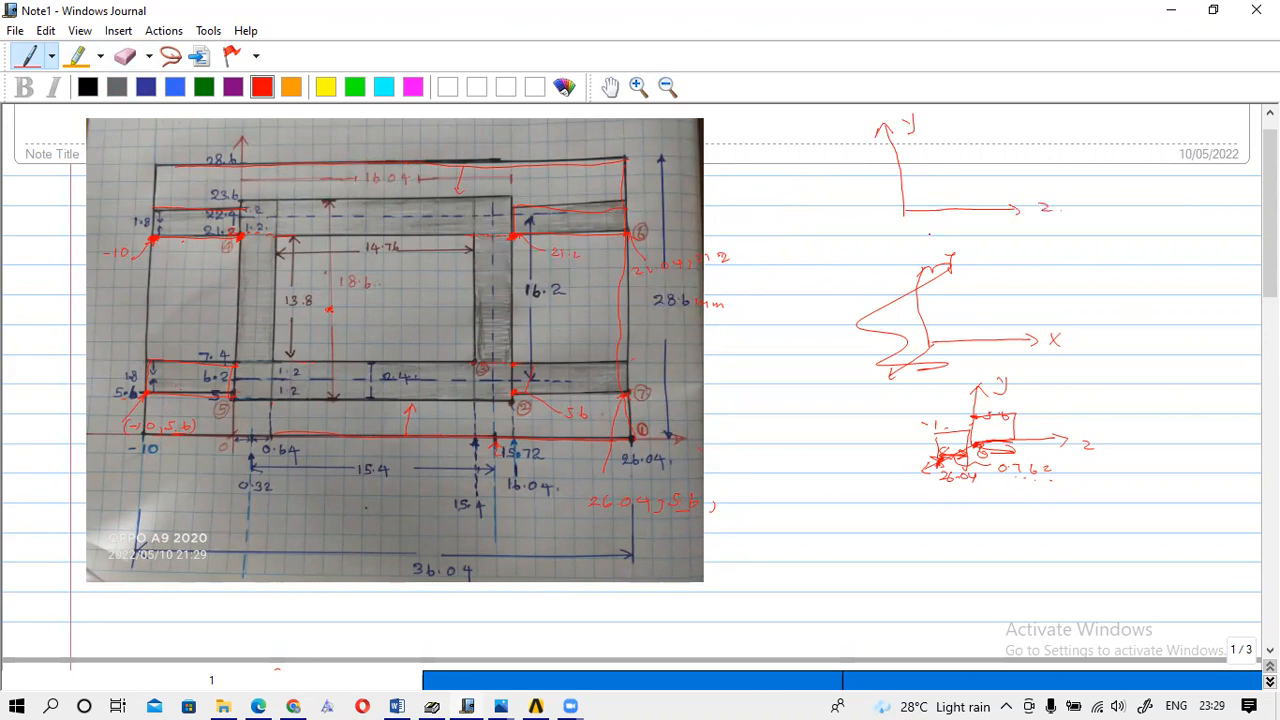
{"action": "left_click_drag", "start_coordinate": [905, 212], "coordinate": [856, 238]}
{"action": "left_click", "coordinate": [865, 234]}
{"action": "left_click_drag", "start_coordinate": [865, 245], "coordinate": [926, 253]}
{"action": "left_click", "coordinate": [895, 248]}
{"action": "left_click", "coordinate": [906, 246]}
{"action": "left_click", "coordinate": [860, 227]}
Draw the port rectangle on the axes with its 0.762 thickness label and 18 mark.
{"action": "left_click_drag", "start_coordinate": [859, 211], "coordinate": [861, 227]}
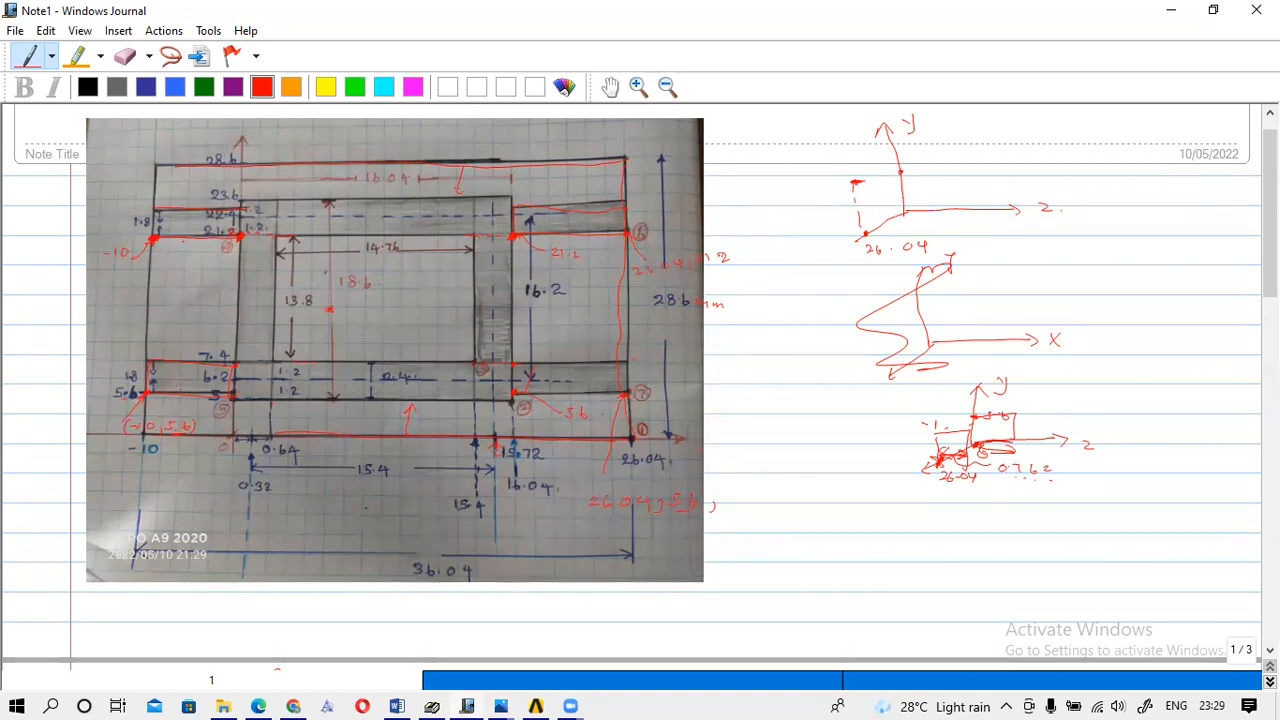
{"action": "mouse_move", "coordinate": [863, 182]}
{"action": "left_mouse_down"}
{"action": "mouse_move", "coordinate": [881, 182]}
{"action": "mouse_move", "coordinate": [825, 213]}
{"action": "mouse_move", "coordinate": [876, 192]}
{"action": "left_mouse_up"}
{"action": "key", "text": "ctrl+z"}
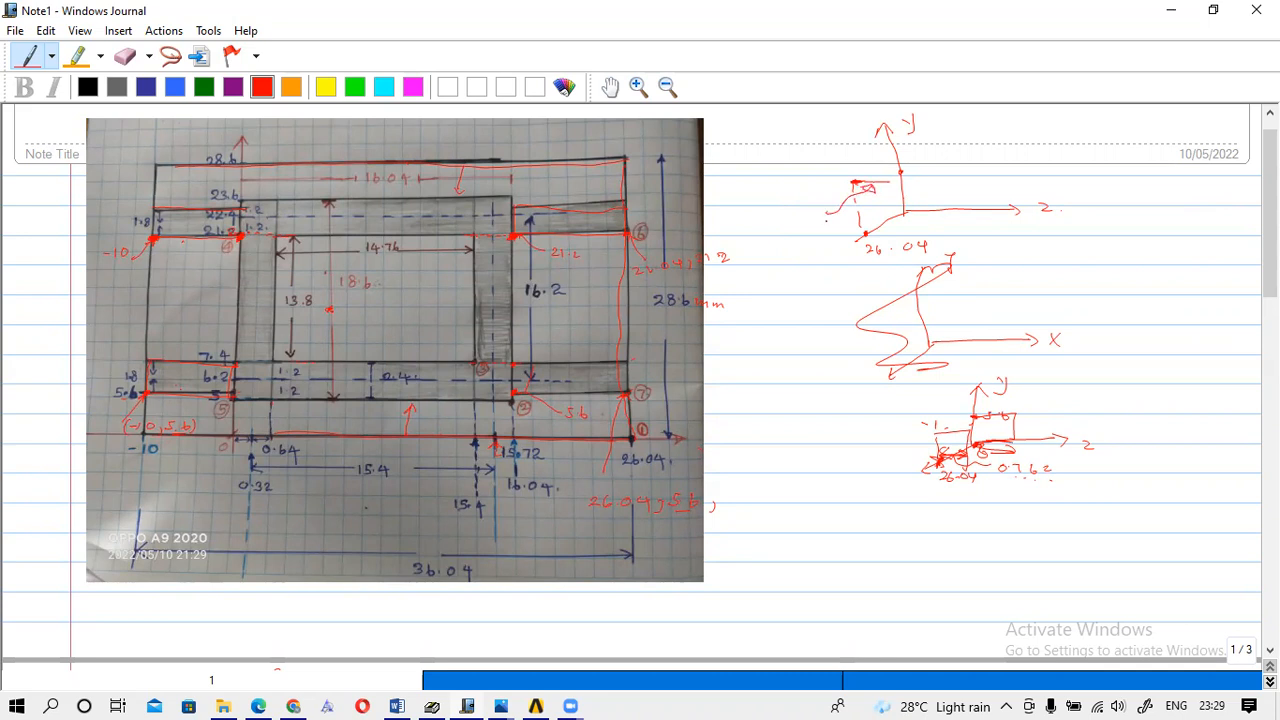
{"action": "left_click_drag", "start_coordinate": [801, 223], "coordinate": [843, 230]}
{"action": "left_click_drag", "start_coordinate": [858, 182], "coordinate": [876, 182]}
{"action": "left_click_drag", "start_coordinate": [849, 165], "coordinate": [809, 187]}
{"action": "left_click_drag", "start_coordinate": [850, 146], "coordinate": [877, 146]}
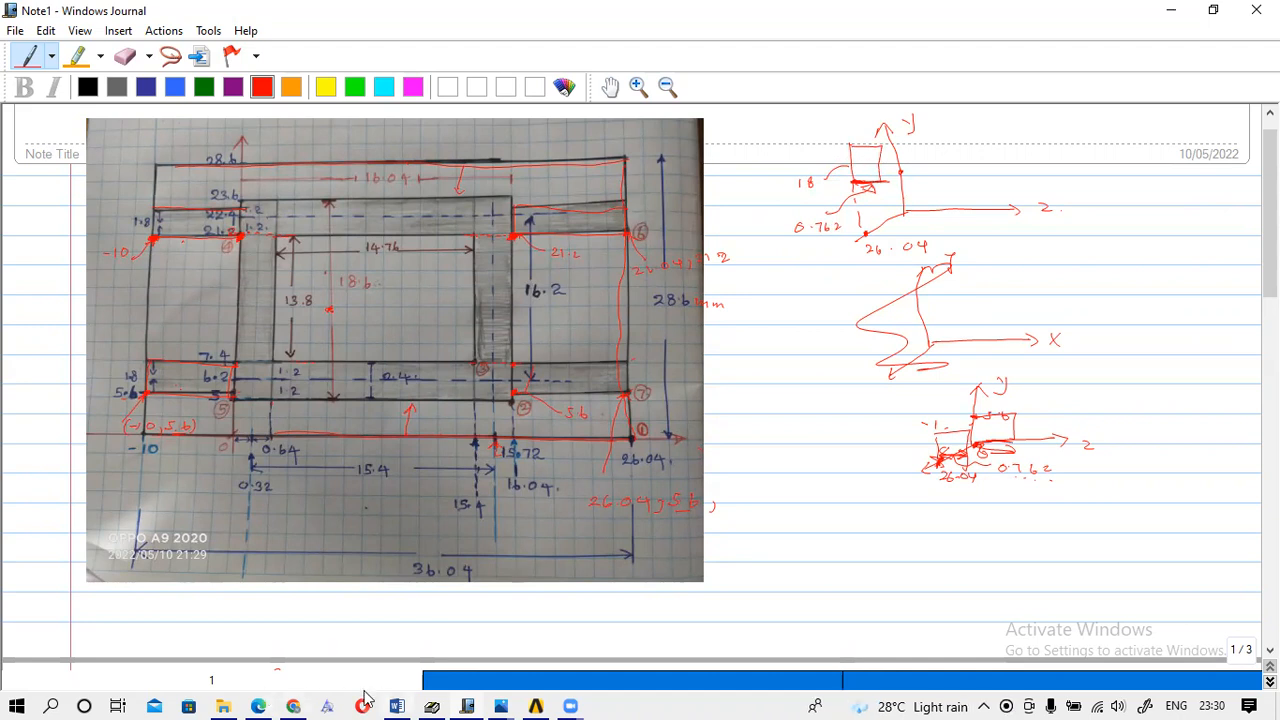
Select Rectangle10, open its creation parameters and compare them with the handwritten dimension notes.
{"action": "mouse_move", "coordinate": [565, 700]}
{"action": "left_click", "coordinate": [549, 629]}
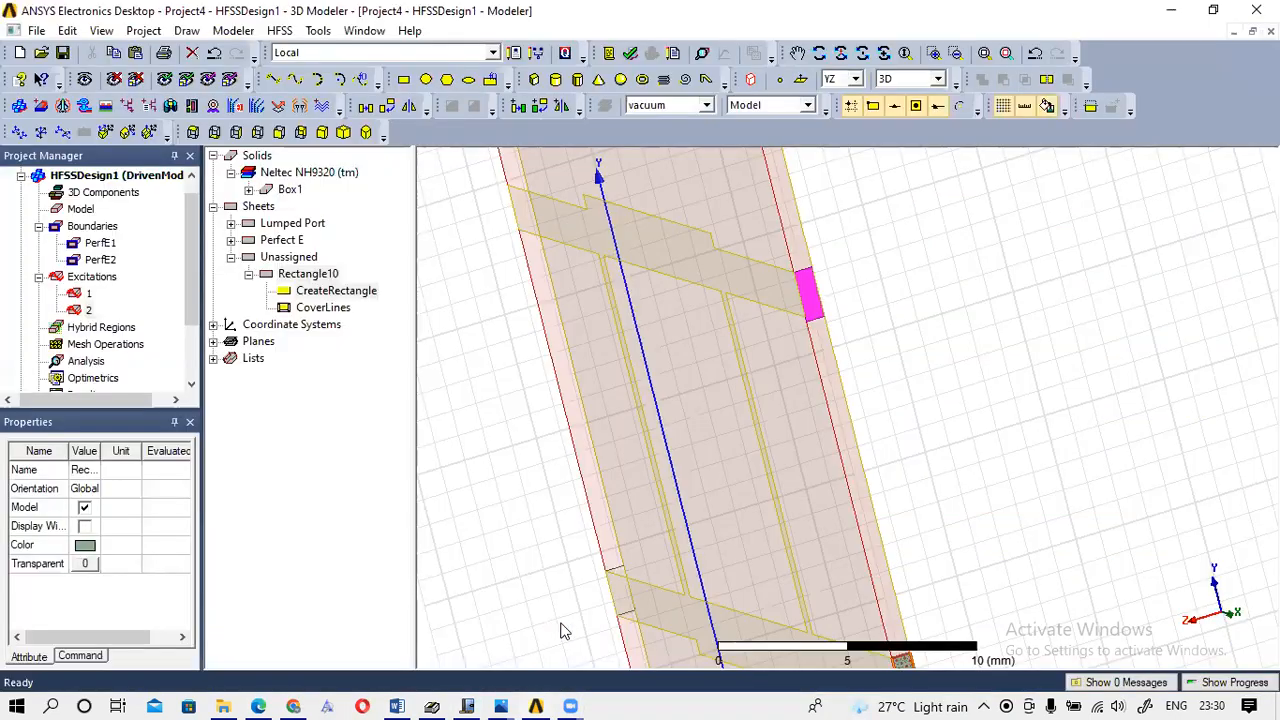
{"action": "left_click", "coordinate": [811, 296]}
{"action": "left_click", "coordinate": [813, 303]}
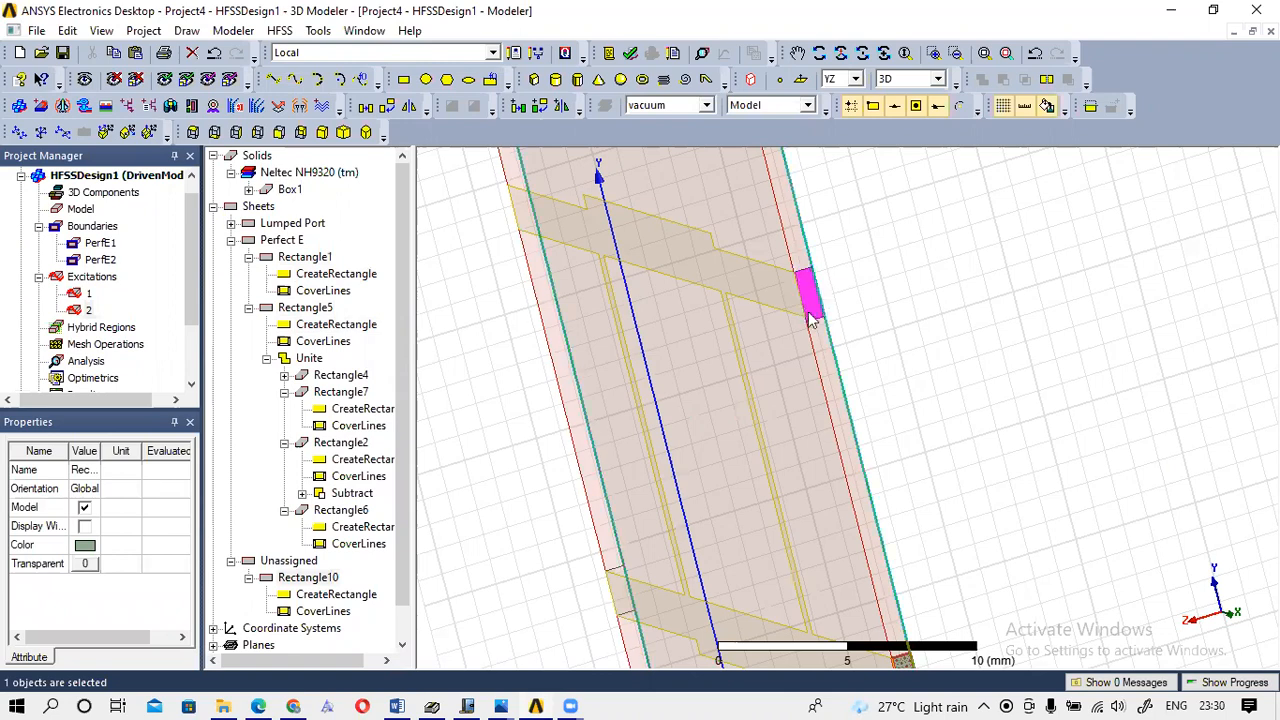
{"action": "double_click", "coordinate": [336, 594]}
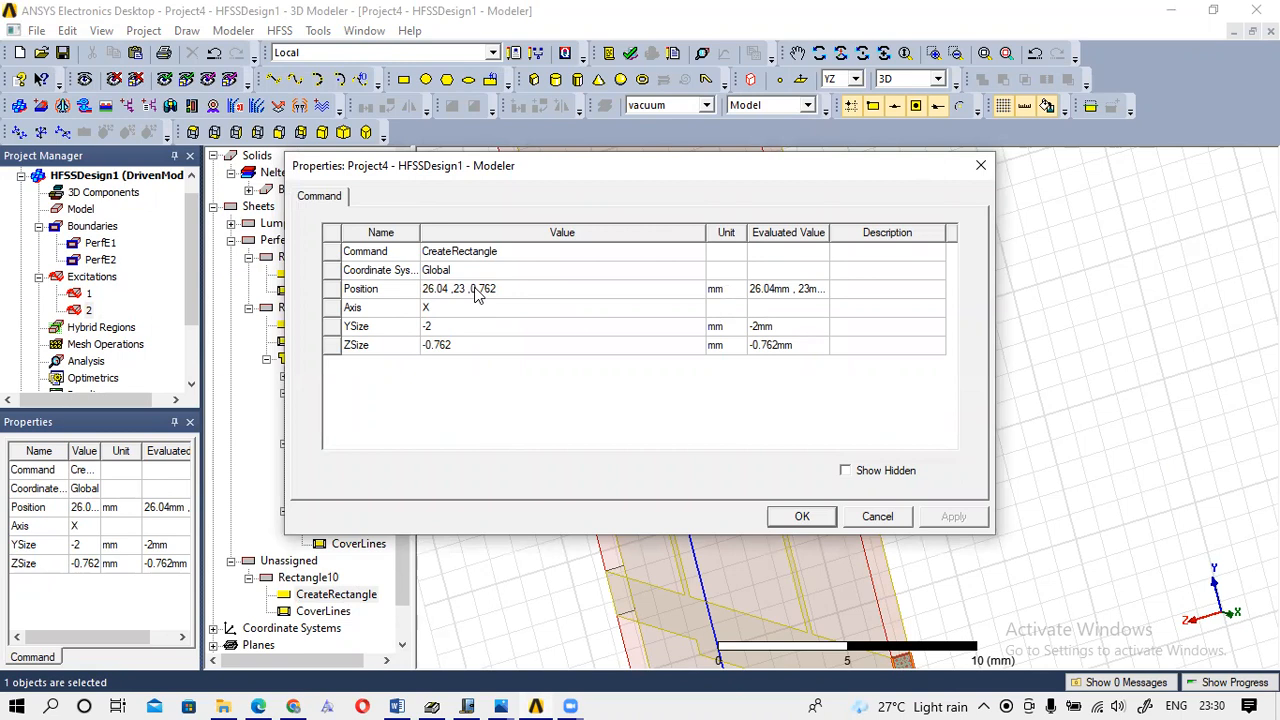
{"action": "mouse_move", "coordinate": [461, 700]}
{"action": "left_click", "coordinate": [461, 675]}
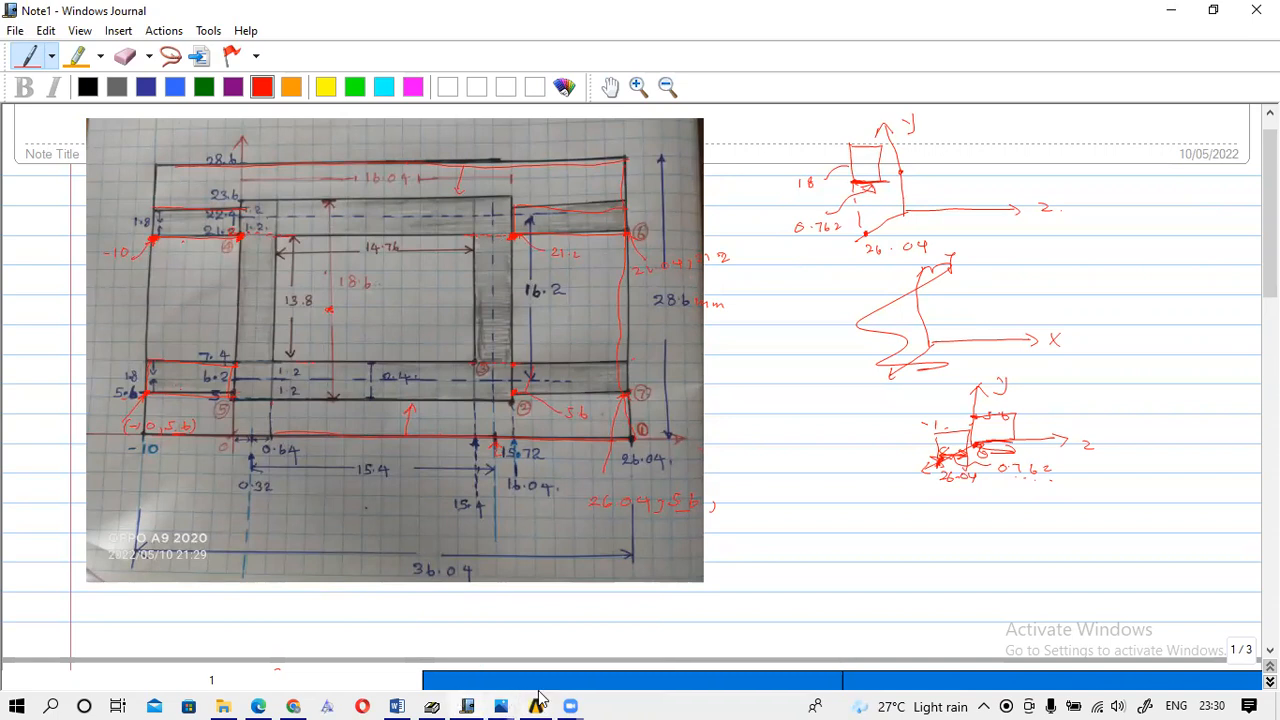
{"action": "mouse_move", "coordinate": [537, 703]}
{"action": "left_click", "coordinate": [513, 634]}
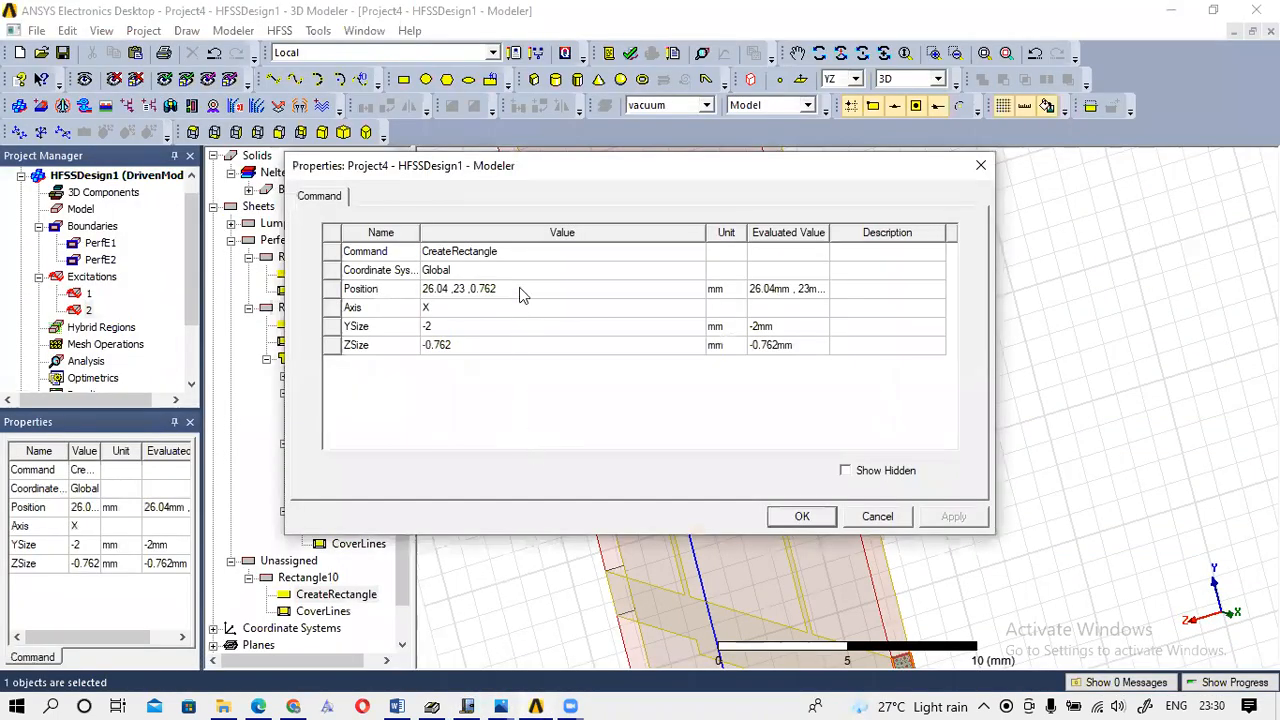
Change Rectangle10's position to 26.04, 231.2, 0 mm and apply it.
{"action": "left_click", "coordinate": [471, 288]}
{"action": "left_click", "coordinate": [469, 288]}
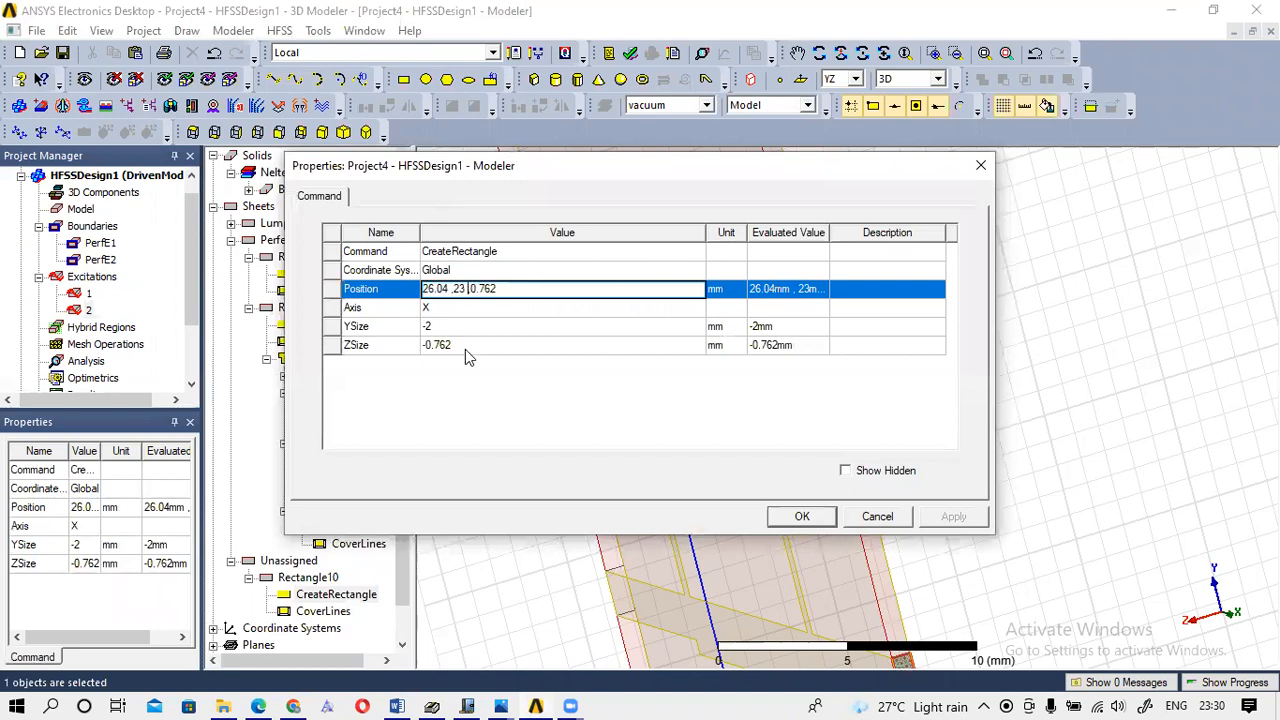
{"action": "key", "text": "BackSpace"}
{"action": "type", "text": "1.2"}
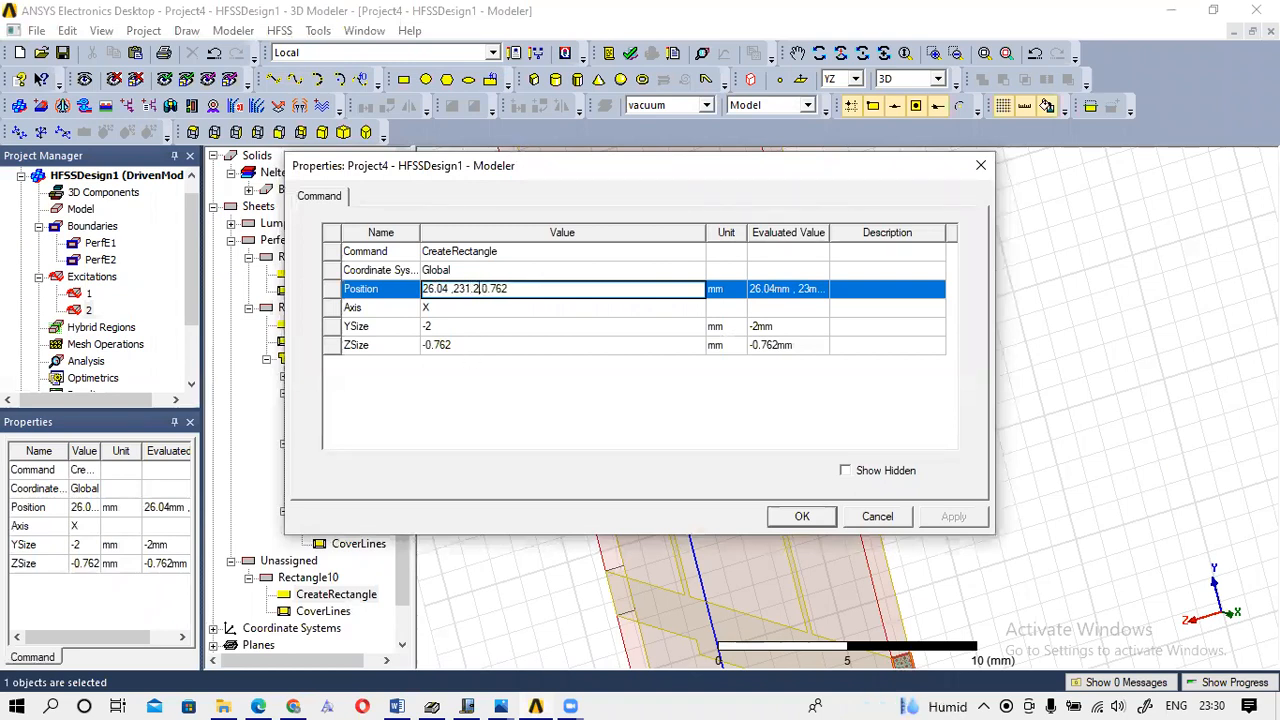
{"action": "left_click", "coordinate": [530, 292]}
{"action": "key", "text": "BackSpace"}
{"action": "key", "text": "BackSpace"}
{"action": "key", "text": "BackSpace"}
{"action": "key", "text": "BackSpace"}
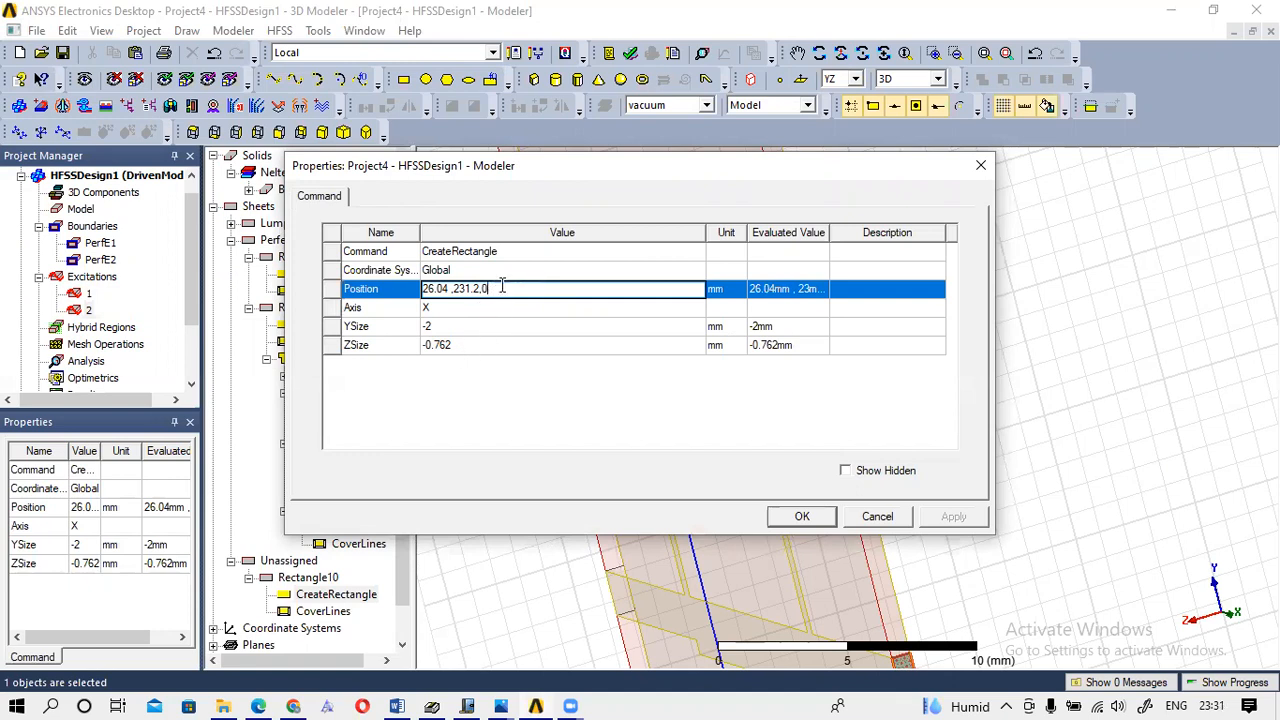
{"action": "left_click", "coordinate": [428, 345]}
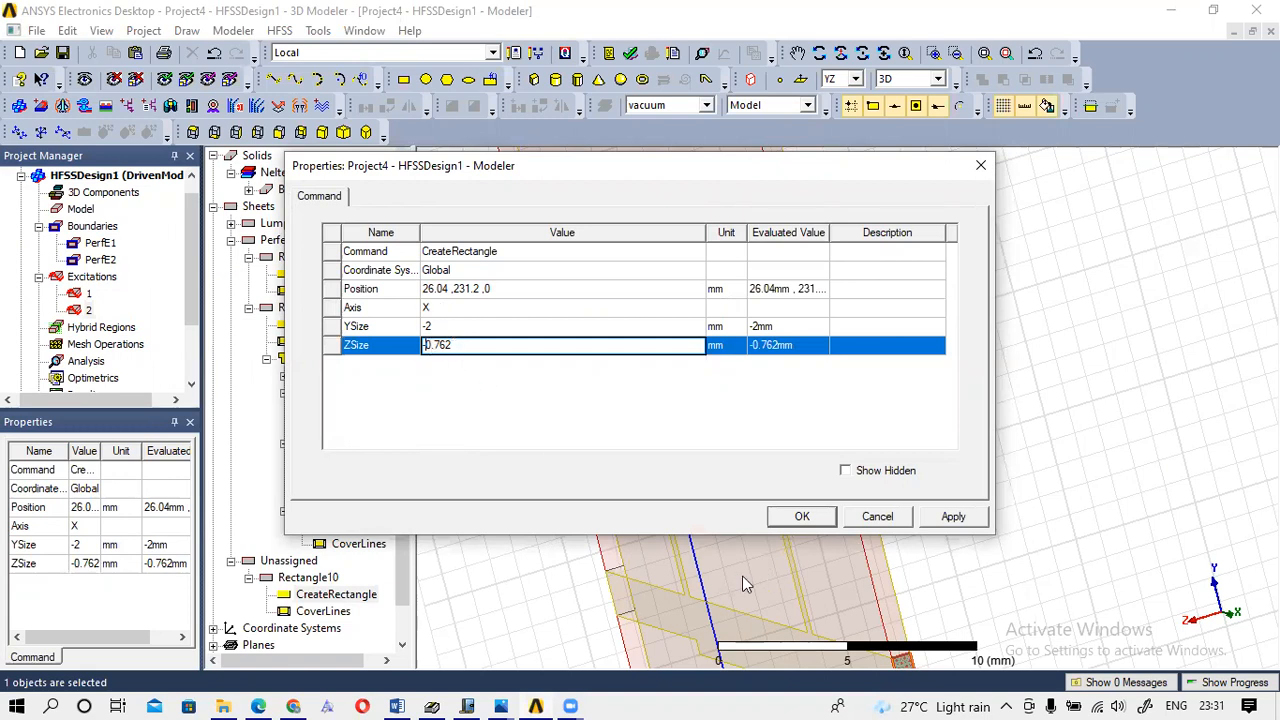
{"action": "left_click", "coordinate": [802, 518]}
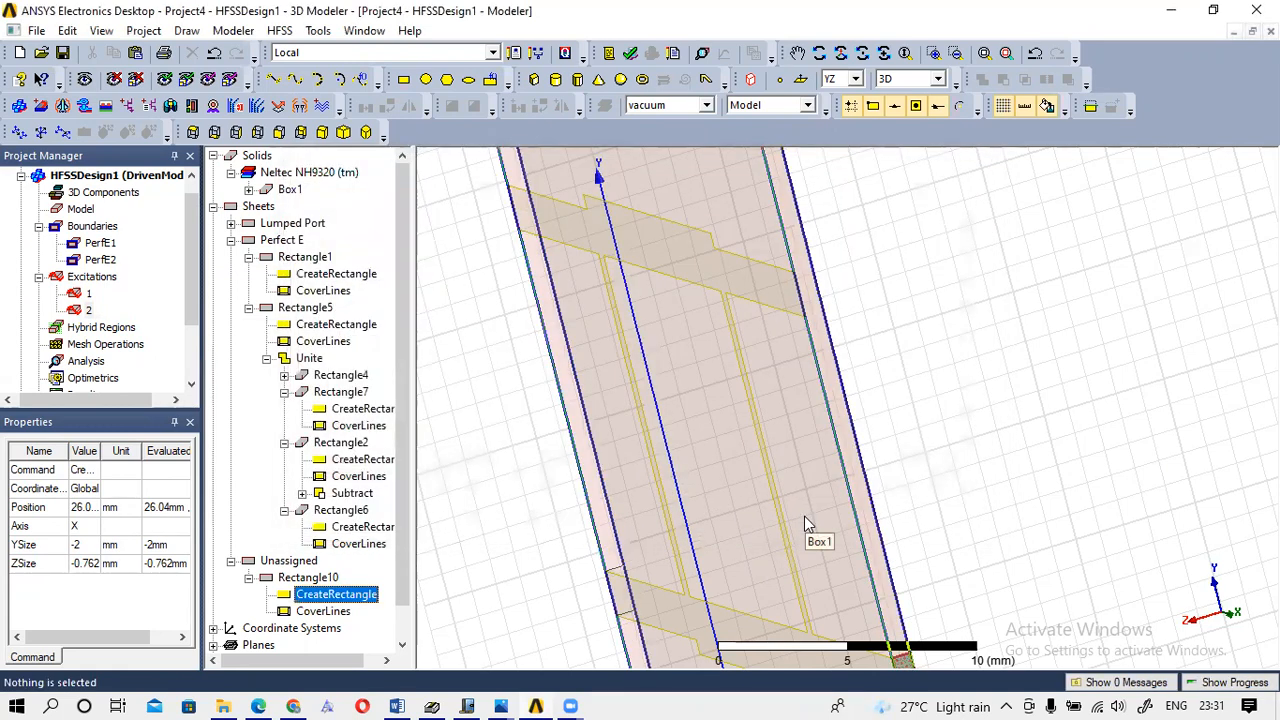
Select Rectangle10 in the model tree and orbit the view to inspect where it sits.
{"action": "scroll", "coordinate": [905, 390], "scroll_direction": "down", "scroll_amount": 3}
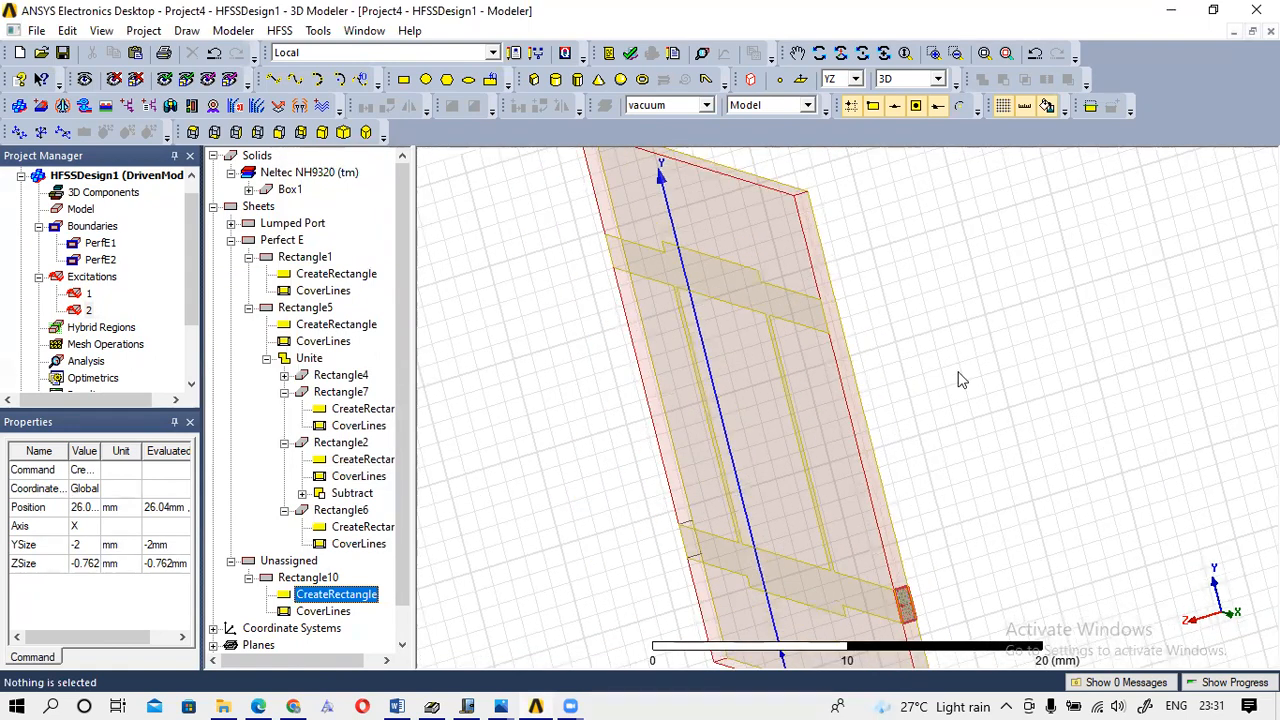
{"action": "left_click", "coordinate": [306, 578]}
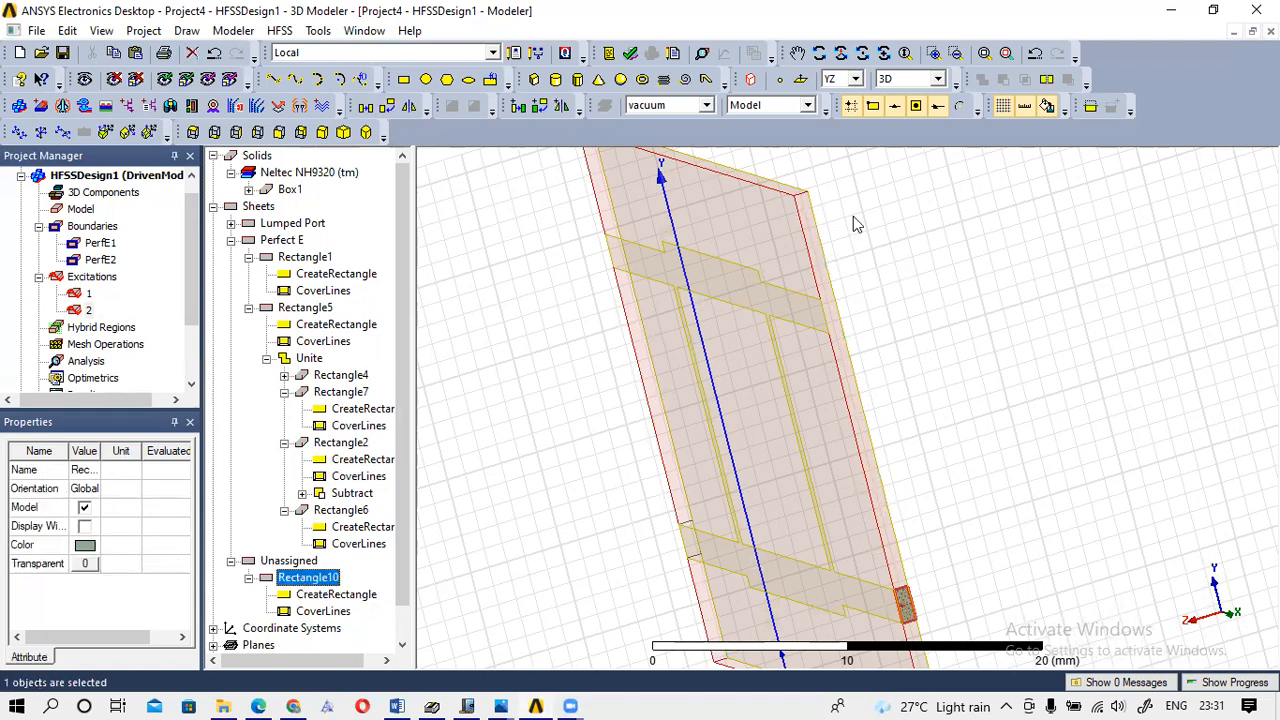
{"action": "left_click", "coordinate": [860, 62]}
{"action": "mouse_move", "coordinate": [813, 301]}
{"action": "left_mouse_down"}
{"action": "mouse_move", "coordinate": [838, 325]}
{"action": "mouse_move", "coordinate": [943, 309]}
{"action": "mouse_move", "coordinate": [1009, 271]}
{"action": "mouse_move", "coordinate": [1054, 274]}
{"action": "mouse_move", "coordinate": [796, 294]}
{"action": "mouse_move", "coordinate": [813, 279]}
{"action": "mouse_move", "coordinate": [766, 263]}
{"action": "mouse_move", "coordinate": [820, 251]}
{"action": "mouse_move", "coordinate": [812, 274]}
{"action": "mouse_move", "coordinate": [848, 295]}
{"action": "mouse_move", "coordinate": [940, 255]}
{"action": "mouse_move", "coordinate": [843, 252]}
{"action": "mouse_move", "coordinate": [940, 263]}
{"action": "left_mouse_up"}
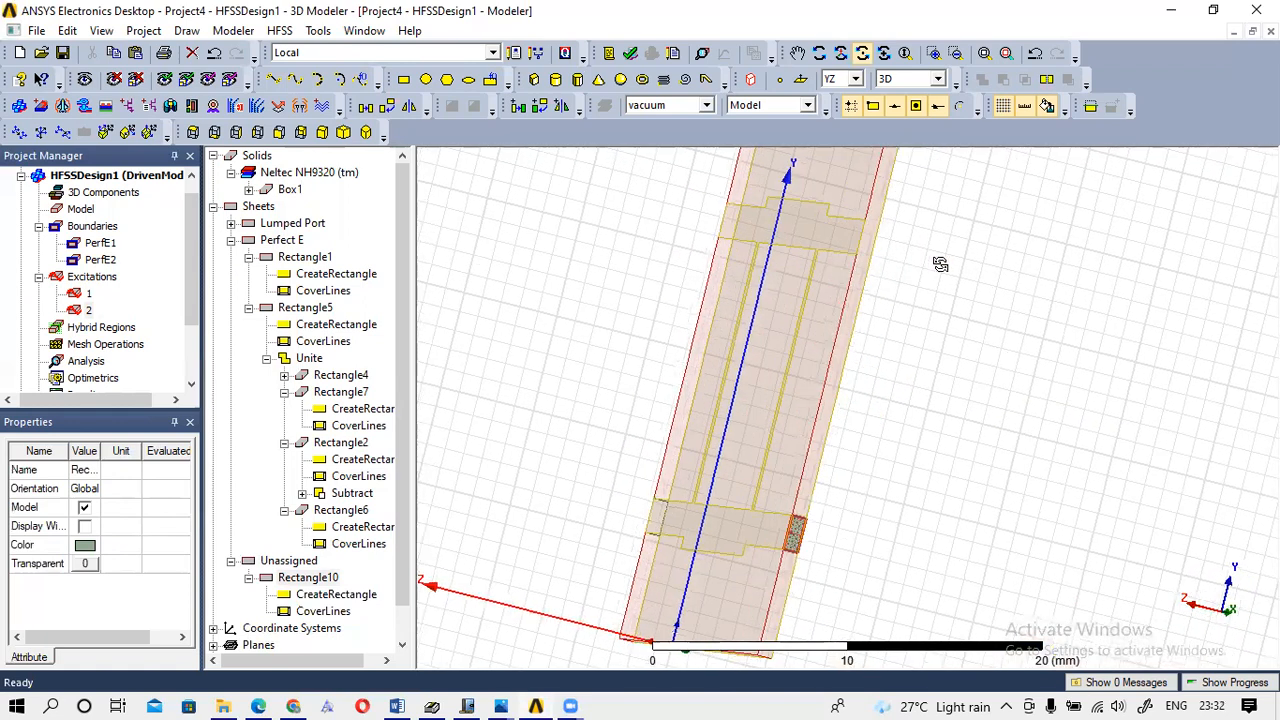
{"action": "left_click", "coordinate": [806, 56]}
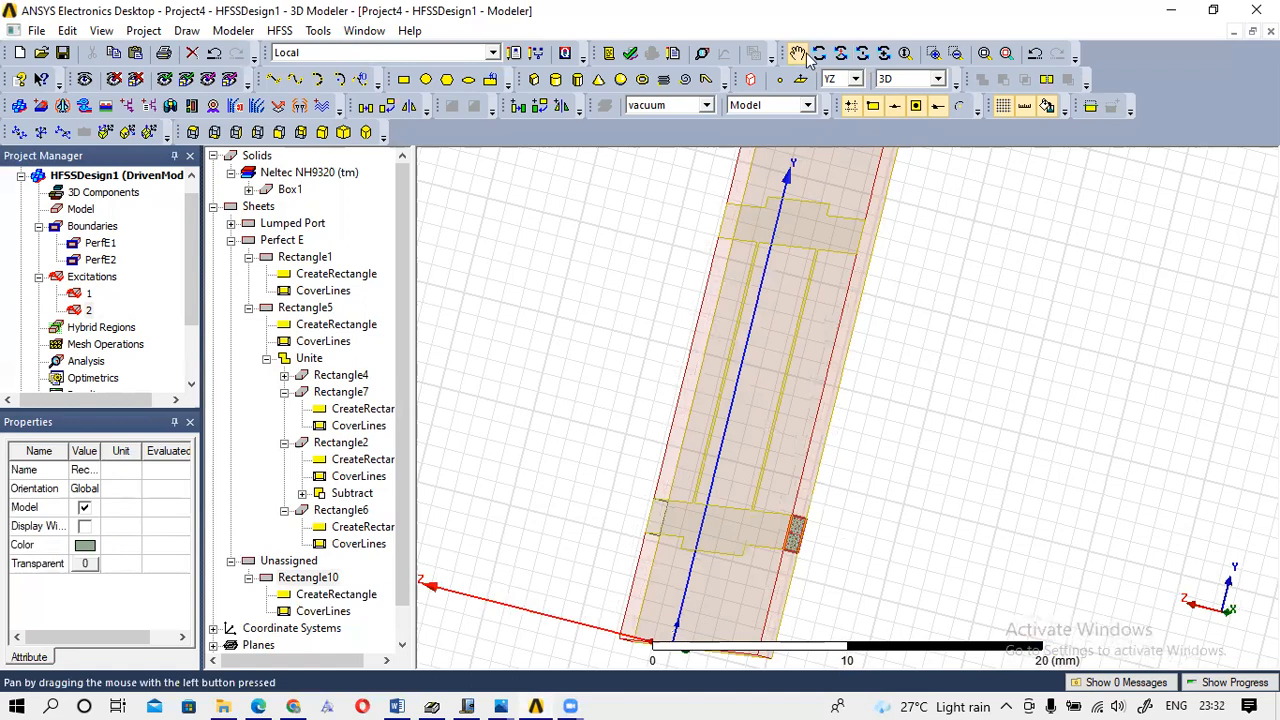
{"action": "key", "text": "Escape"}
{"action": "left_click", "coordinate": [939, 217]}
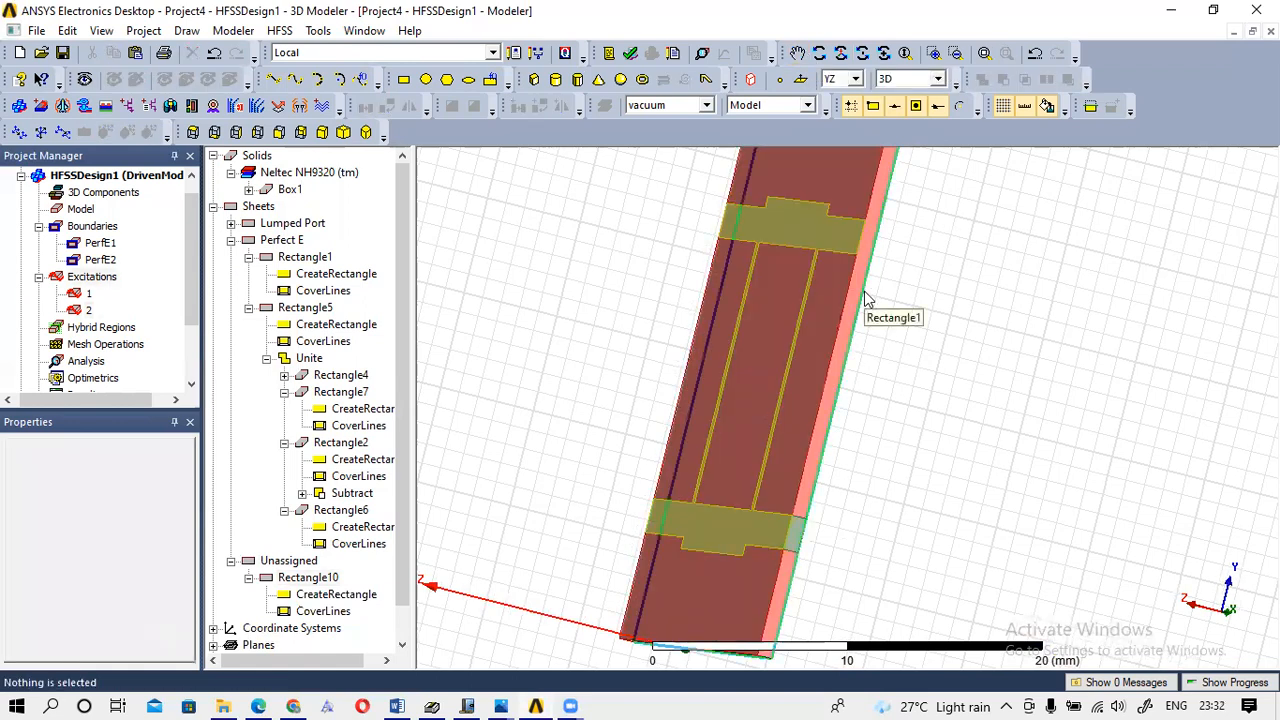
{"action": "left_click", "coordinate": [326, 580]}
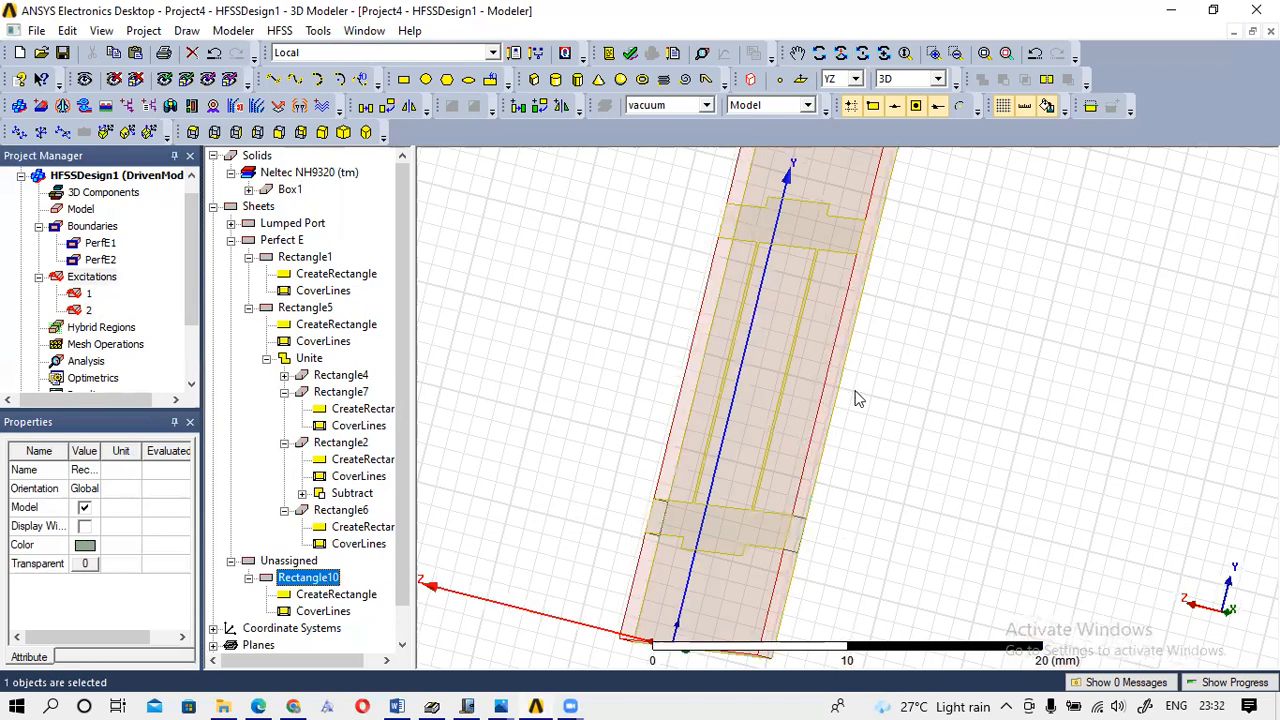
{"action": "scroll", "coordinate": [946, 355], "scroll_direction": "down", "scroll_amount": 4}
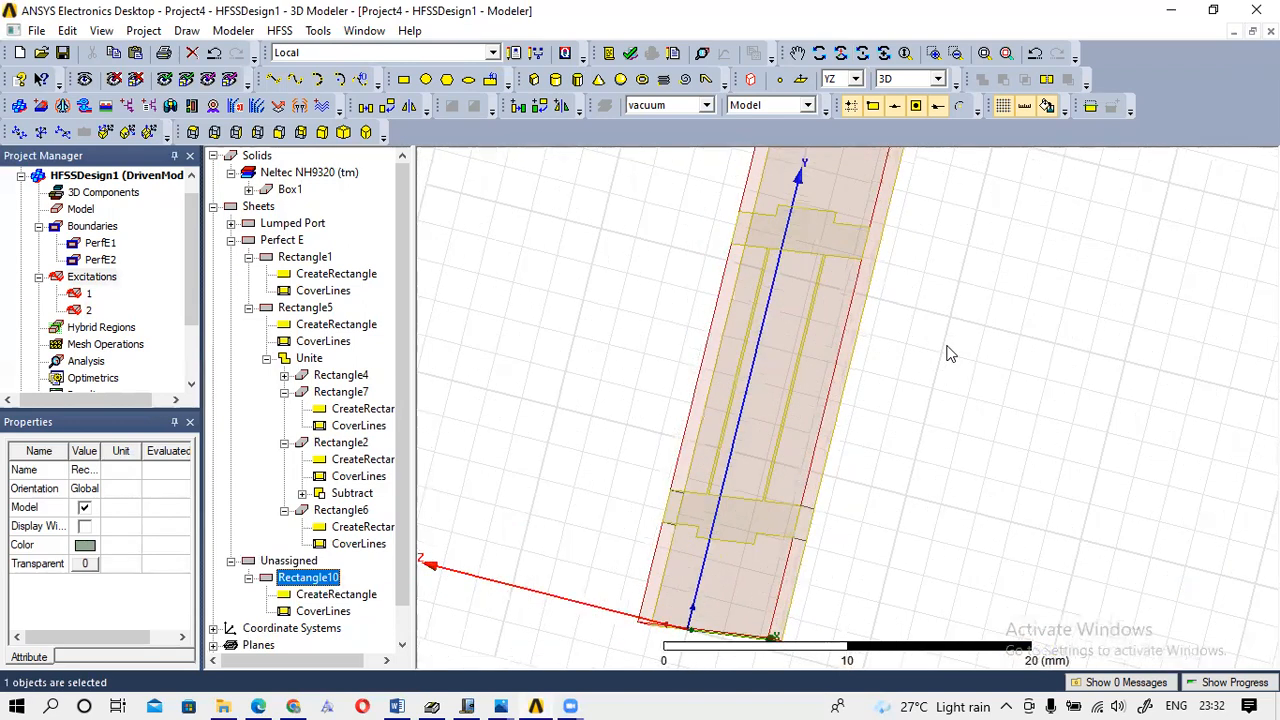
{"action": "scroll", "coordinate": [938, 361], "scroll_direction": "down", "scroll_amount": 3}
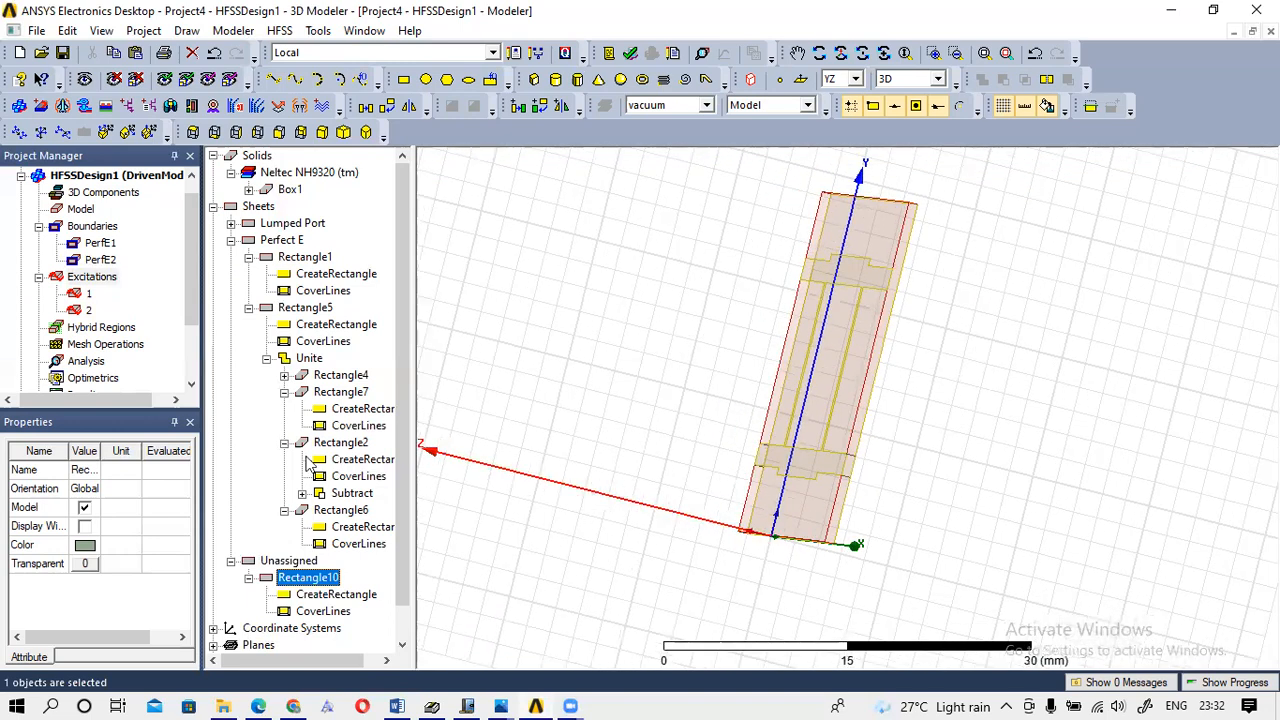
Review Rectangle10's parameters without changes, then zoom and pan to the coupler's lower branch and substrate edge.
{"action": "double_click", "coordinate": [328, 595]}
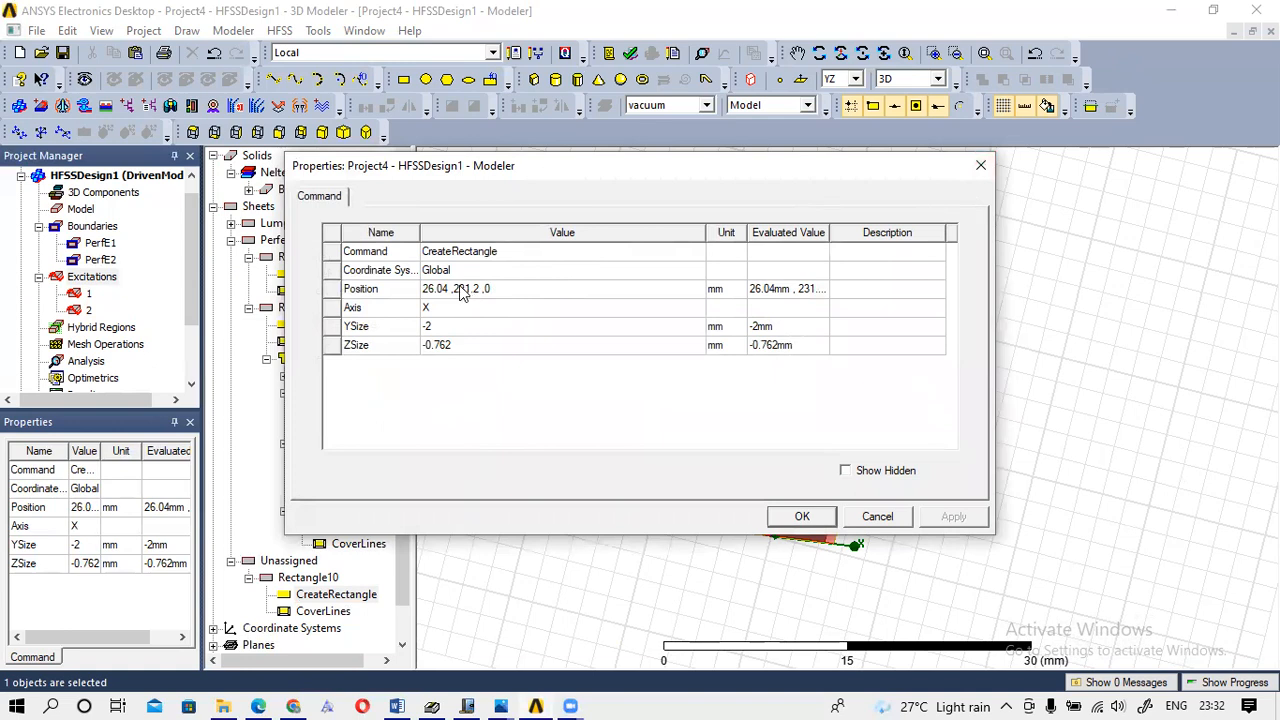
{"action": "left_click", "coordinate": [982, 167]}
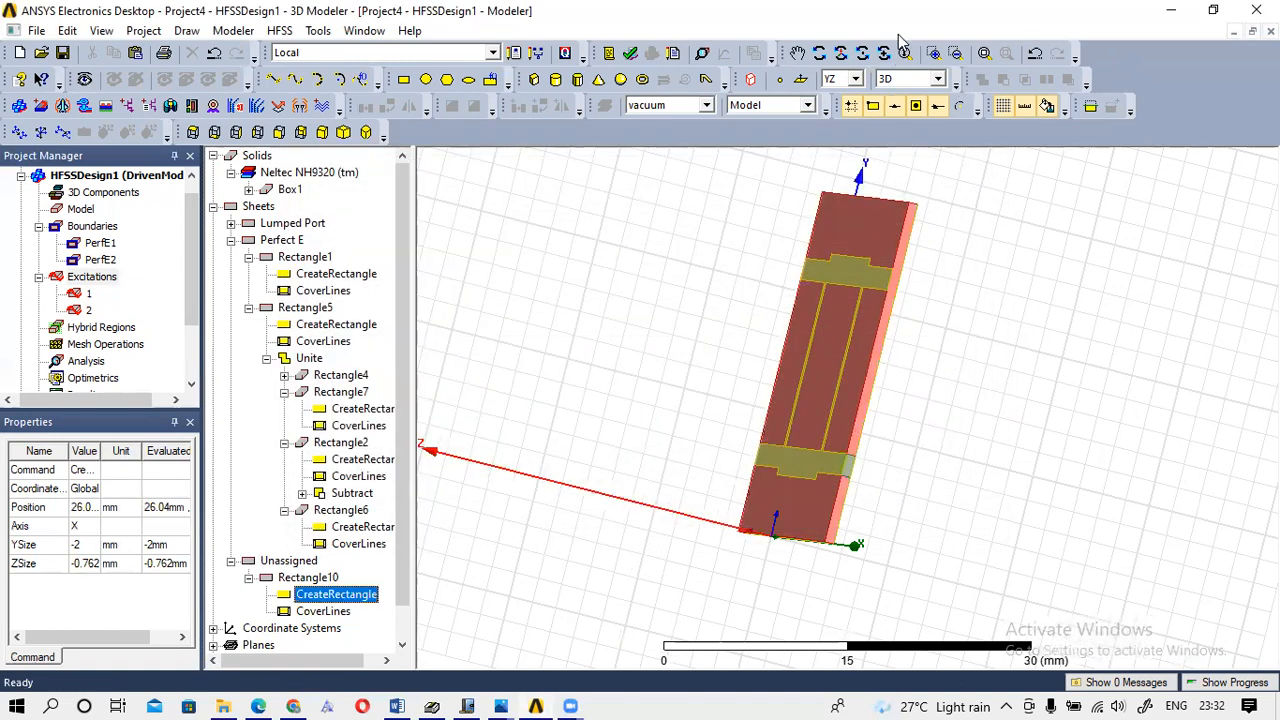
{"action": "scroll", "coordinate": [912, 289], "scroll_direction": "down", "scroll_amount": 4}
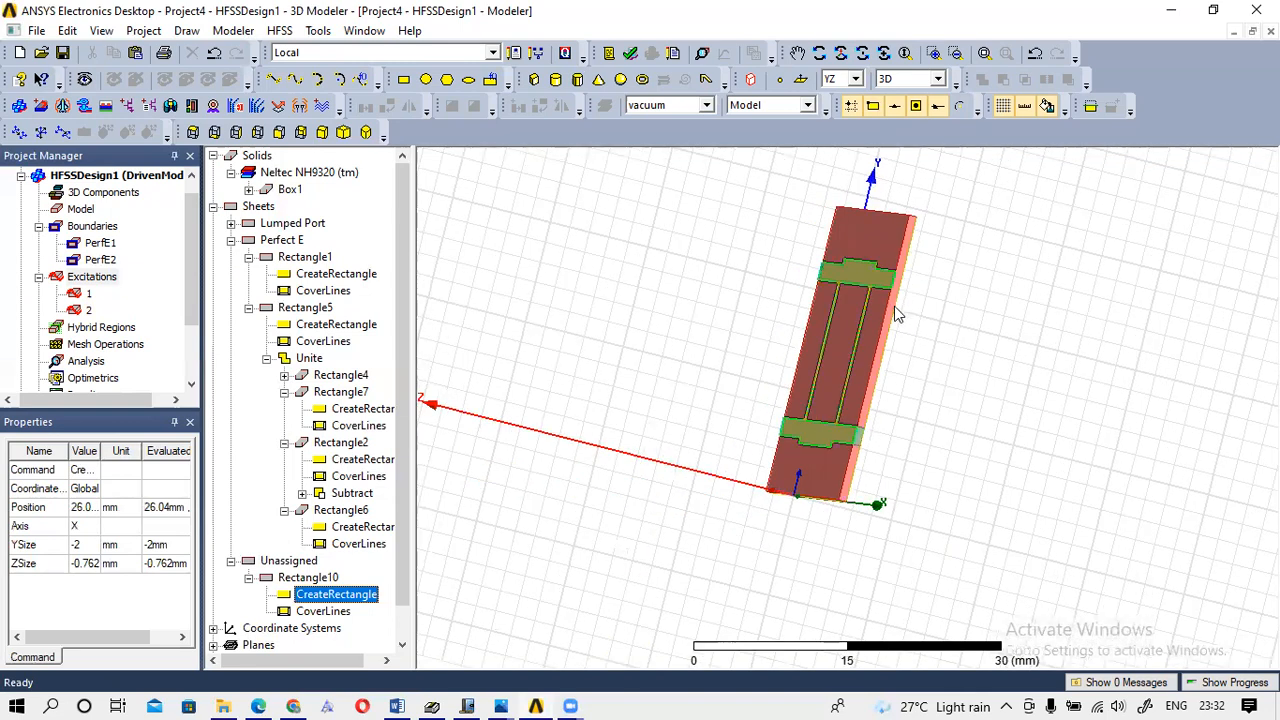
{"action": "scroll", "coordinate": [888, 322], "scroll_direction": "down", "scroll_amount": 3}
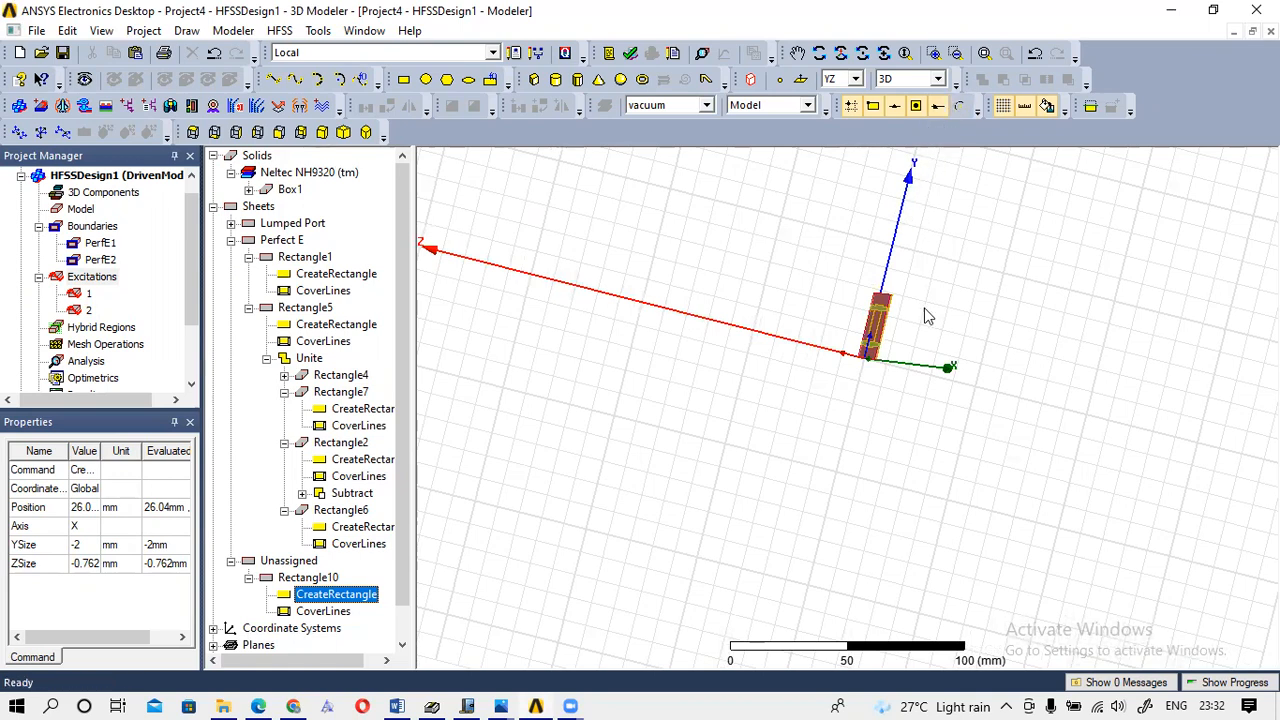
{"action": "scroll", "coordinate": [925, 316], "scroll_direction": "up", "scroll_amount": 4}
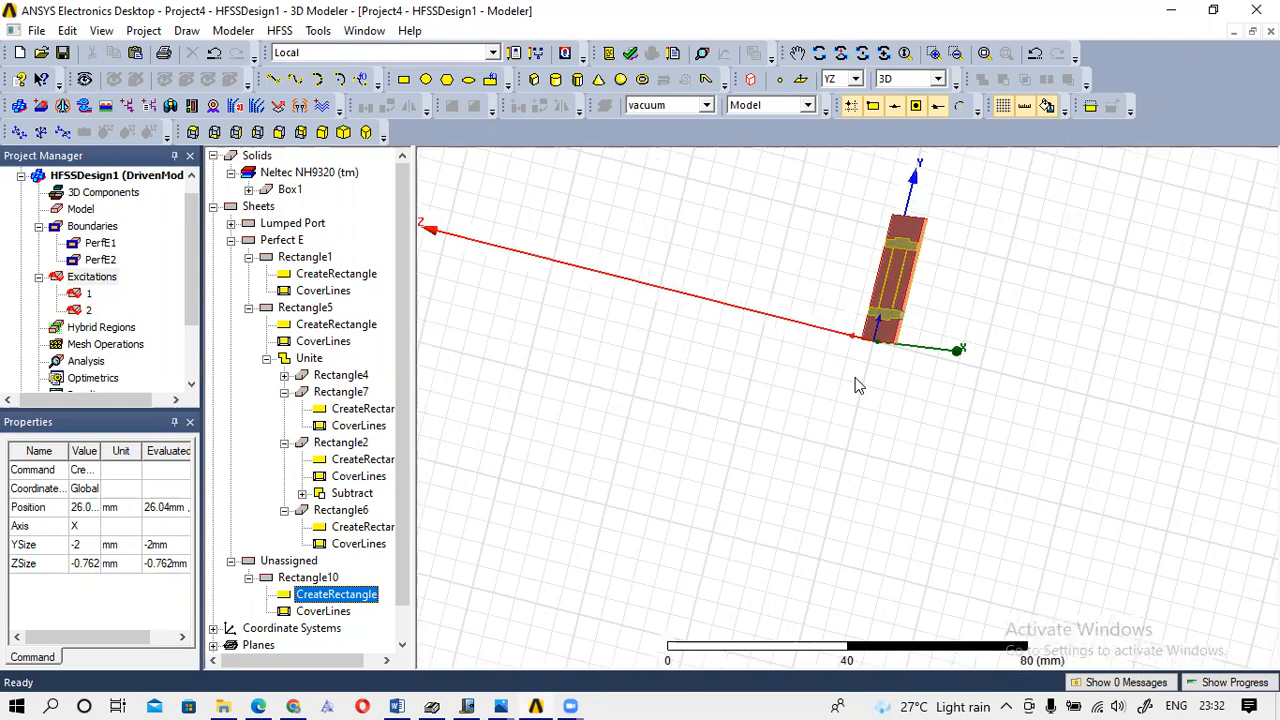
{"action": "scroll", "coordinate": [925, 345], "scroll_direction": "up", "scroll_amount": 2}
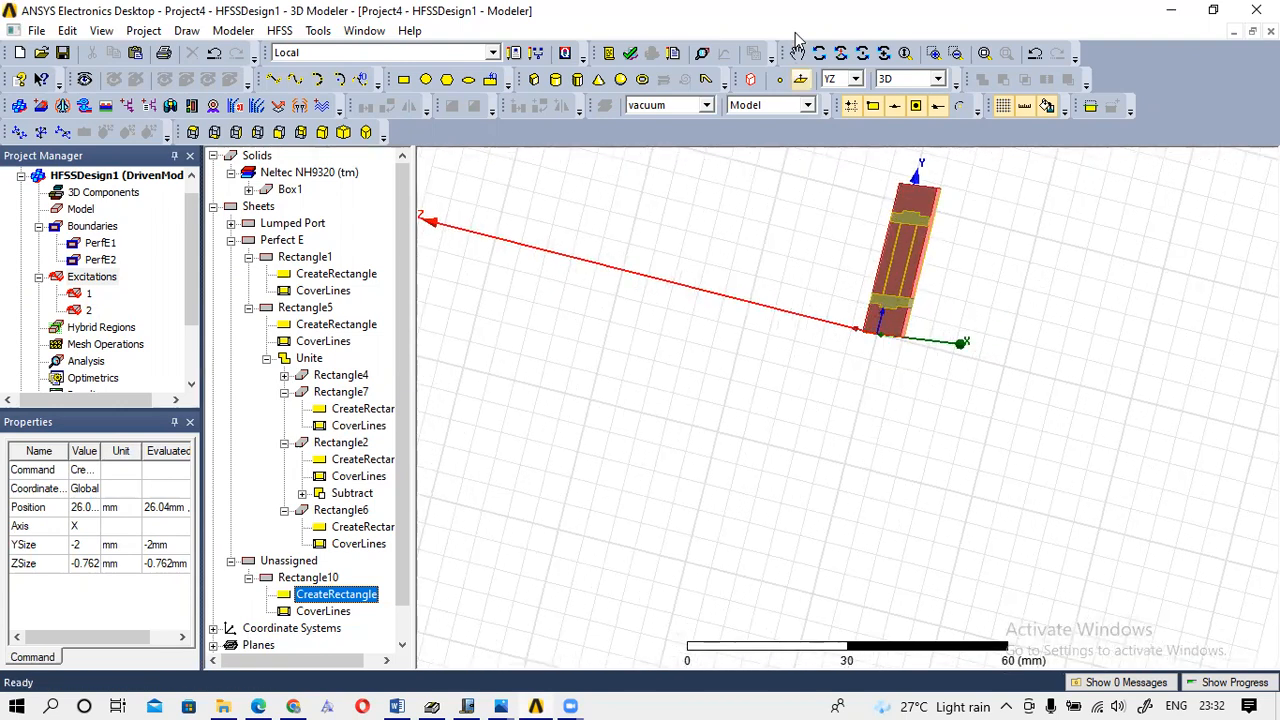
{"action": "scroll", "coordinate": [979, 269], "scroll_direction": "up", "scroll_amount": 2}
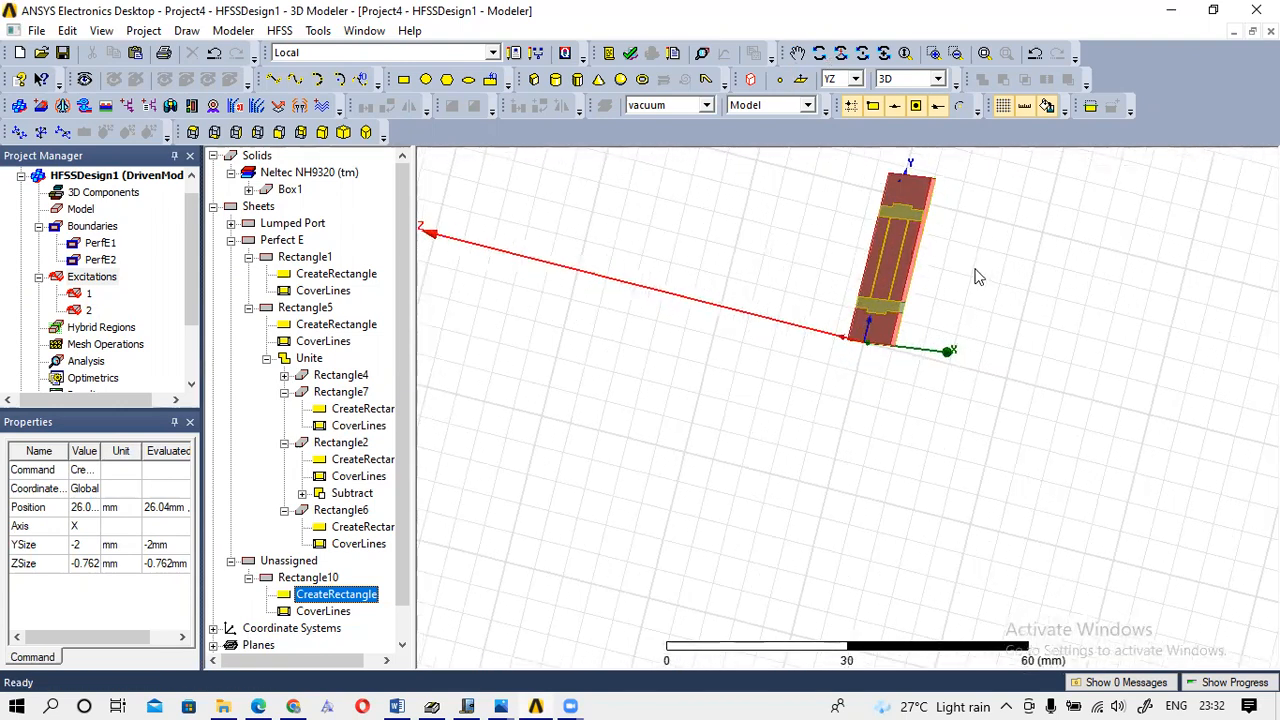
{"action": "scroll", "coordinate": [975, 272], "scroll_direction": "up", "scroll_amount": 3}
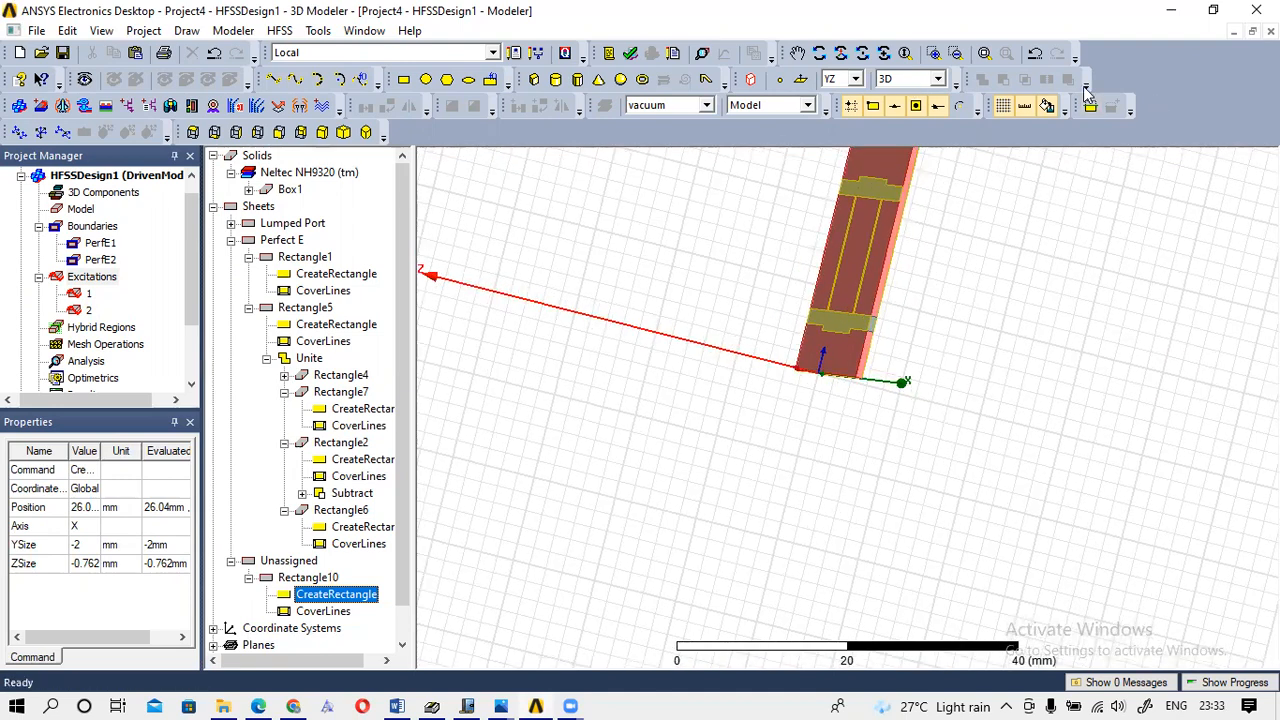
{"action": "scroll", "coordinate": [712, 266], "scroll_direction": "up", "scroll_amount": 2}
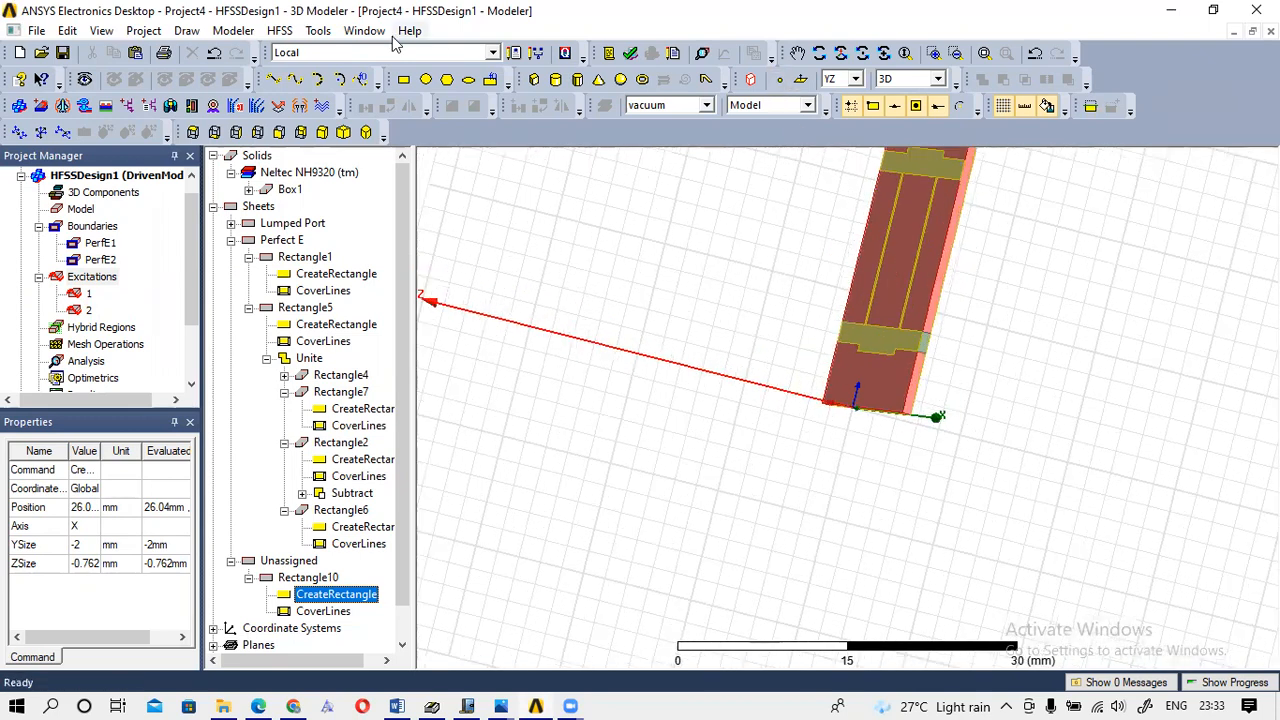
{"action": "left_click", "coordinate": [797, 52]}
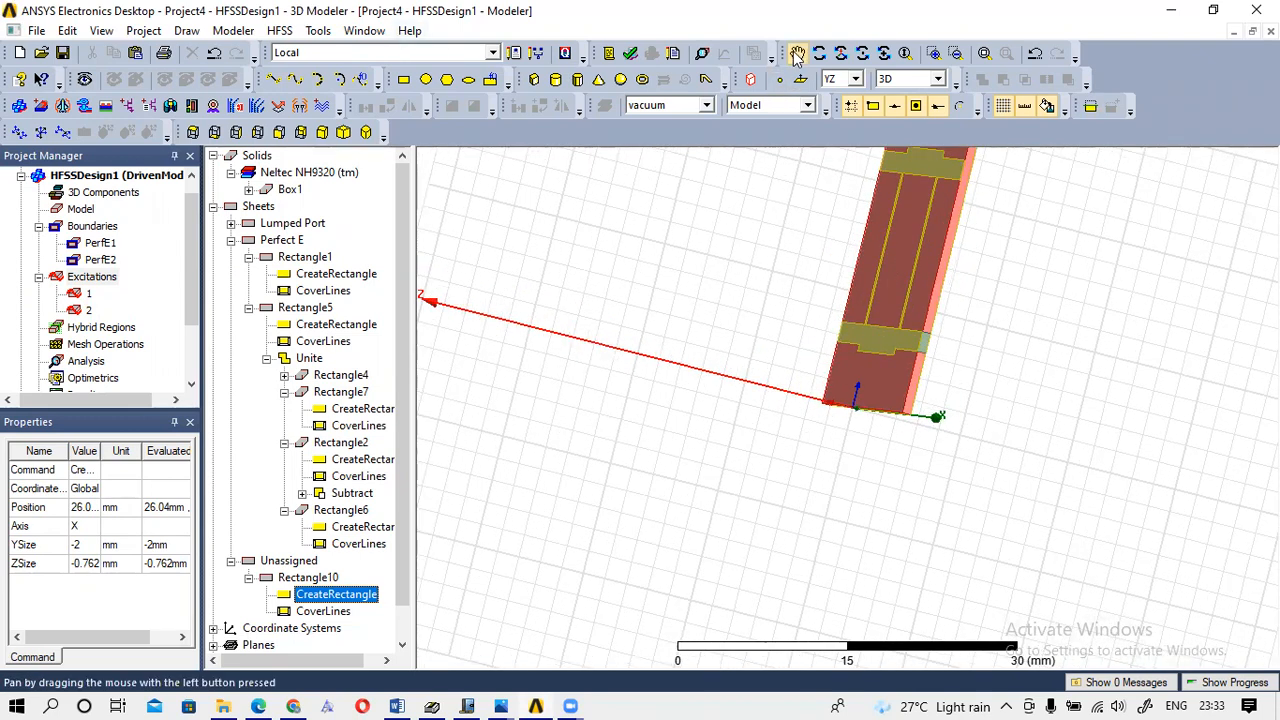
{"action": "left_click_drag", "start_coordinate": [823, 240], "coordinate": [756, 417]}
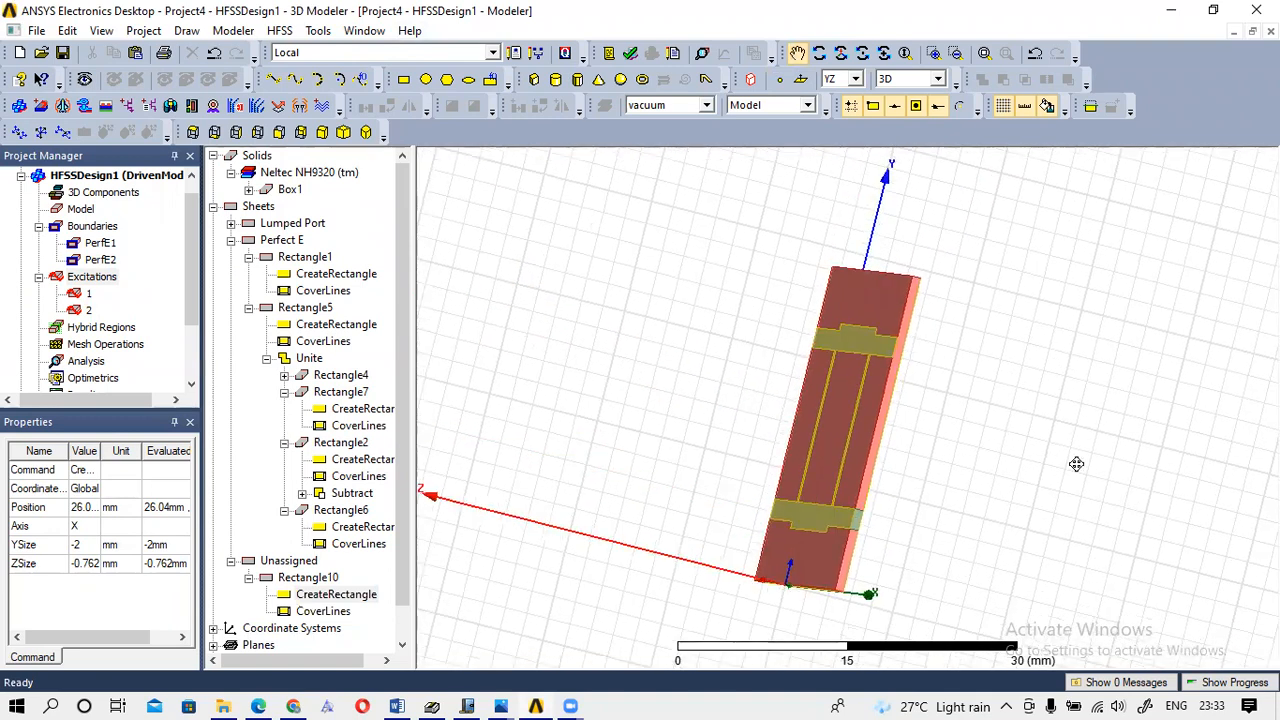
{"action": "scroll", "coordinate": [1049, 437], "scroll_direction": "up", "scroll_amount": 4}
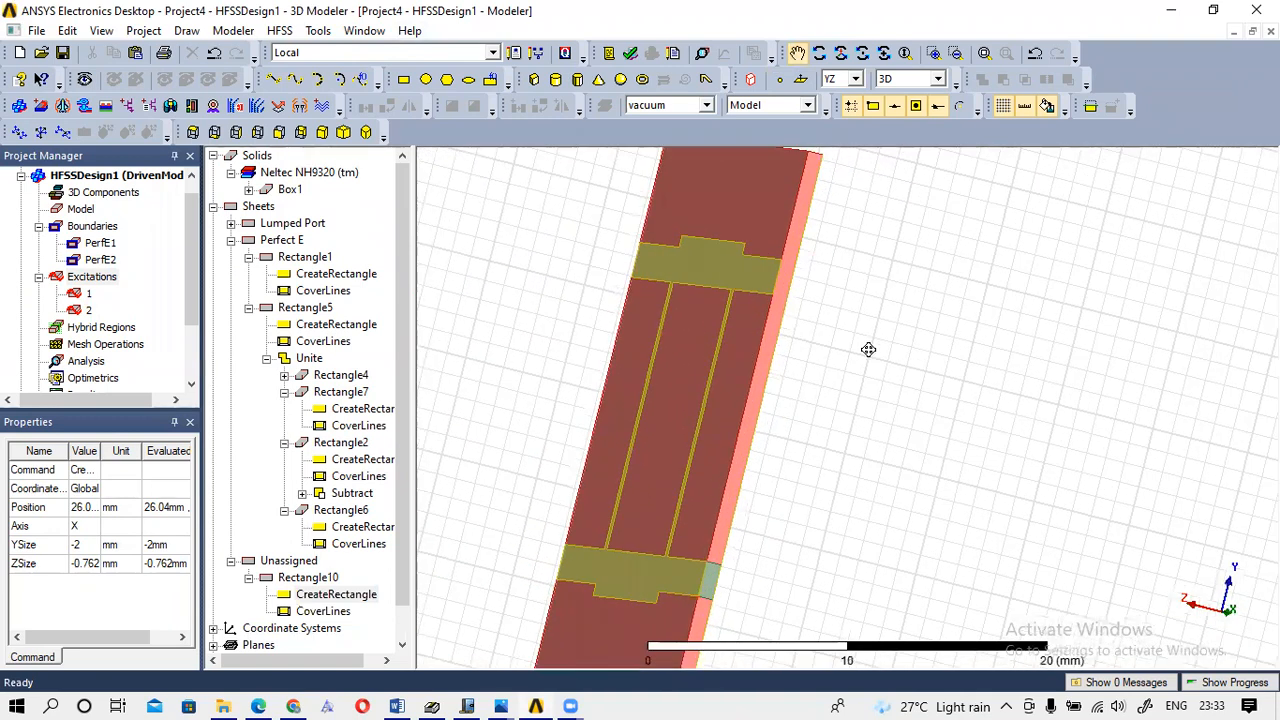
Reopen Rectangle10's parameters and check its Position 26.04, 231.2, 0 against the Windows Journal sketch.
{"action": "double_click", "coordinate": [323, 597]}
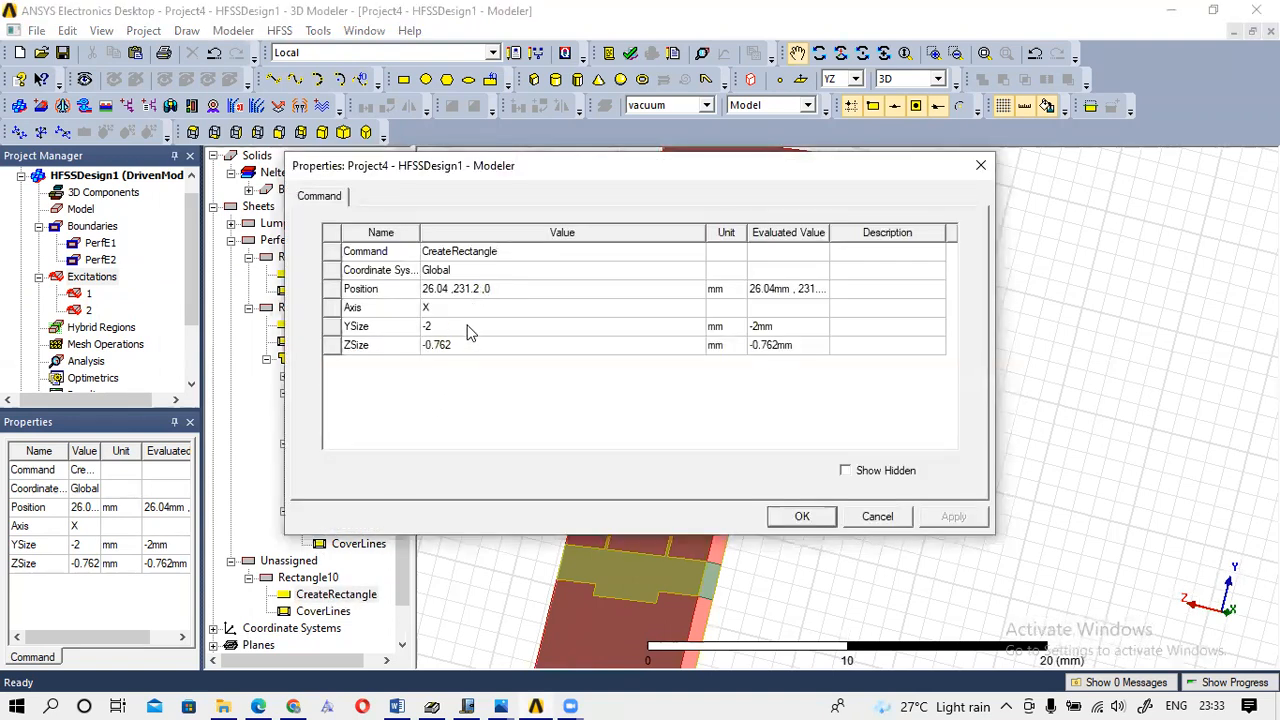
{"action": "left_click", "coordinate": [463, 291]}
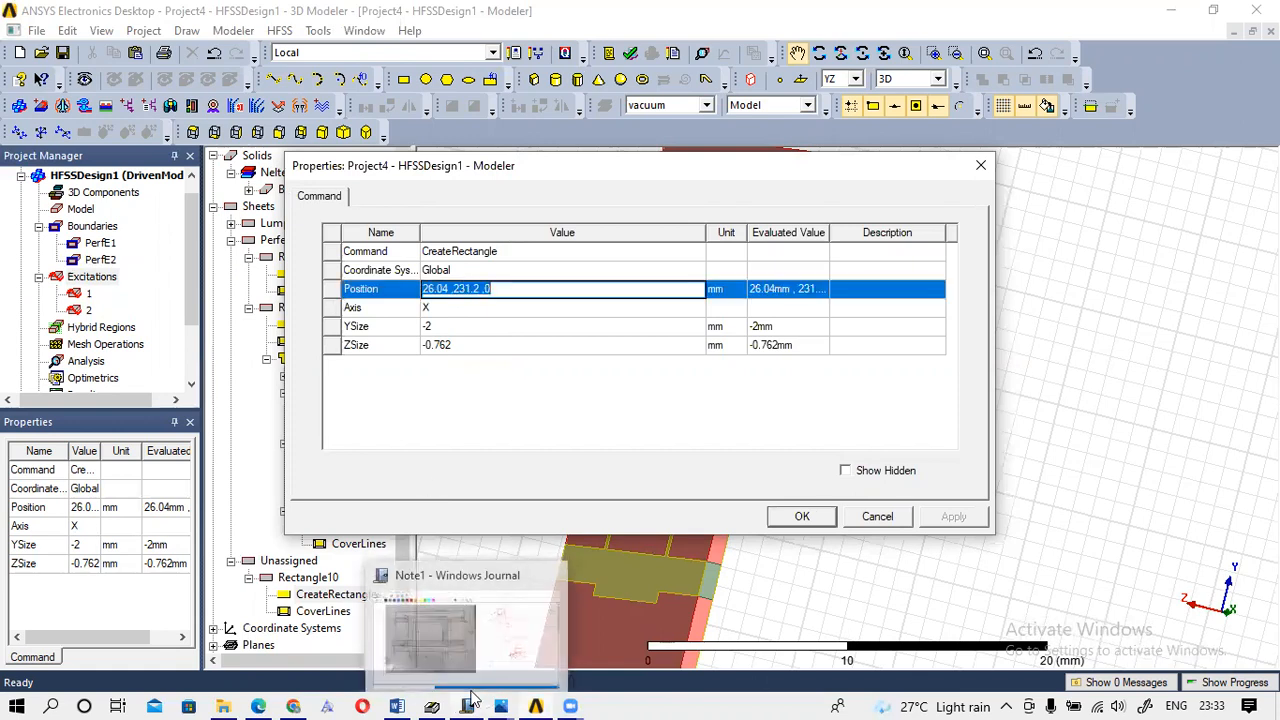
{"action": "left_click", "coordinate": [470, 703]}
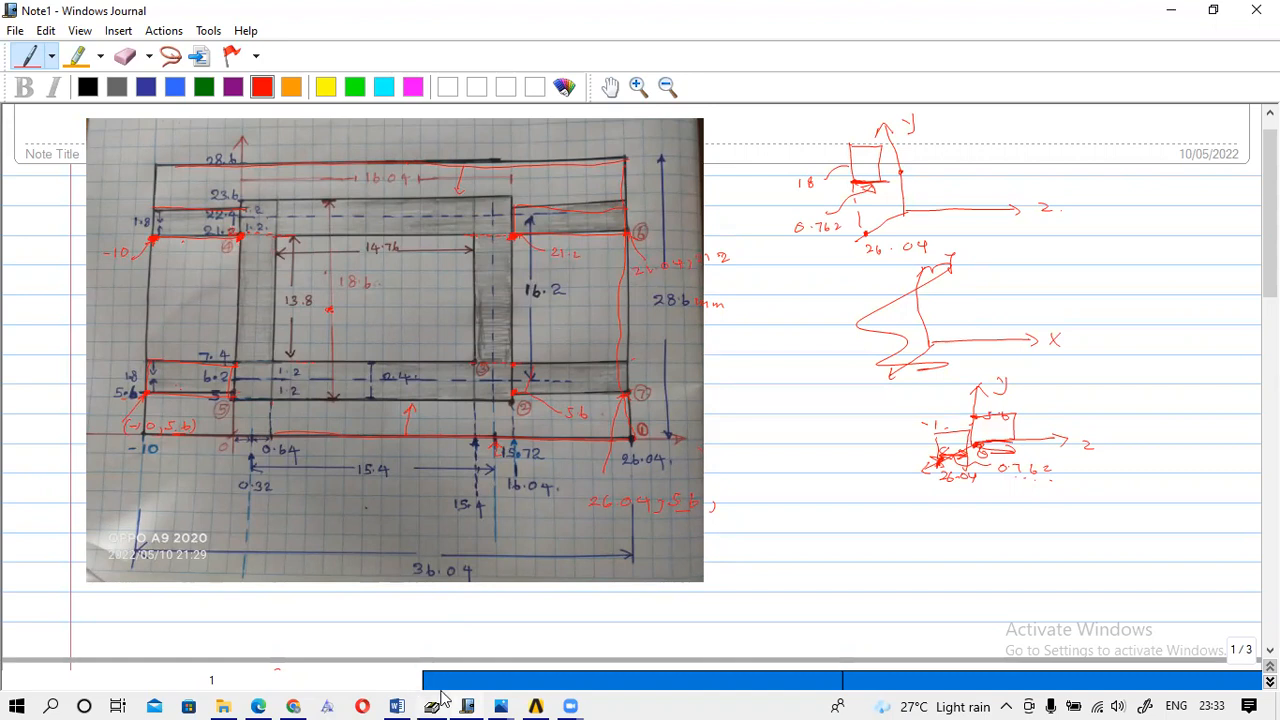
{"action": "mouse_move", "coordinate": [428, 697]}
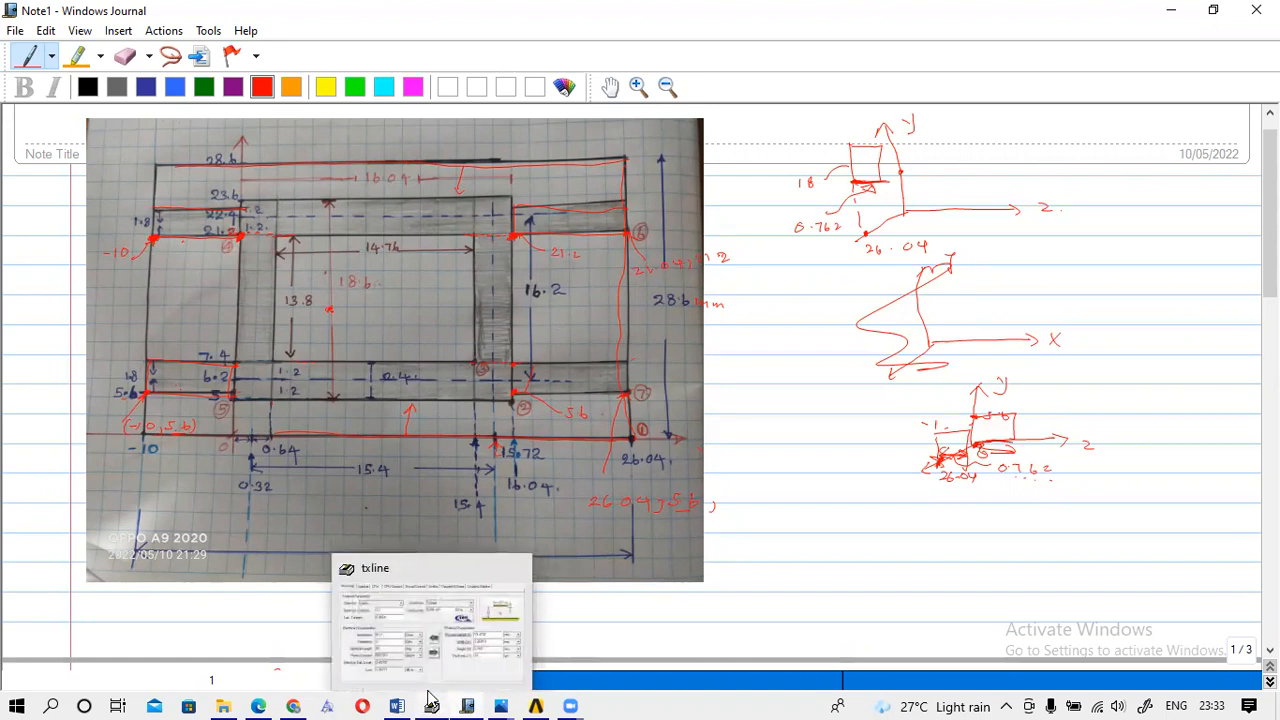
{"action": "mouse_move", "coordinate": [535, 697]}
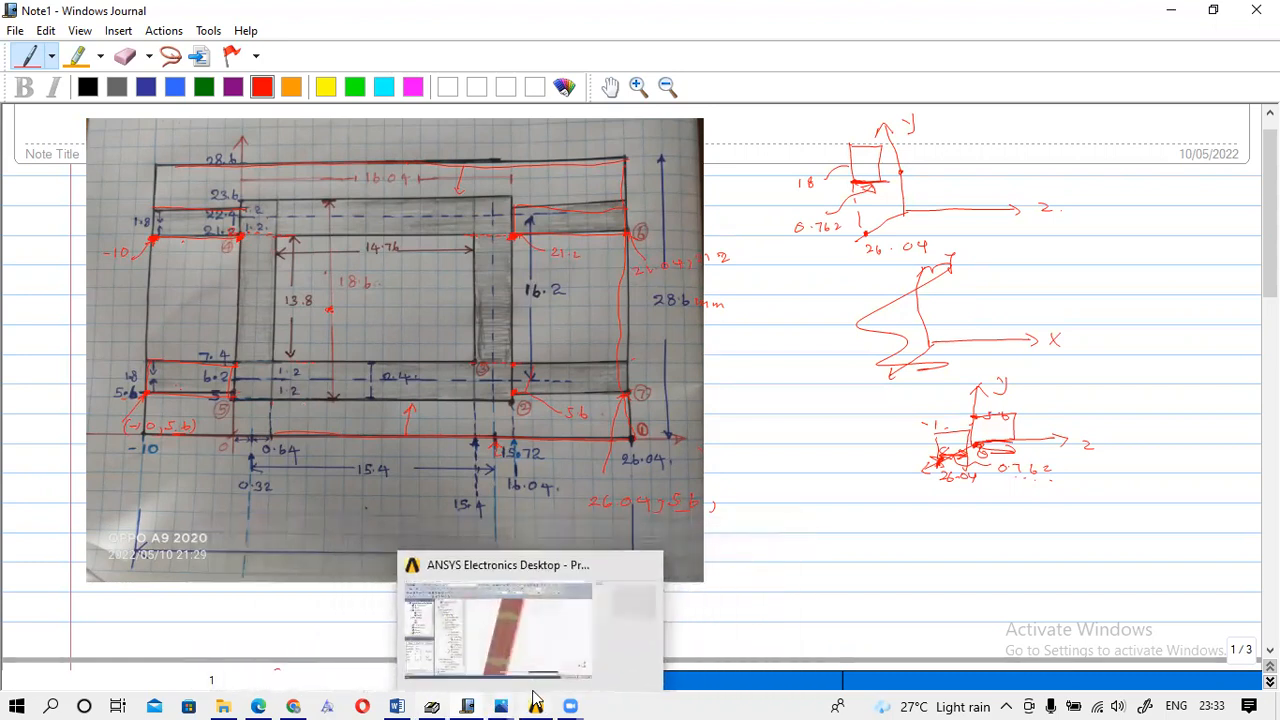
{"action": "left_click", "coordinate": [514, 663]}
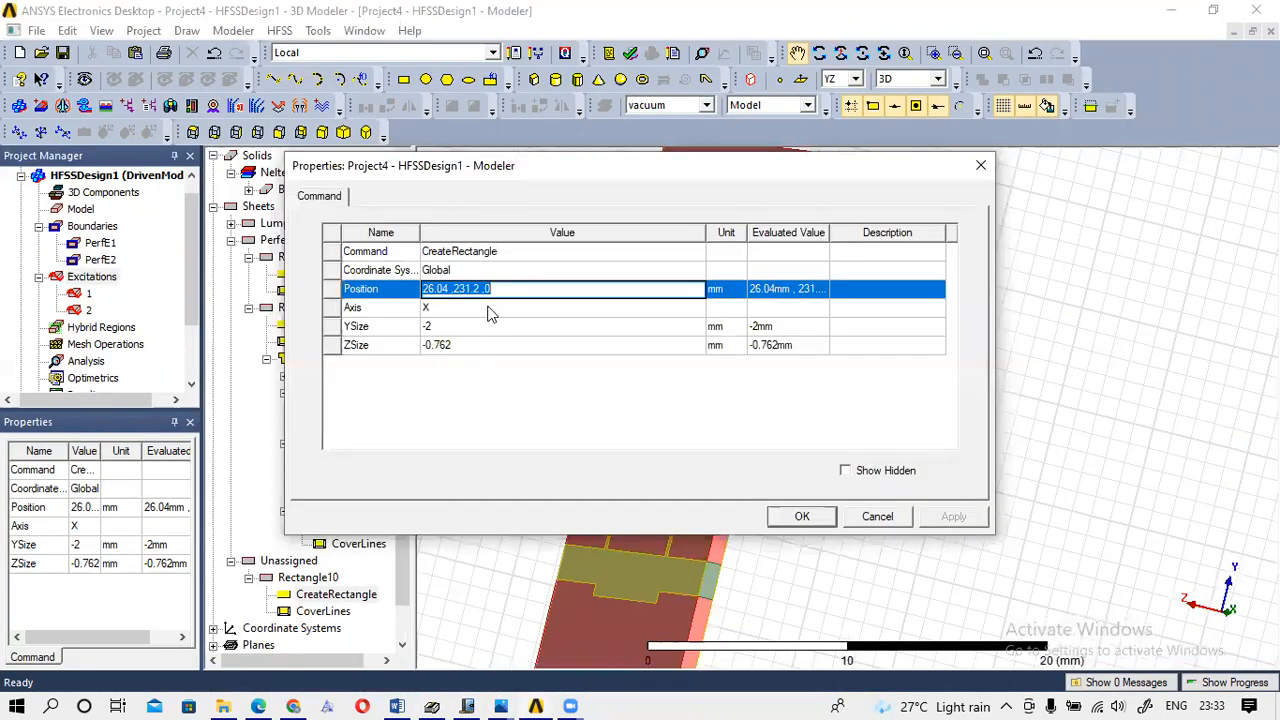
Correct Rectangle10's Y coordinate from 231.2 to 21.2, making the position 26.04, 21.2, 0.
{"action": "left_click", "coordinate": [471, 288]}
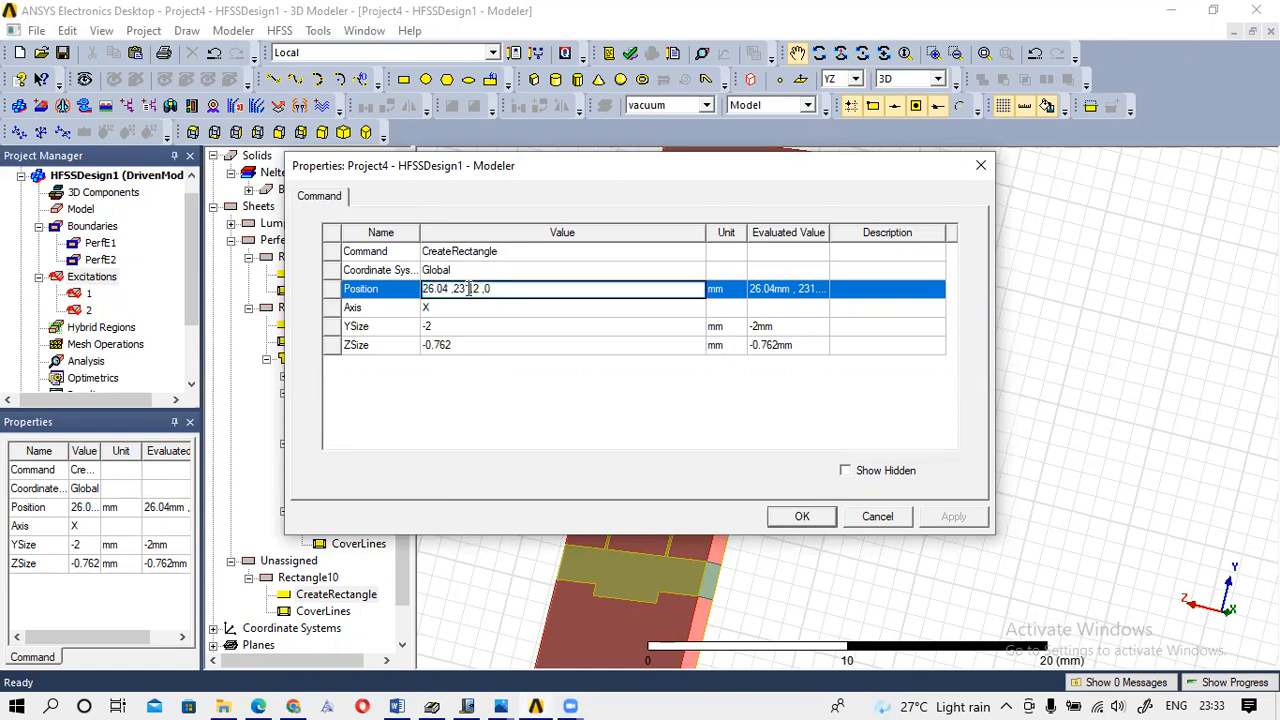
{"action": "key", "text": "BackSpace"}
{"action": "left_click", "coordinate": [812, 516]}
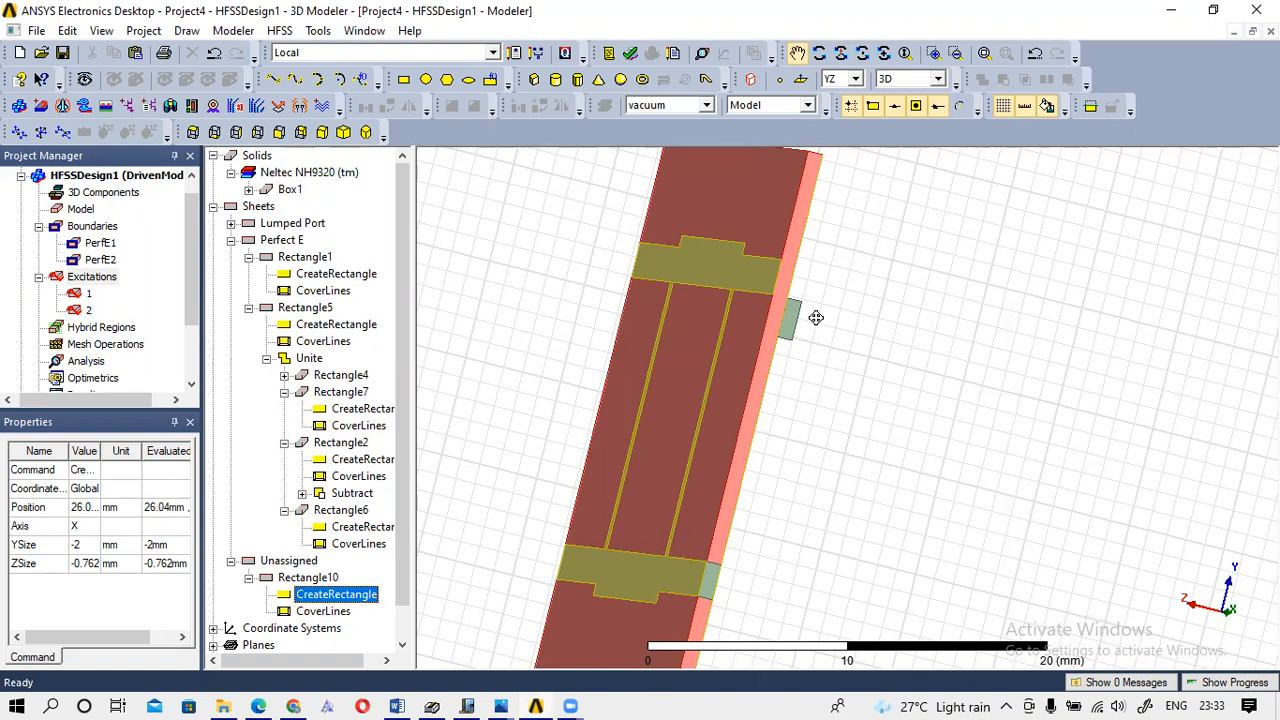
Change Rectangle10's ZSize from −0.762 to a positive 0.762 mm.
{"action": "double_click", "coordinate": [338, 597]}
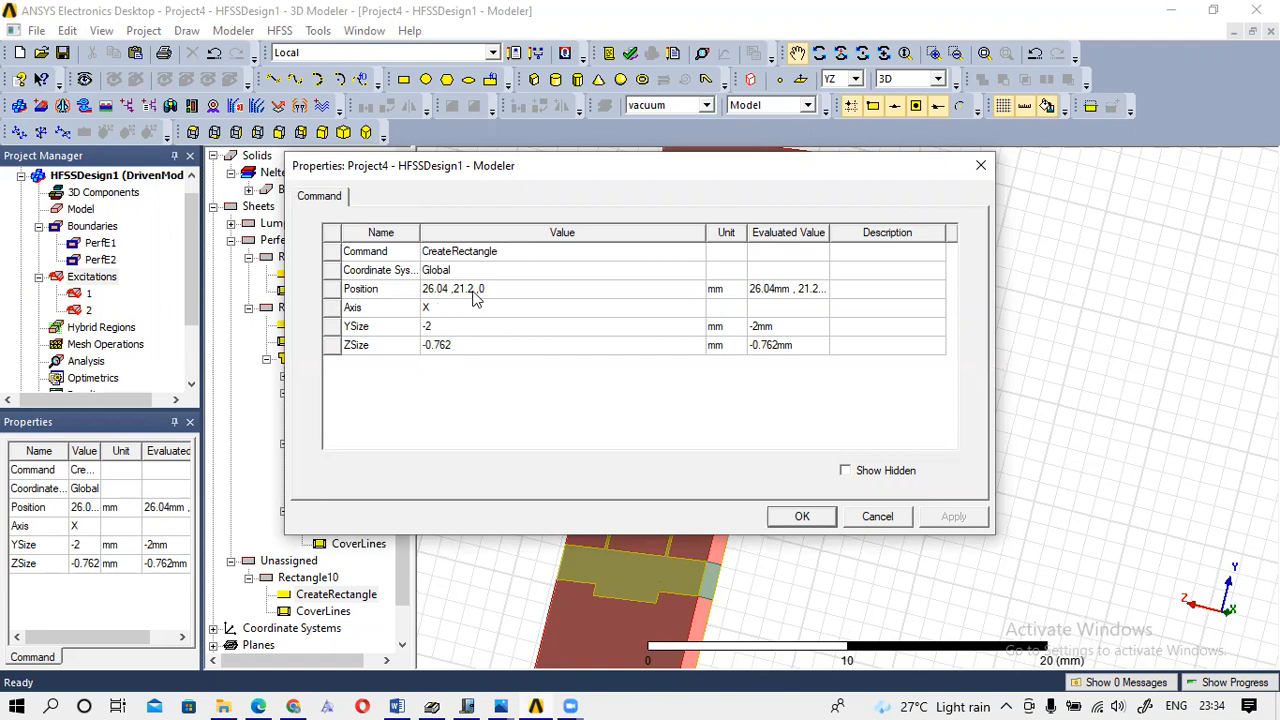
{"action": "left_click", "coordinate": [427, 345]}
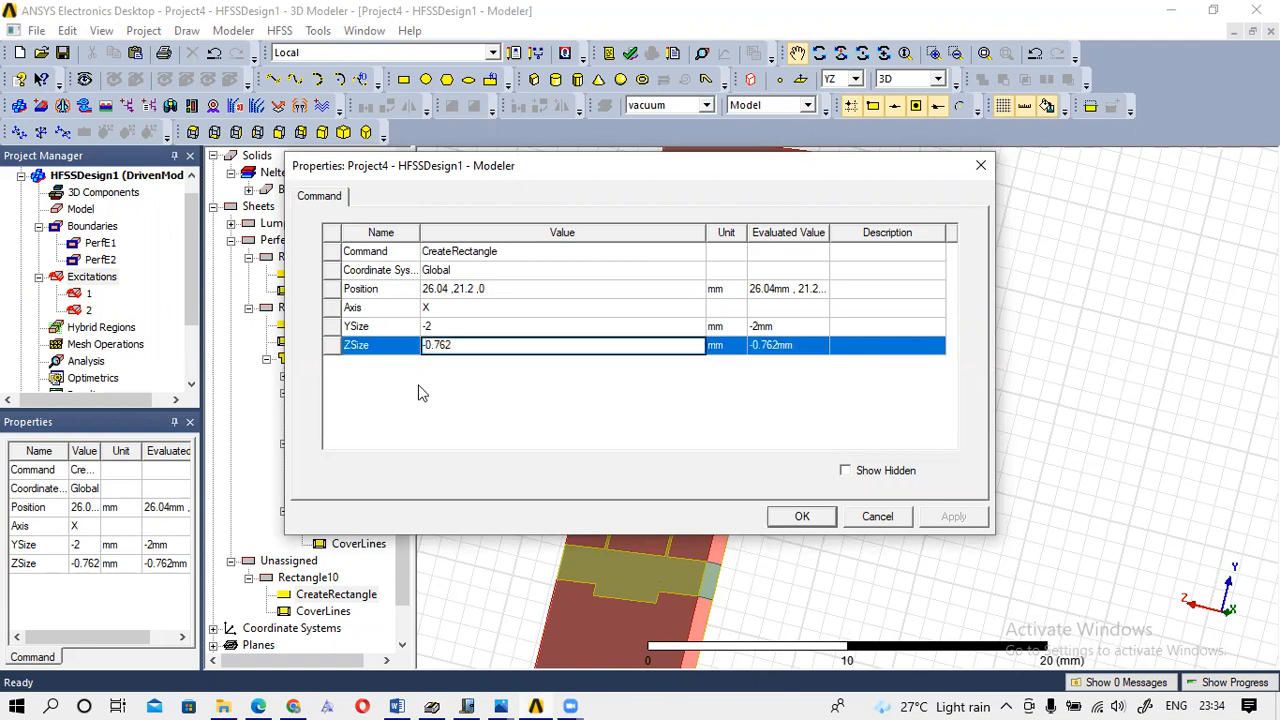
{"action": "key", "text": "BackSpace"}
{"action": "left_click", "coordinate": [808, 524]}
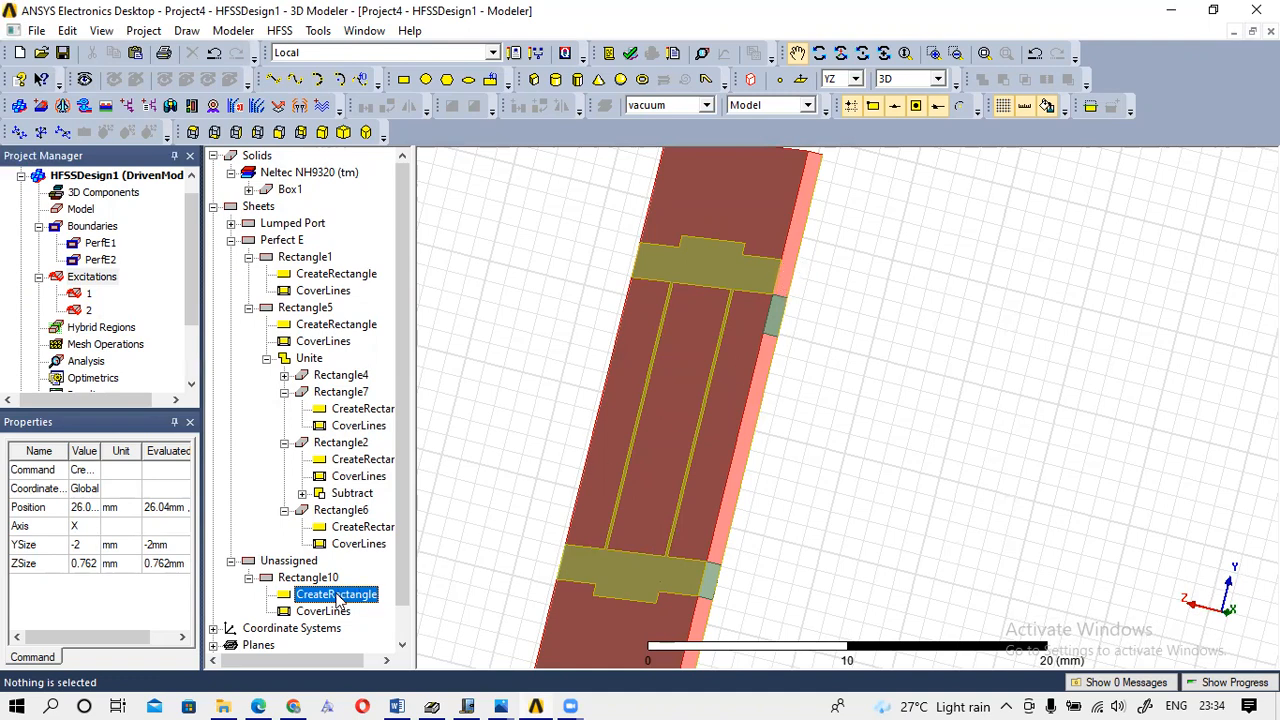
Change Rectangle10's YSize from -2 to 1.8 mm.
{"action": "double_click", "coordinate": [338, 597]}
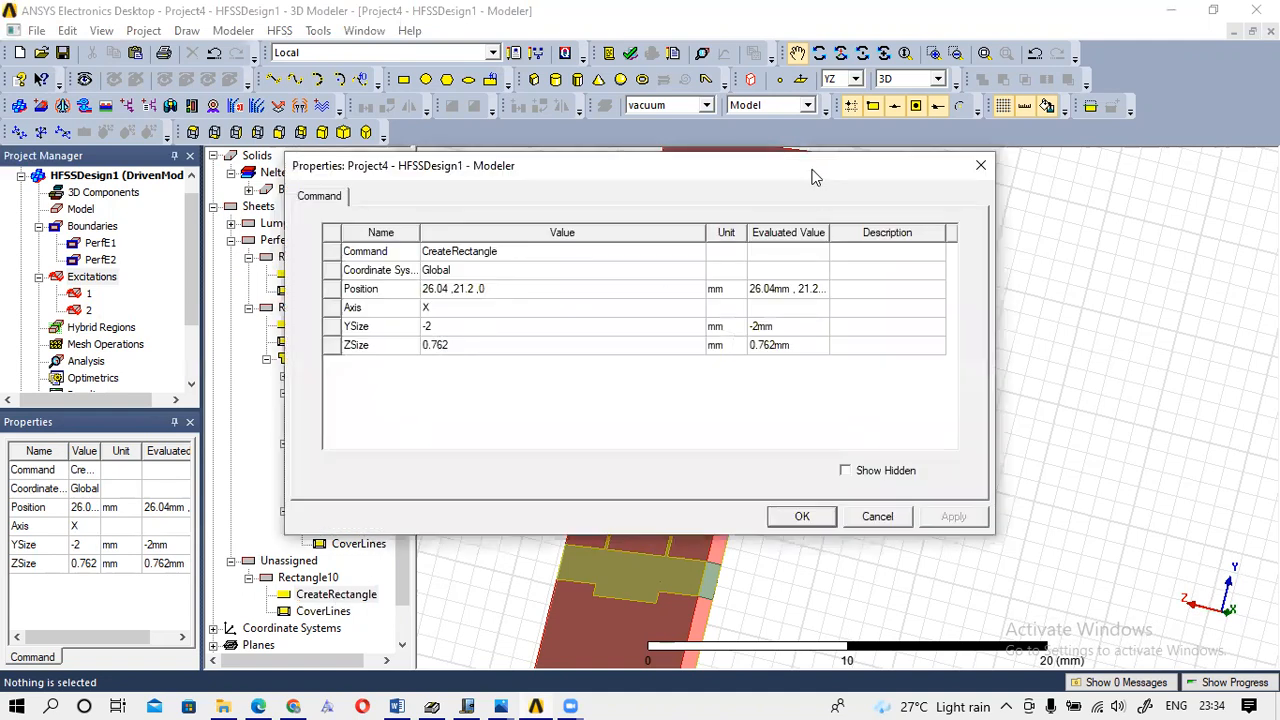
{"action": "left_click_drag", "start_coordinate": [812, 177], "coordinate": [514, 171]}
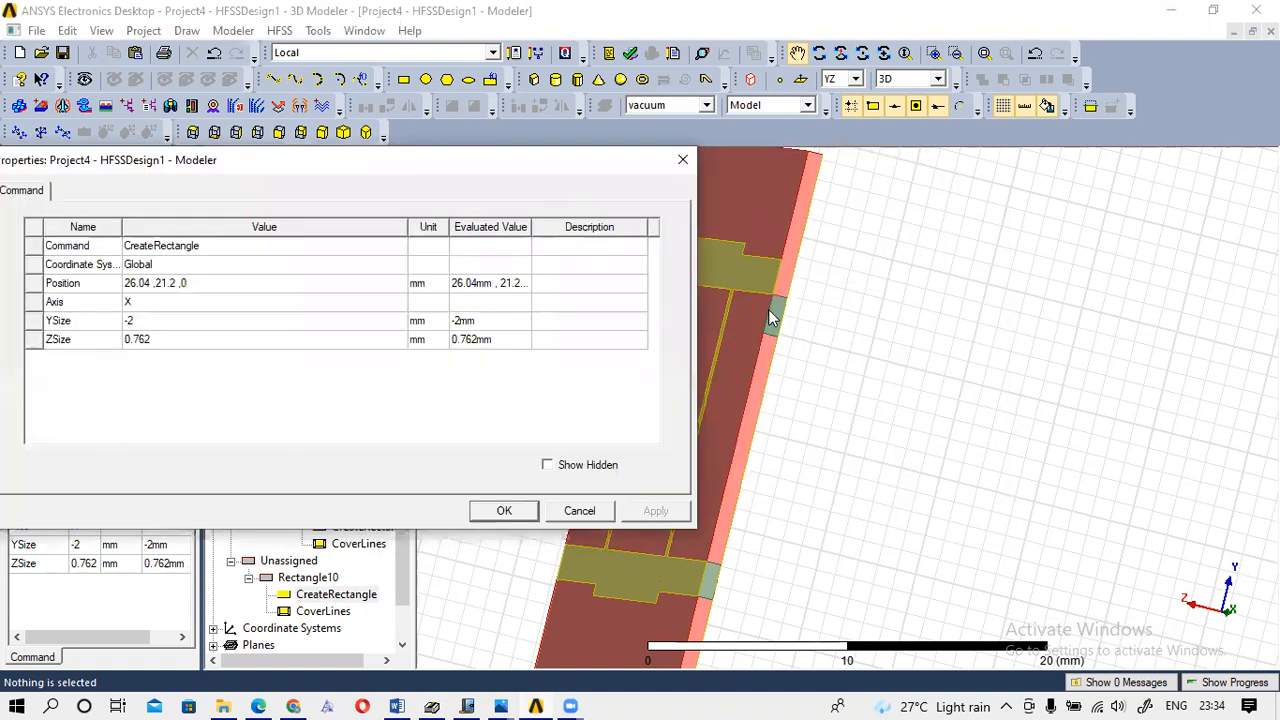
{"action": "left_click", "coordinate": [136, 320]}
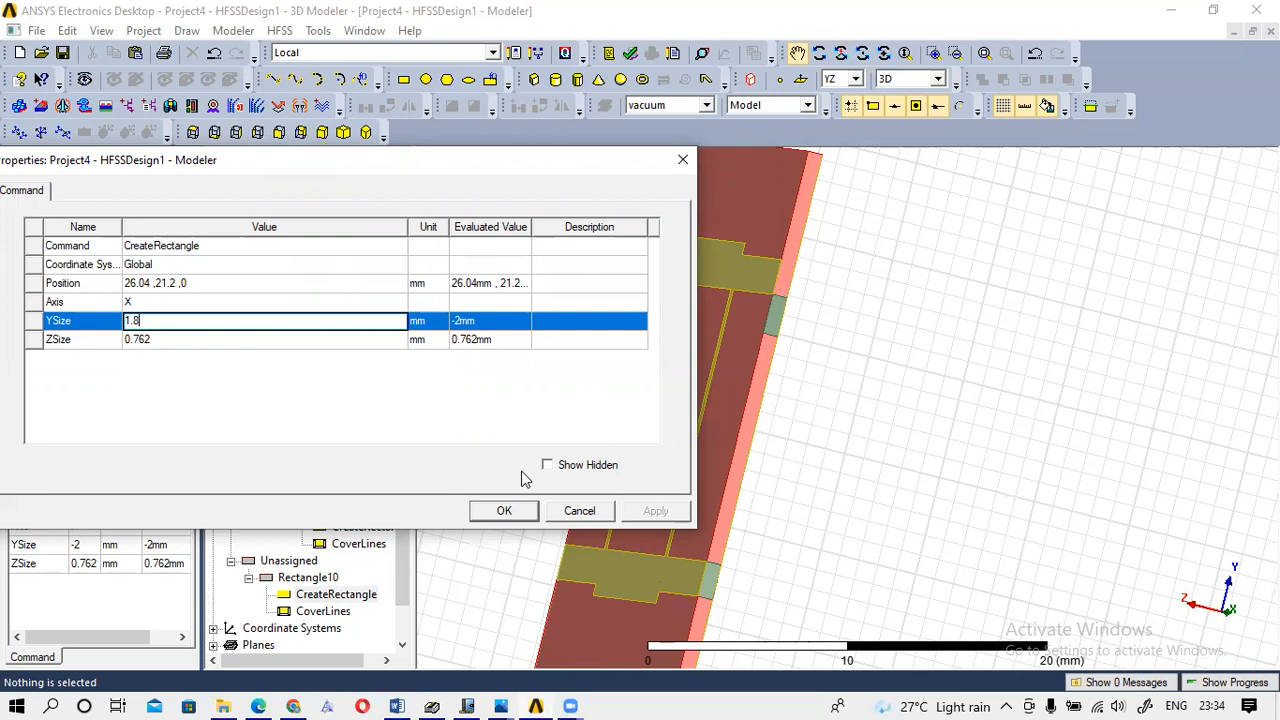
{"action": "left_click", "coordinate": [504, 510]}
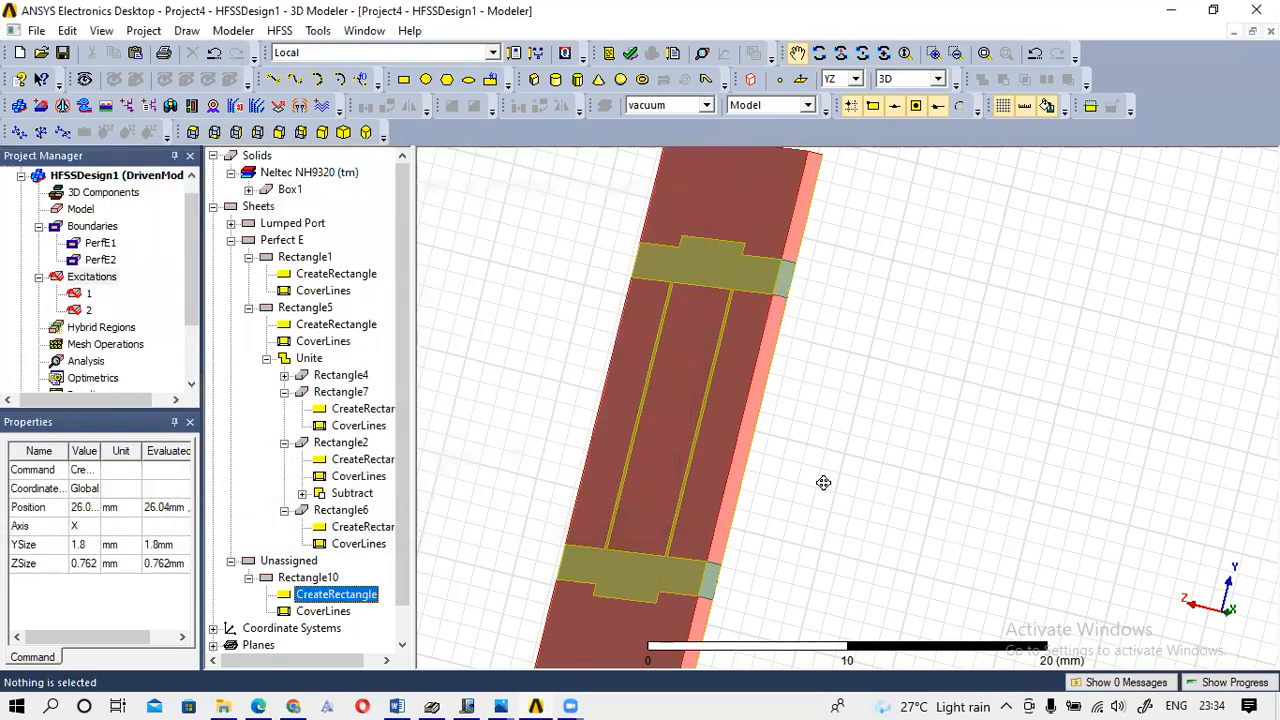
Zoom in and select the small Rectangle10 sheet at the strip edge.
{"action": "scroll", "coordinate": [737, 429], "scroll_direction": "up", "scroll_amount": 2}
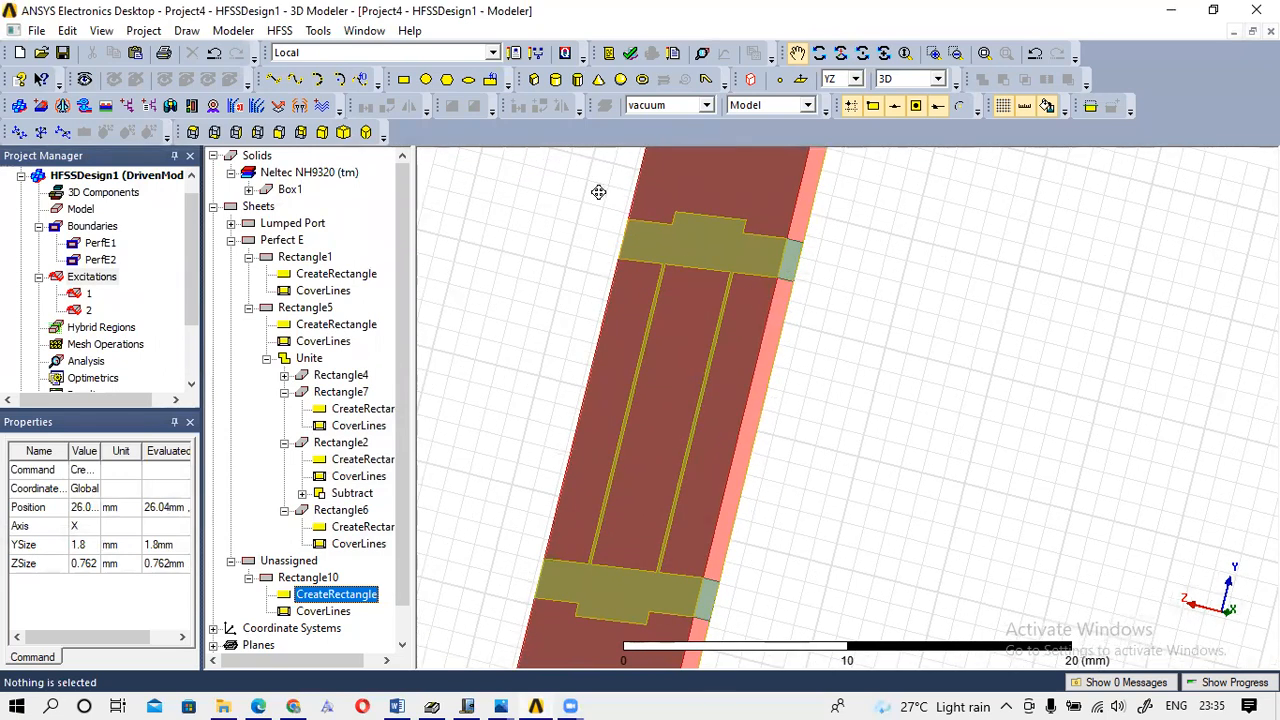
{"action": "left_click", "coordinate": [797, 256]}
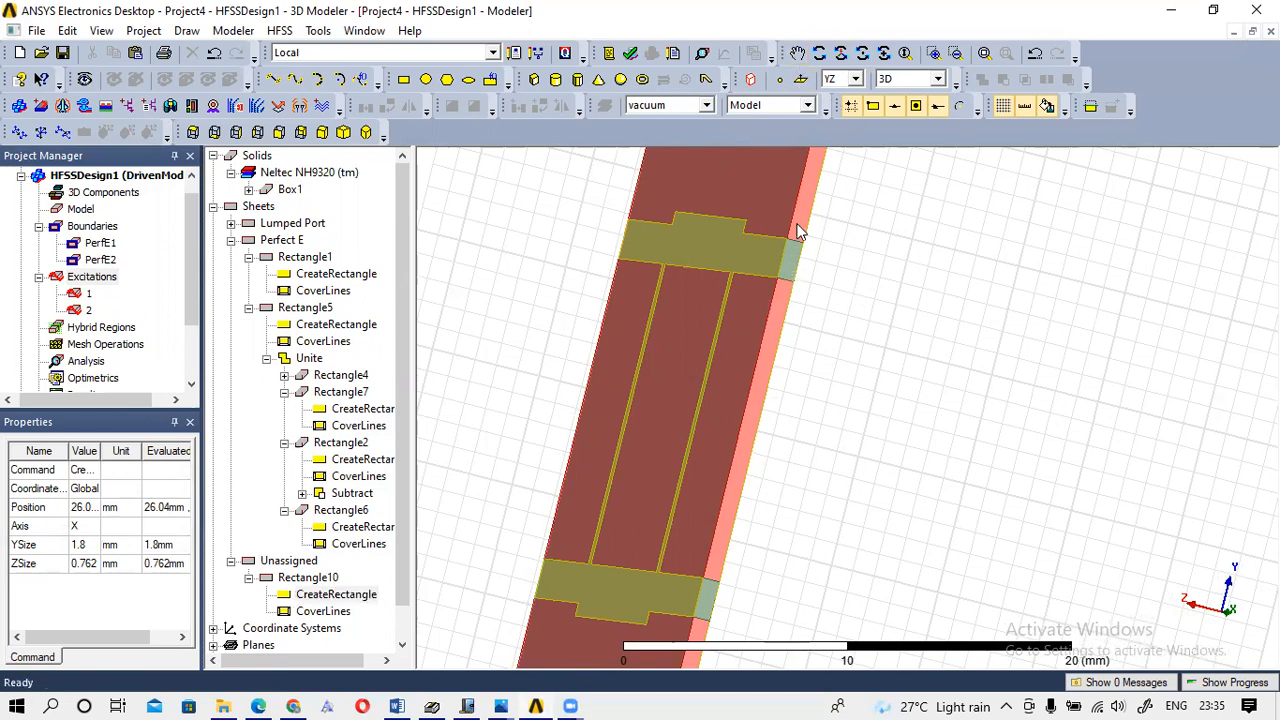
{"action": "left_click", "coordinate": [792, 268]}
{"action": "left_click", "coordinate": [792, 274]}
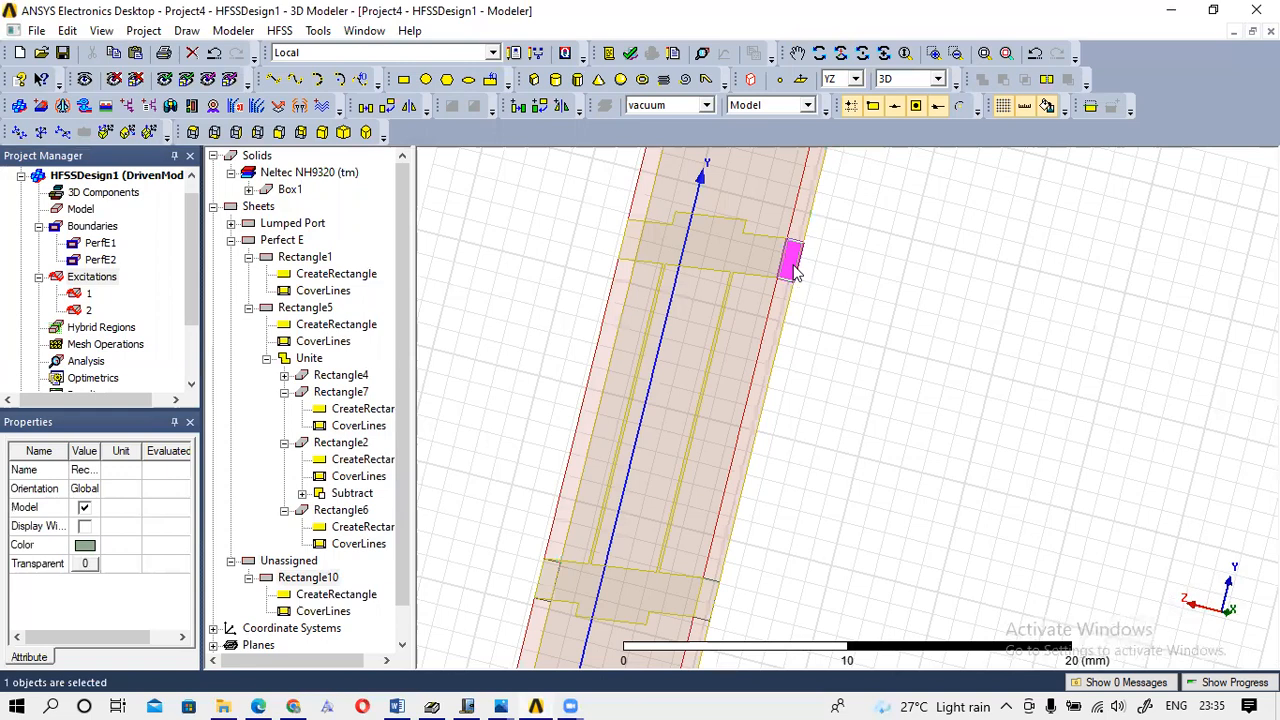
Make Rectangle10 a 50 ohm lumped port 3 with an integration line across its 0.762 mm height.
{"action": "right_click", "coordinate": [792, 272]}
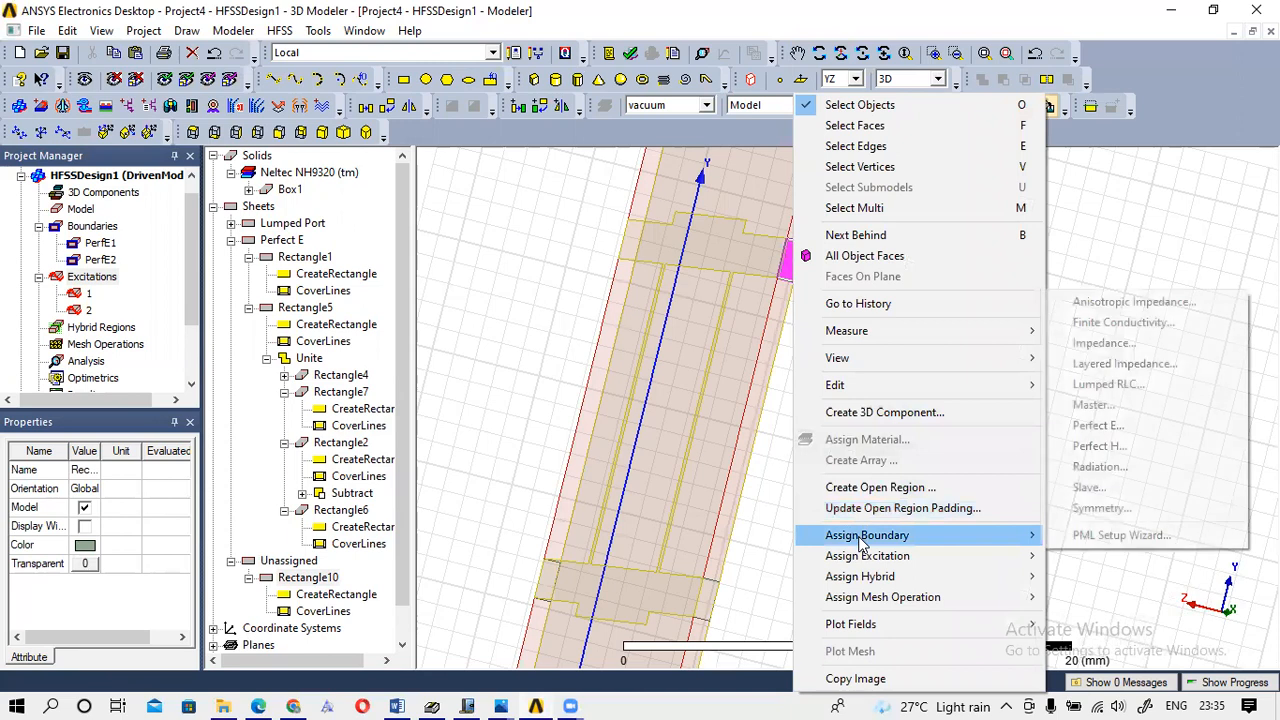
{"action": "mouse_move", "coordinate": [866, 557]}
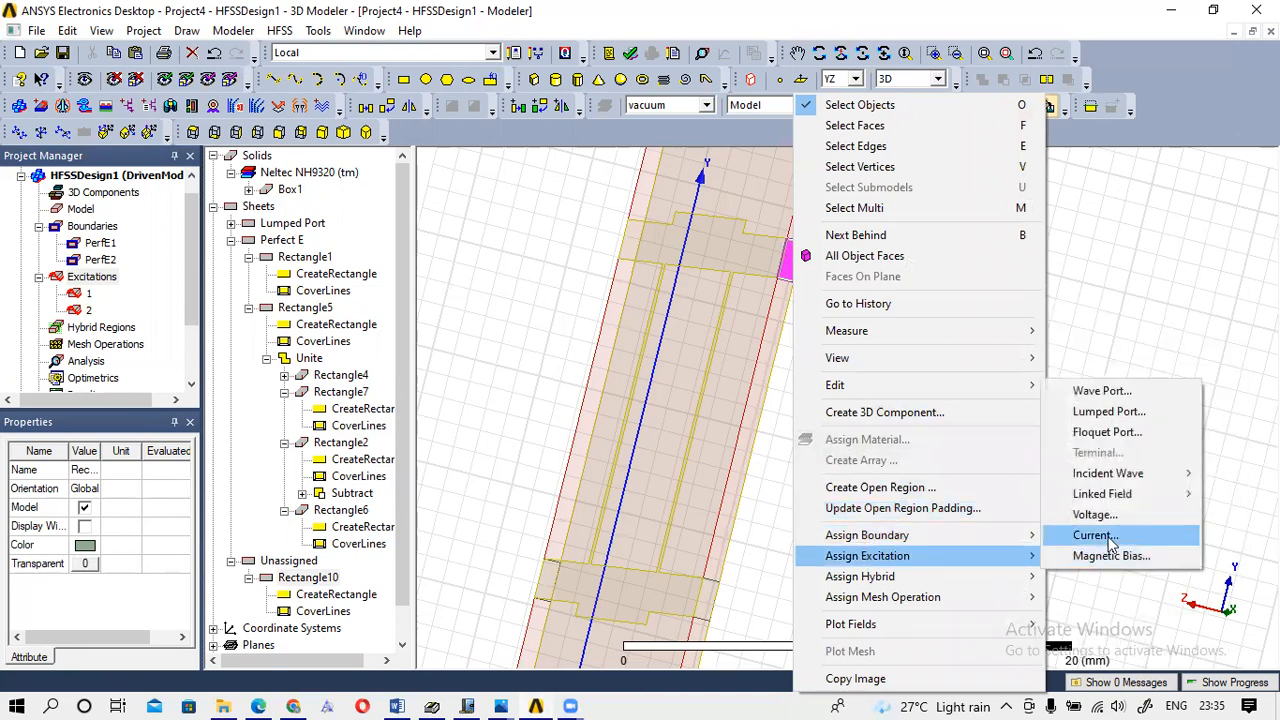
{"action": "left_click", "coordinate": [1110, 412]}
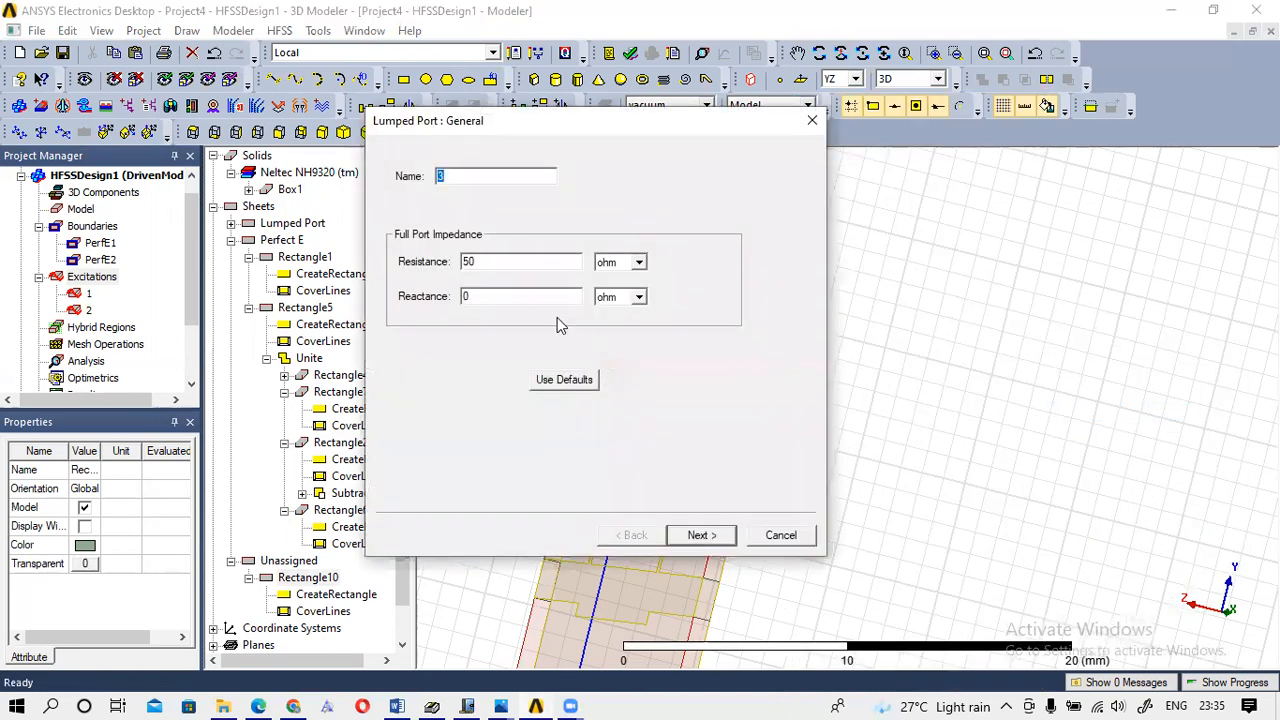
{"action": "left_click", "coordinate": [700, 535]}
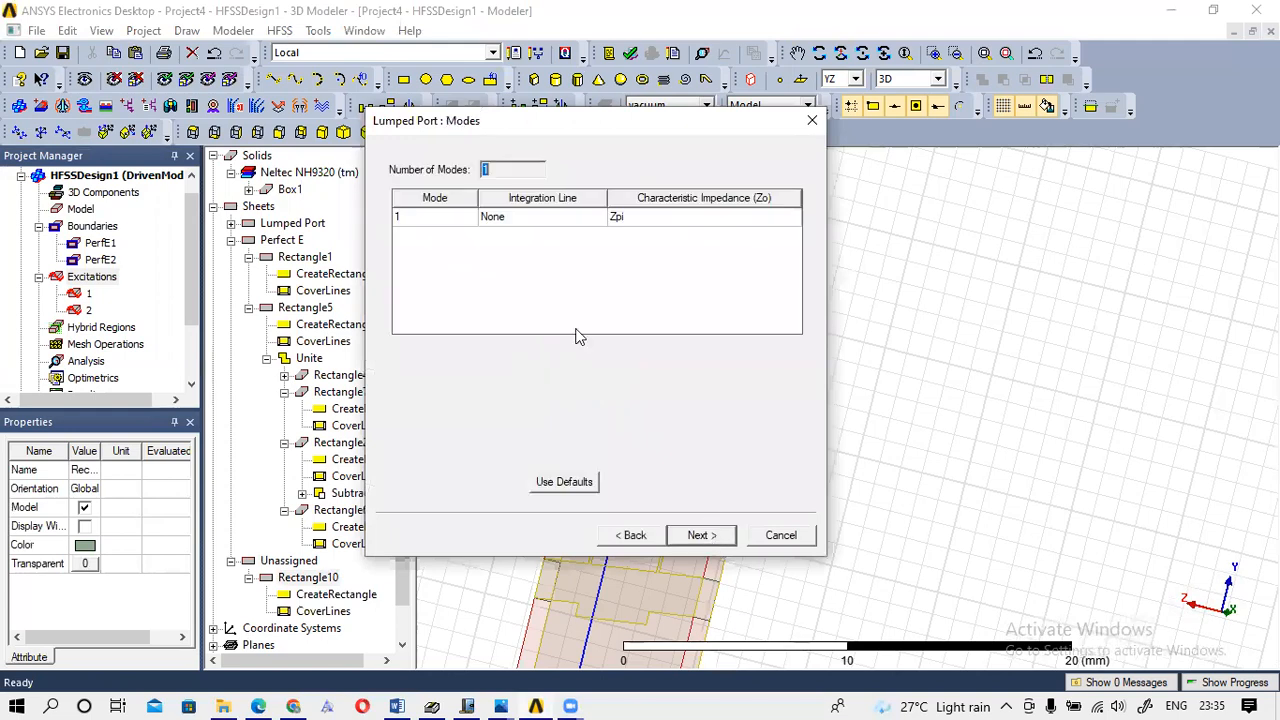
{"action": "left_click", "coordinate": [522, 218]}
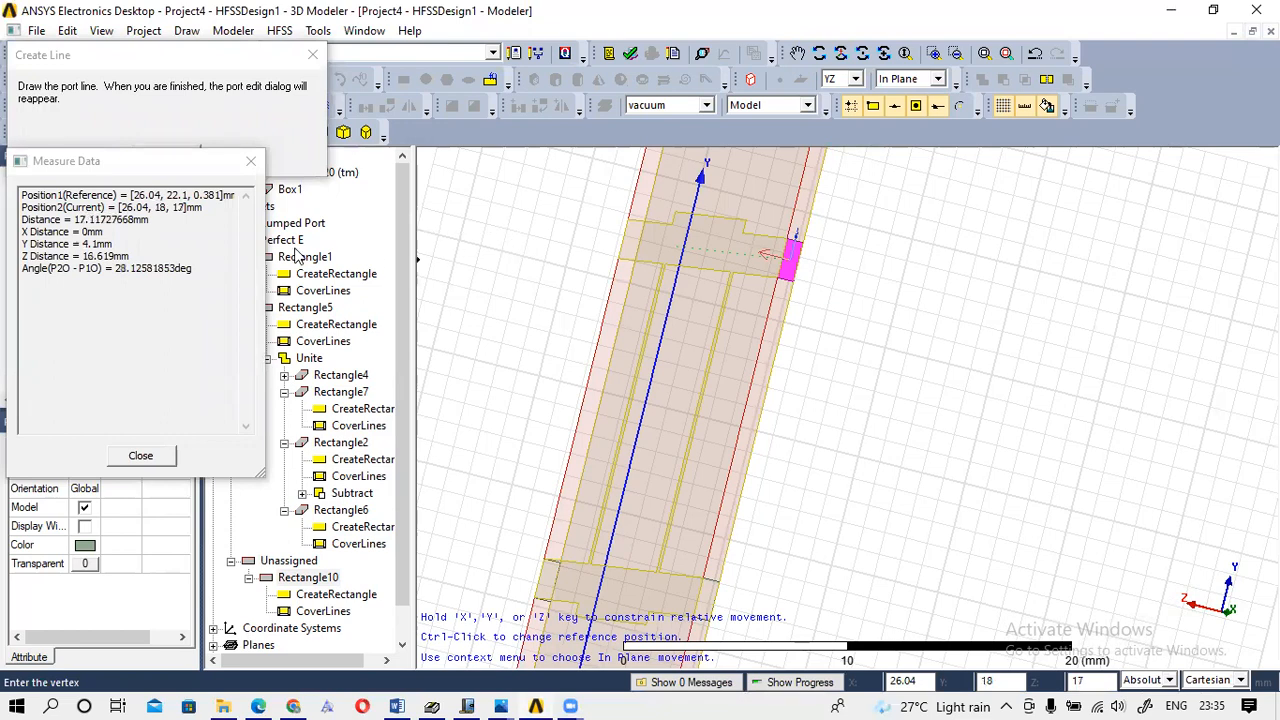
{"action": "left_click", "coordinate": [796, 259]}
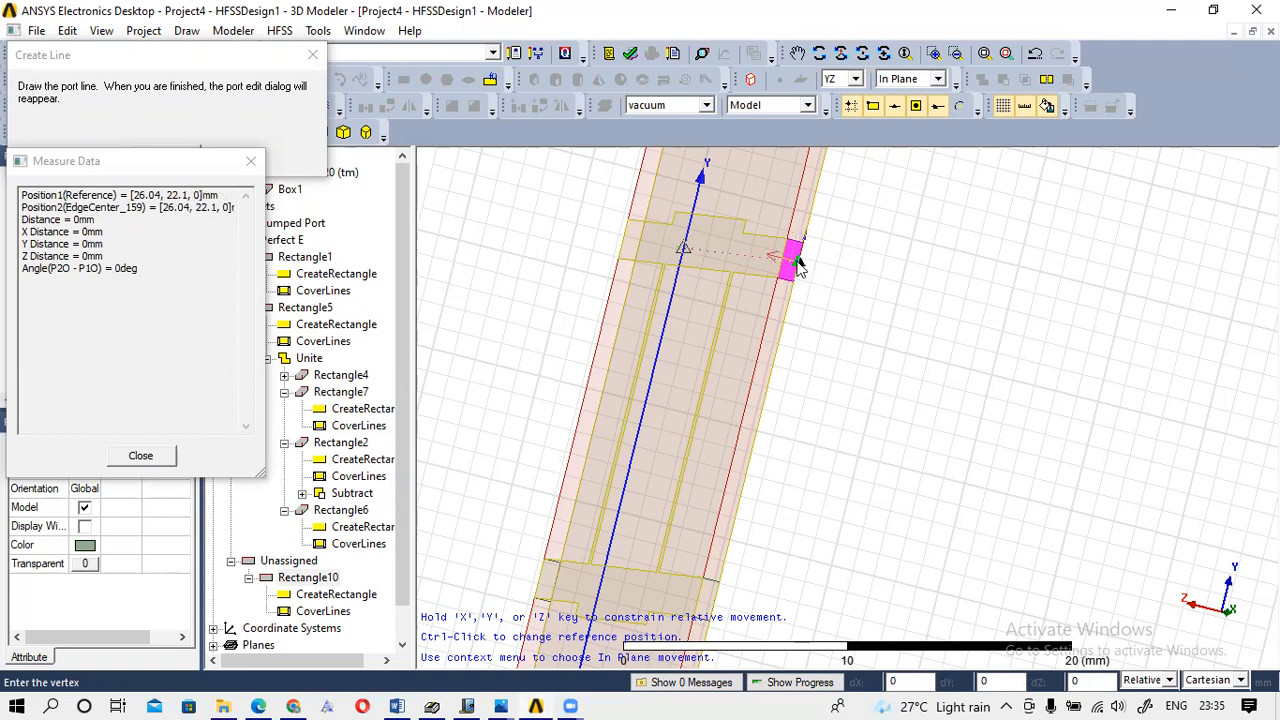
{"action": "left_click", "coordinate": [786, 268]}
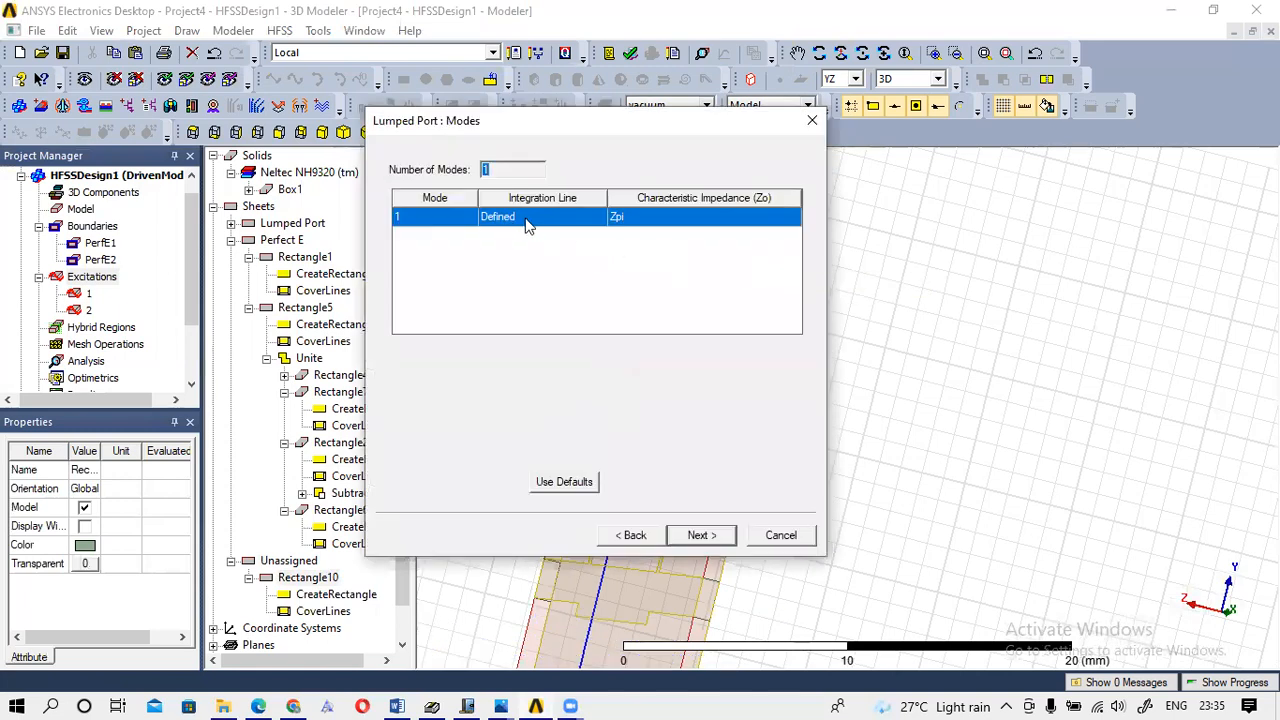
{"action": "left_click", "coordinate": [706, 538]}
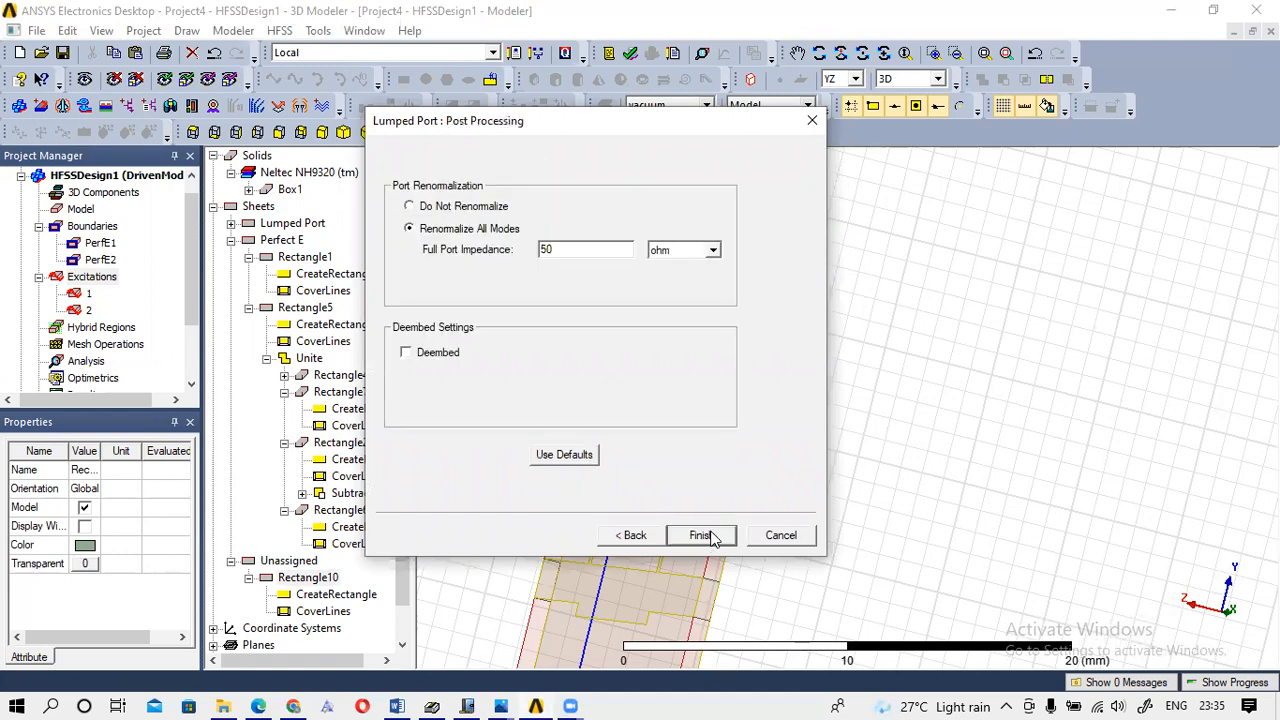
{"action": "left_click", "coordinate": [702, 536]}
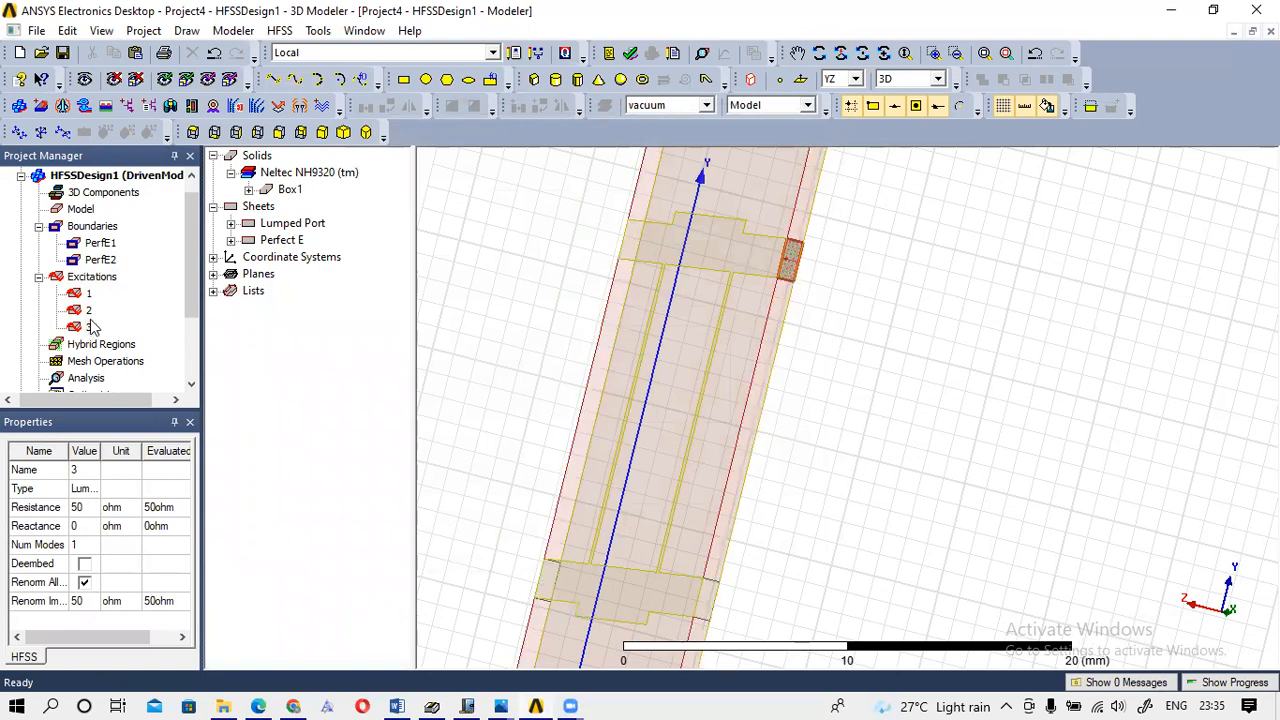
Rotate the view around port 3 to inspect the strips and port from another angle.
{"action": "left_click", "coordinate": [790, 262]}
{"action": "left_click", "coordinate": [882, 55]}
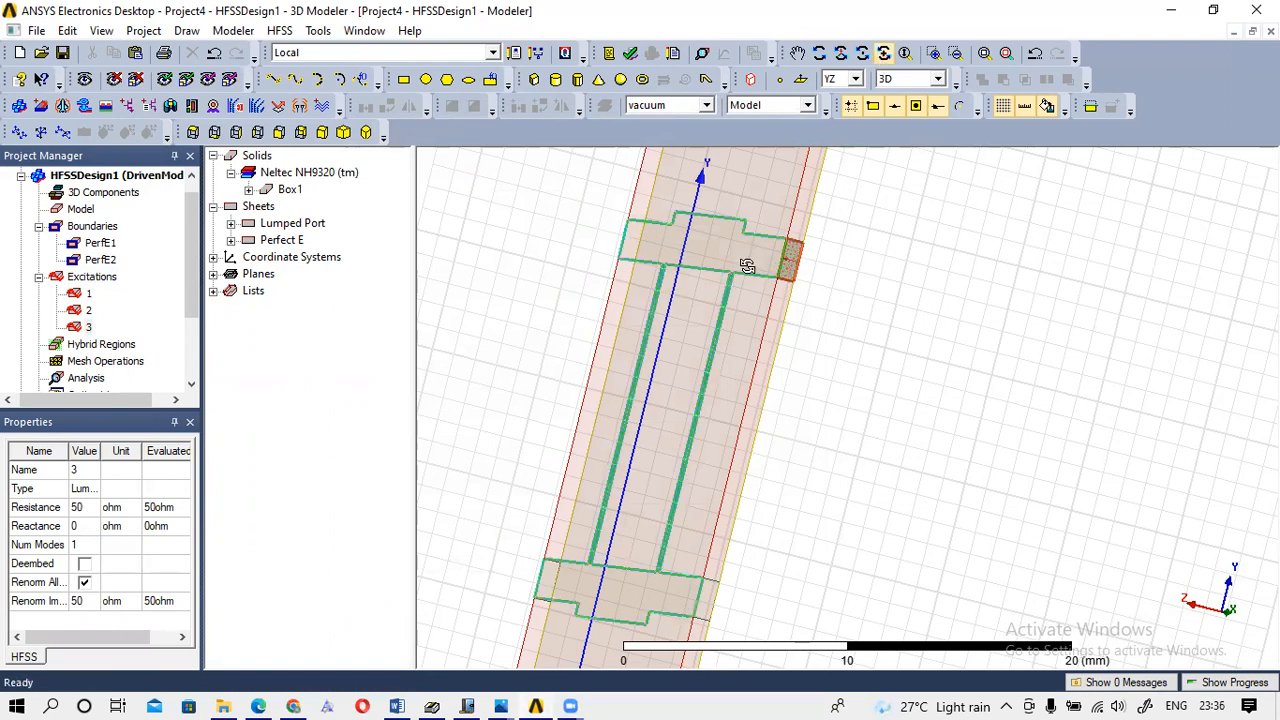
{"action": "left_click_drag", "start_coordinate": [789, 268], "coordinate": [1004, 304]}
{"action": "left_click_drag", "start_coordinate": [859, 285], "coordinate": [651, 289]}
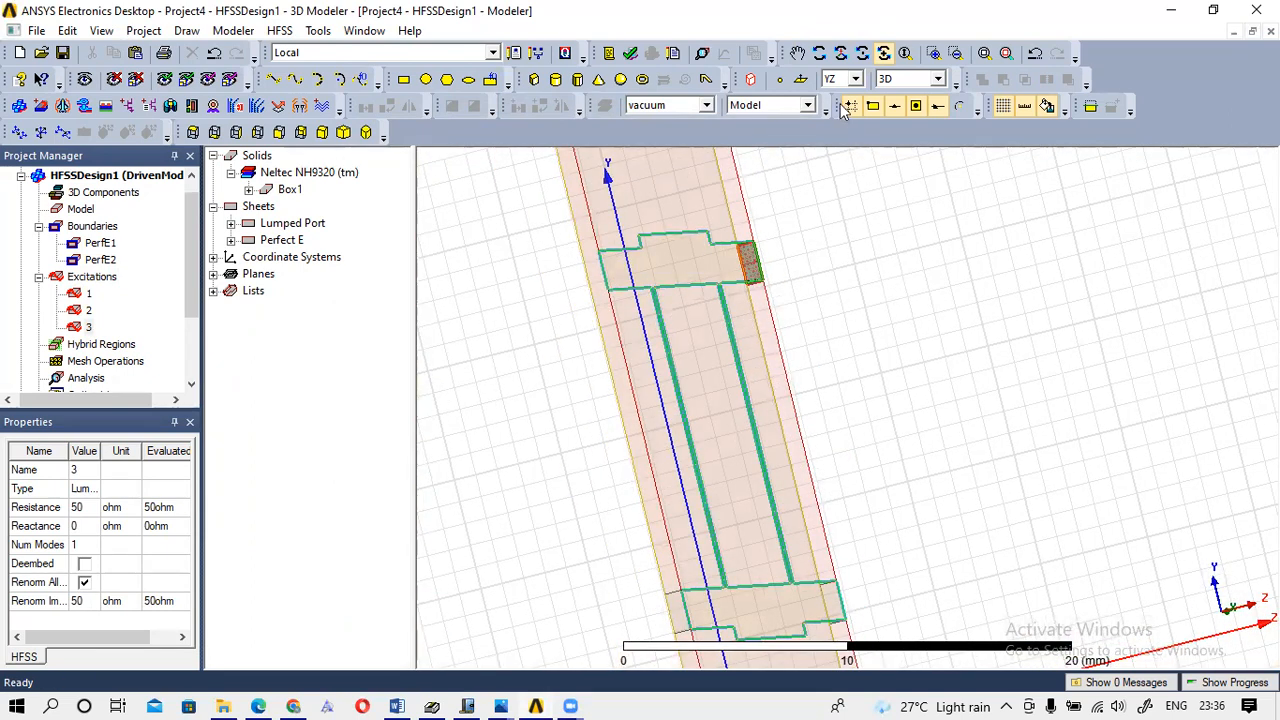
{"action": "left_click", "coordinate": [847, 252]}
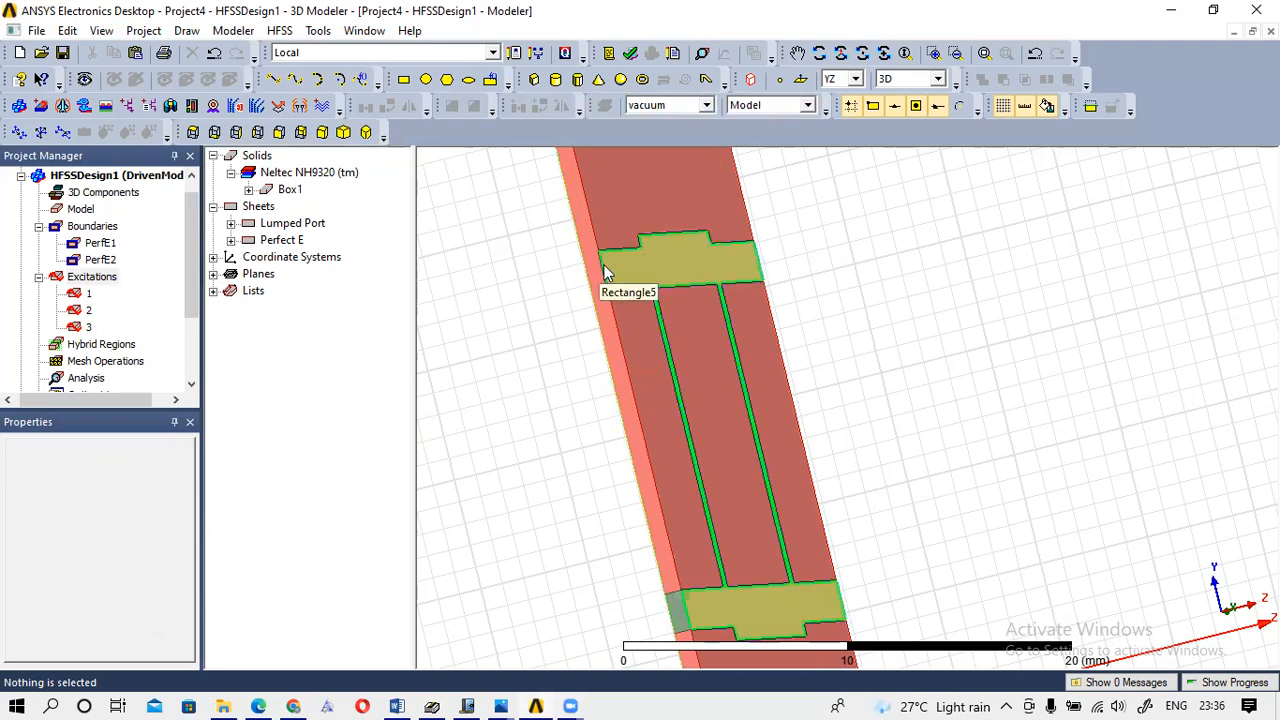
Draw a new rectangle sheet from 0, 23, -2 to 0, 21.2, 0.762.
{"action": "left_click", "coordinate": [403, 80]}
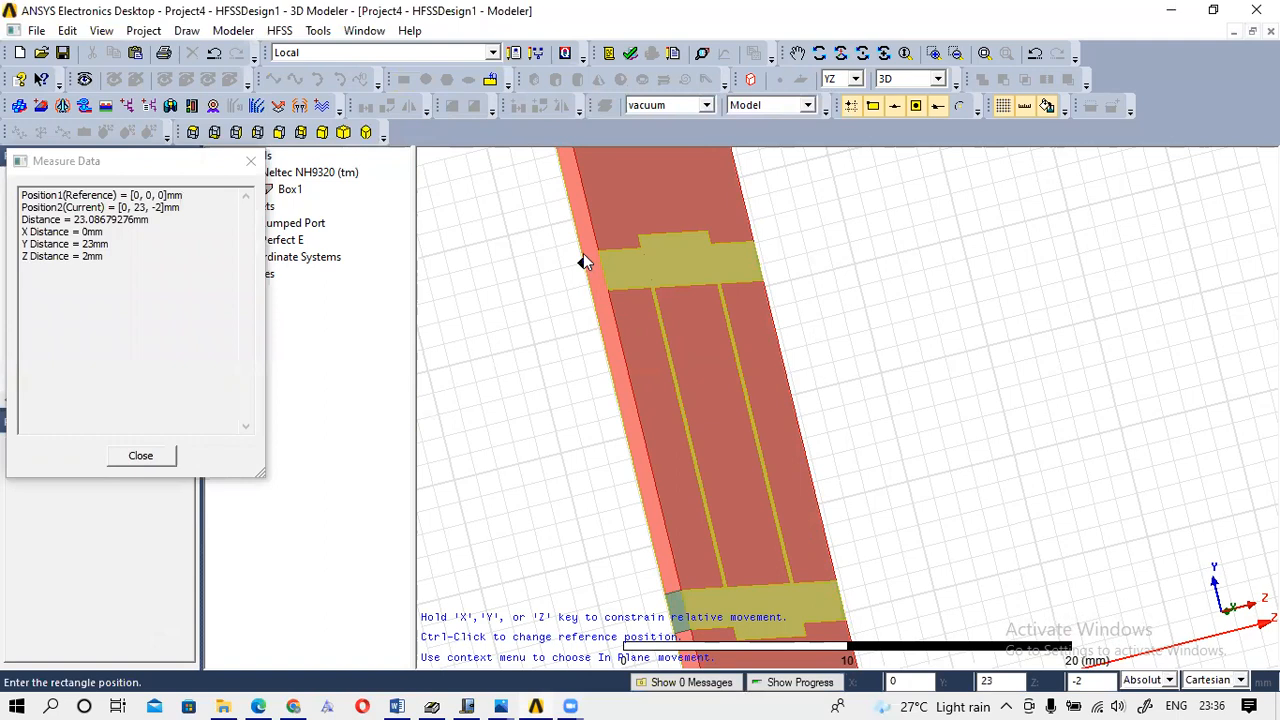
{"action": "left_click", "coordinate": [580, 257]}
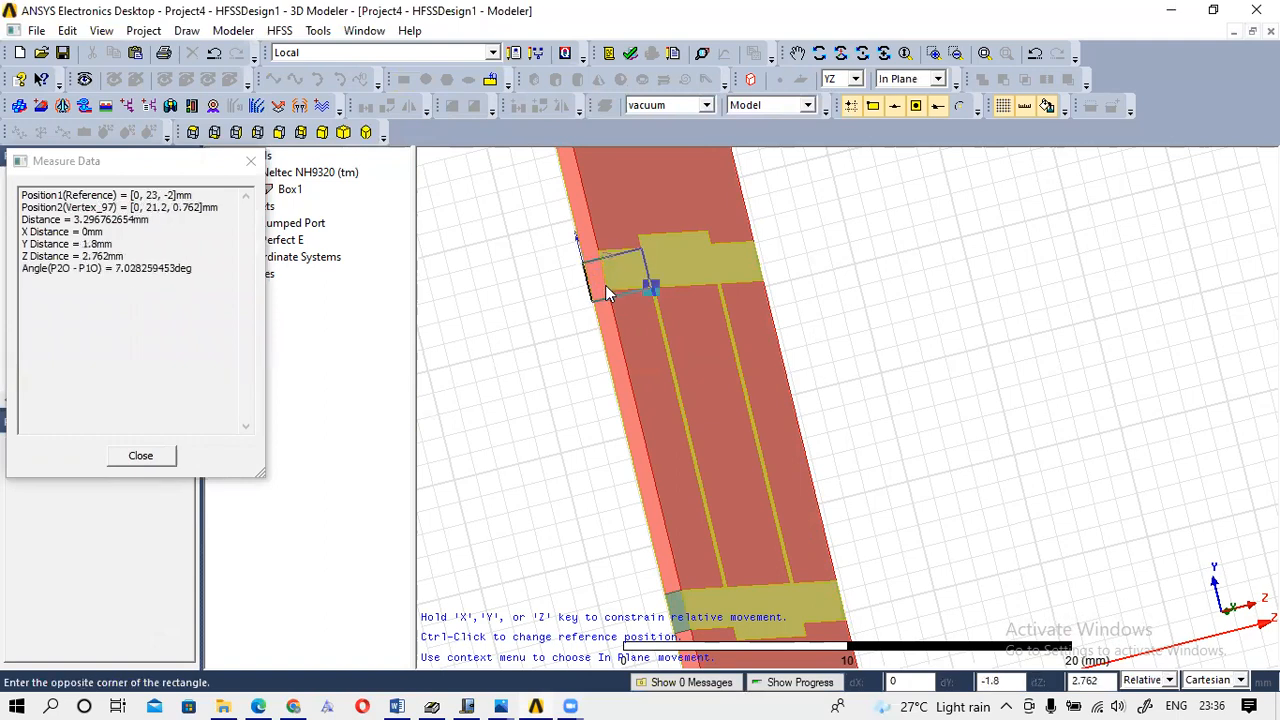
{"action": "left_click", "coordinate": [605, 285]}
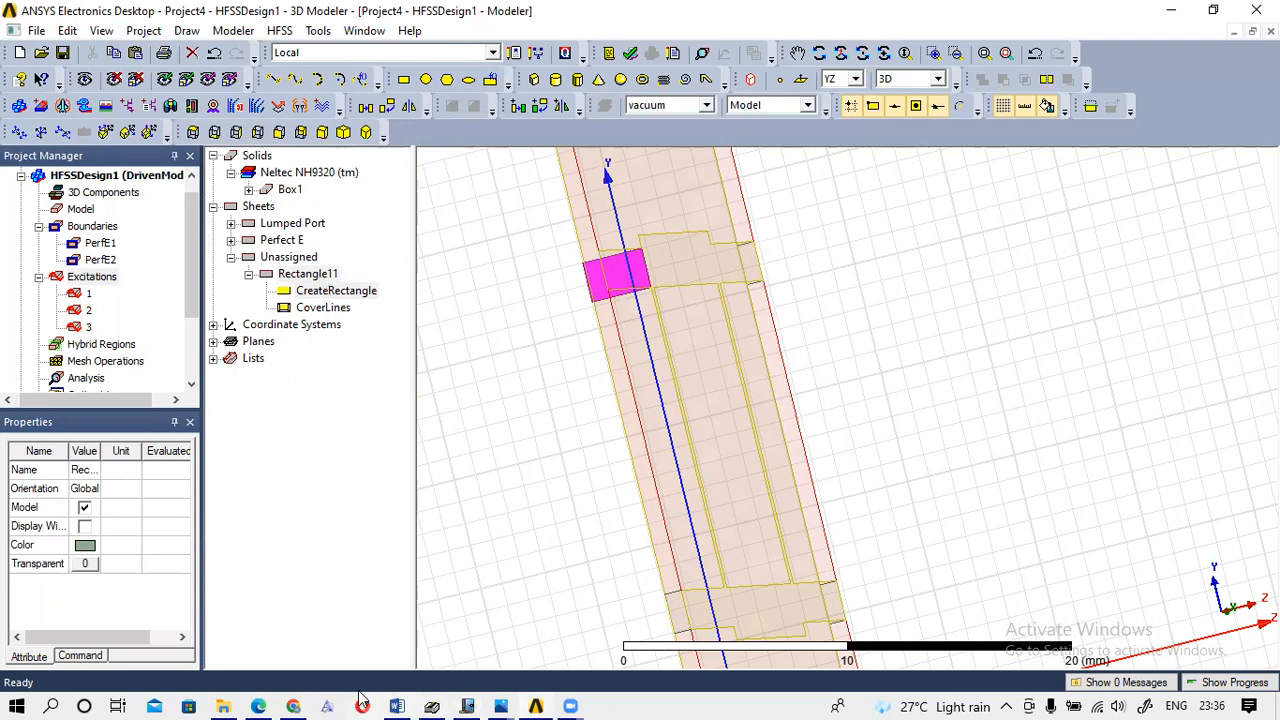
Switch over to the Windows Journal sketch notes.
{"action": "mouse_move", "coordinate": [400, 698]}
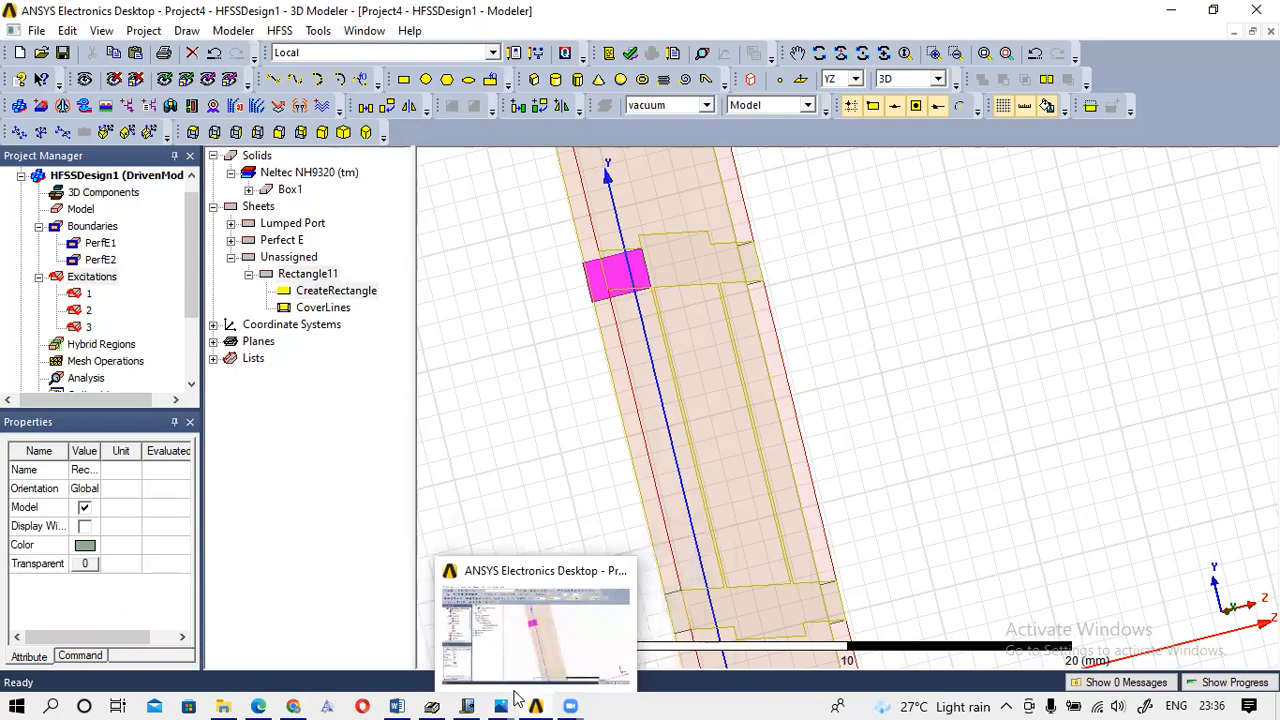
{"action": "mouse_move", "coordinate": [486, 697]}
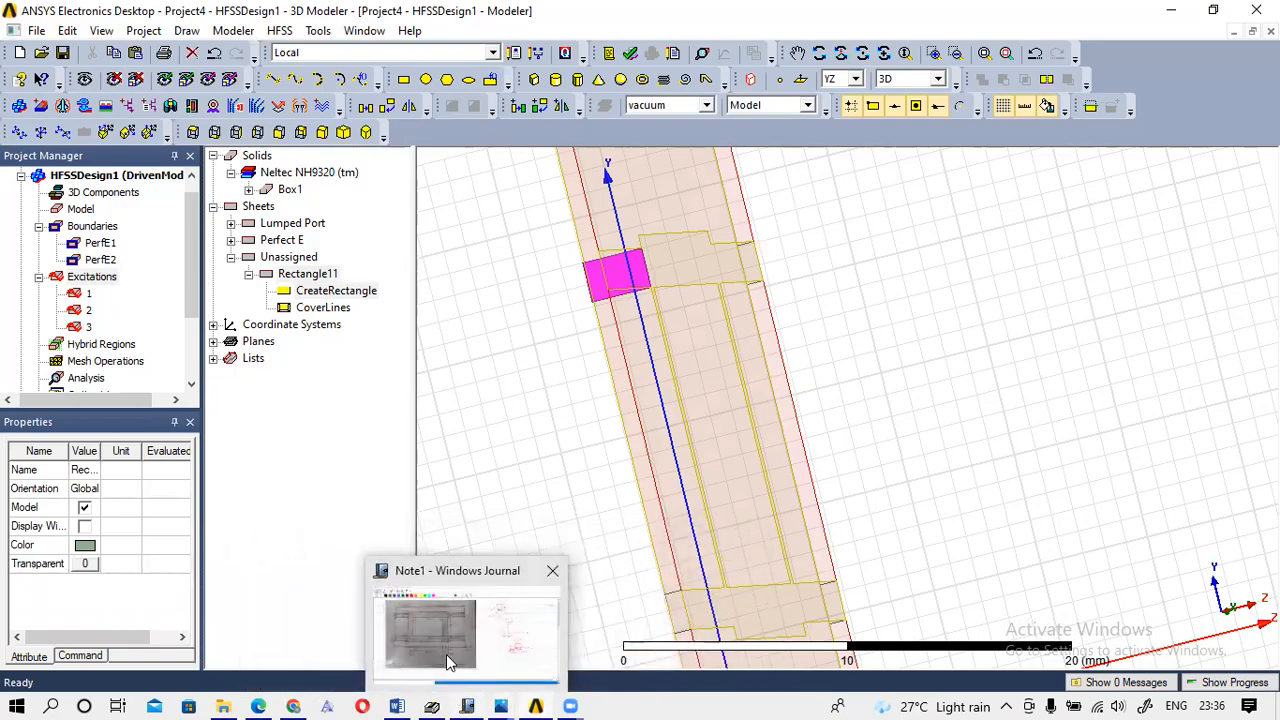
{"action": "left_click", "coordinate": [451, 660]}
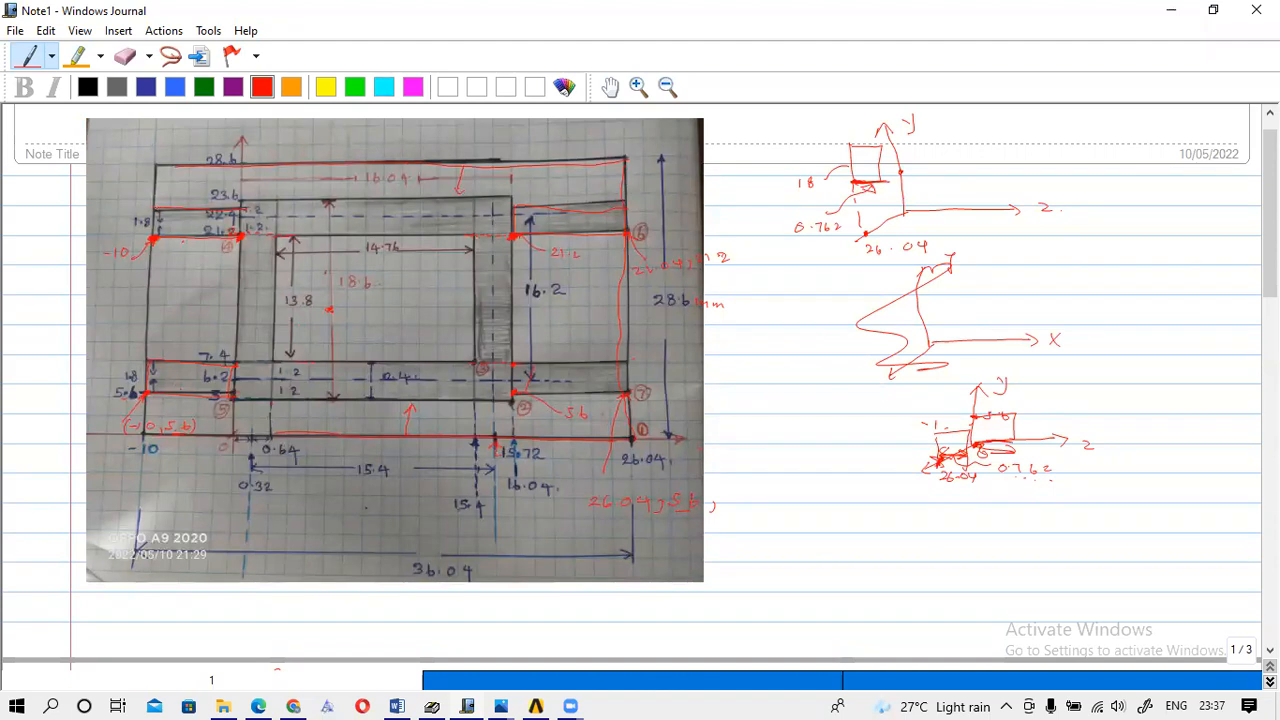
Add a red mark beside the 1.8 label and erase the old bracket and -10 note.
{"action": "left_click_drag", "start_coordinate": [141, 201], "coordinate": [140, 224]}
{"action": "left_click", "coordinate": [125, 56]}
{"action": "mouse_move", "coordinate": [165, 243]}
{"action": "left_mouse_down"}
{"action": "mouse_move", "coordinate": [126, 229]}
{"action": "mouse_move", "coordinate": [171, 194]}
{"action": "left_mouse_up"}
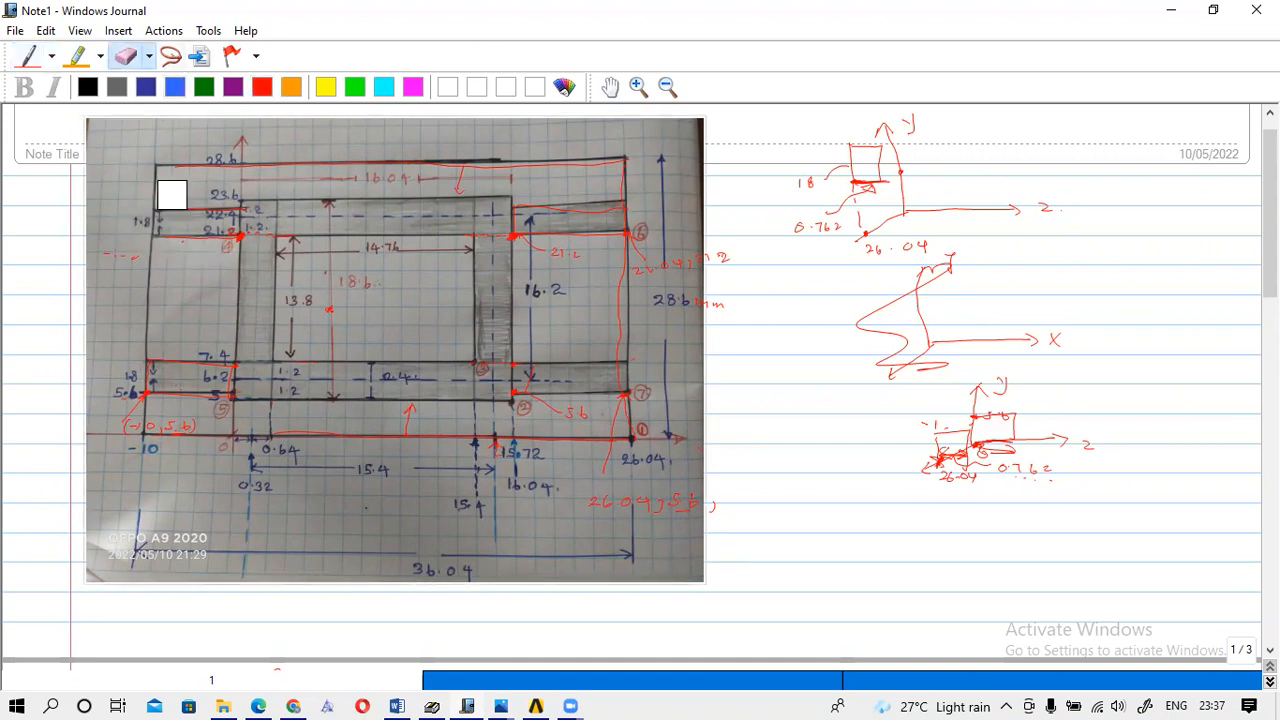
{"action": "left_click", "coordinate": [27, 57]}
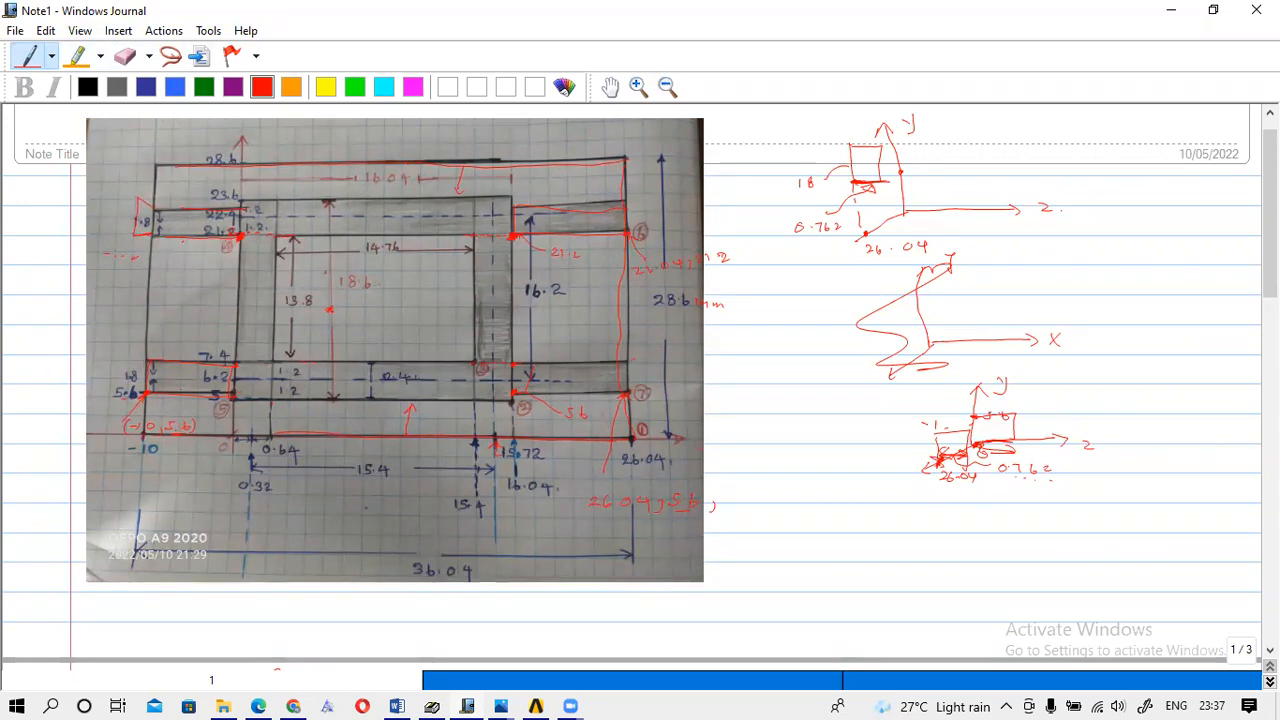
Write the corner coordinate -10,21.2,0 in red at the photo's top-left.
{"action": "left_click_drag", "start_coordinate": [94, 160], "coordinate": [99, 160]}
{"action": "left_click_drag", "start_coordinate": [104, 154], "coordinate": [104, 164]}
{"action": "left_click_drag", "start_coordinate": [112, 155], "coordinate": [116, 158]}
{"action": "left_click_drag", "start_coordinate": [149, 154], "coordinate": [156, 163]}
{"action": "left_click_drag", "start_coordinate": [166, 157], "coordinate": [164, 162]}
{"action": "left_click_drag", "start_coordinate": [175, 153], "coordinate": [174, 154]}
Mark the small box and circle 0.762mm in the port sketch, and note 1.8 by the corner.
{"action": "mouse_move", "coordinate": [856, 158]}
{"action": "left_mouse_down"}
{"action": "mouse_move", "coordinate": [880, 163]}
{"action": "mouse_move", "coordinate": [868, 164]}
{"action": "left_mouse_up"}
{"action": "mouse_move", "coordinate": [848, 158]}
{"action": "left_mouse_down"}
{"action": "mouse_move", "coordinate": [874, 164]}
{"action": "mouse_move", "coordinate": [849, 150]}
{"action": "mouse_move", "coordinate": [844, 118]}
{"action": "mouse_move", "coordinate": [876, 126]}
{"action": "left_mouse_up"}
{"action": "mouse_move", "coordinate": [896, 122]}
{"action": "left_mouse_down"}
{"action": "mouse_move", "coordinate": [908, 118]}
{"action": "mouse_move", "coordinate": [842, 133]}
{"action": "mouse_move", "coordinate": [908, 120]}
{"action": "left_mouse_up"}
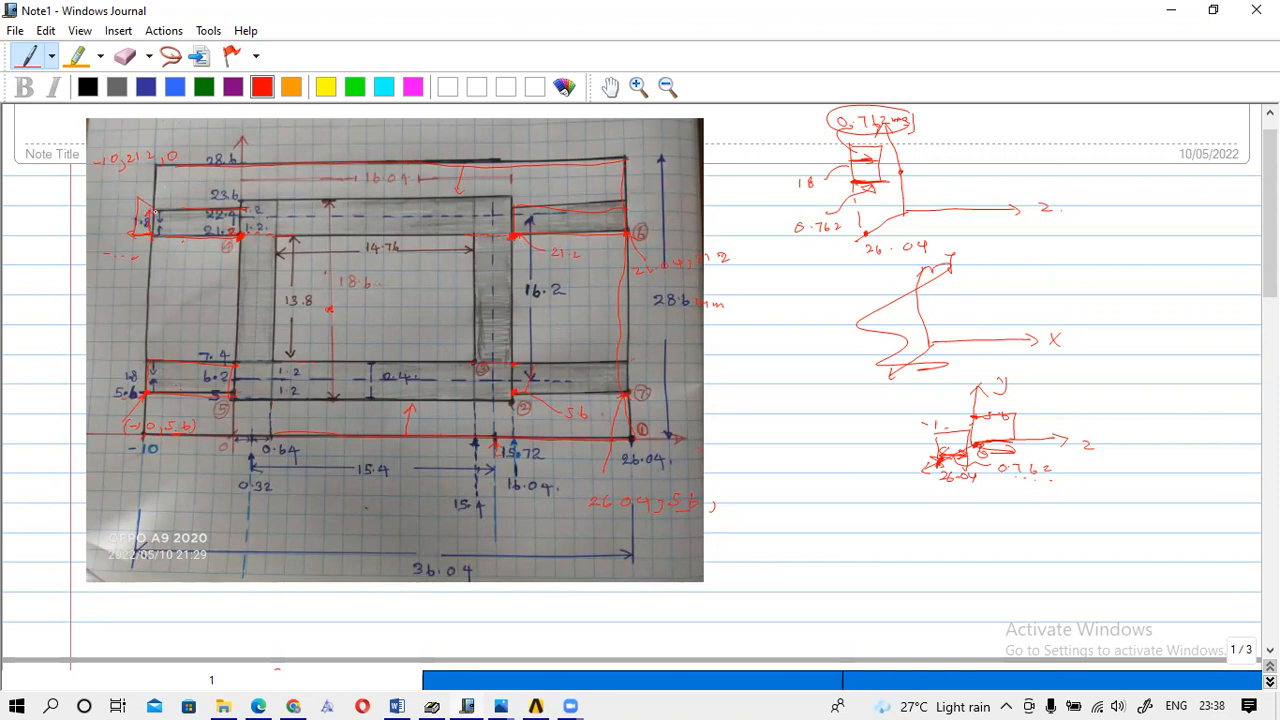
{"action": "left_click_drag", "start_coordinate": [117, 183], "coordinate": [115, 191]}
Return to the HFSS modeler.
{"action": "mouse_move", "coordinate": [463, 697]}
{"action": "mouse_move", "coordinate": [536, 706]}
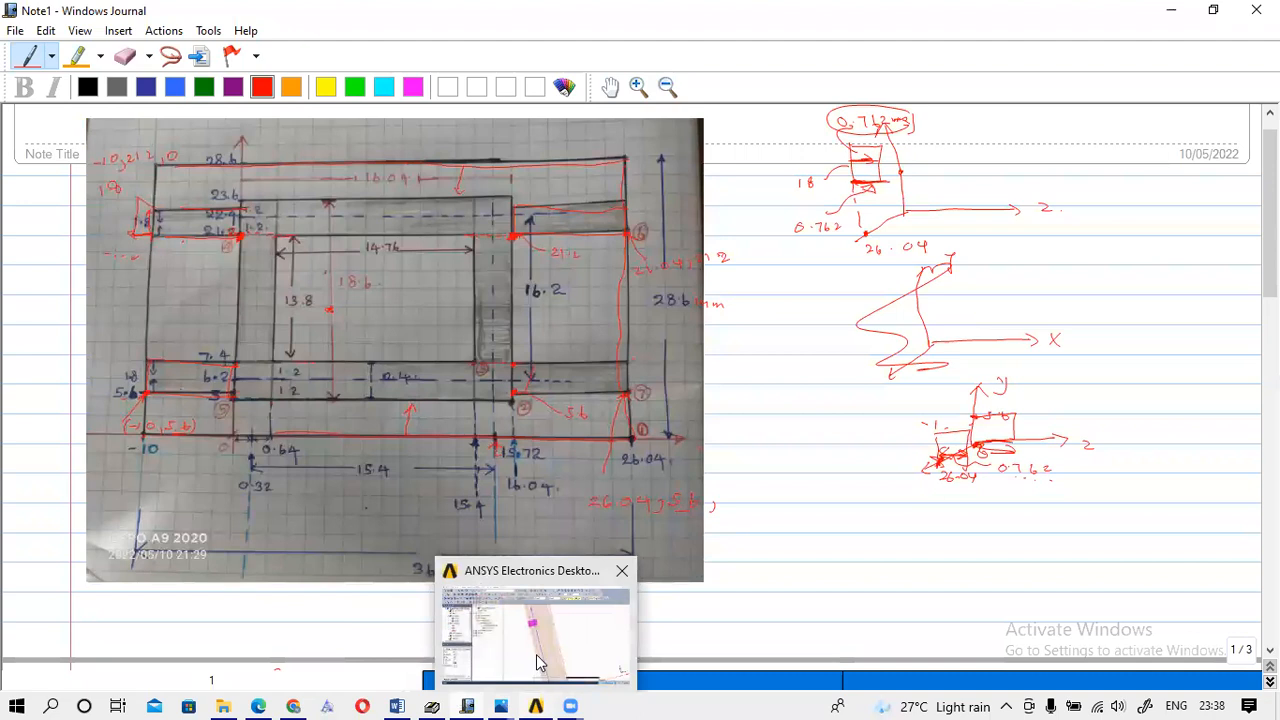
{"action": "left_click", "coordinate": [538, 662]}
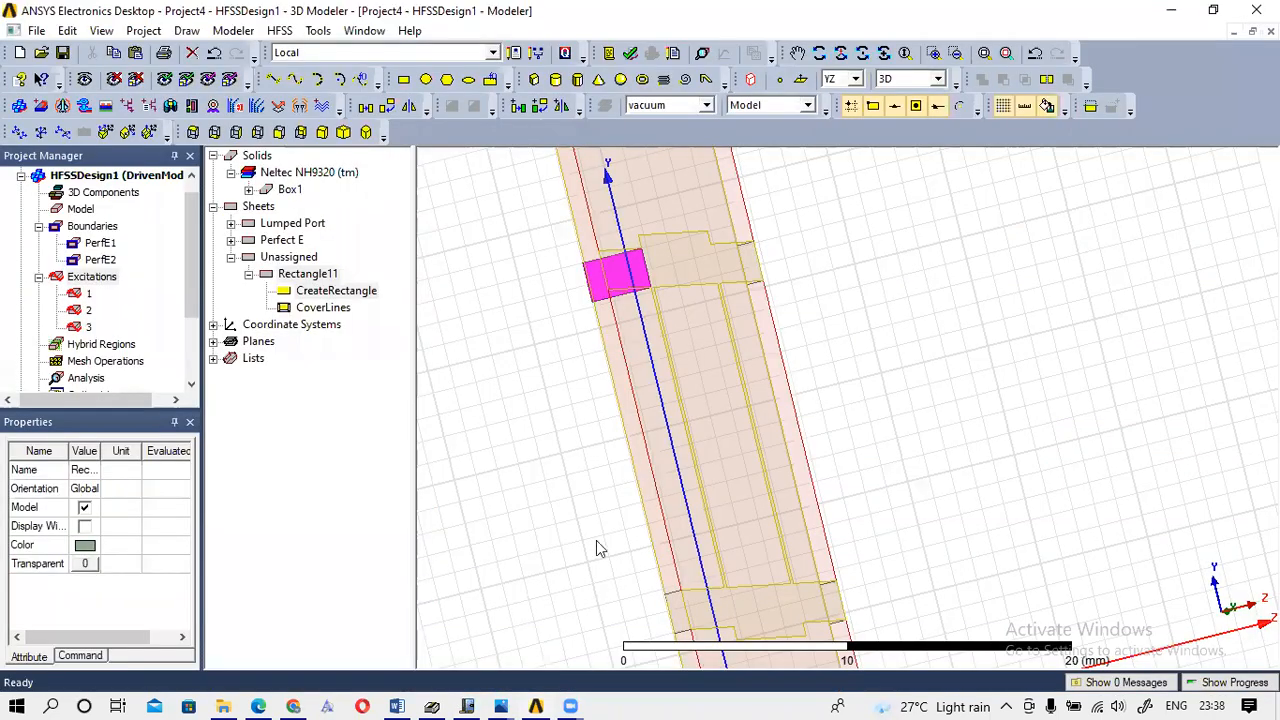
Set Rectangle11's position to -10, 21.2, 0.
{"action": "double_click", "coordinate": [330, 289]}
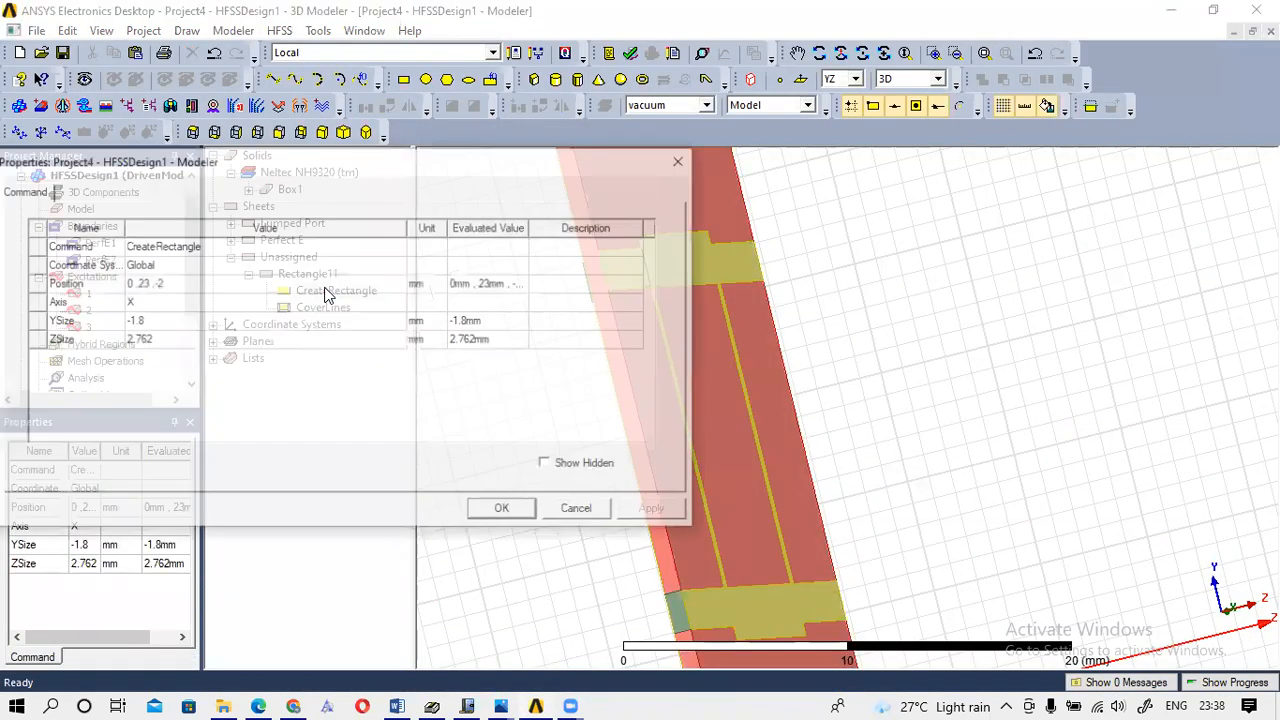
{"action": "left_click", "coordinate": [128, 284]}
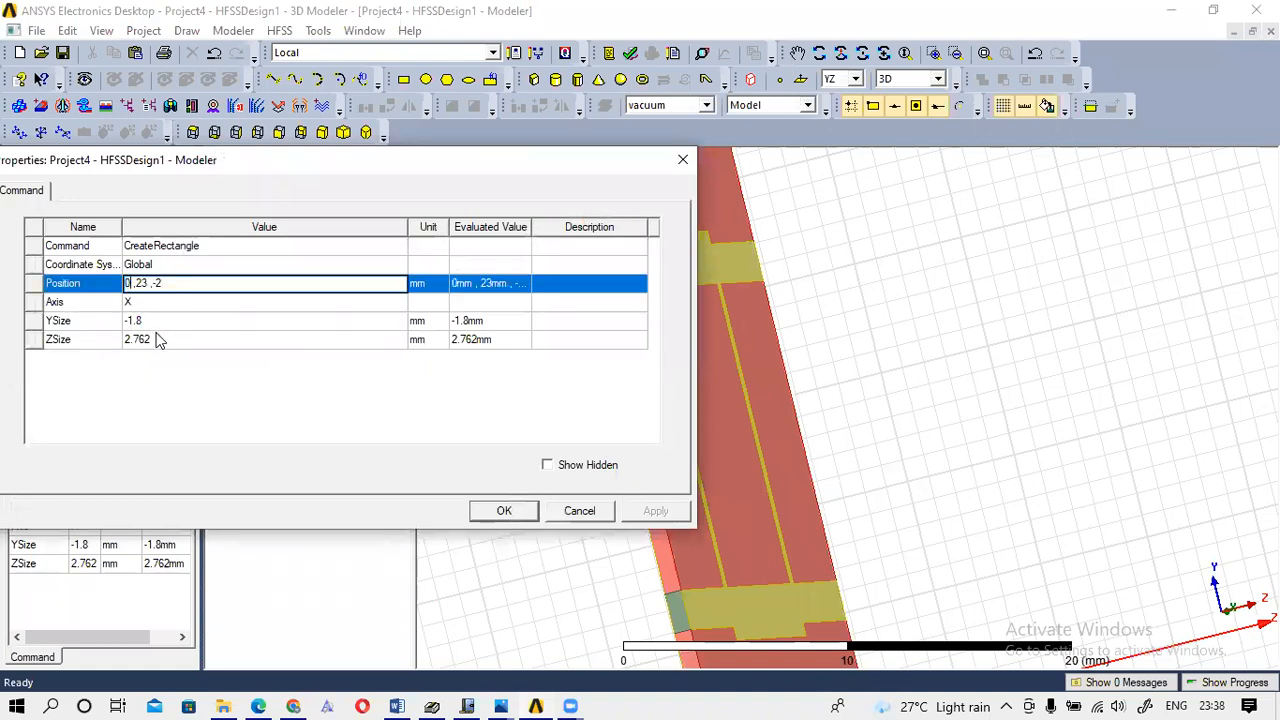
{"action": "key", "text": "Delete"}
{"action": "type", "text": "-10"}
{"action": "left_click", "coordinate": [157, 284]}
{"action": "key", "text": "BackSpace"}
{"action": "type", "text": "1.2"}
{"action": "left_click", "coordinate": [204, 283]}
{"action": "key", "text": "BackSpace"}
{"action": "key", "text": "BackSpace"}
{"action": "type", "text": "0"}
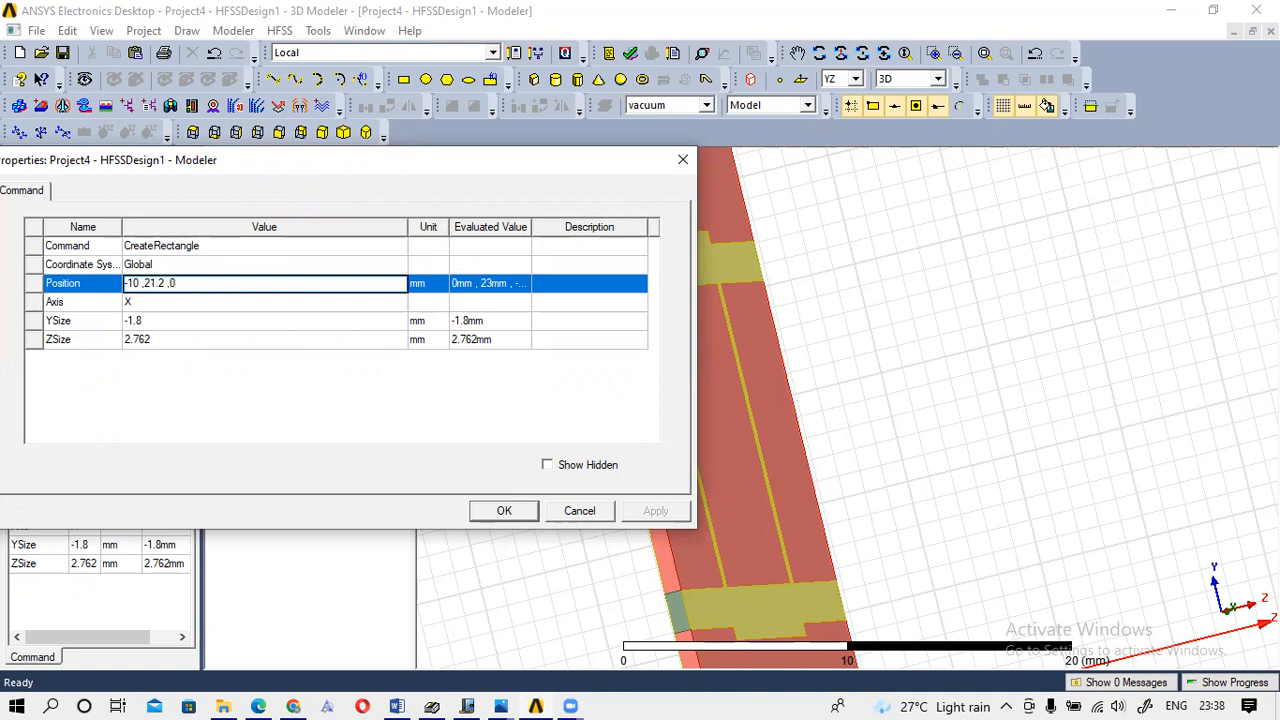
Check the Journal sketch, then set YSize 1.8 and ZSize 0.762 mm and apply.
{"action": "mouse_move", "coordinate": [433, 699]}
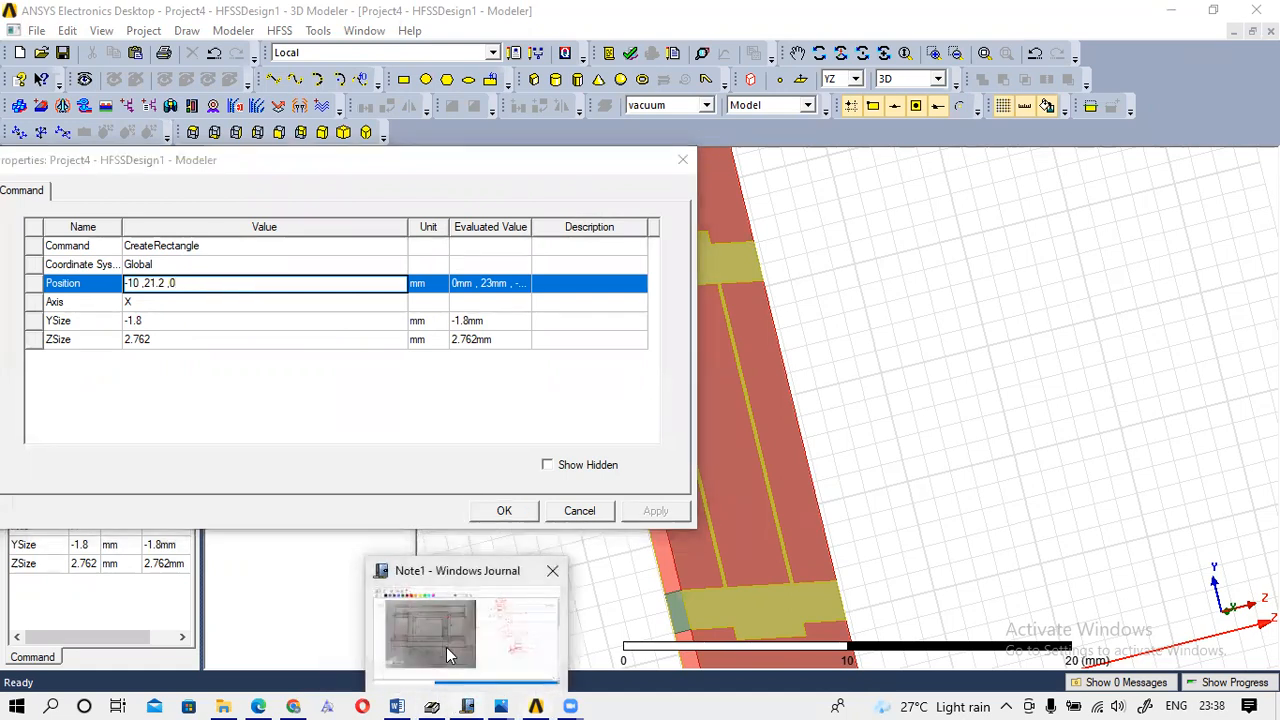
{"action": "left_click", "coordinate": [452, 650]}
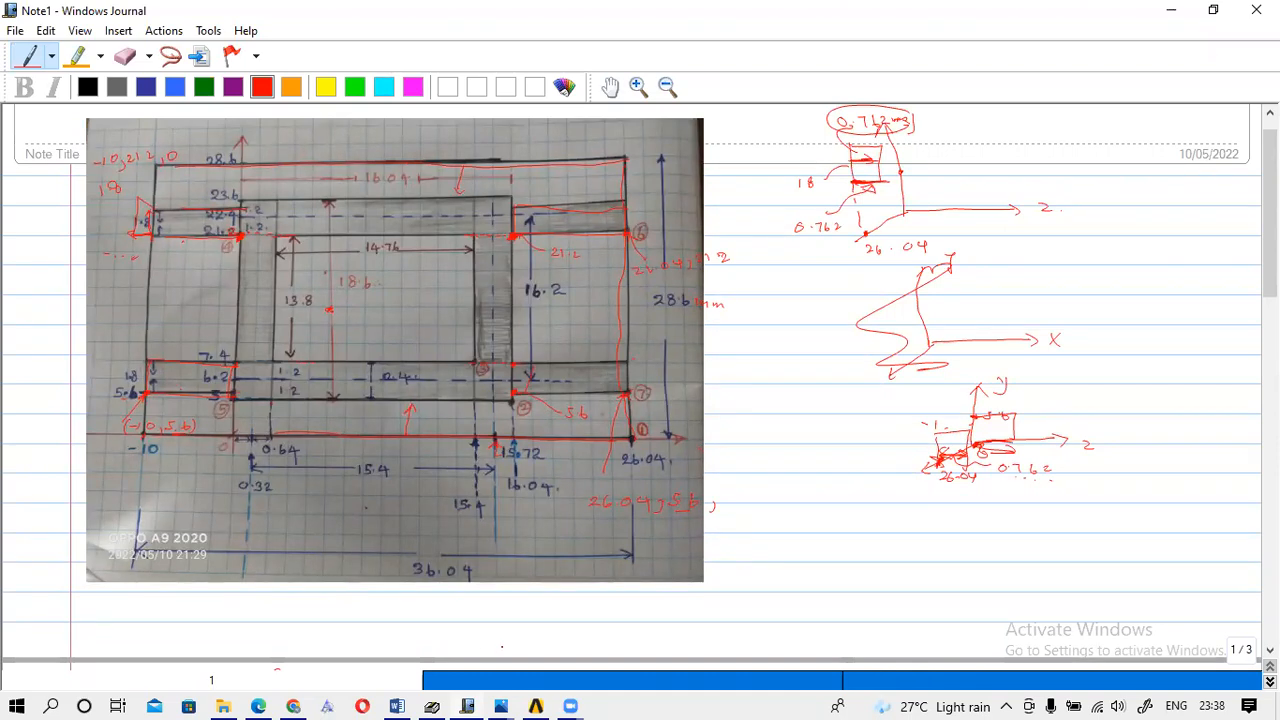
{"action": "left_click", "coordinate": [520, 647]}
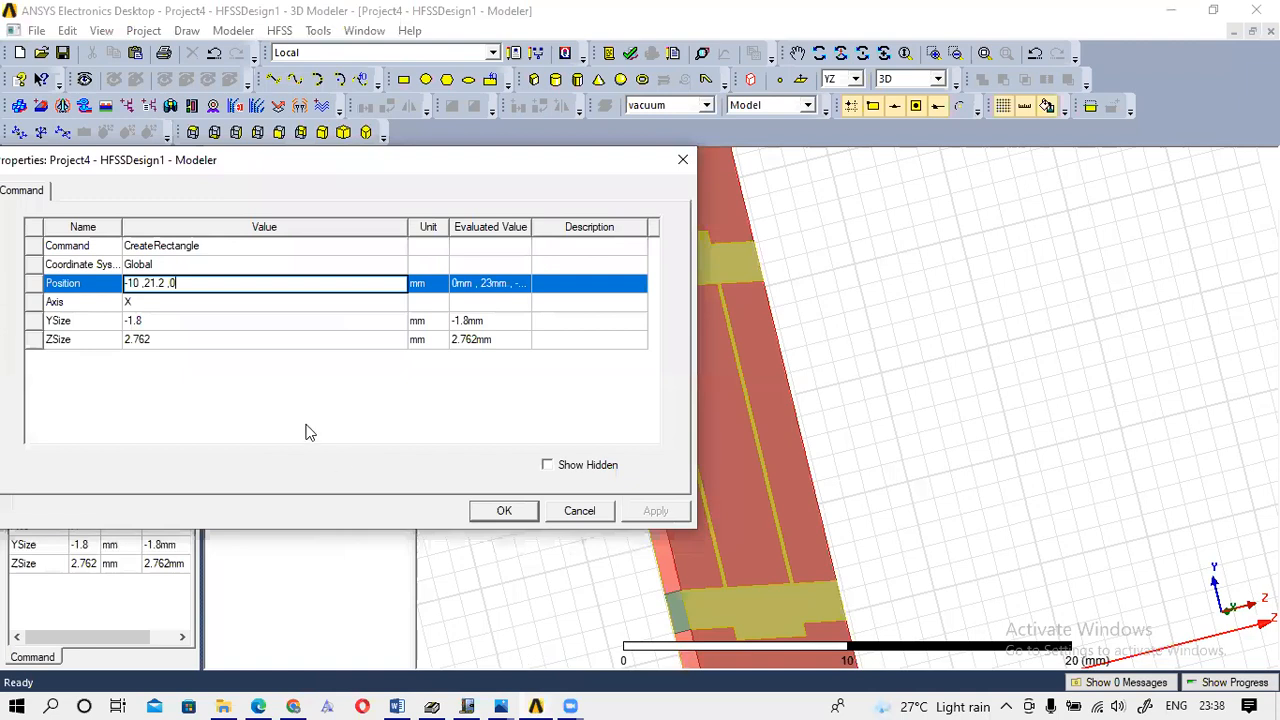
{"action": "left_click", "coordinate": [130, 322]}
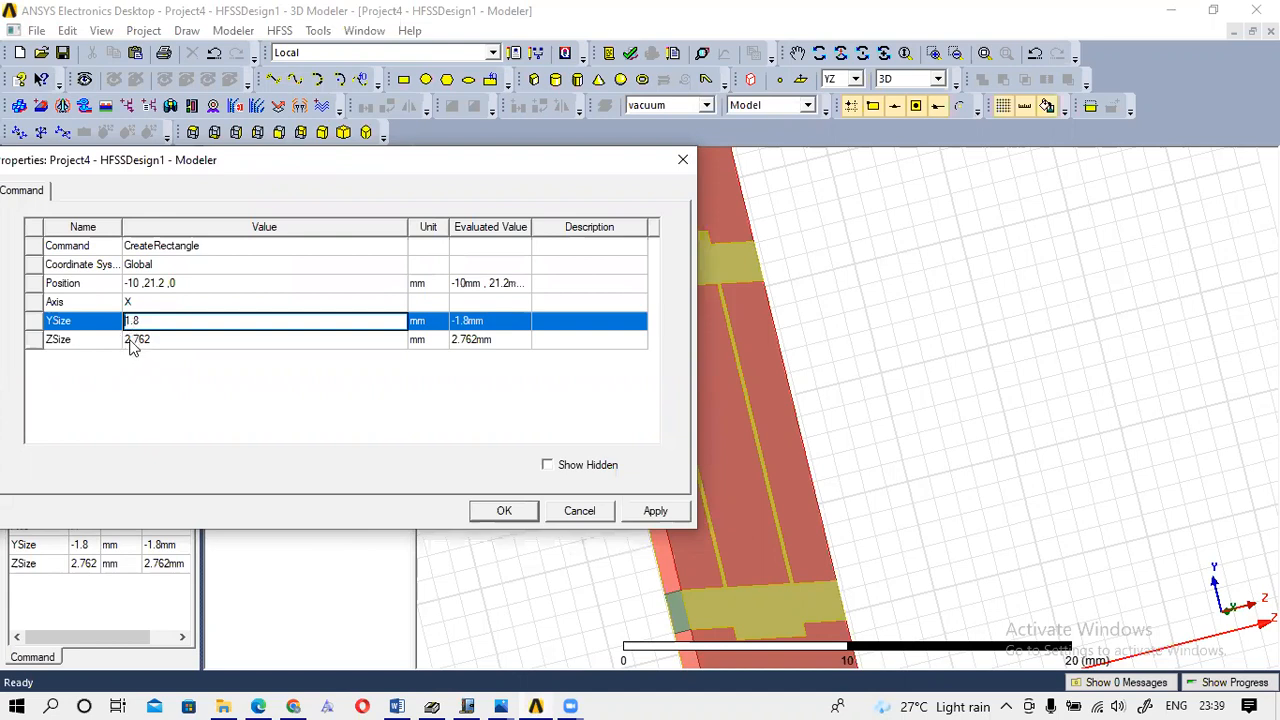
{"action": "left_click", "coordinate": [135, 341]}
{"action": "key", "text": "BackSpace"}
{"action": "type", "text": "0"}
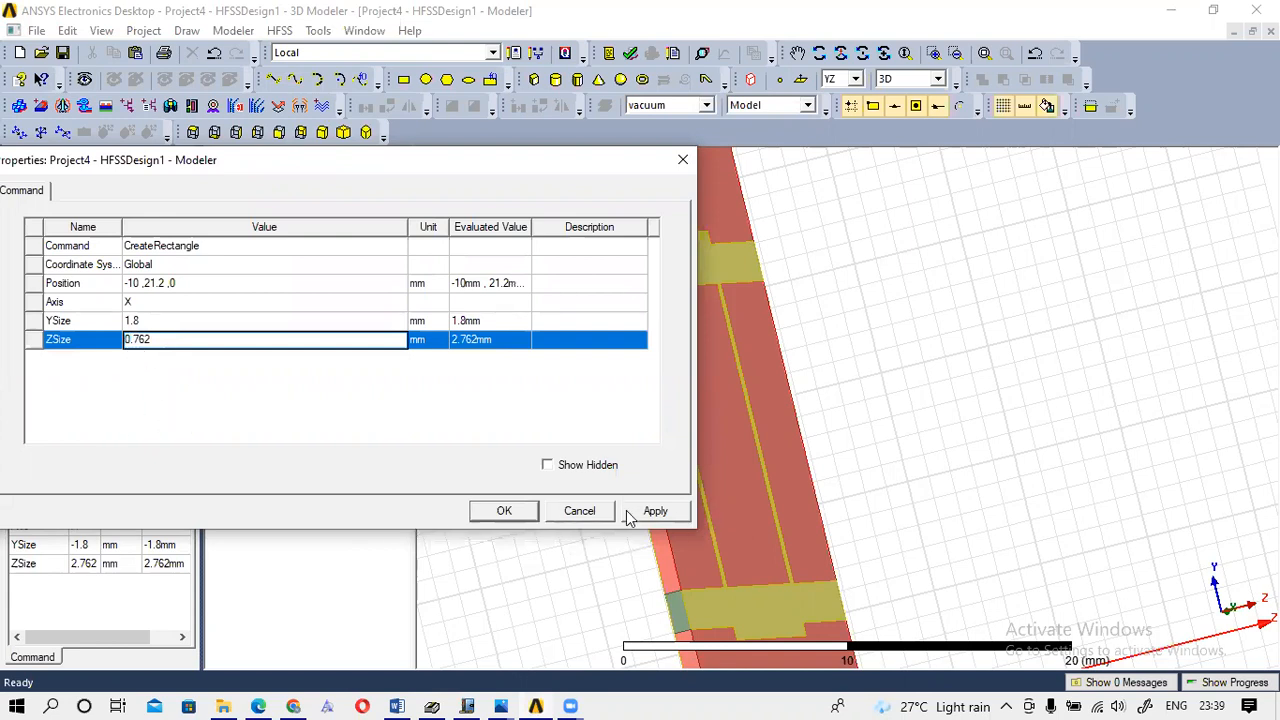
{"action": "left_click", "coordinate": [504, 510]}
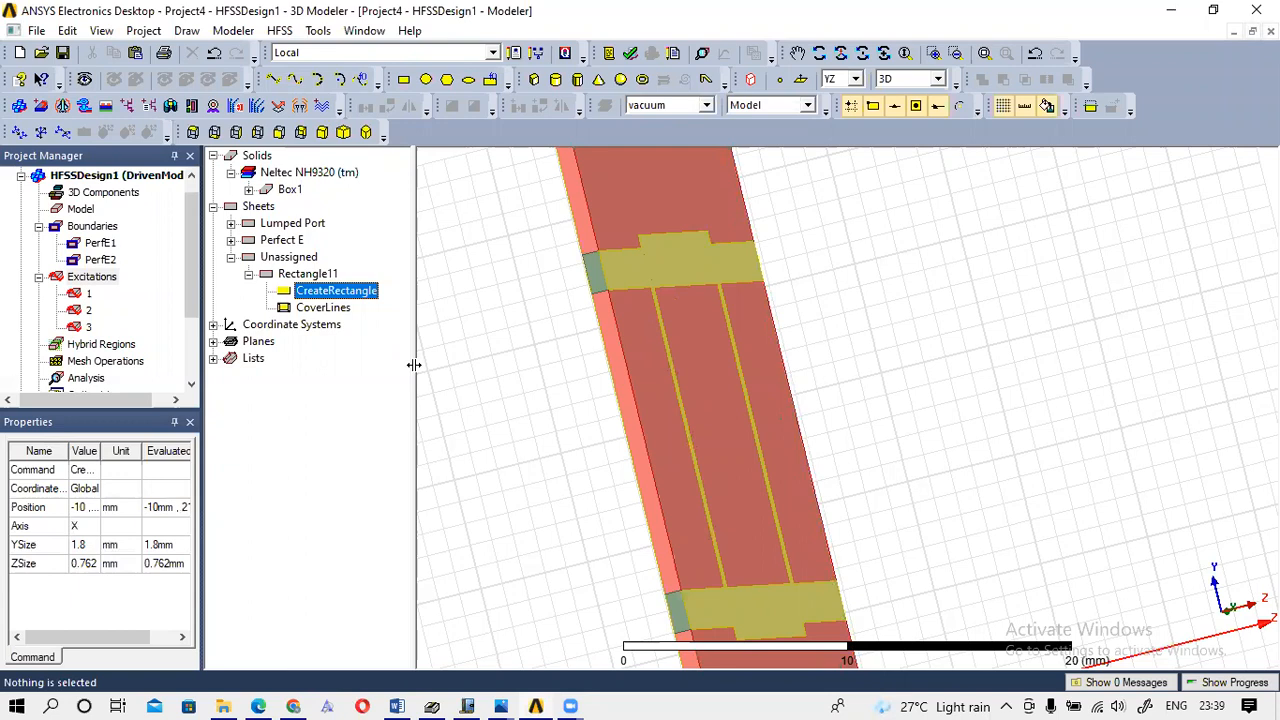
Assign Rectangle11 as lumped port 4 with 50 ohm impedance.
{"action": "left_click", "coordinate": [591, 270]}
{"action": "right_click", "coordinate": [593, 283]}
{"action": "mouse_move", "coordinate": [664, 540]}
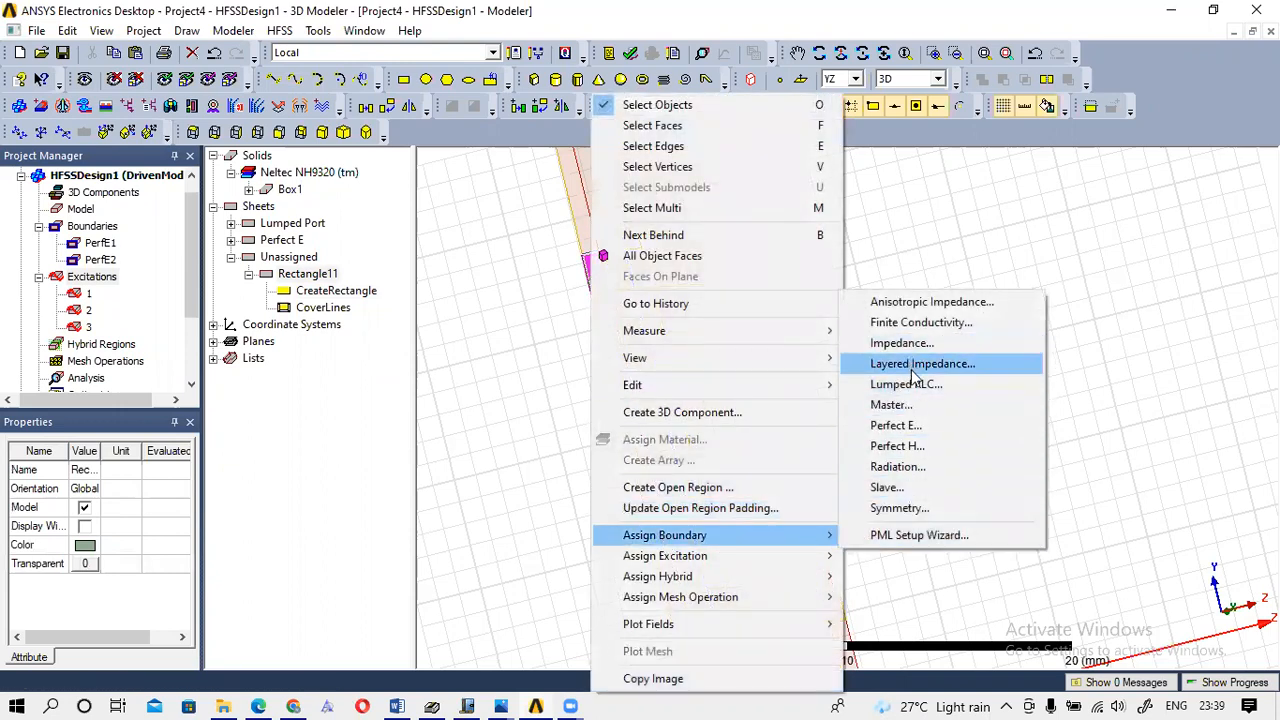
{"action": "mouse_move", "coordinate": [817, 553]}
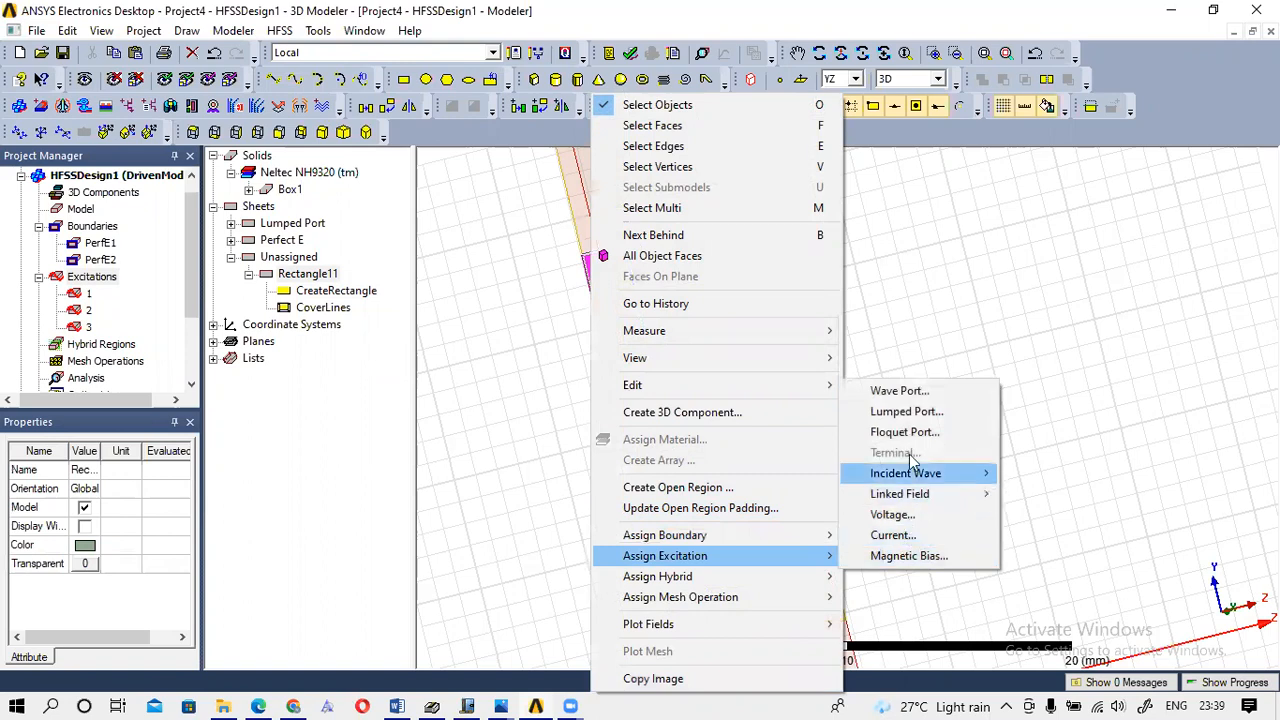
{"action": "left_click", "coordinate": [903, 416]}
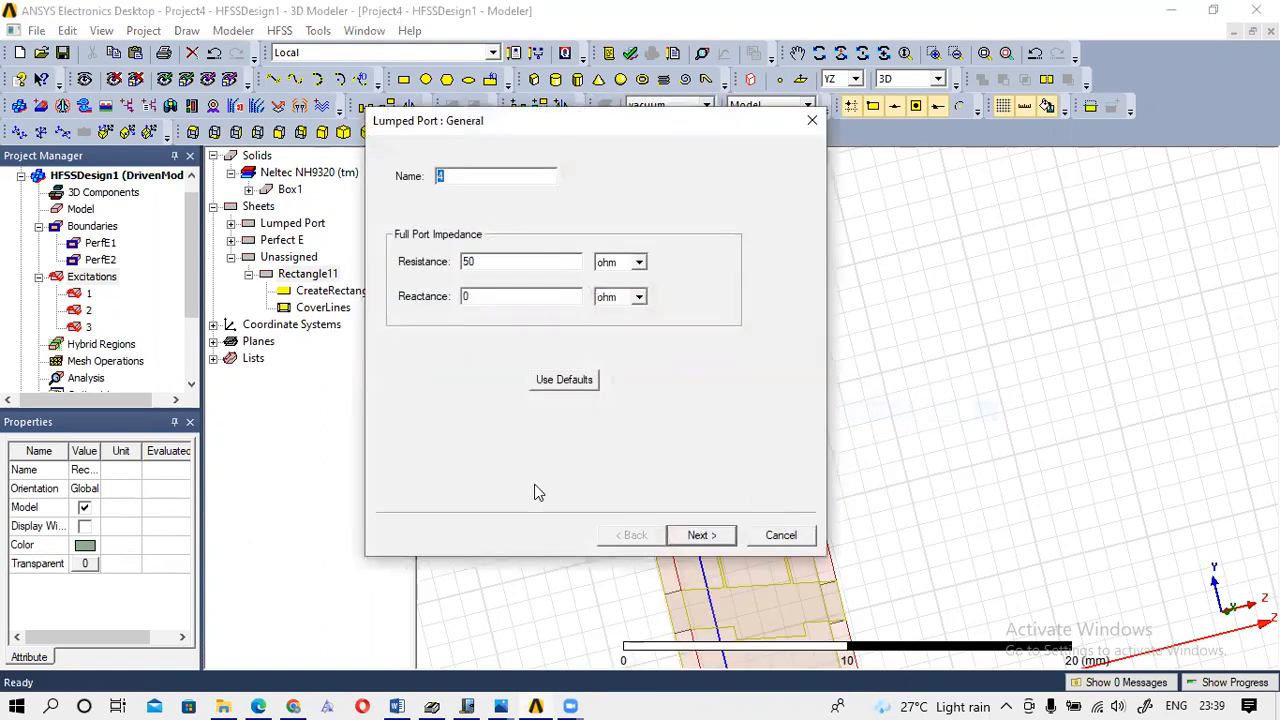
{"action": "left_click", "coordinate": [720, 536]}
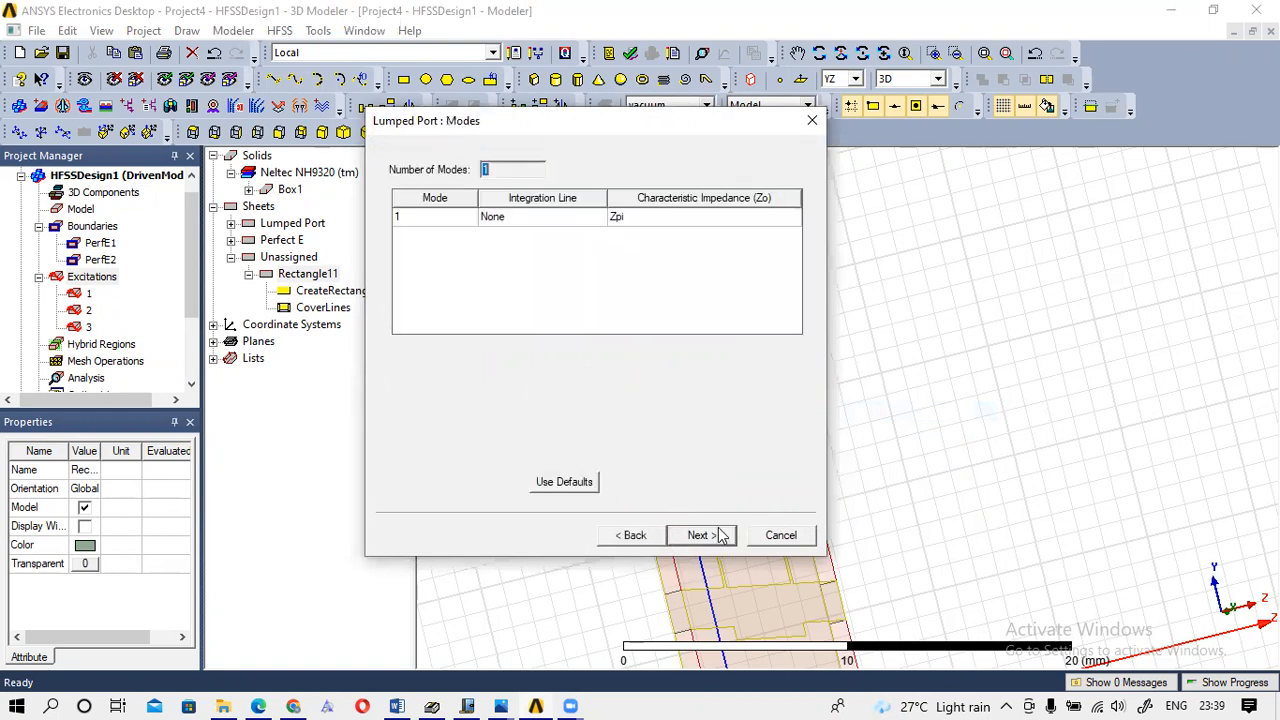
Draw port 4's integration line from the bottom edge centre to the top edge centre and finish.
{"action": "left_click", "coordinate": [522, 224]}
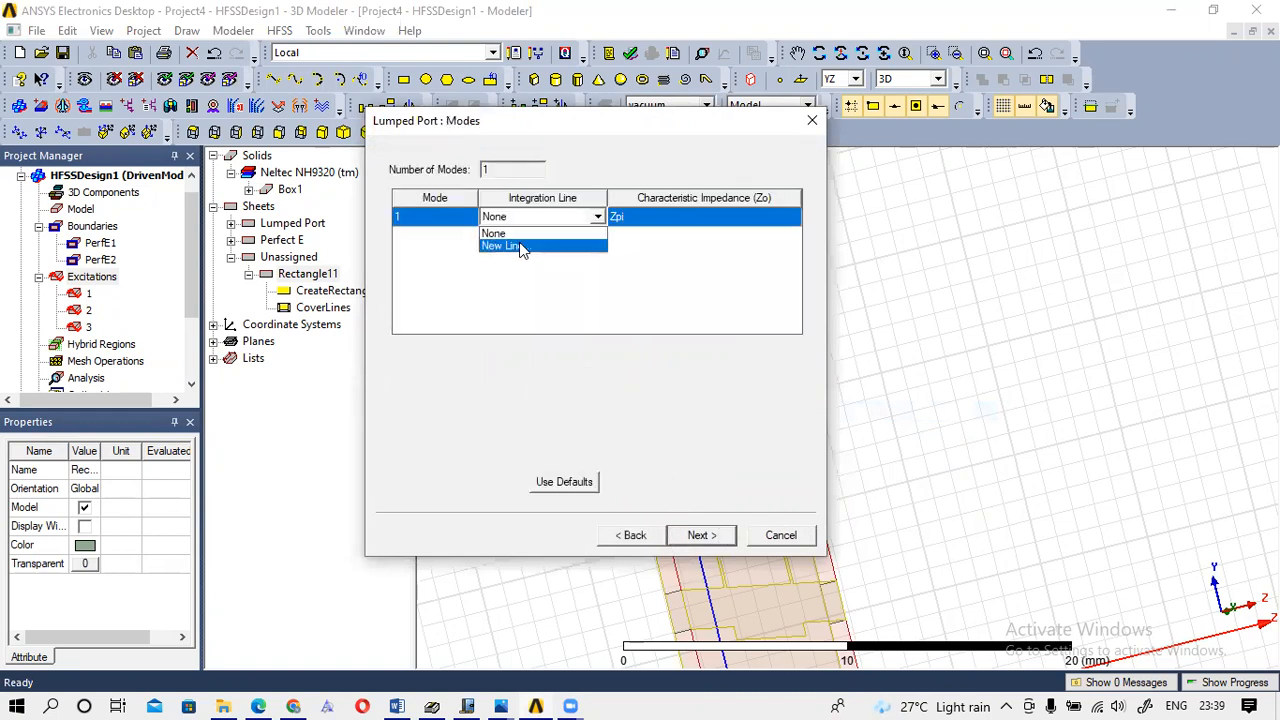
{"action": "left_click", "coordinate": [519, 247]}
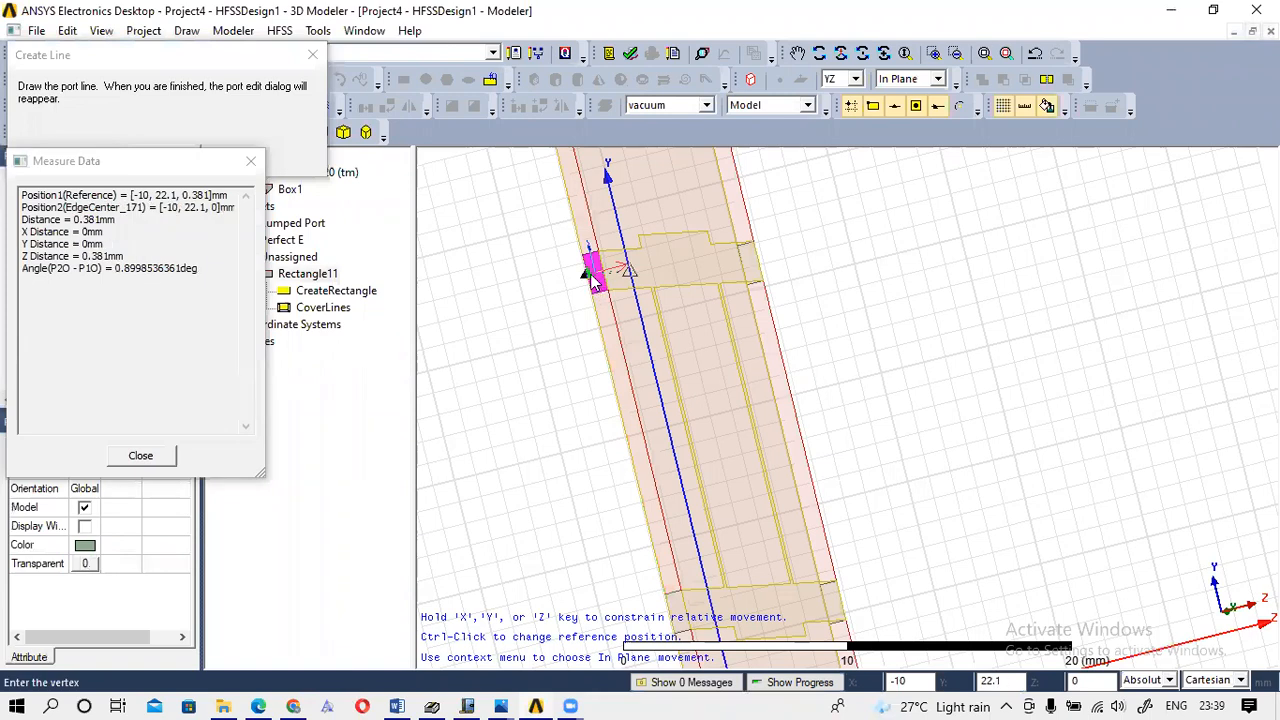
{"action": "left_click", "coordinate": [587, 276]}
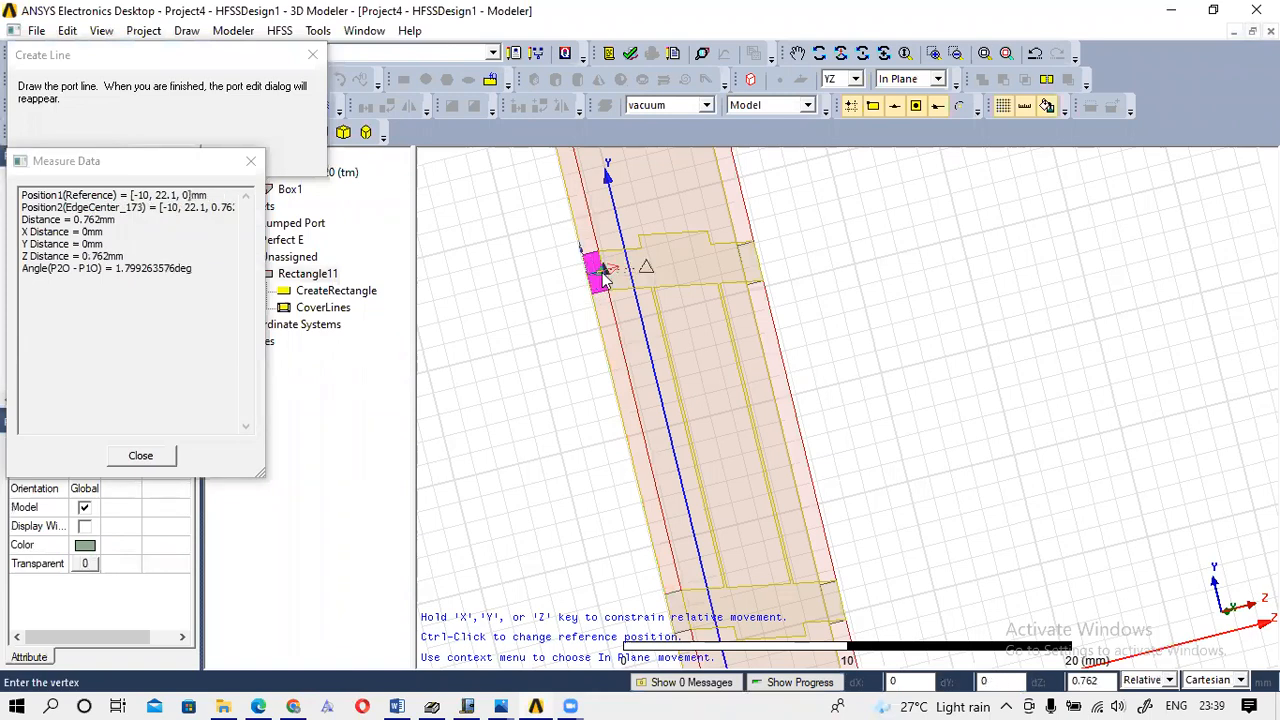
{"action": "left_click", "coordinate": [606, 270]}
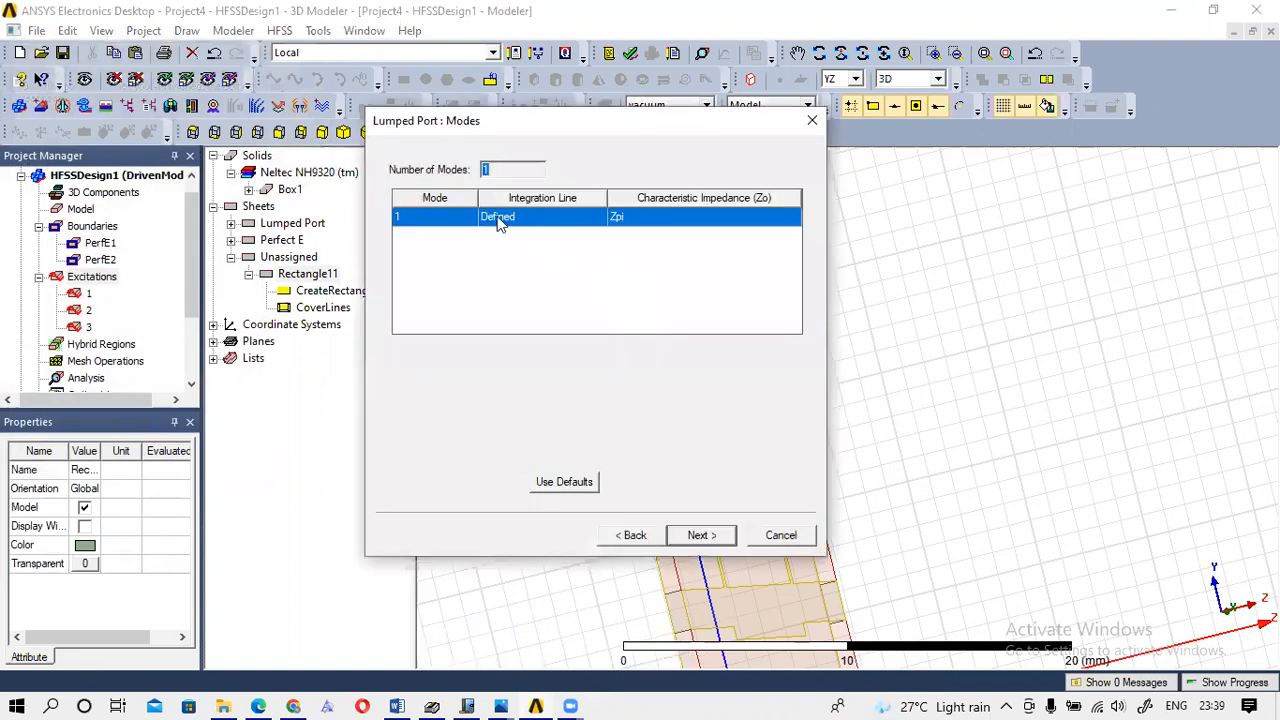
{"action": "left_click", "coordinate": [698, 535]}
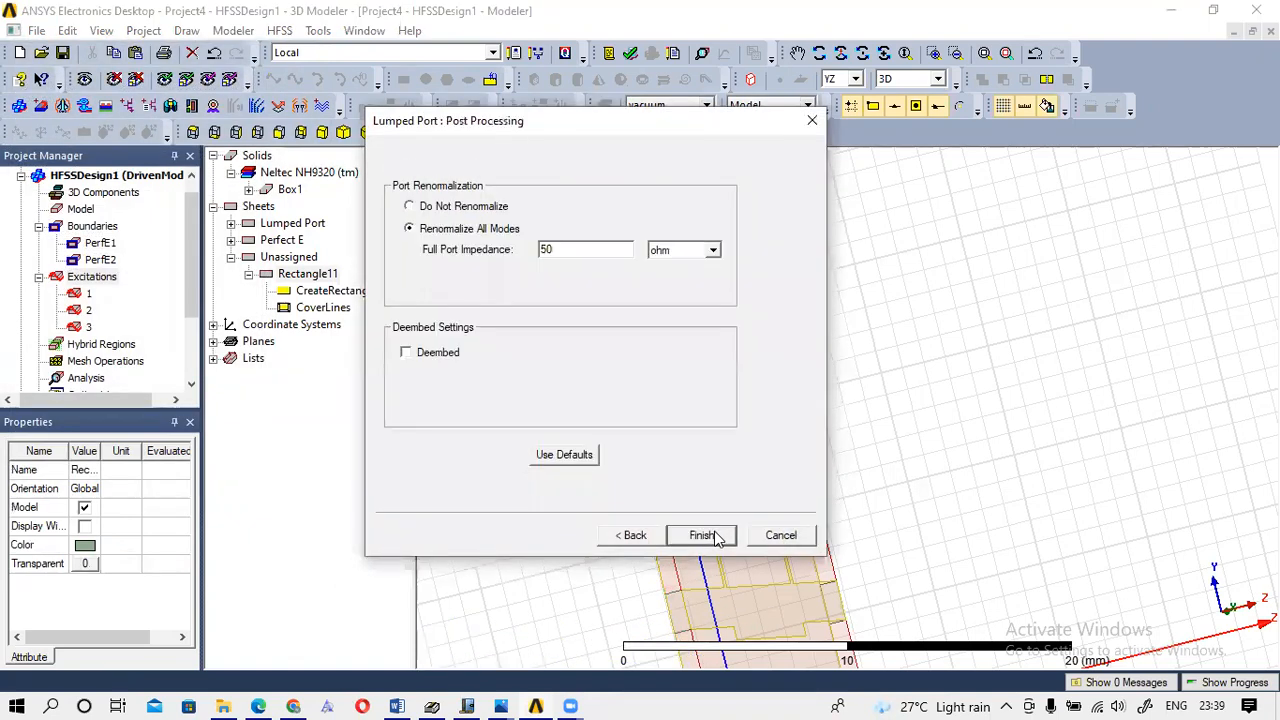
{"action": "left_click", "coordinate": [703, 536]}
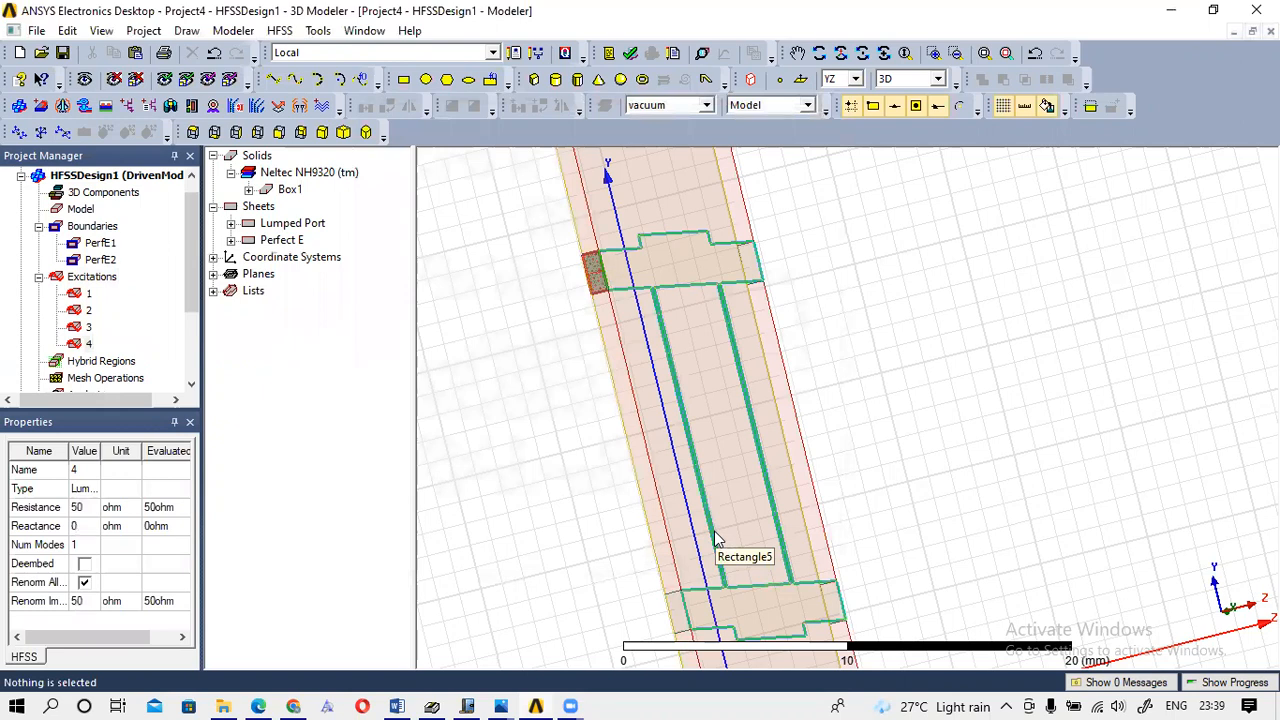
Change the drawing plane from YZ to XY.
{"action": "left_click", "coordinate": [838, 55]}
{"action": "left_click_drag", "start_coordinate": [800, 286], "coordinate": [826, 286]}
{"action": "left_click", "coordinate": [857, 80]}
{"action": "left_click", "coordinate": [851, 94]}
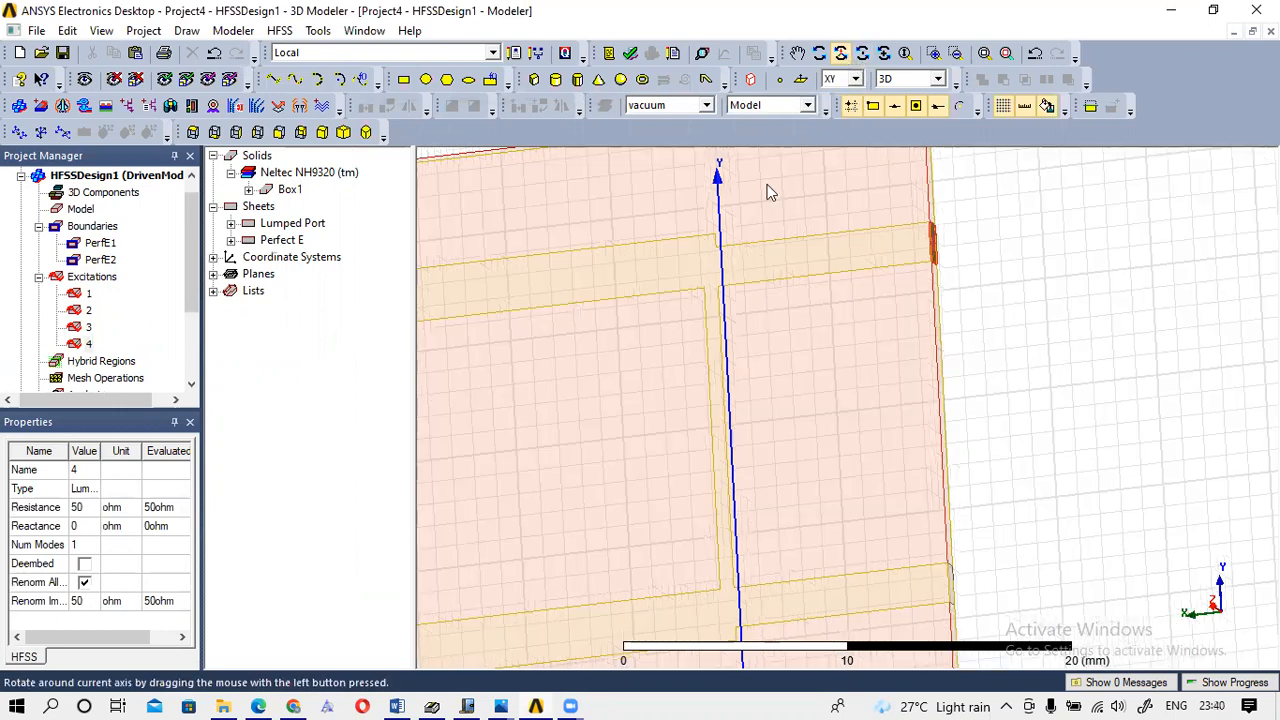
Show the whole coupler board flat from above, fitted and centred in the view.
{"action": "left_click", "coordinate": [879, 52]}
{"action": "mouse_move", "coordinate": [875, 199]}
{"action": "left_mouse_down"}
{"action": "mouse_move", "coordinate": [638, 212]}
{"action": "mouse_move", "coordinate": [520, 237]}
{"action": "mouse_move", "coordinate": [417, 234]}
{"action": "mouse_move", "coordinate": [487, 233]}
{"action": "left_mouse_up"}
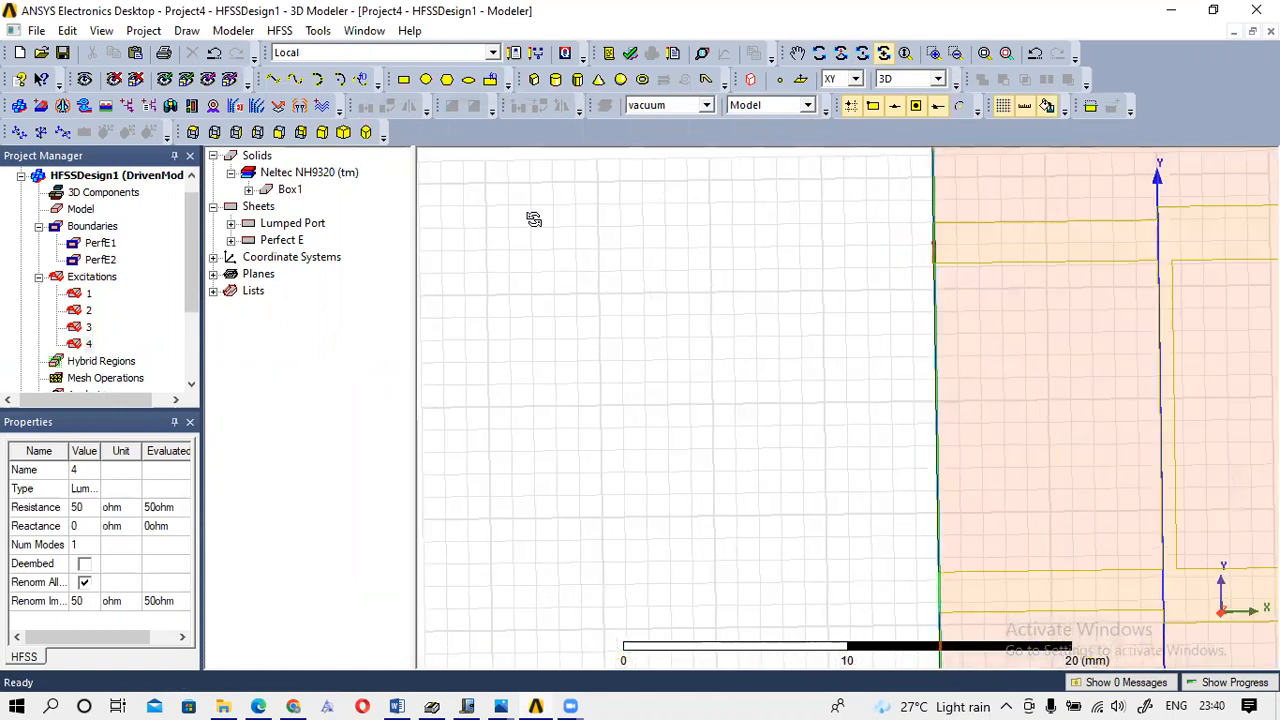
{"action": "left_click", "coordinate": [1006, 55]}
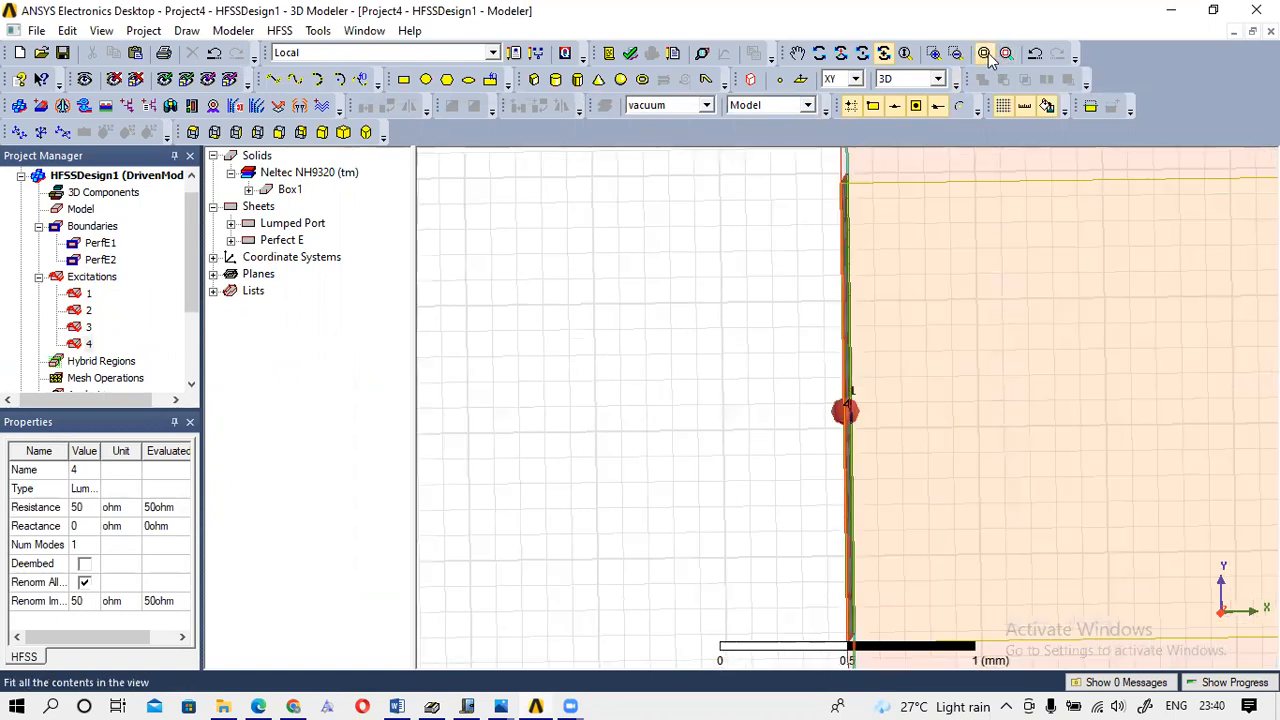
{"action": "left_click", "coordinate": [986, 56]}
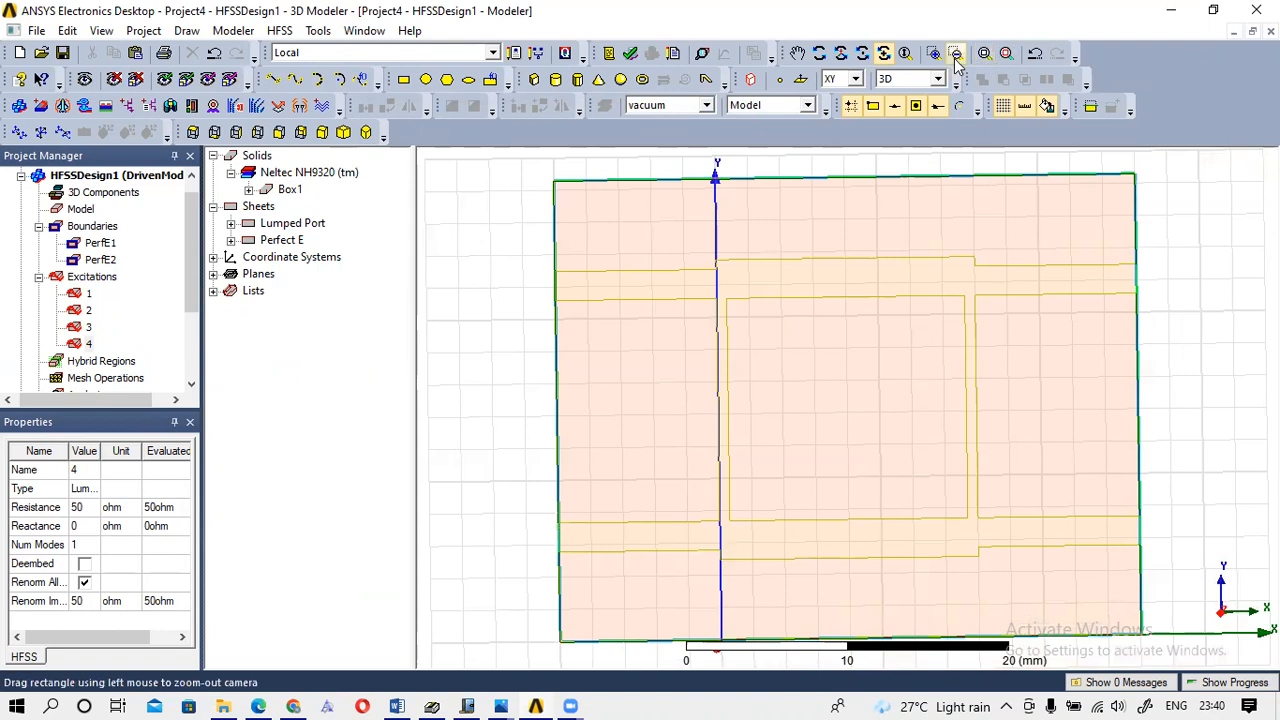
{"action": "scroll", "coordinate": [752, 240], "scroll_direction": "down", "scroll_amount": 5}
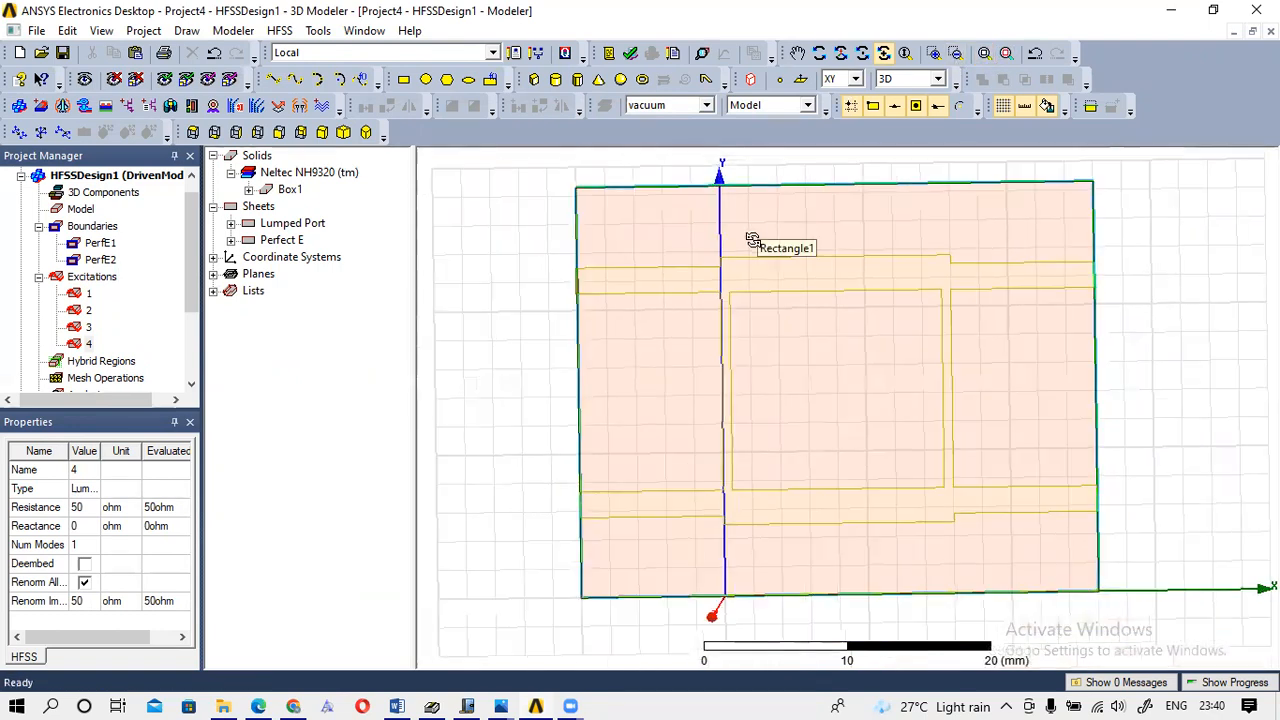
{"action": "scroll", "coordinate": [752, 240], "scroll_direction": "down", "scroll_amount": 3}
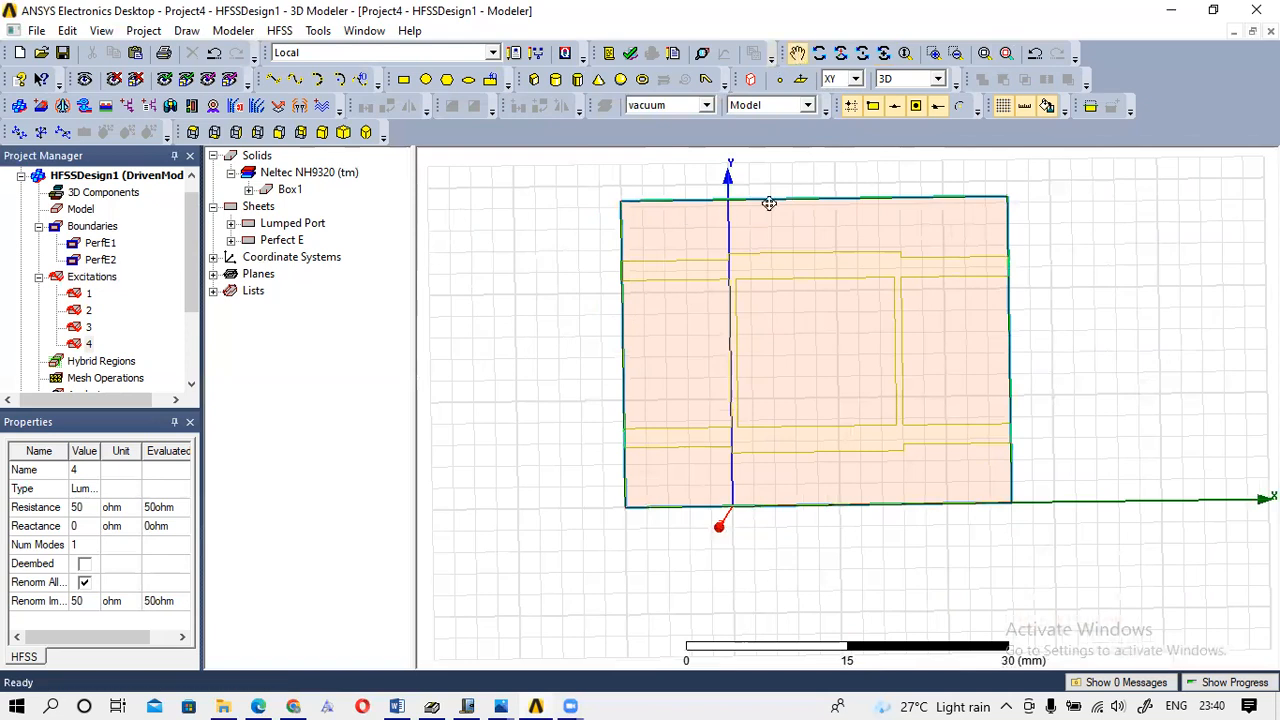
{"action": "left_click_drag", "start_coordinate": [766, 191], "coordinate": [754, 267]}
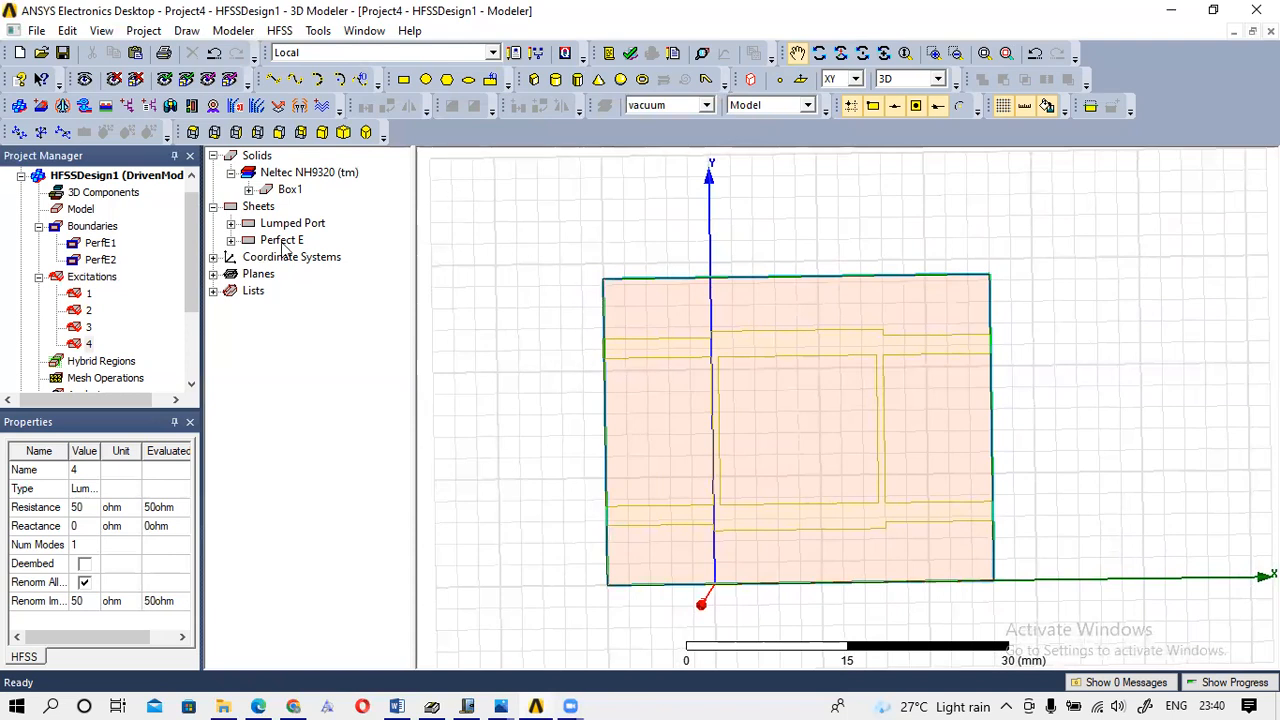
Check that ports 1 to 4 each have 50 ohm resistance, 0 ohm reactance and one mode.
{"action": "left_click", "coordinate": [79, 296]}
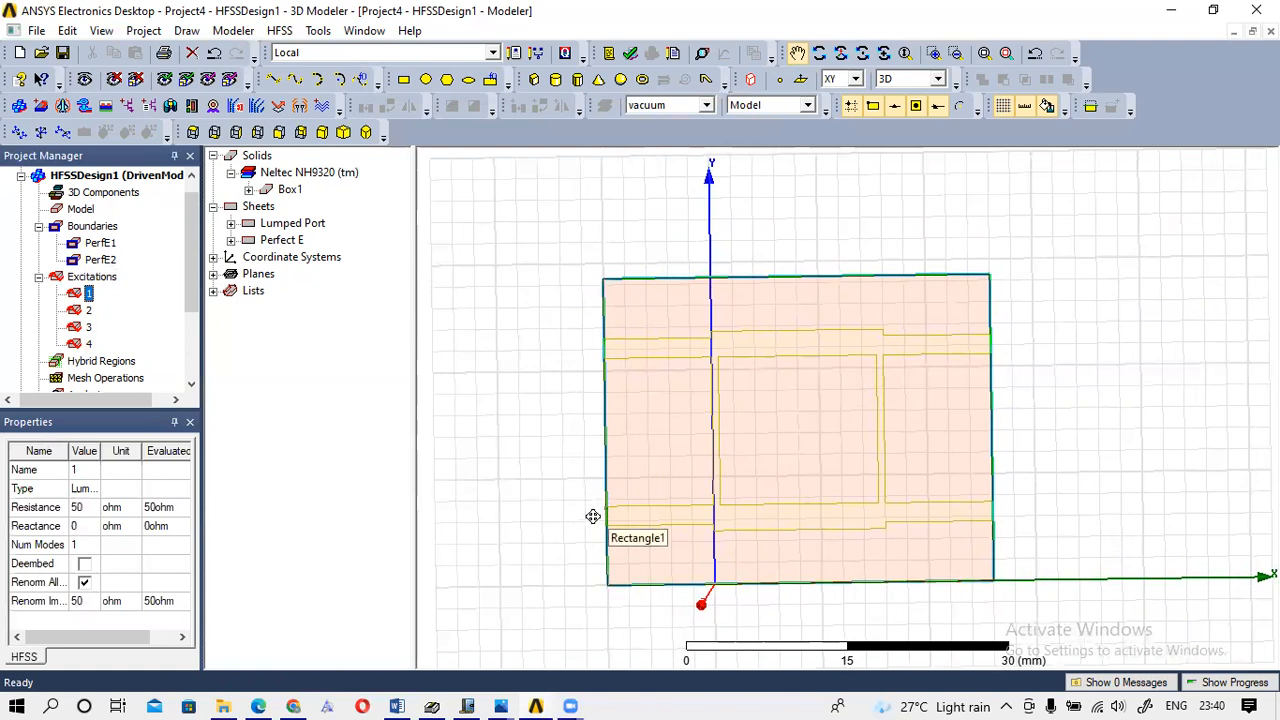
{"action": "left_click", "coordinate": [89, 311]}
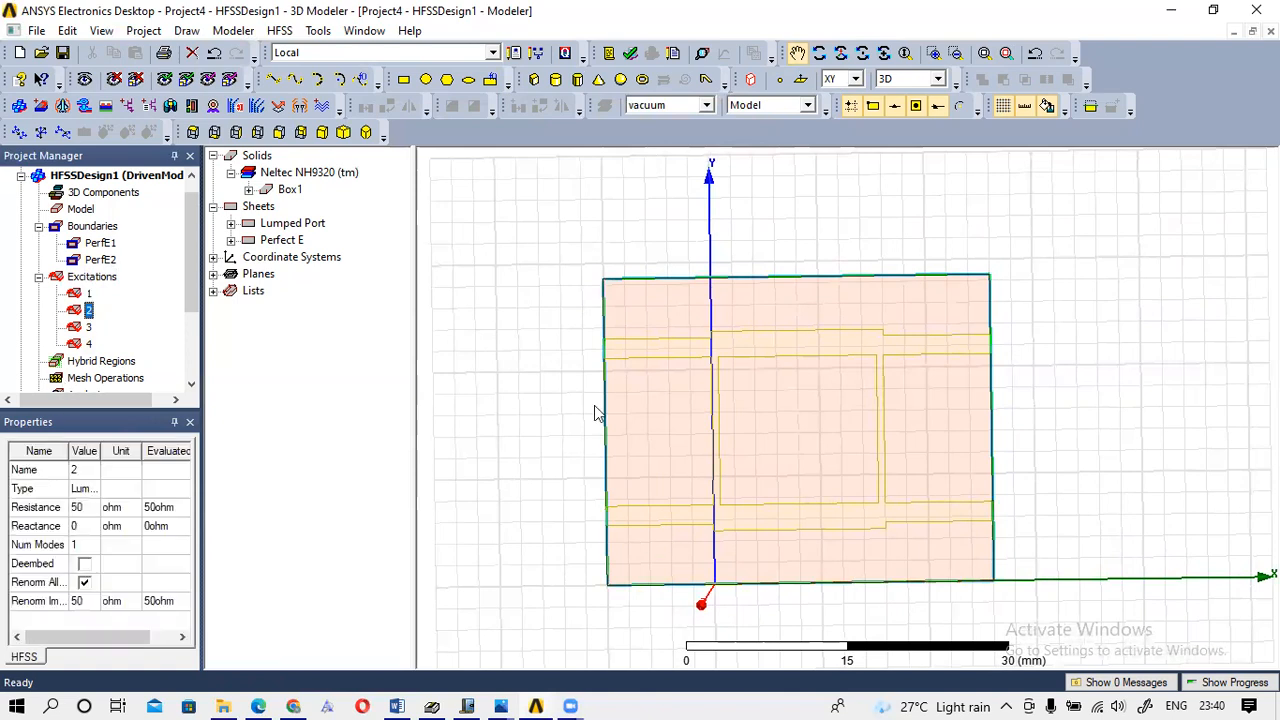
{"action": "left_click", "coordinate": [89, 327]}
{"action": "left_click", "coordinate": [72, 344]}
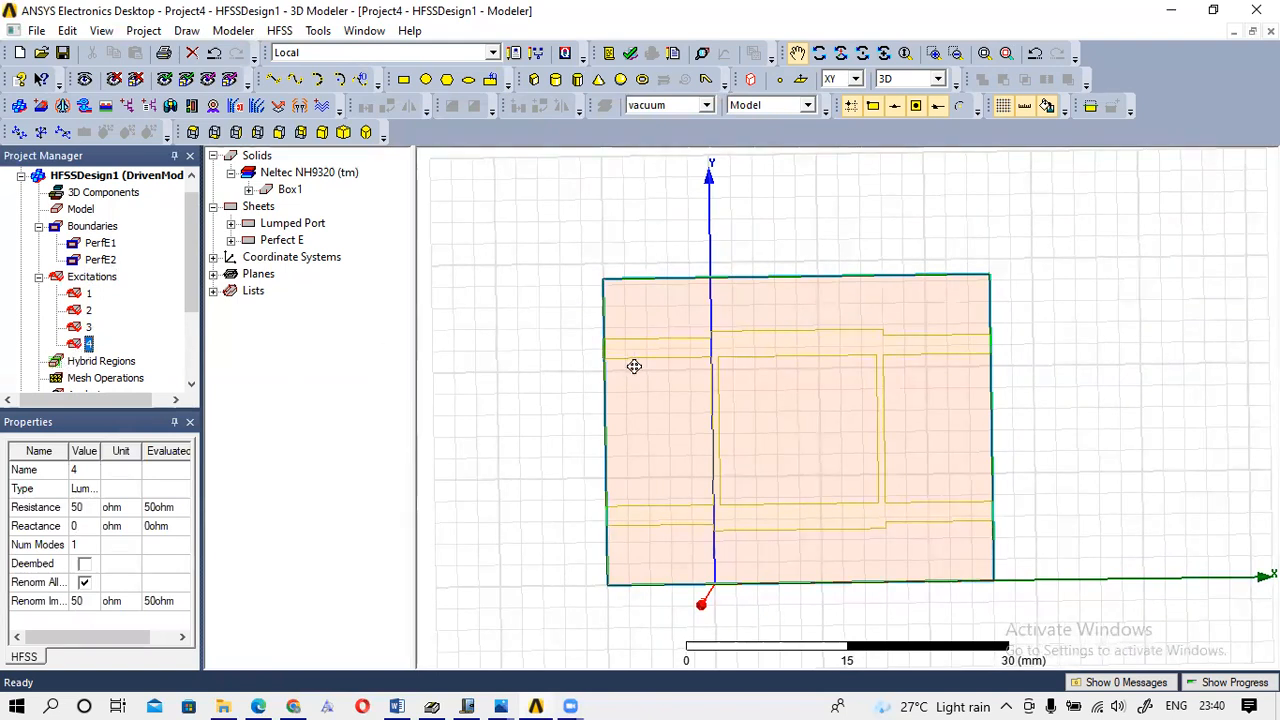
{"action": "left_click", "coordinate": [862, 53]}
{"action": "left_click_drag", "start_coordinate": [694, 349], "coordinate": [735, 341]}
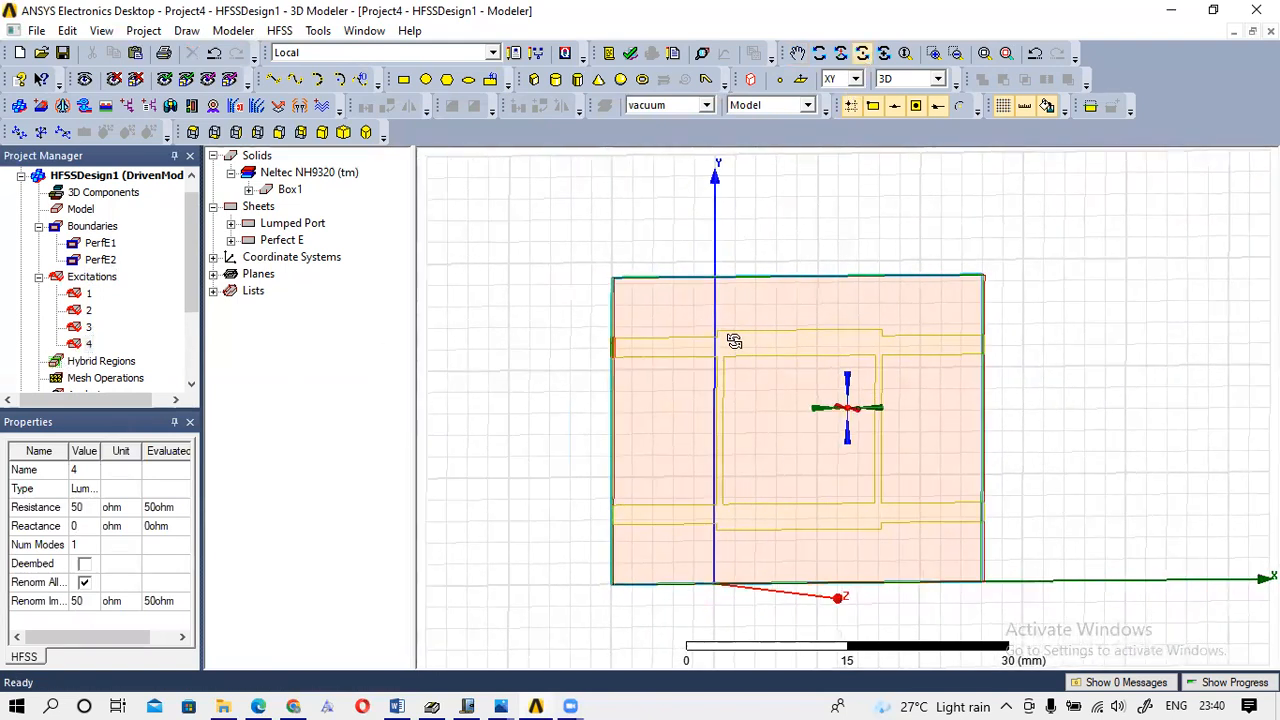
{"action": "left_click", "coordinate": [80, 342]}
{"action": "left_click", "coordinate": [81, 346]}
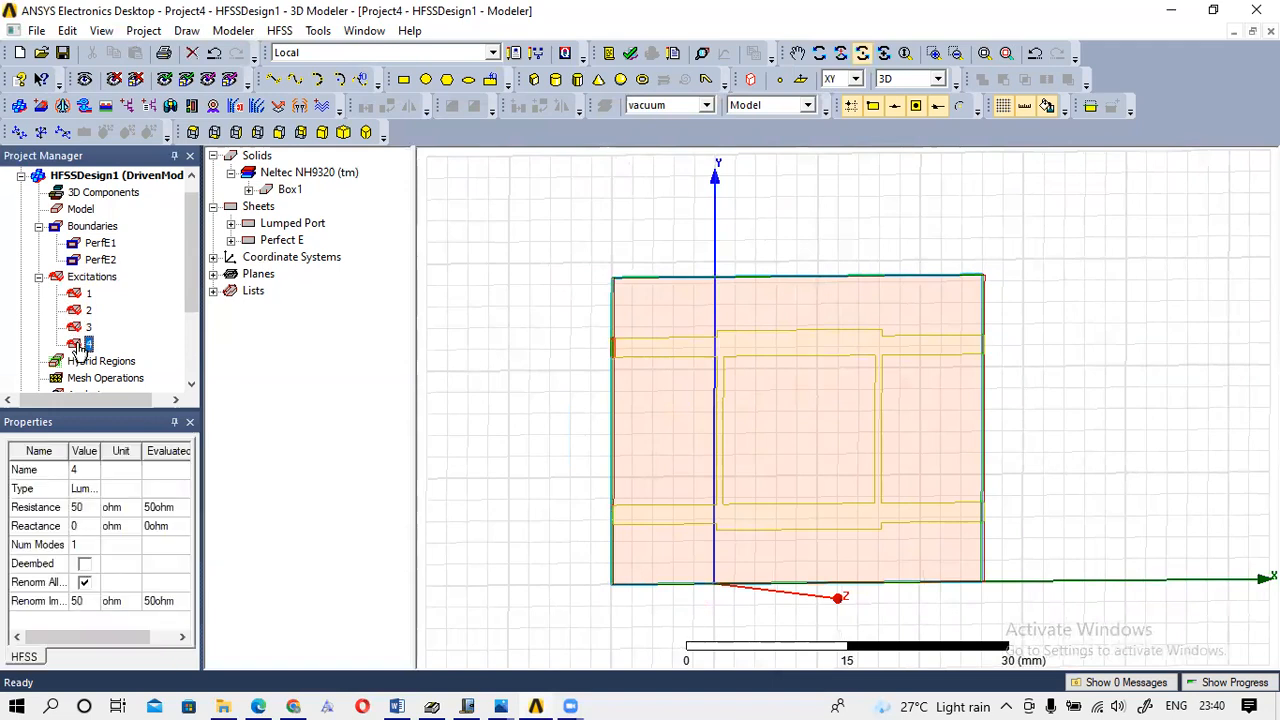
{"action": "left_click", "coordinate": [85, 328]}
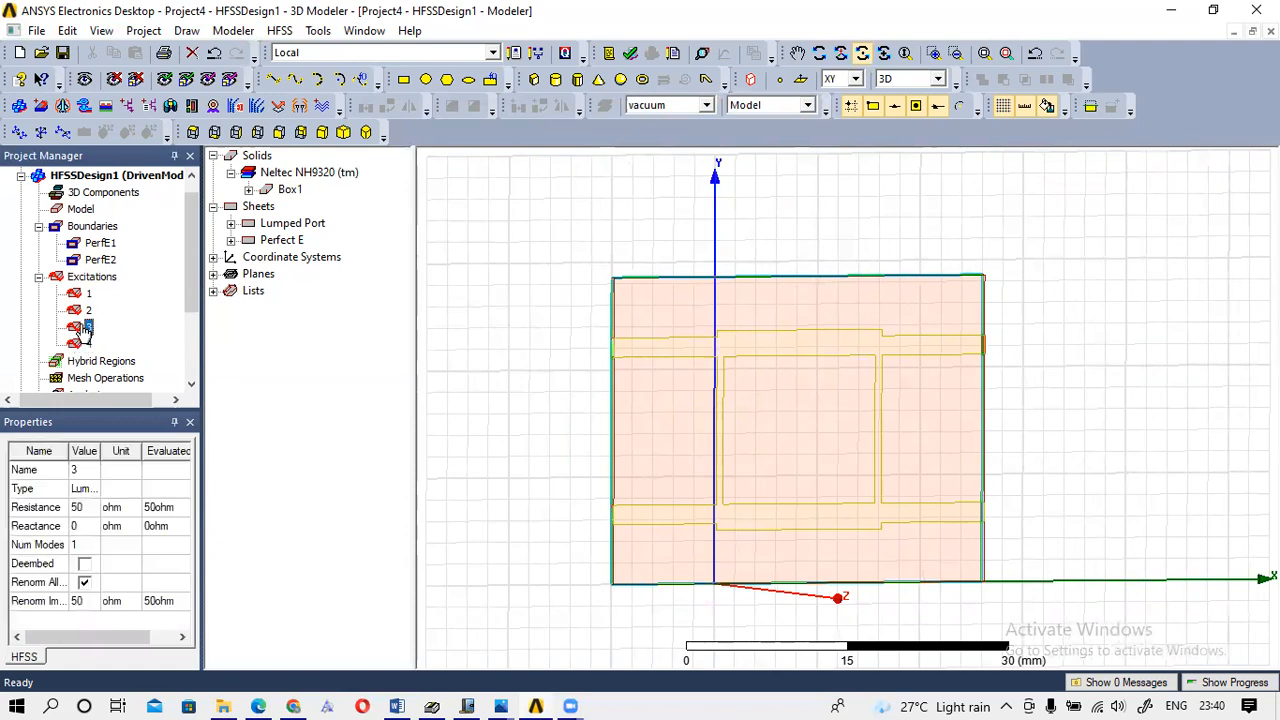
{"action": "left_click", "coordinate": [86, 312]}
{"action": "left_click", "coordinate": [85, 297]}
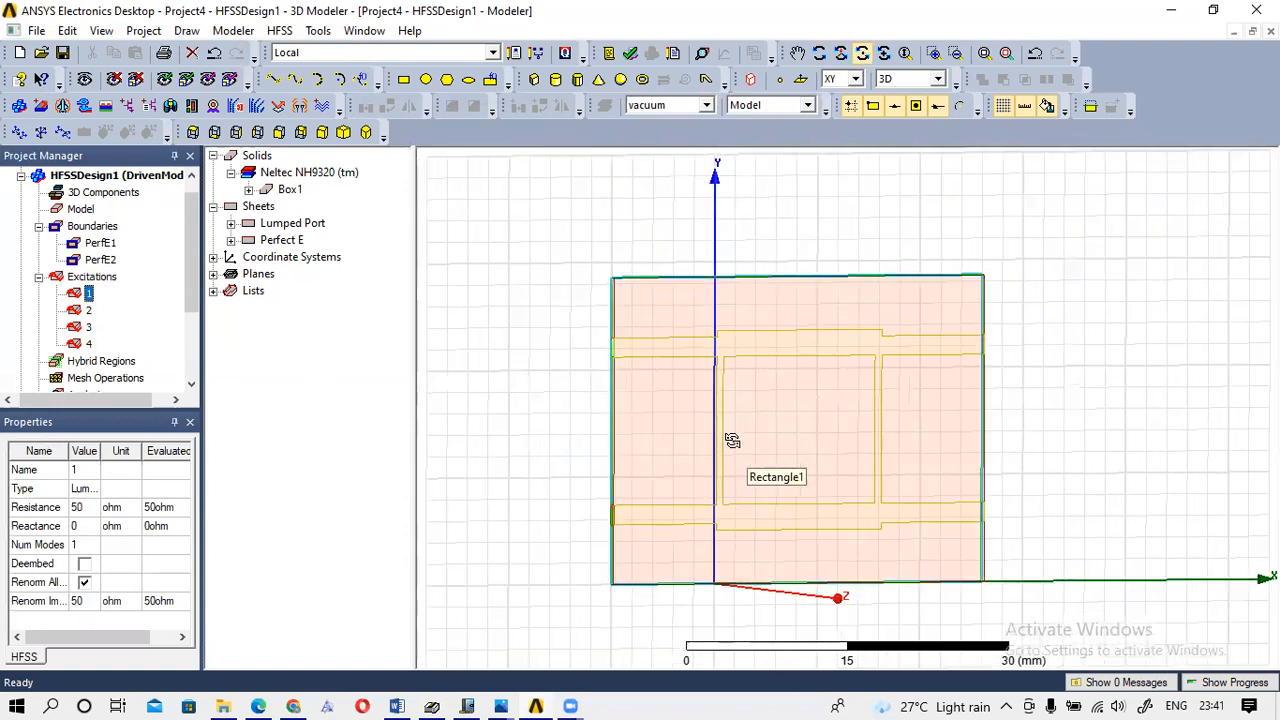
{"action": "scroll", "coordinate": [732, 440], "scroll_direction": "down", "scroll_amount": 1}
{"action": "left_click_drag", "start_coordinate": [733, 414], "coordinate": [693, 419]}
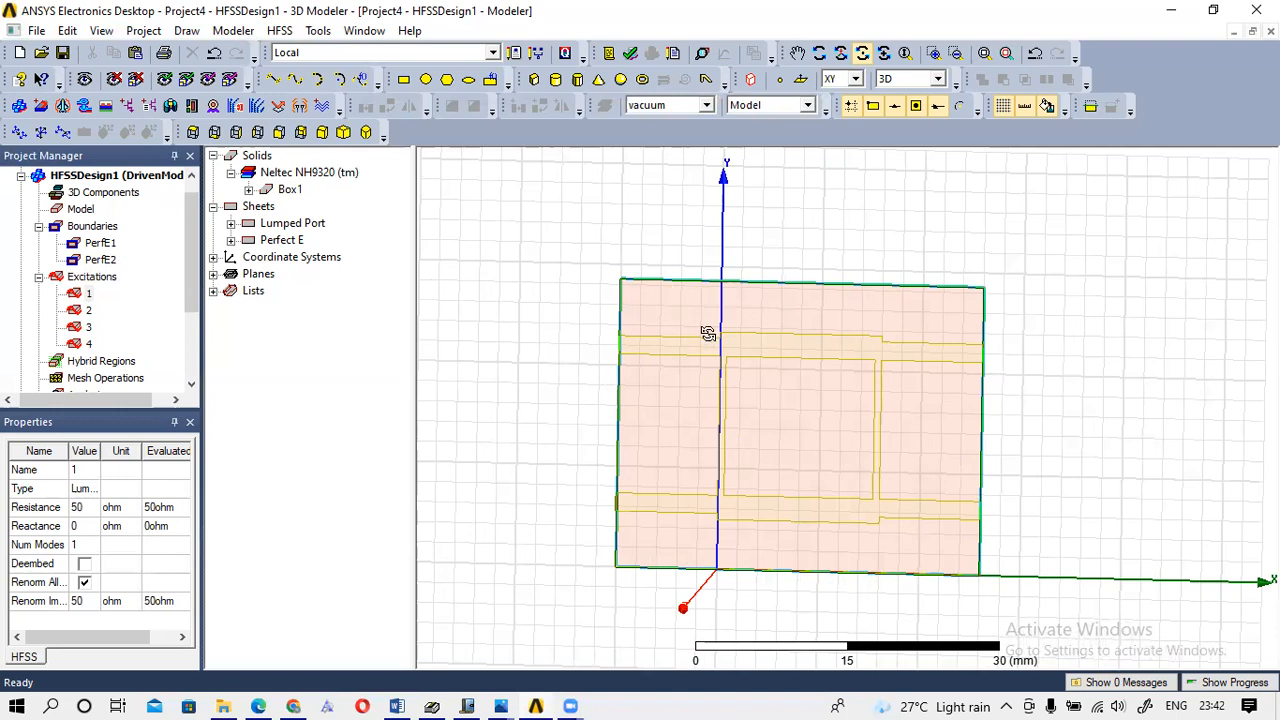
{"action": "mouse_move", "coordinate": [477, 694]}
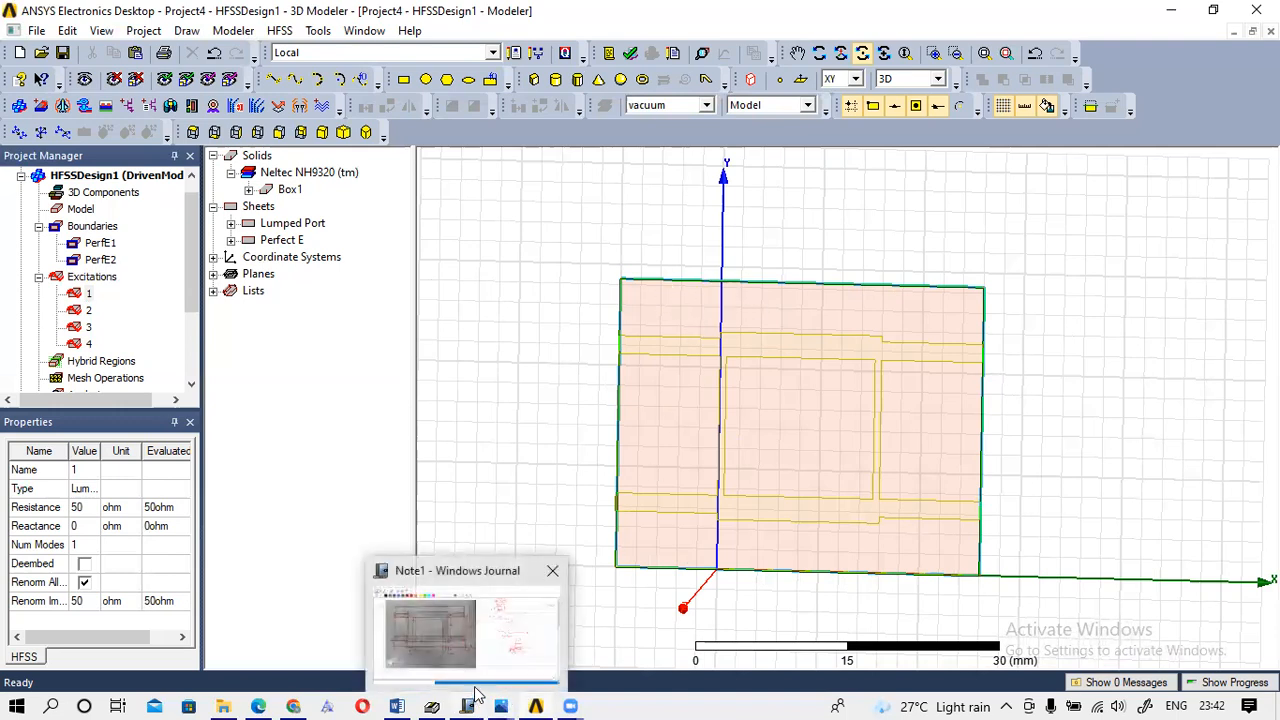
In Windows Journal, ink a red clearance mark to the right of the layout photo.
{"action": "left_click", "coordinate": [491, 614]}
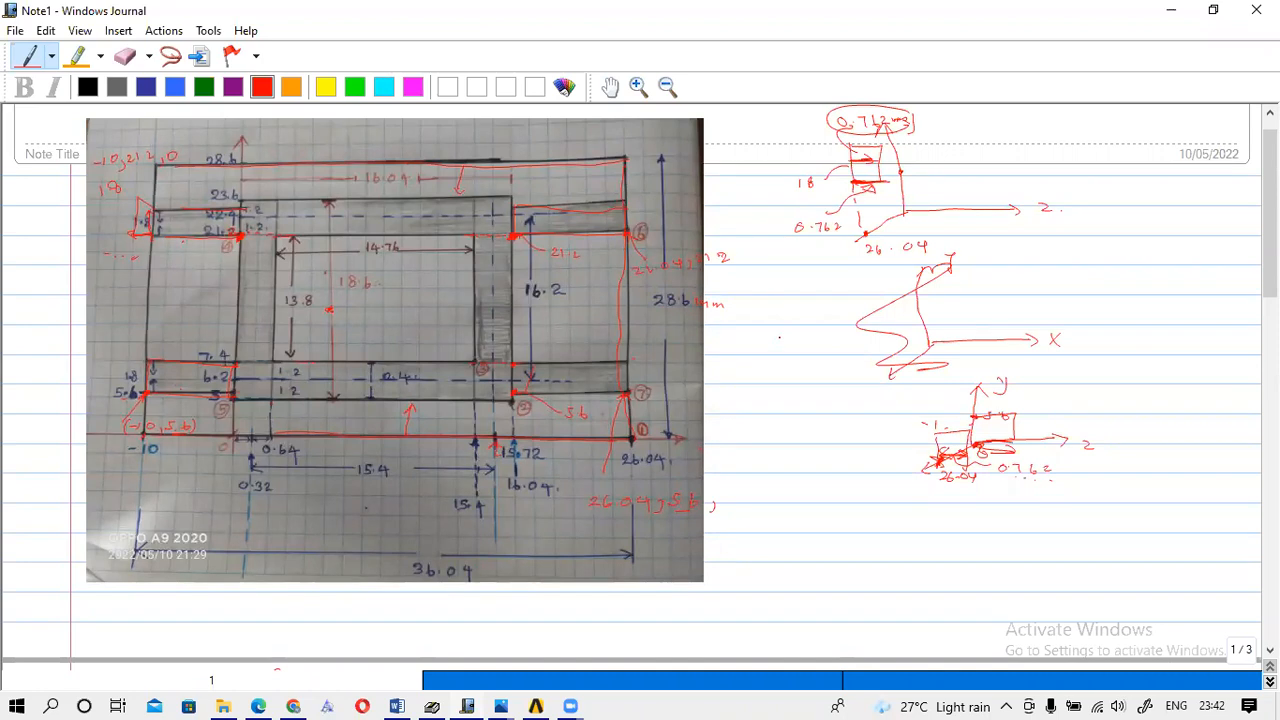
{"action": "scroll", "coordinate": [779, 337], "scroll_direction": "down", "scroll_amount": 1}
{"action": "scroll", "coordinate": [775, 337], "scroll_direction": "up", "scroll_amount": 2}
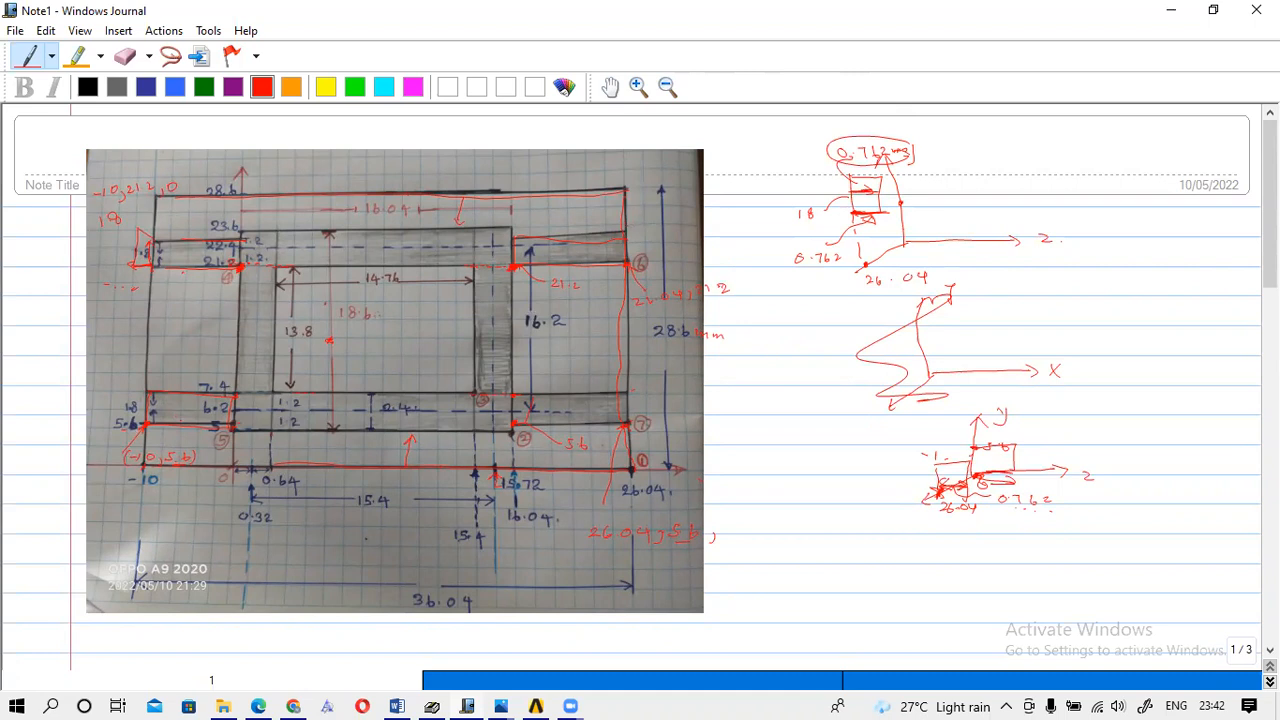
{"action": "left_click_drag", "start_coordinate": [664, 228], "coordinate": [686, 228]}
{"action": "mouse_move", "coordinate": [741, 229]}
{"action": "left_mouse_down"}
{"action": "mouse_move", "coordinate": [726, 228]}
{"action": "mouse_move", "coordinate": [736, 220]}
{"action": "left_mouse_up"}
Add red 20 mm clearance marks left, above and below the board, plus labelled leader arrows.
{"action": "mouse_move", "coordinate": [148, 243]}
{"action": "left_mouse_down"}
{"action": "mouse_move", "coordinate": [34, 256]}
{"action": "mouse_move", "coordinate": [56, 255]}
{"action": "left_mouse_up"}
{"action": "left_click_drag", "start_coordinate": [60, 244], "coordinate": [78, 240]}
{"action": "mouse_move", "coordinate": [358, 180]}
{"action": "left_mouse_down"}
{"action": "mouse_move", "coordinate": [350, 153]}
{"action": "mouse_move", "coordinate": [430, 128]}
{"action": "left_mouse_up"}
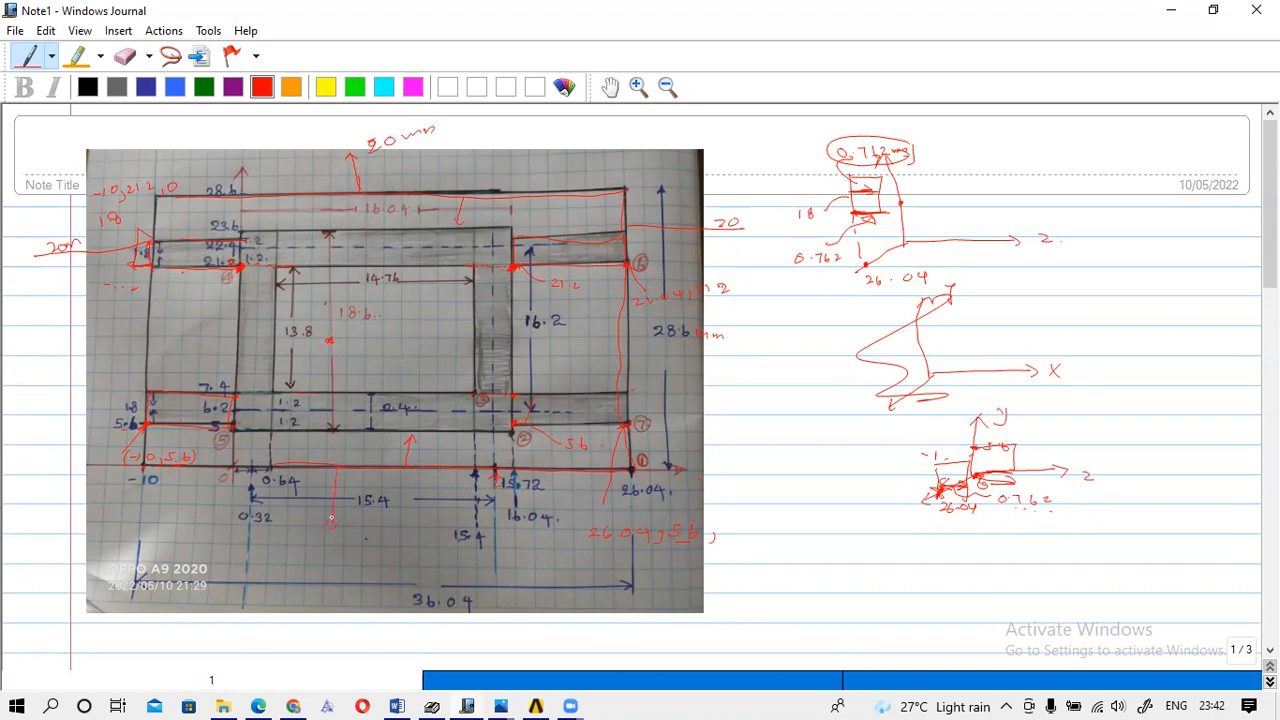
{"action": "left_click_drag", "start_coordinate": [335, 542], "coordinate": [380, 540]}
{"action": "left_click_drag", "start_coordinate": [322, 341], "coordinate": [220, 360]}
{"action": "left_click_drag", "start_coordinate": [222, 349], "coordinate": [221, 350]}
{"action": "left_click_drag", "start_coordinate": [340, 341], "coordinate": [434, 316]}
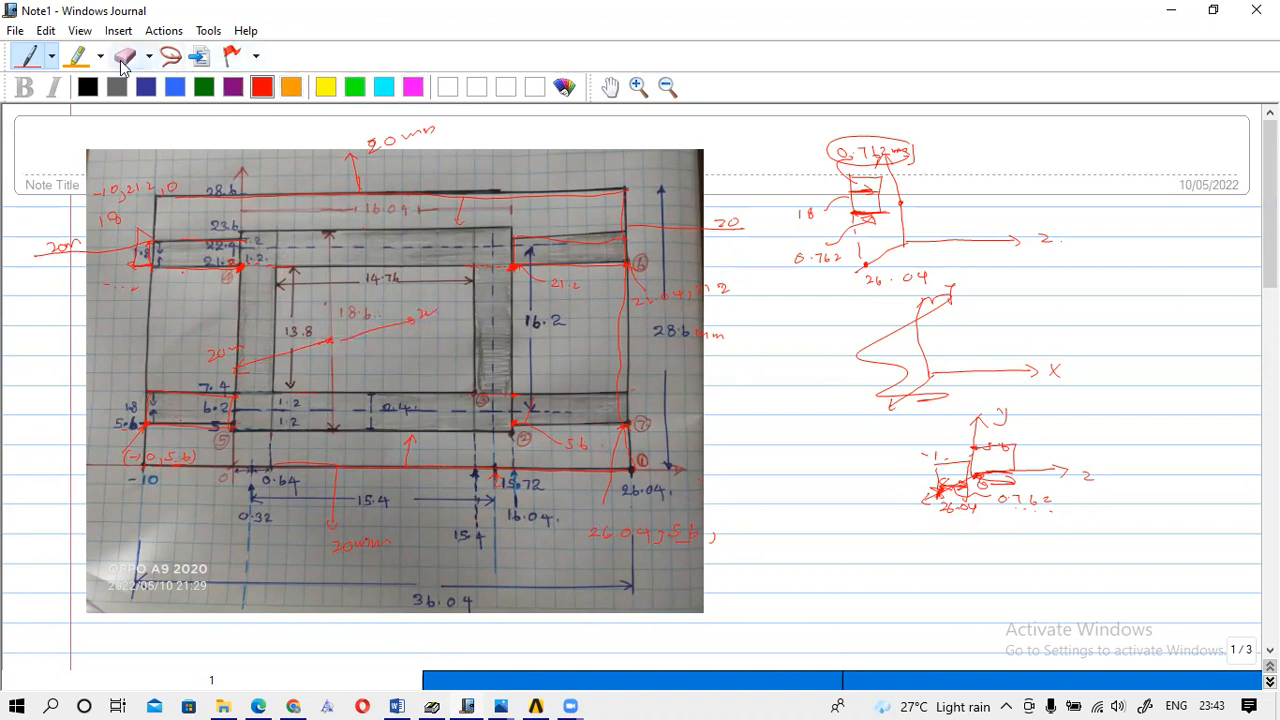
Erase the old right-hand sketches and draw the board rectangle in red.
{"action": "left_click", "coordinate": [123, 57]}
{"action": "mouse_move", "coordinate": [814, 203]}
{"action": "left_mouse_down"}
{"action": "mouse_move", "coordinate": [917, 220]}
{"action": "mouse_move", "coordinate": [811, 331]}
{"action": "mouse_move", "coordinate": [961, 421]}
{"action": "mouse_move", "coordinate": [1020, 489]}
{"action": "mouse_move", "coordinate": [1011, 369]}
{"action": "mouse_move", "coordinate": [857, 366]}
{"action": "mouse_move", "coordinate": [981, 238]}
{"action": "mouse_move", "coordinate": [783, 146]}
{"action": "mouse_move", "coordinate": [849, 283]}
{"action": "left_mouse_up"}
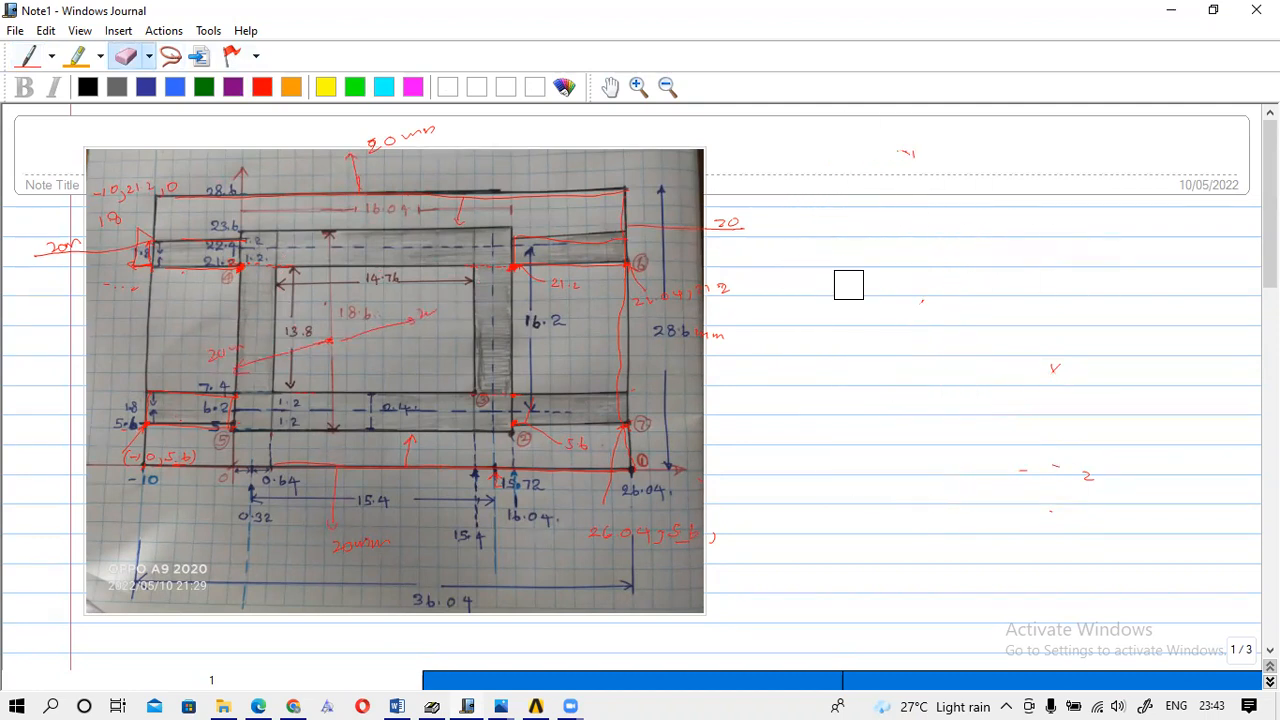
{"action": "left_click", "coordinate": [27, 57]}
{"action": "mouse_move", "coordinate": [897, 254]}
{"action": "left_mouse_down"}
{"action": "mouse_move", "coordinate": [942, 256]}
{"action": "mouse_move", "coordinate": [956, 306]}
{"action": "left_mouse_up"}
{"action": "mouse_move", "coordinate": [894, 257]}
{"action": "left_mouse_down"}
{"action": "mouse_move", "coordinate": [890, 318]}
{"action": "mouse_move", "coordinate": [954, 317]}
{"action": "mouse_move", "coordinate": [957, 305]}
{"action": "left_mouse_up"}
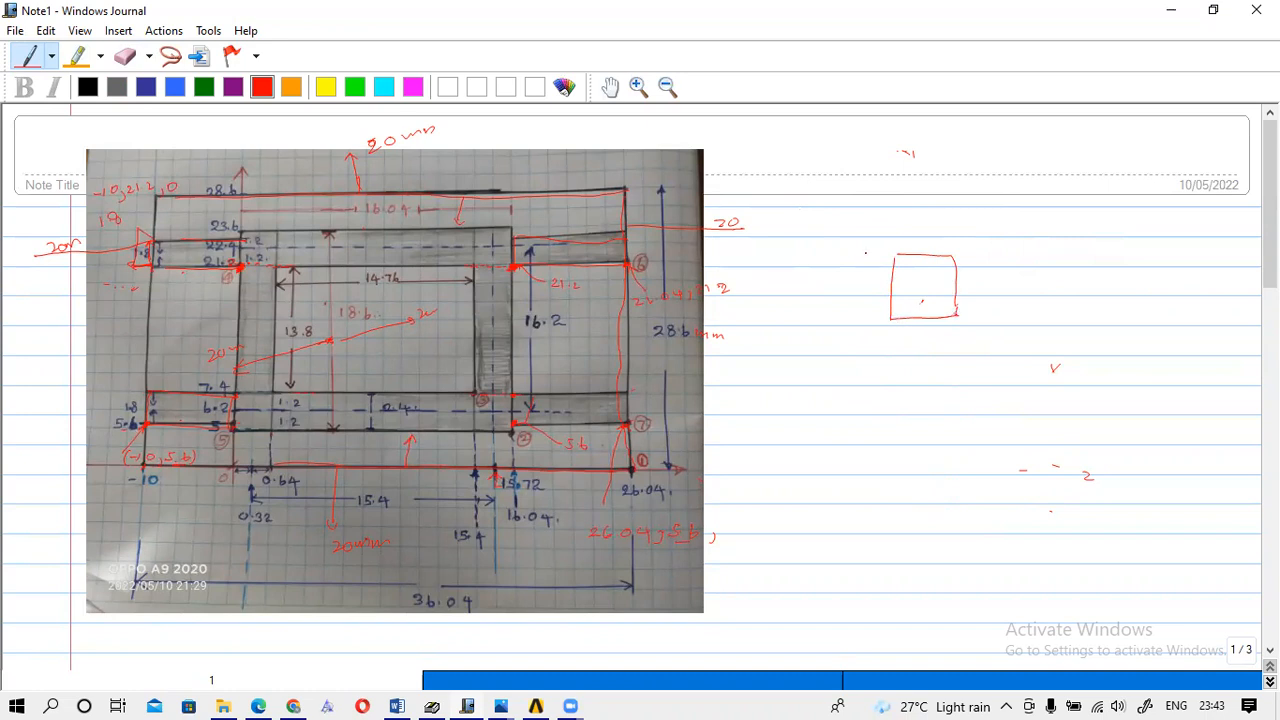
Sketch the red 3D air-box edges around the board rectangle.
{"action": "left_click_drag", "start_coordinate": [843, 255], "coordinate": [948, 212]}
{"action": "mouse_move", "coordinate": [838, 258]}
{"action": "left_mouse_down"}
{"action": "mouse_move", "coordinate": [818, 370]}
{"action": "mouse_move", "coordinate": [1002, 372]}
{"action": "mouse_move", "coordinate": [1068, 286]}
{"action": "mouse_move", "coordinate": [906, 284]}
{"action": "mouse_move", "coordinate": [994, 306]}
{"action": "left_mouse_up"}
{"action": "mouse_move", "coordinate": [964, 221]}
{"action": "left_mouse_down"}
{"action": "mouse_move", "coordinate": [1062, 242]}
{"action": "mouse_move", "coordinate": [992, 306]}
{"action": "left_mouse_up"}
{"action": "left_click_drag", "start_coordinate": [1062, 248], "coordinate": [1054, 346]}
{"action": "left_click_drag", "start_coordinate": [994, 306], "coordinate": [996, 386]}
{"action": "mouse_move", "coordinate": [812, 382]}
{"action": "left_mouse_down"}
{"action": "mouse_move", "coordinate": [986, 381]}
{"action": "mouse_move", "coordinate": [1068, 338]}
{"action": "left_mouse_up"}
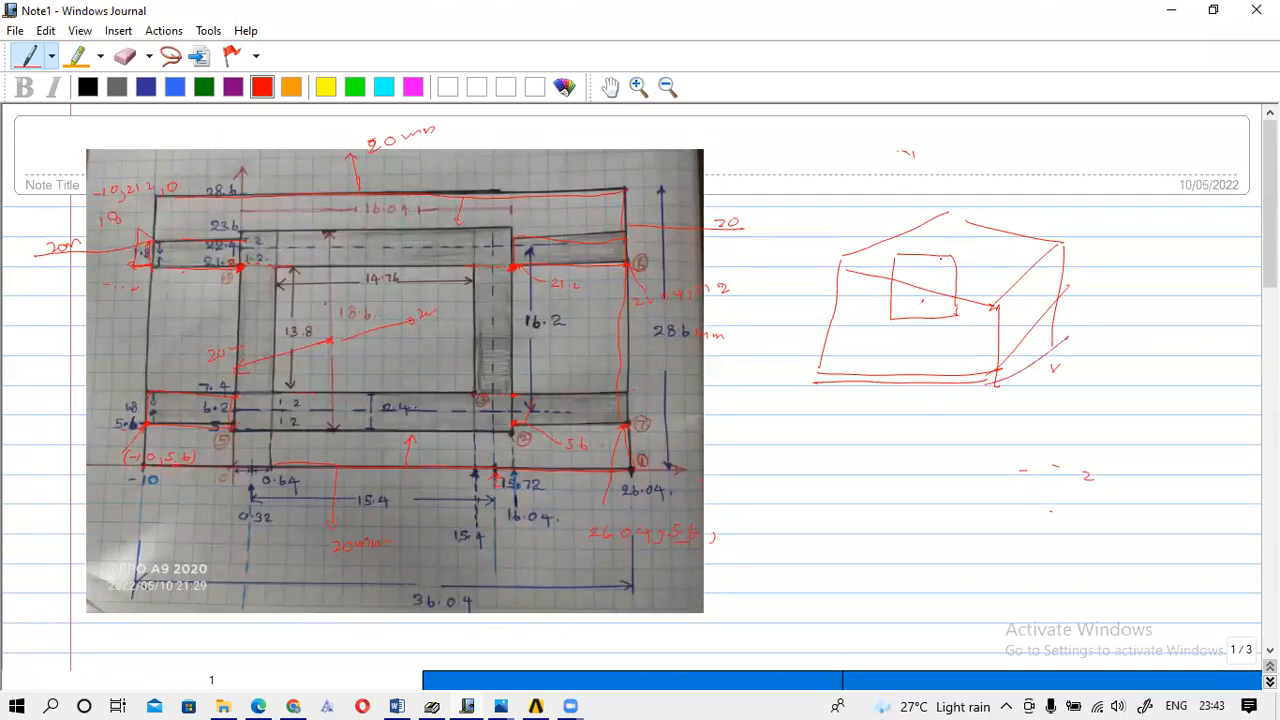
Label the 20mm clearance and add a drop line and sideways arrows inside the box.
{"action": "mouse_move", "coordinate": [957, 246]}
{"action": "left_mouse_down"}
{"action": "mouse_move", "coordinate": [986, 252]}
{"action": "mouse_move", "coordinate": [955, 244]}
{"action": "left_mouse_up"}
{"action": "left_click_drag", "start_coordinate": [926, 320], "coordinate": [934, 382]}
{"action": "mouse_move", "coordinate": [884, 292]}
{"action": "left_mouse_down"}
{"action": "mouse_move", "coordinate": [840, 292]}
{"action": "mouse_move", "coordinate": [852, 299]}
{"action": "left_mouse_up"}
{"action": "left_click_drag", "start_coordinate": [964, 286], "coordinate": [1024, 294]}
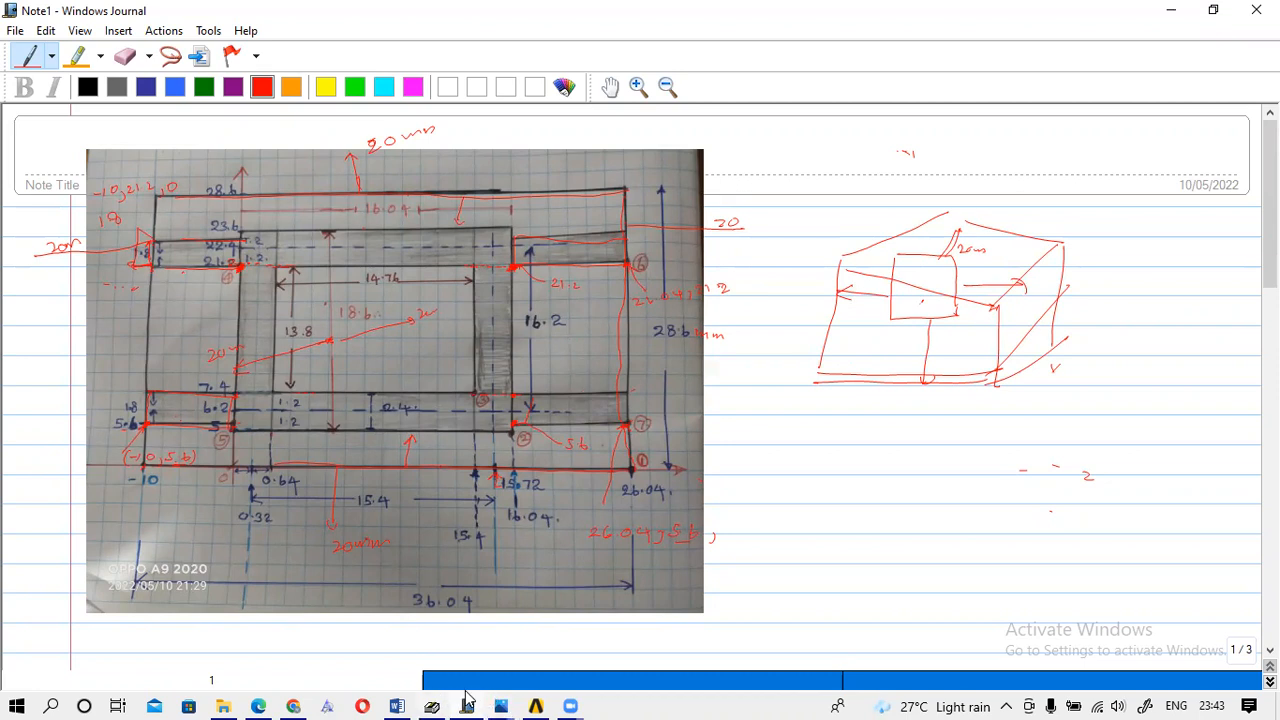
In HFSS, draw Box2 from corner -18, 32 to 36, -6 and set its height.
{"action": "mouse_move", "coordinate": [535, 705]}
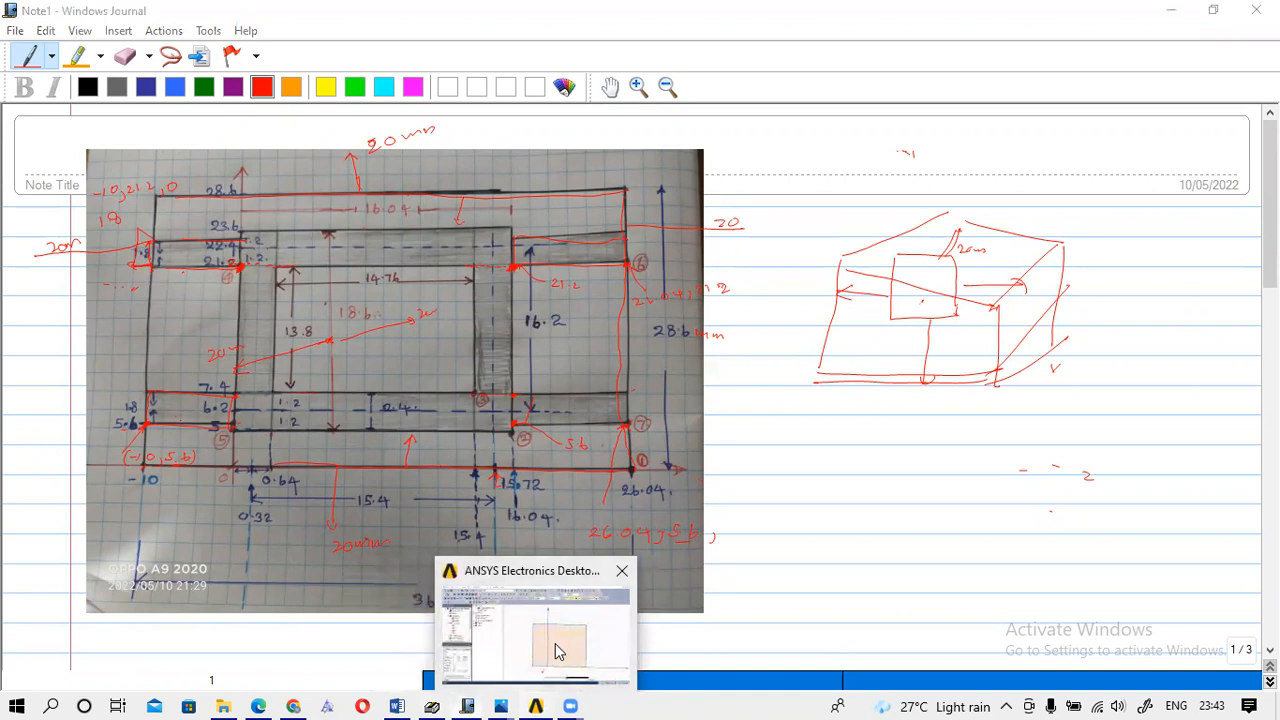
{"action": "left_click", "coordinate": [558, 652]}
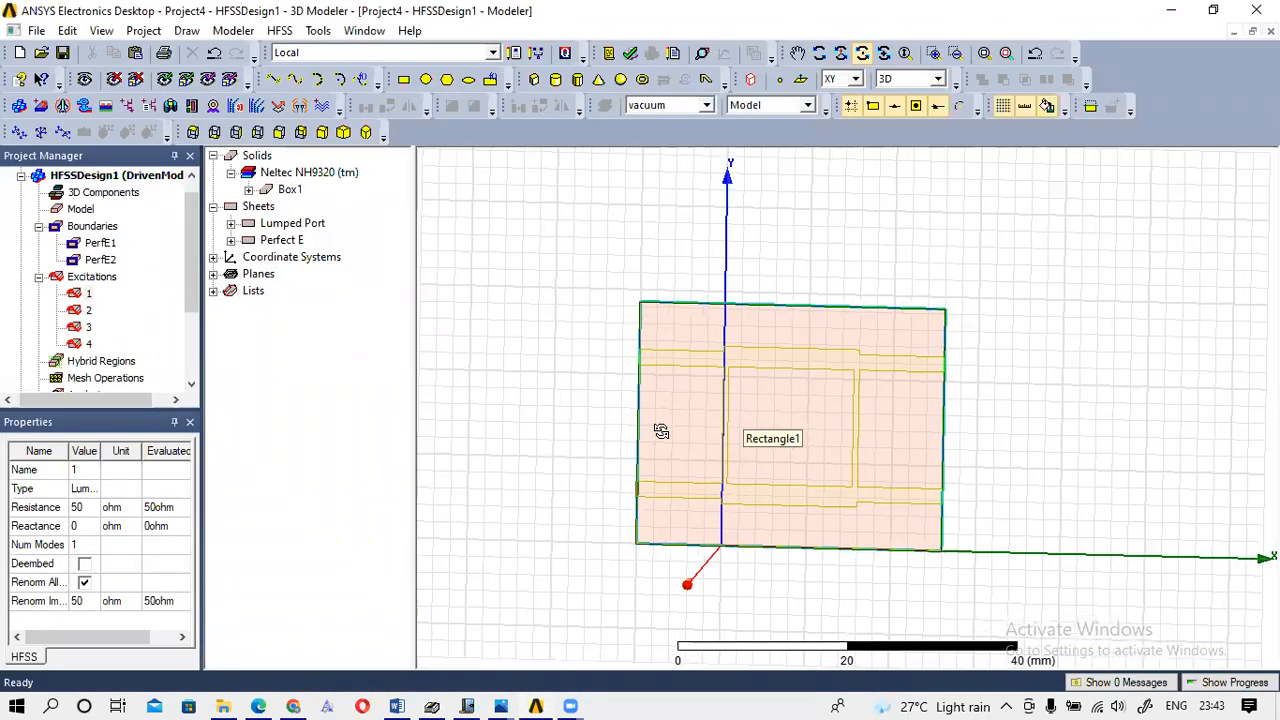
{"action": "left_click", "coordinate": [535, 82]}
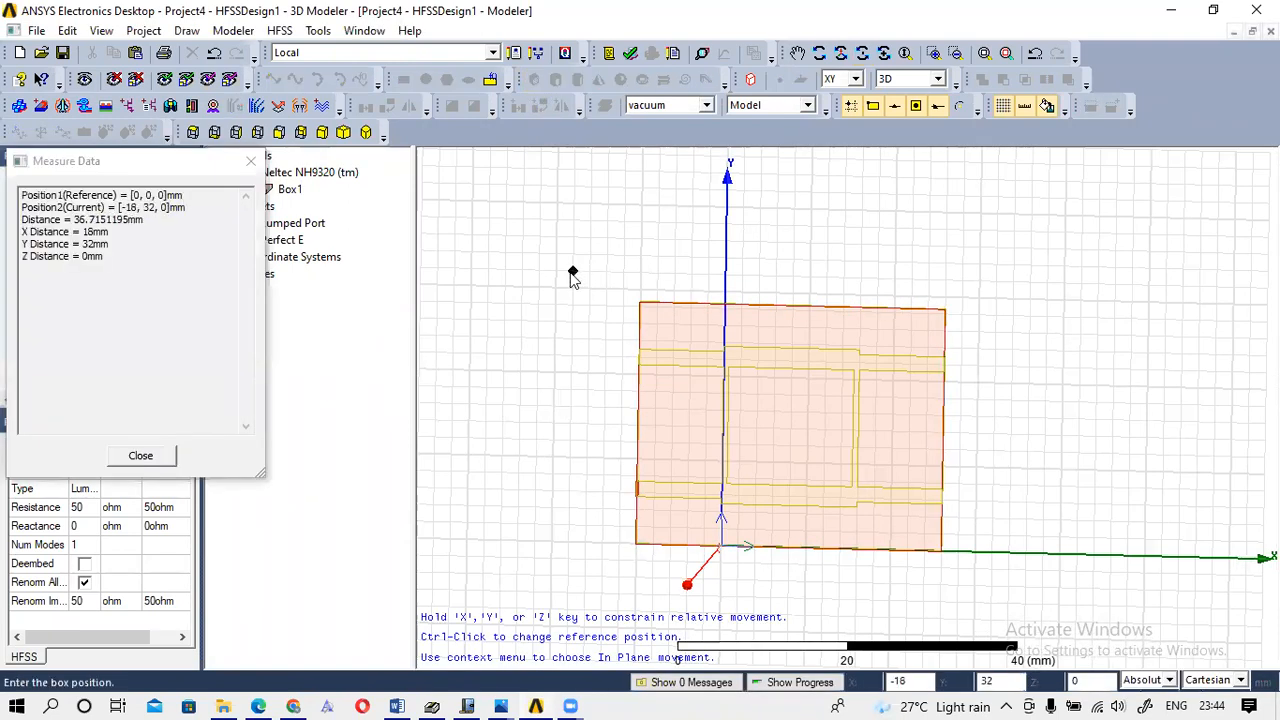
{"action": "left_click", "coordinate": [573, 271]}
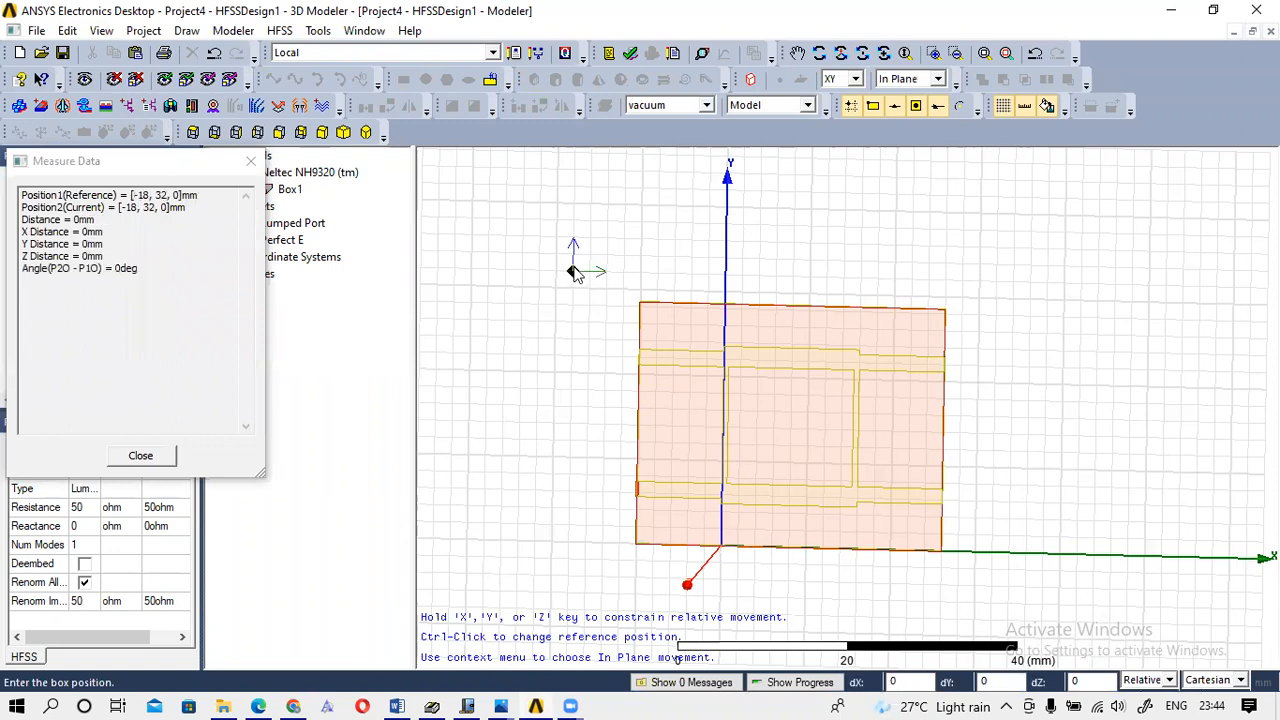
{"action": "left_click", "coordinate": [1024, 604]}
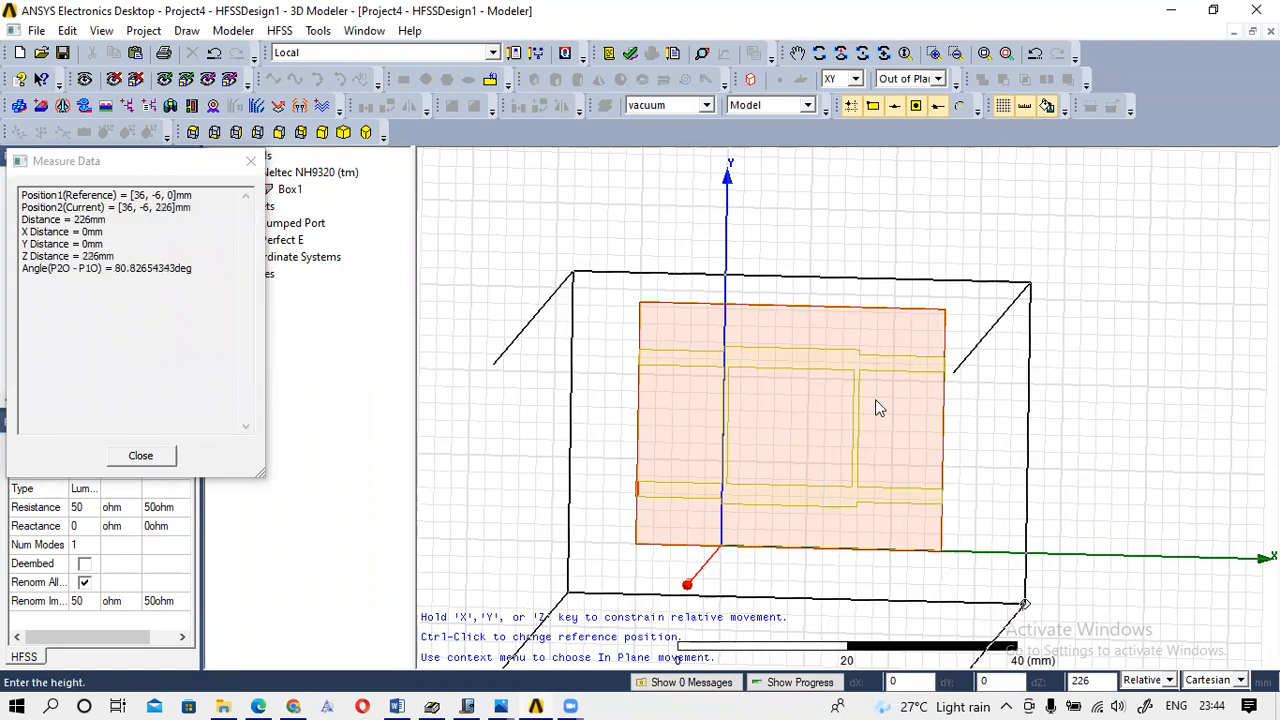
{"action": "left_click", "coordinate": [772, 420]}
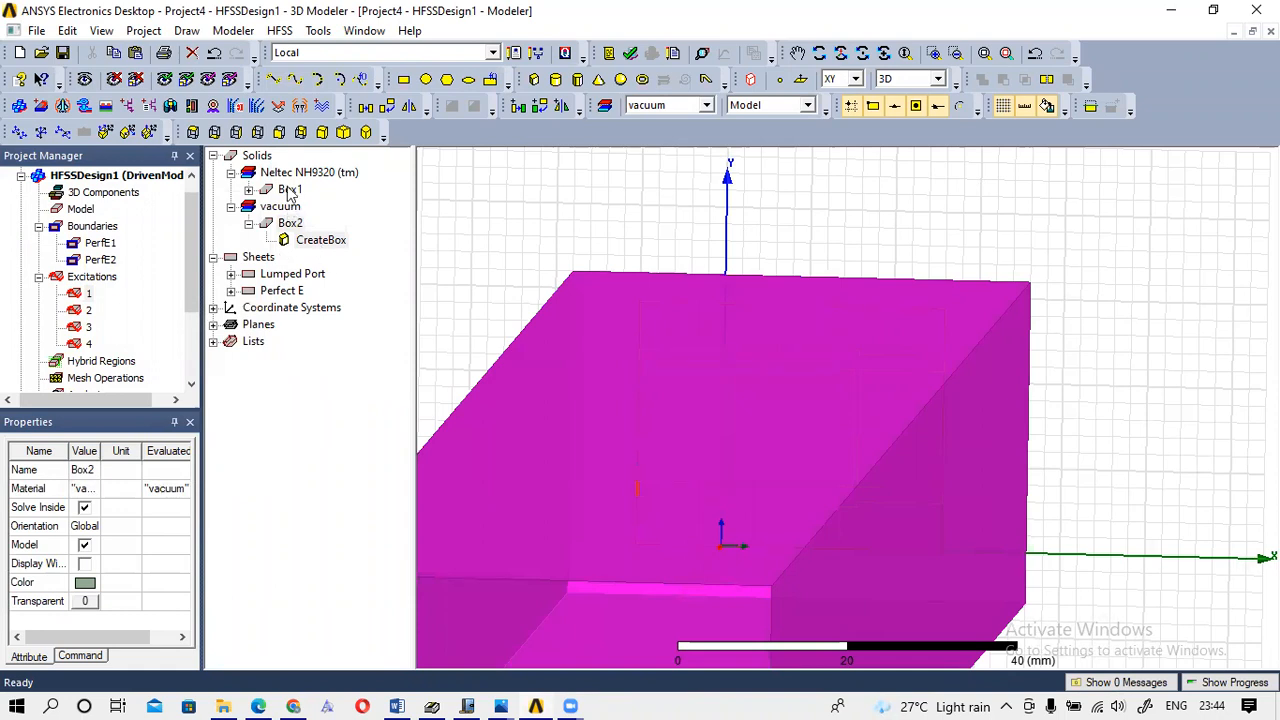
Set Box2's colour to cyan, leaving Box1 unchanged.
{"action": "double_click", "coordinate": [288, 191]}
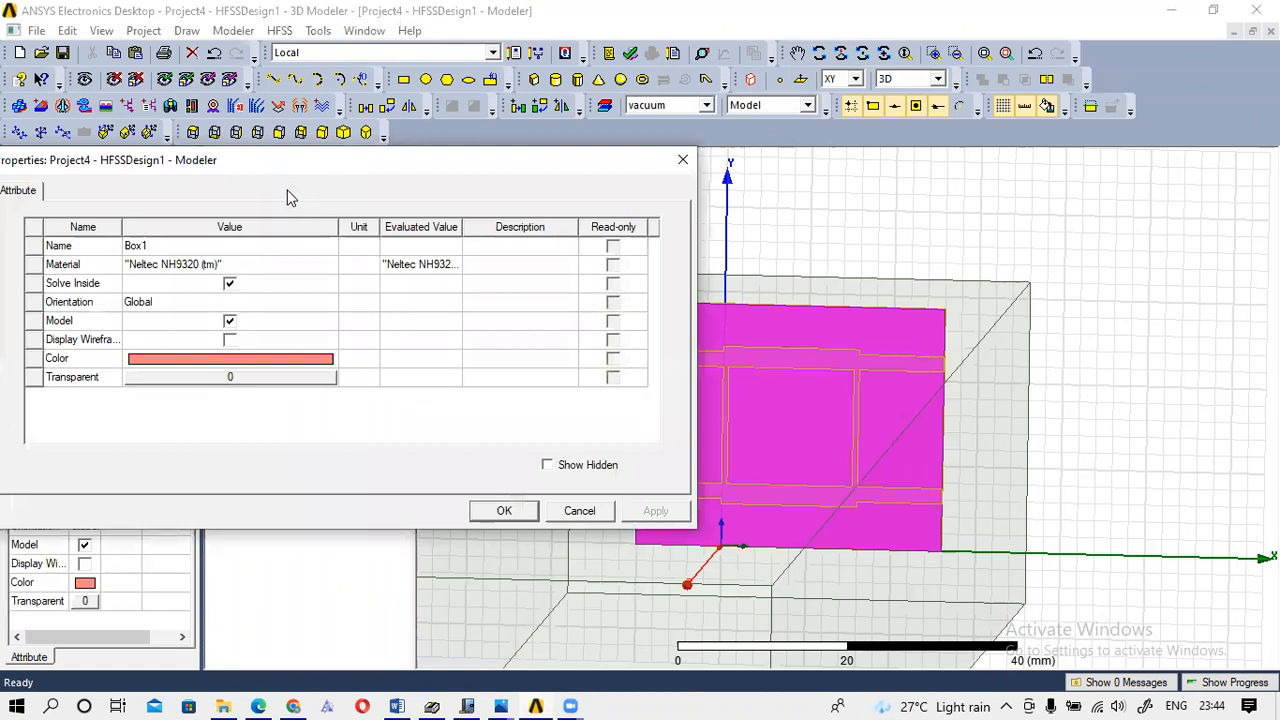
{"action": "left_click", "coordinate": [683, 160]}
{"action": "double_click", "coordinate": [290, 241]}
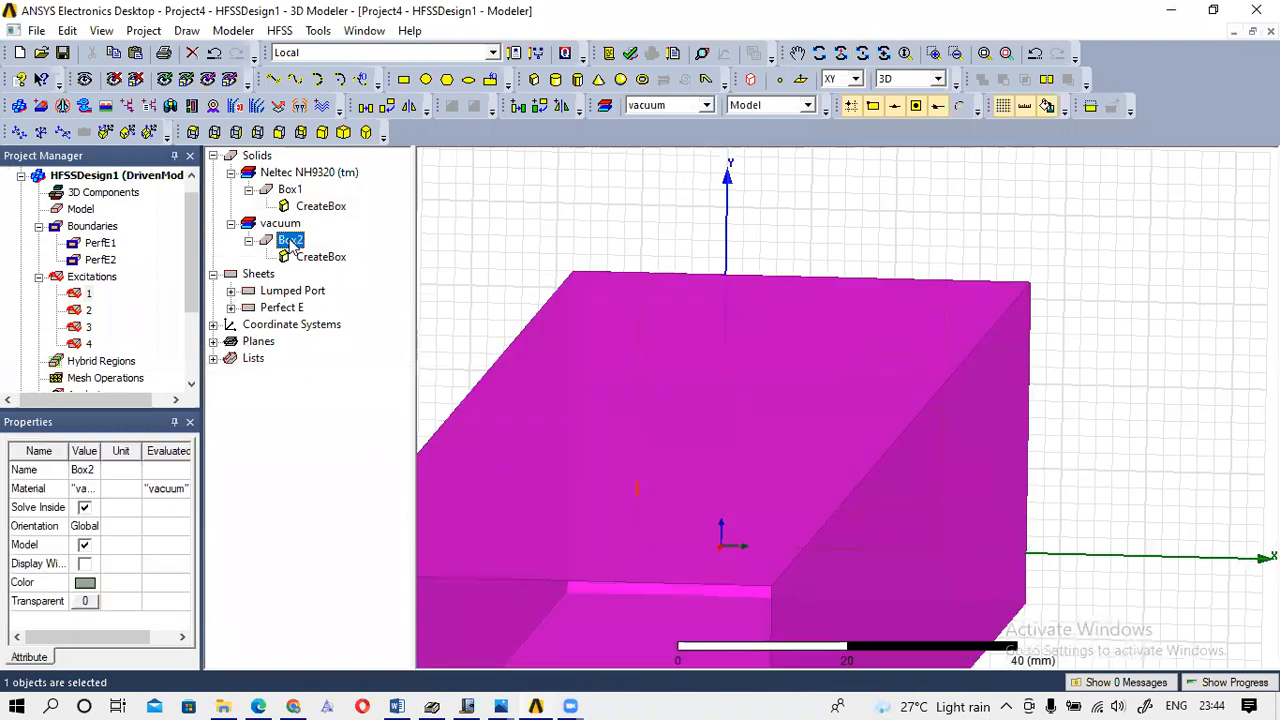
{"action": "left_click", "coordinate": [257, 361]}
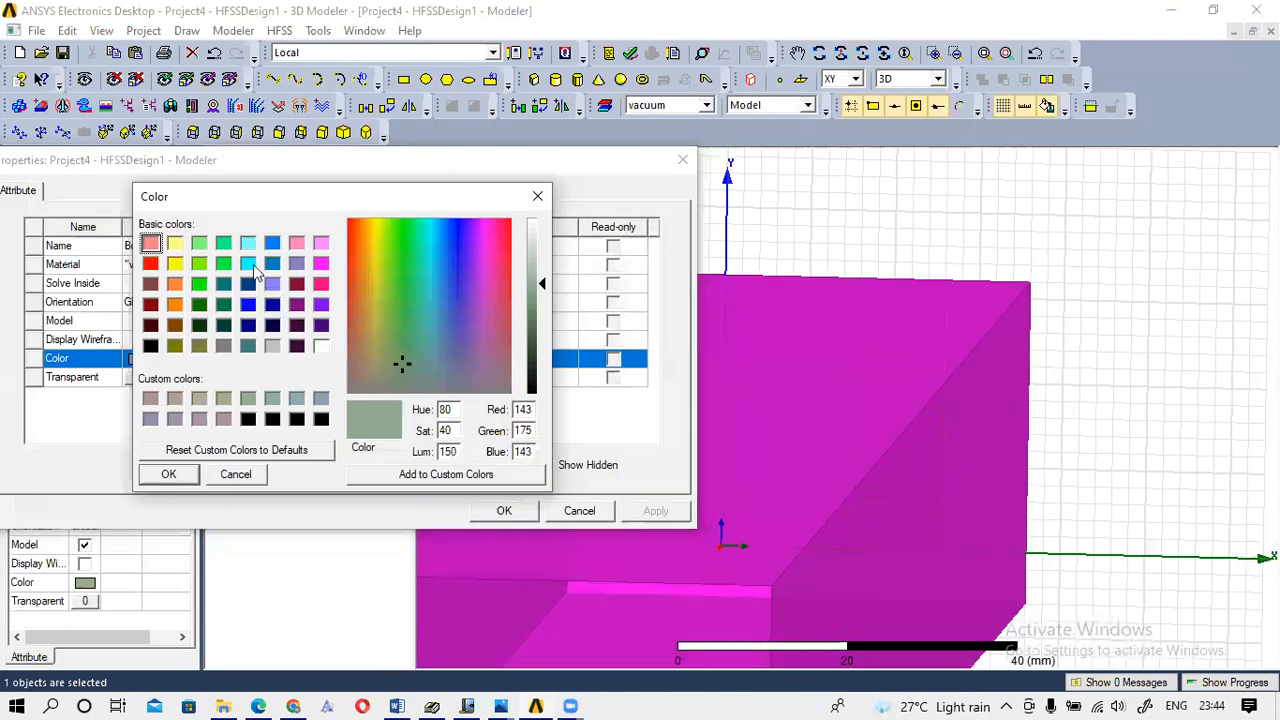
{"action": "left_click", "coordinate": [248, 264]}
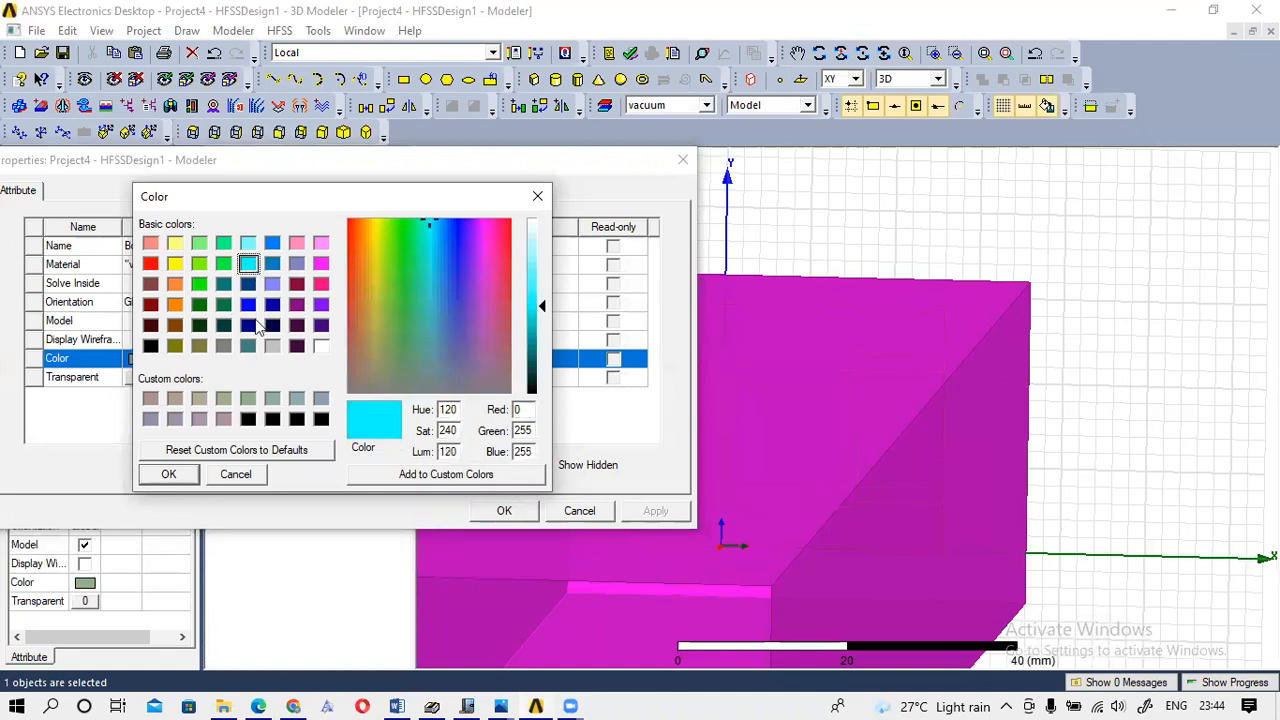
{"action": "left_click", "coordinate": [170, 475]}
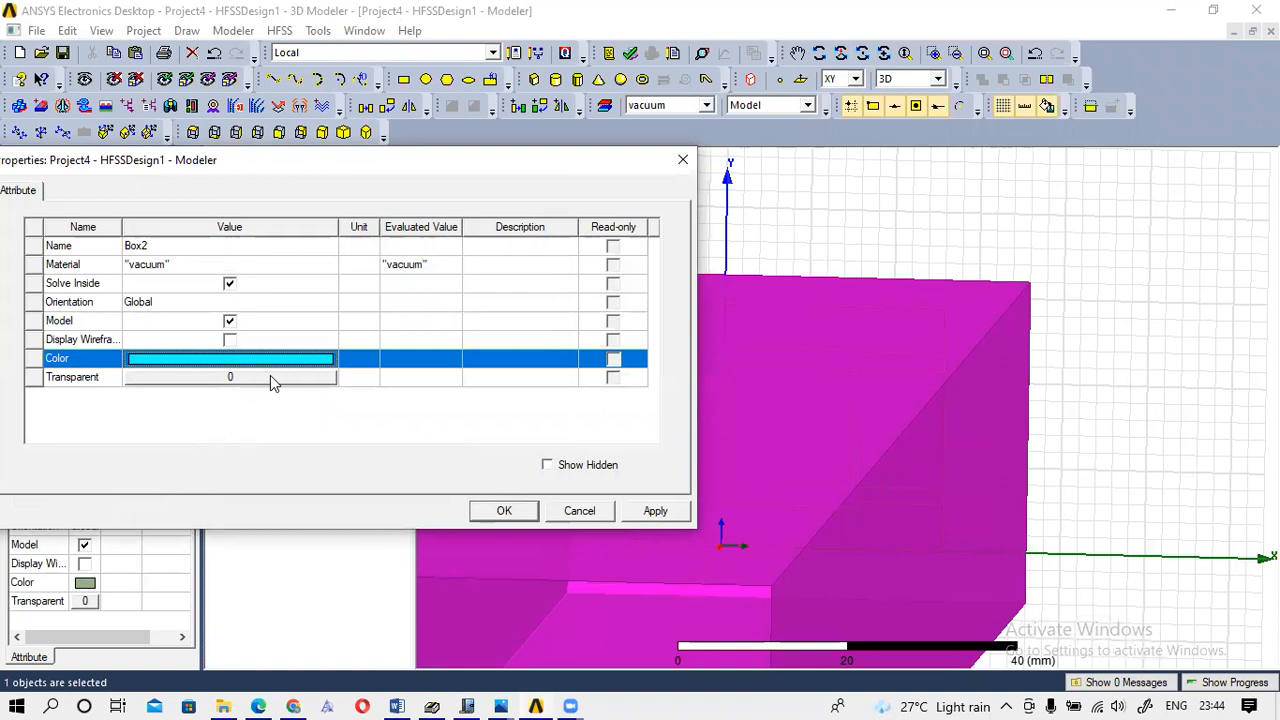
Give Box2 a transparency of 0.45 and apply the changes.
{"action": "left_click", "coordinate": [210, 376]}
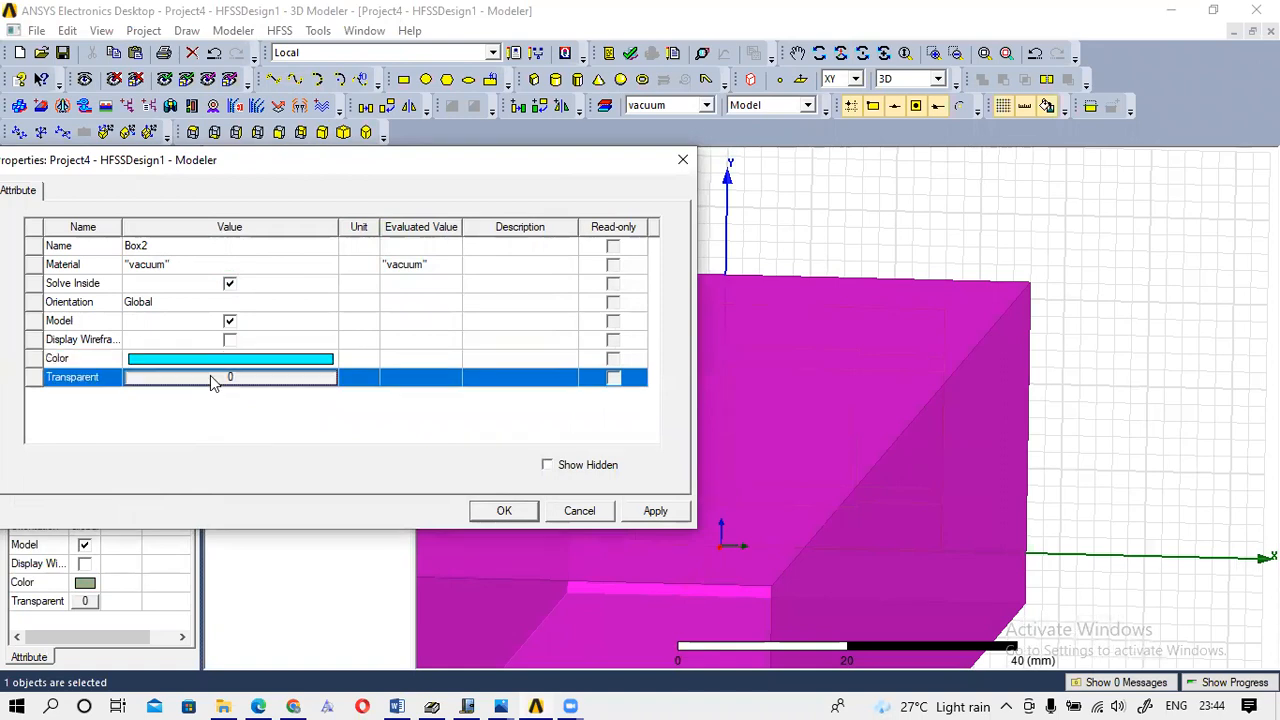
{"action": "left_click", "coordinate": [210, 376]}
{"action": "left_click_drag", "start_coordinate": [238, 333], "coordinate": [310, 340]}
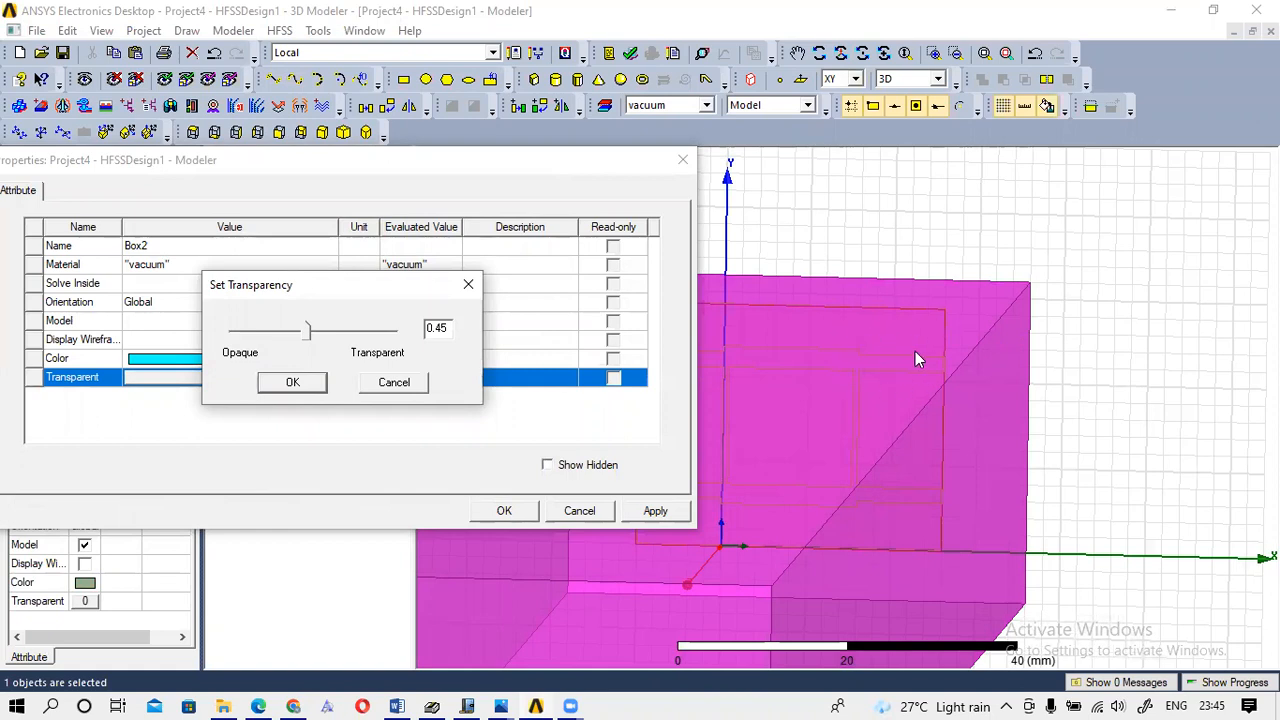
{"action": "left_click", "coordinate": [292, 384]}
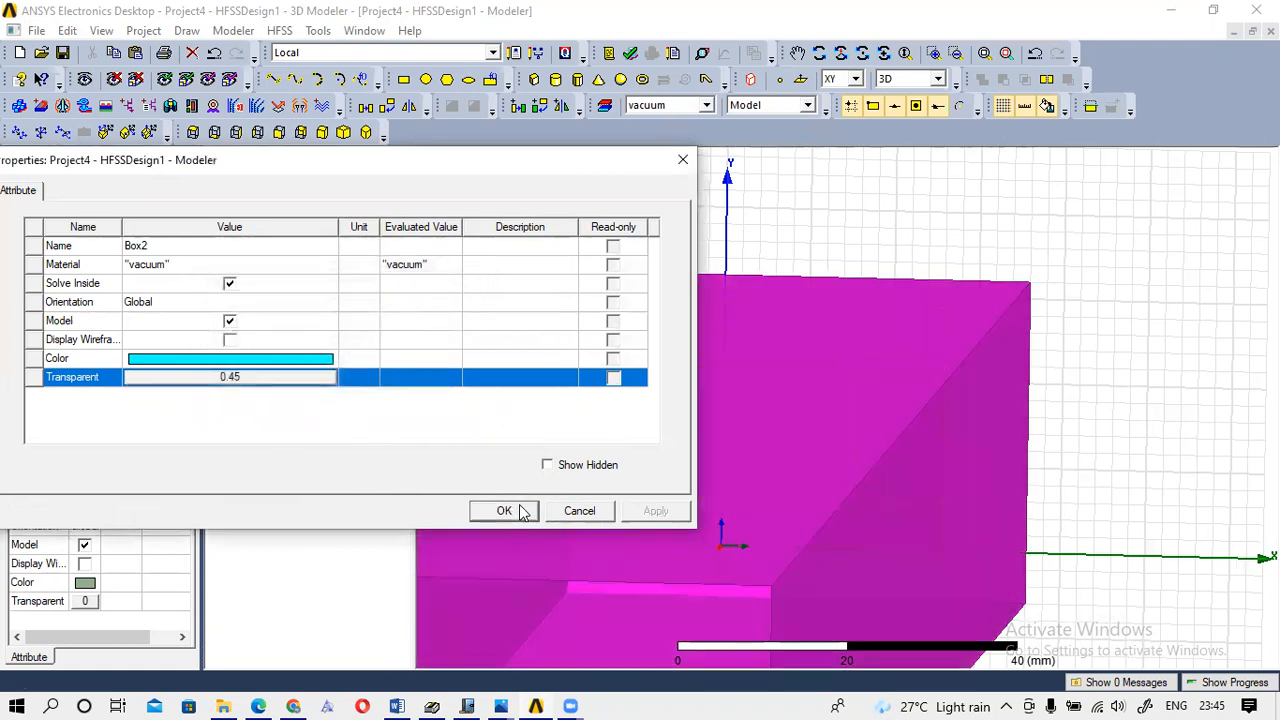
{"action": "left_click", "coordinate": [520, 505]}
{"action": "left_click", "coordinate": [1150, 226]}
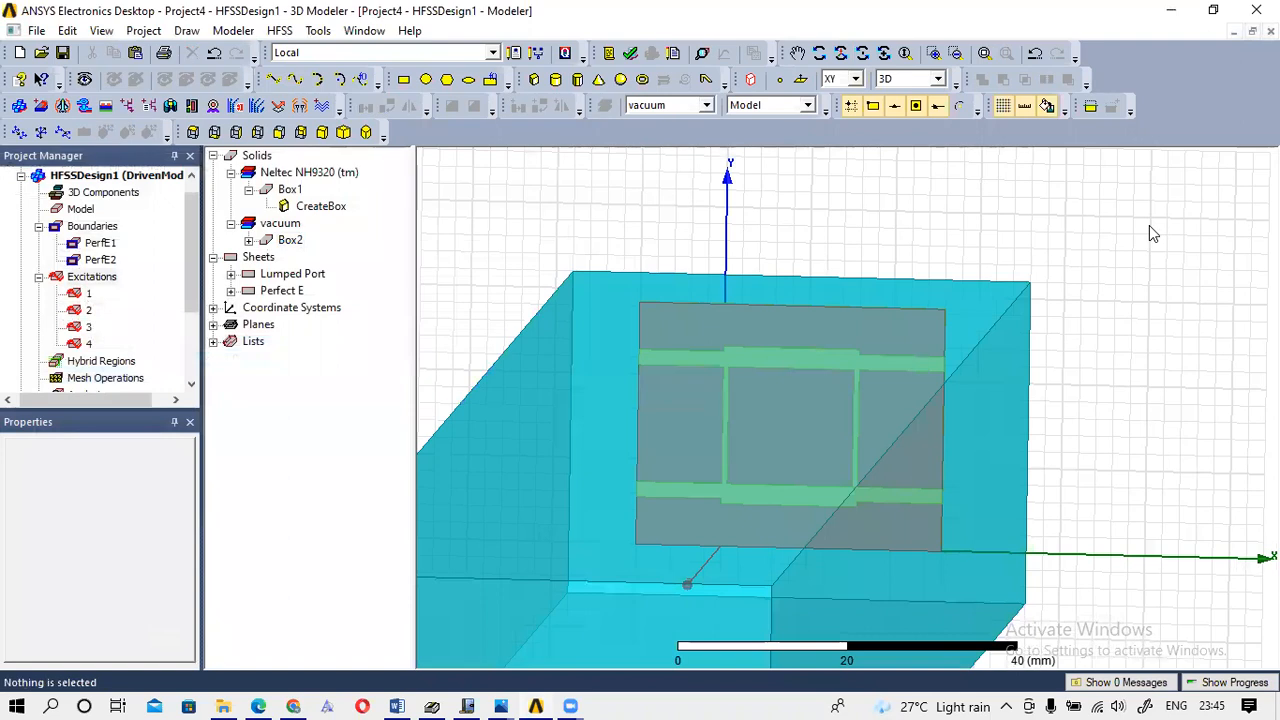
Zoom out until the whole cyan air box fits in the view.
{"action": "scroll", "coordinate": [1155, 218], "scroll_direction": "down", "scroll_amount": 4}
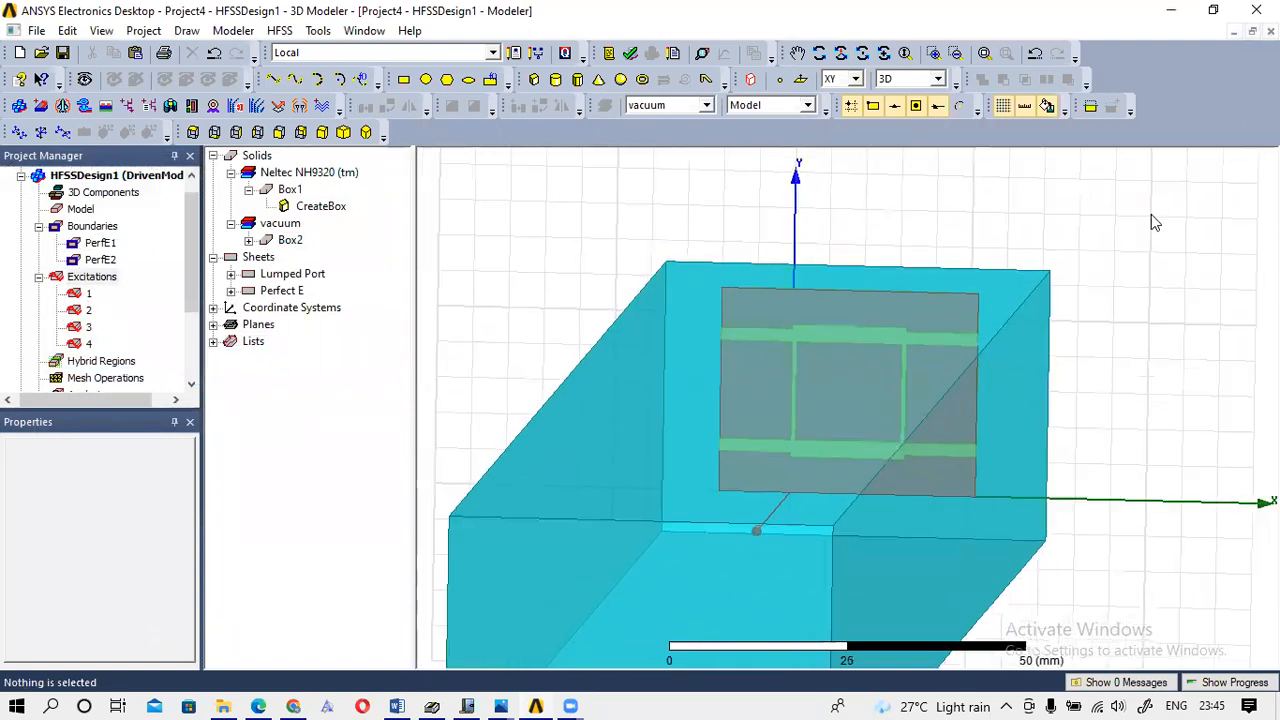
{"action": "scroll", "coordinate": [1143, 223], "scroll_direction": "down", "scroll_amount": 4}
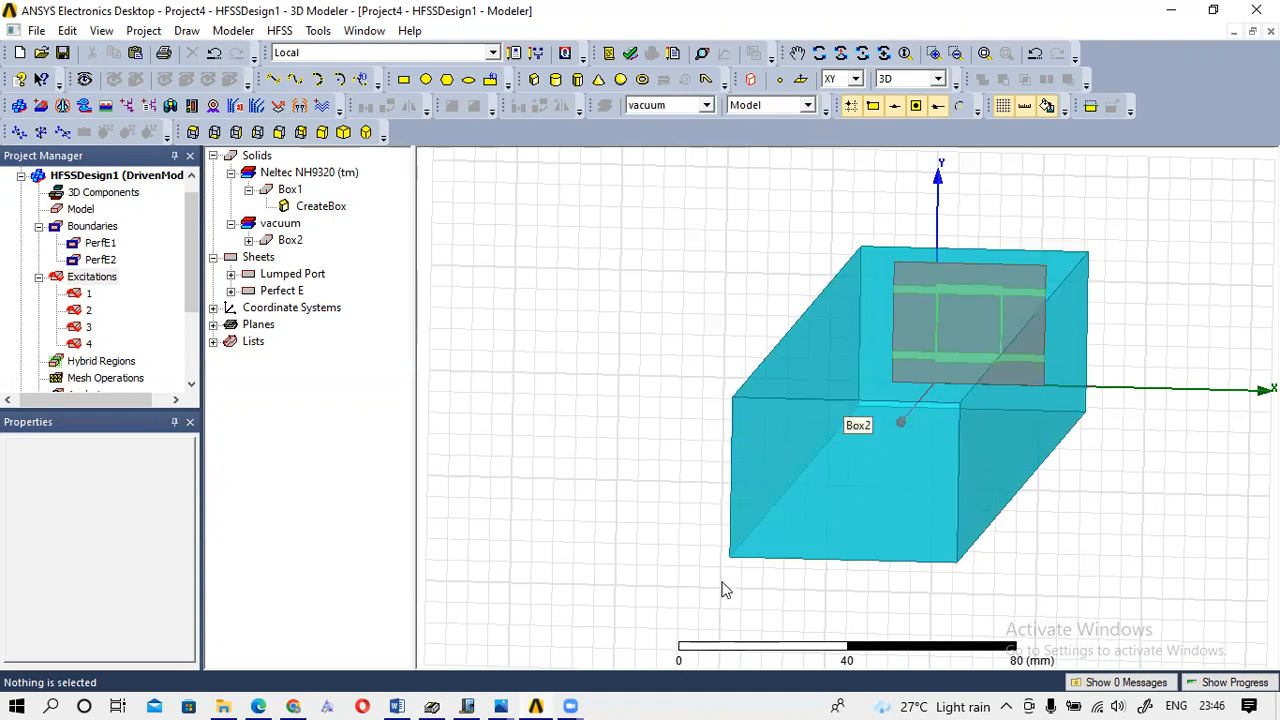
In Journal, draw a red clearance line to the left margin labelled 20mm.
{"action": "mouse_move", "coordinate": [466, 704]}
{"action": "left_click", "coordinate": [463, 658]}
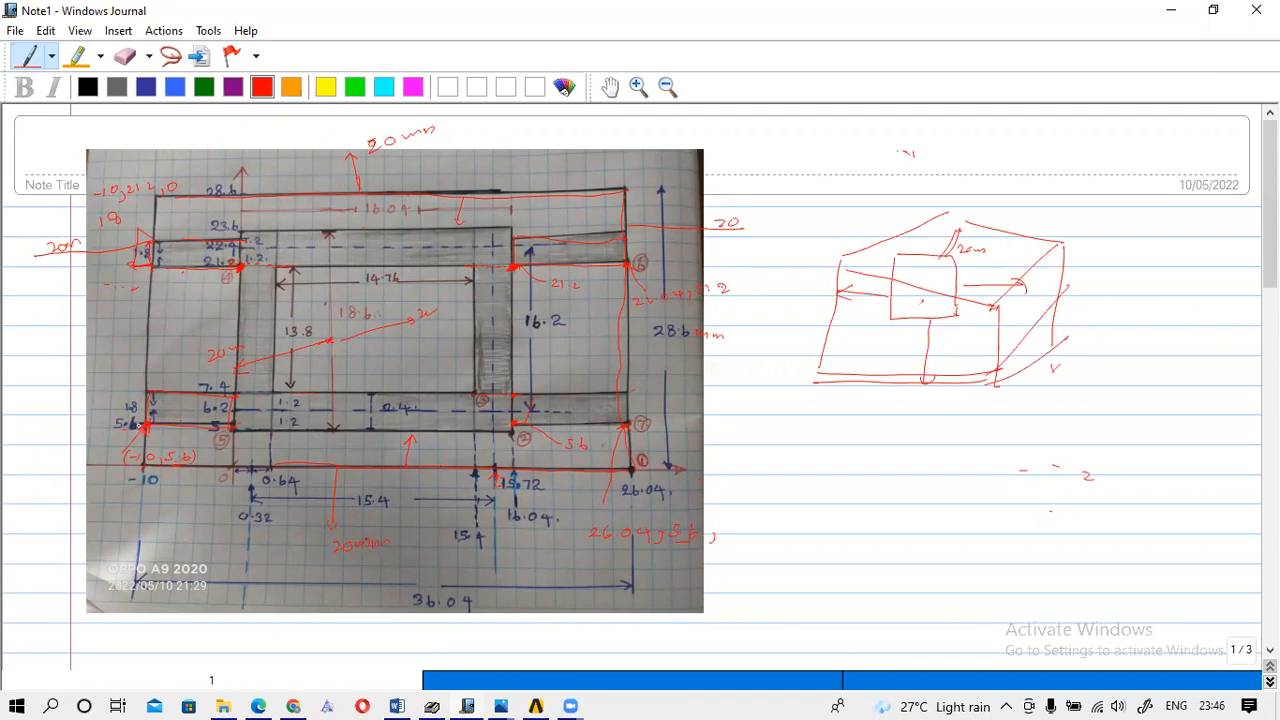
{"action": "mouse_move", "coordinate": [130, 424]}
{"action": "left_mouse_down"}
{"action": "mouse_move", "coordinate": [28, 426]}
{"action": "mouse_move", "coordinate": [20, 467]}
{"action": "mouse_move", "coordinate": [38, 455]}
{"action": "mouse_move", "coordinate": [24, 428]}
{"action": "left_mouse_up"}
{"action": "left_click_drag", "start_coordinate": [66, 414], "coordinate": [106, 420]}
{"action": "mouse_move", "coordinate": [144, 467]}
{"action": "left_mouse_down"}
{"action": "mouse_move", "coordinate": [20, 471]}
{"action": "mouse_move", "coordinate": [14, 585]}
{"action": "mouse_move", "coordinate": [54, 551]}
{"action": "left_mouse_up"}
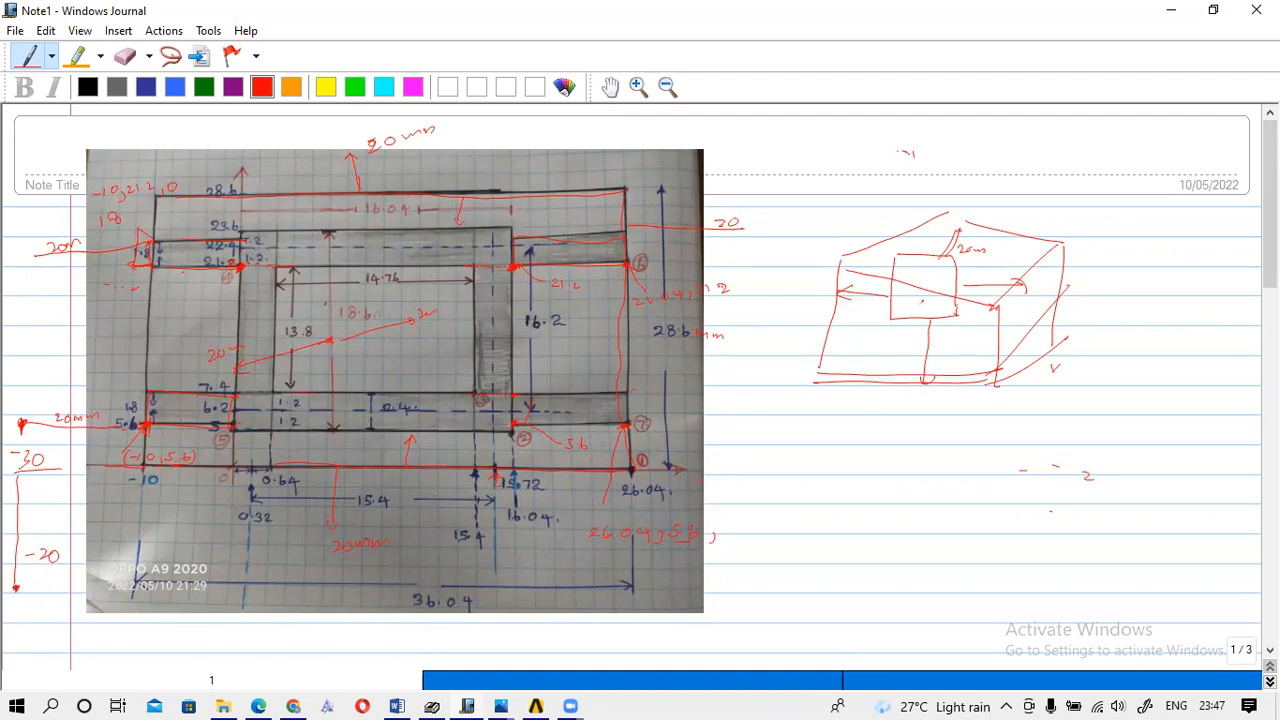
Handwrite the coordinate -30, -2 and a red 20 at the bottom left.
{"action": "mouse_move", "coordinate": [41, 586]}
{"action": "left_mouse_down"}
{"action": "mouse_move", "coordinate": [68, 601]}
{"action": "mouse_move", "coordinate": [102, 590]}
{"action": "left_mouse_up"}
{"action": "mouse_move", "coordinate": [104, 585]}
{"action": "left_mouse_down"}
{"action": "mouse_move", "coordinate": [116, 581]}
{"action": "mouse_move", "coordinate": [52, 612]}
{"action": "mouse_move", "coordinate": [59, 600]}
{"action": "mouse_move", "coordinate": [130, 610]}
{"action": "left_mouse_up"}
{"action": "left_click_drag", "start_coordinate": [176, 588], "coordinate": [195, 590]}
Sketch a small red rectangle with an arrow pointing out, then return to HFSS.
{"action": "mouse_move", "coordinate": [829, 448]}
{"action": "left_mouse_down"}
{"action": "mouse_move", "coordinate": [874, 449]}
{"action": "mouse_move", "coordinate": [879, 481]}
{"action": "mouse_move", "coordinate": [832, 484]}
{"action": "mouse_move", "coordinate": [876, 483]}
{"action": "left_mouse_up"}
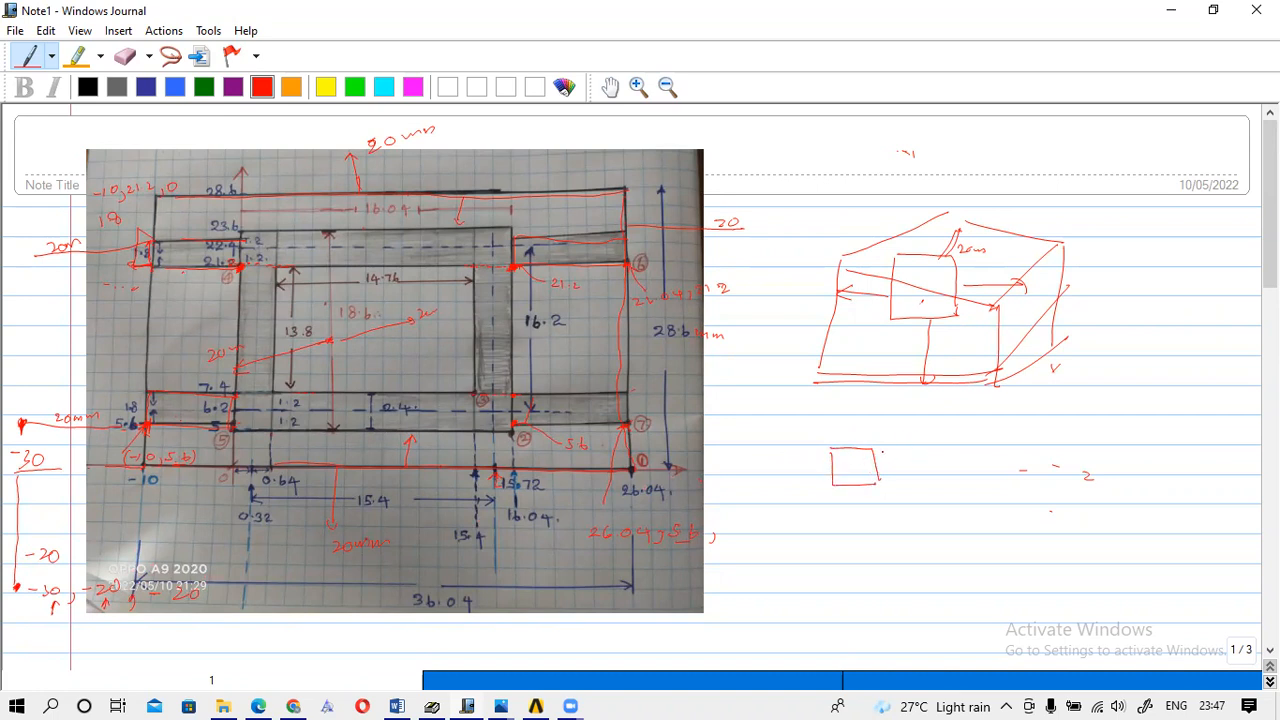
{"action": "left_click_drag", "start_coordinate": [877, 454], "coordinate": [907, 436]}
{"action": "left_click", "coordinate": [978, 441]}
{"action": "mouse_move", "coordinate": [912, 437]}
{"action": "left_mouse_down"}
{"action": "mouse_move", "coordinate": [985, 441]}
{"action": "mouse_move", "coordinate": [950, 455]}
{"action": "mouse_move", "coordinate": [956, 442]}
{"action": "mouse_move", "coordinate": [914, 446]}
{"action": "mouse_move", "coordinate": [927, 442]}
{"action": "left_mouse_up"}
{"action": "left_click", "coordinate": [537, 703]}
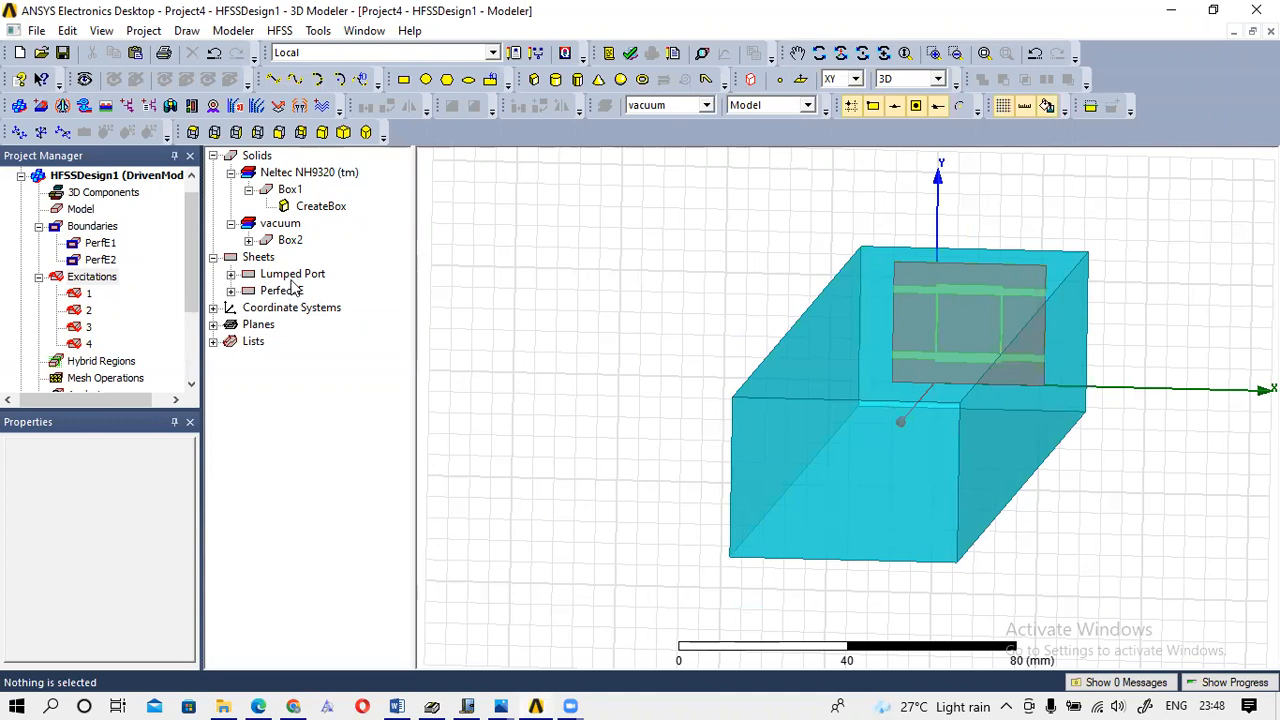
Set Box2's creation Position to -30, -20, -20.
{"action": "left_click", "coordinate": [247, 241]}
{"action": "double_click", "coordinate": [323, 259]}
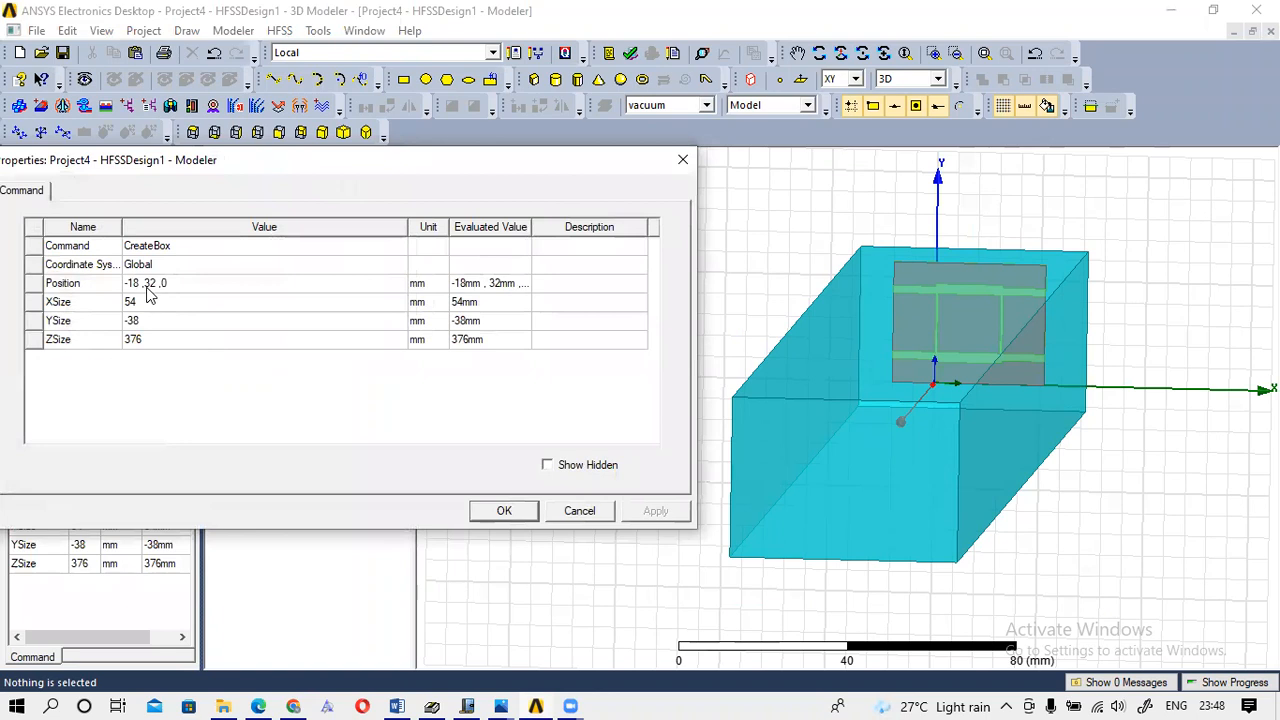
{"action": "left_click", "coordinate": [147, 289]}
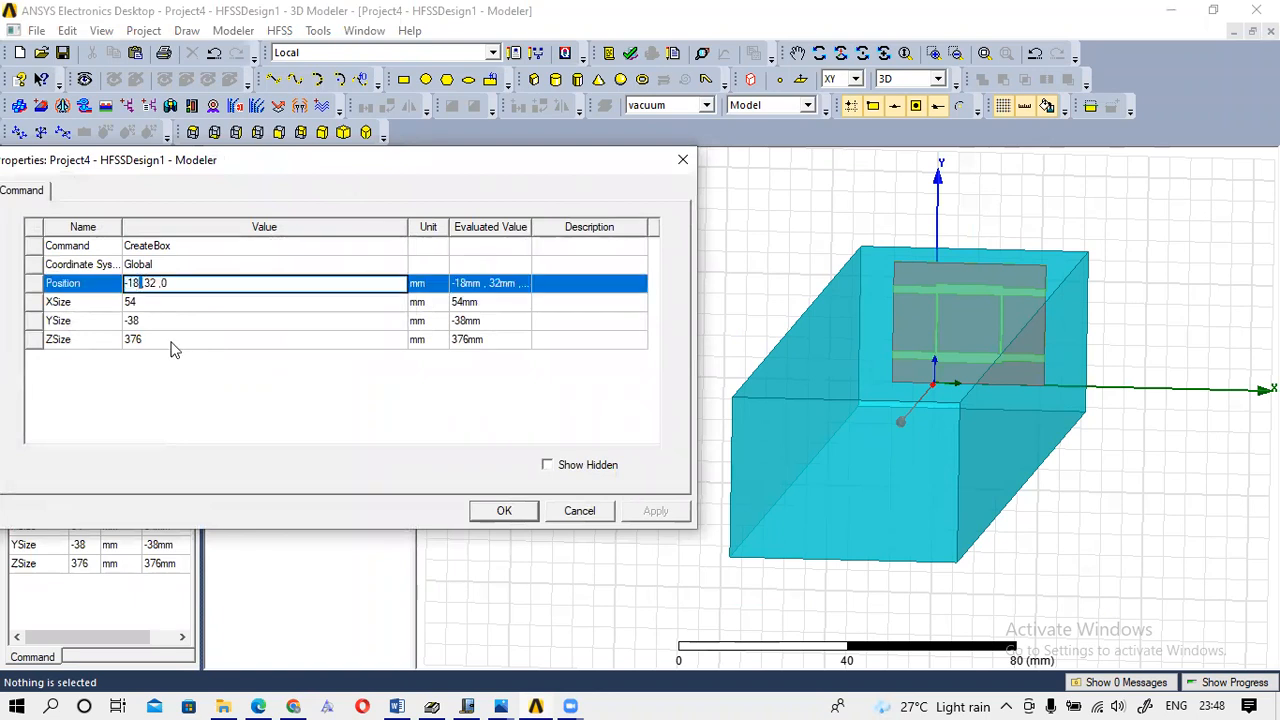
{"action": "key", "text": "BackSpace"}
{"action": "key", "text": "BackSpace"}
{"action": "key", "text": "BackSpace"}
{"action": "key", "text": "BackSpace"}
{"action": "key", "text": "BackSpace"}
{"action": "type", "text": "-30"}
{"action": "key", "text": "BackSpace"}
{"action": "key", "text": "BackSpace"}
{"action": "type", "text": "-"}
{"action": "key", "text": "BackSpace"}
{"action": "key", "text": "BackSpace"}
{"action": "type", "text": "-20"}
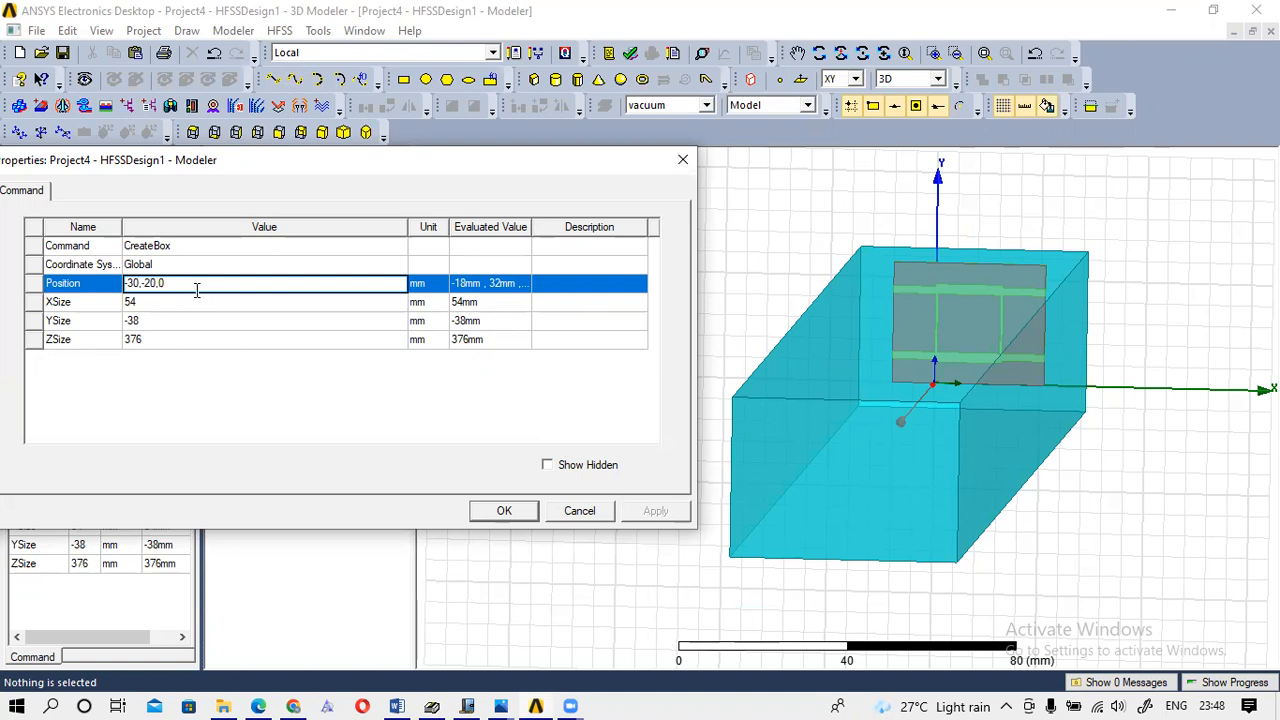
{"action": "key", "text": "BackSpace"}
{"action": "type", "text": "-20"}
Give Box2 XSize 40, YSize 20 and ZSize 20 and apply them.
{"action": "left_click", "coordinate": [181, 301]}
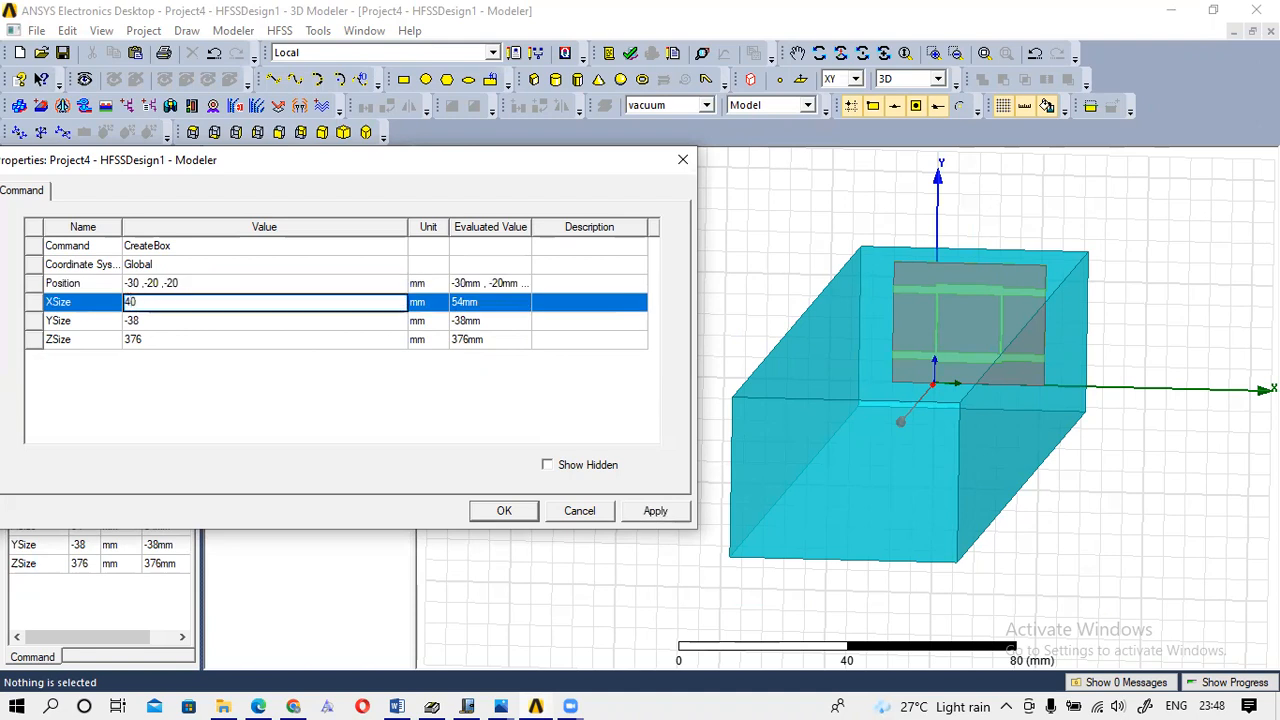
{"action": "left_click", "coordinate": [160, 320]}
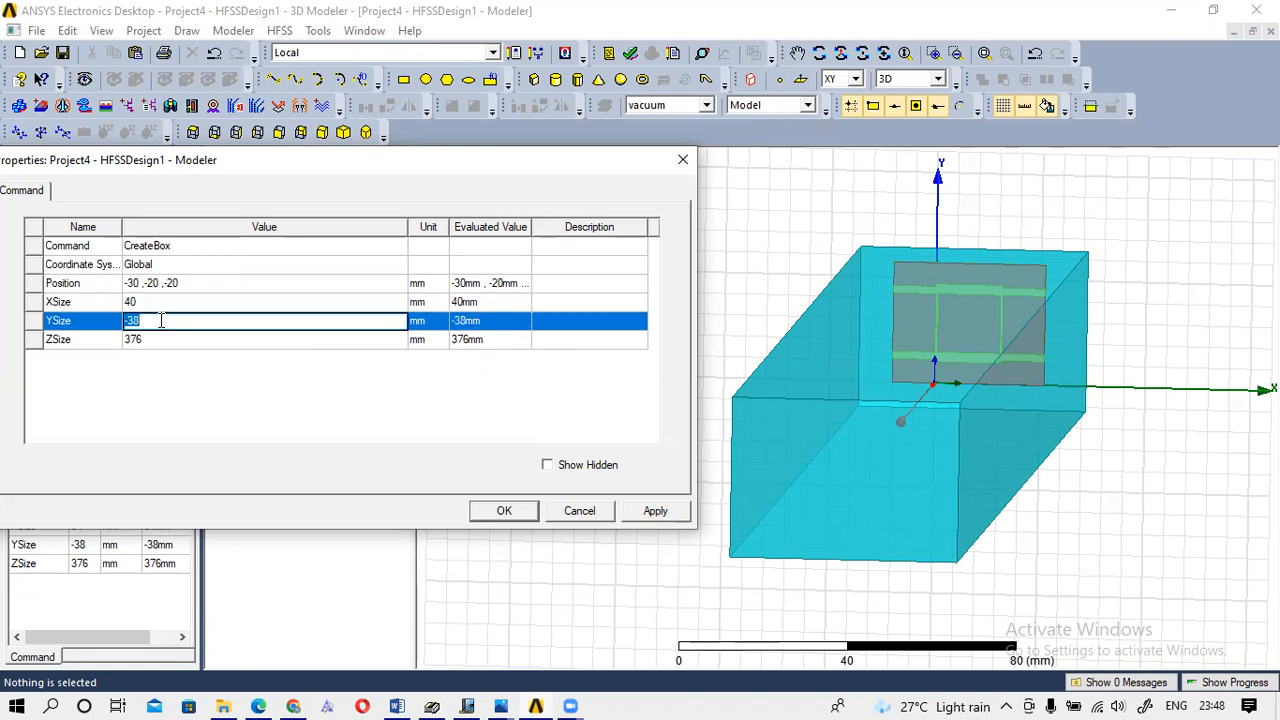
{"action": "type", "text": "20"}
{"action": "left_click", "coordinate": [150, 339]}
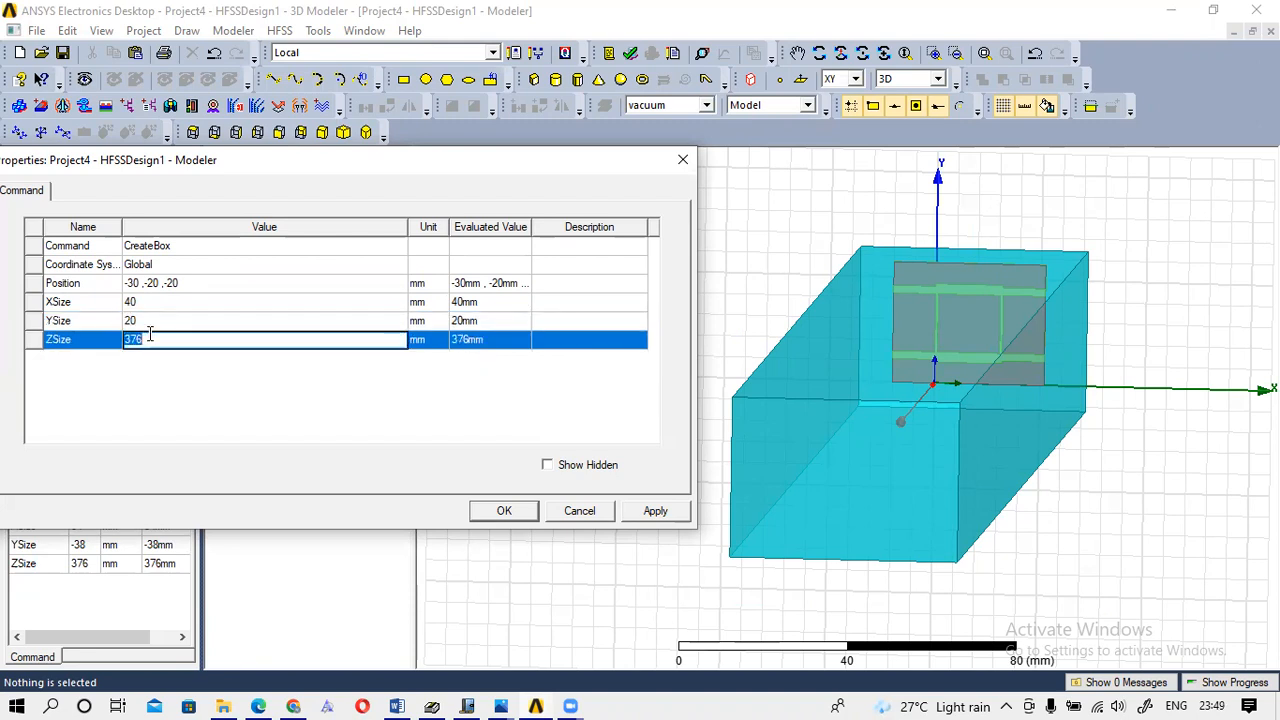
{"action": "type", "text": "20"}
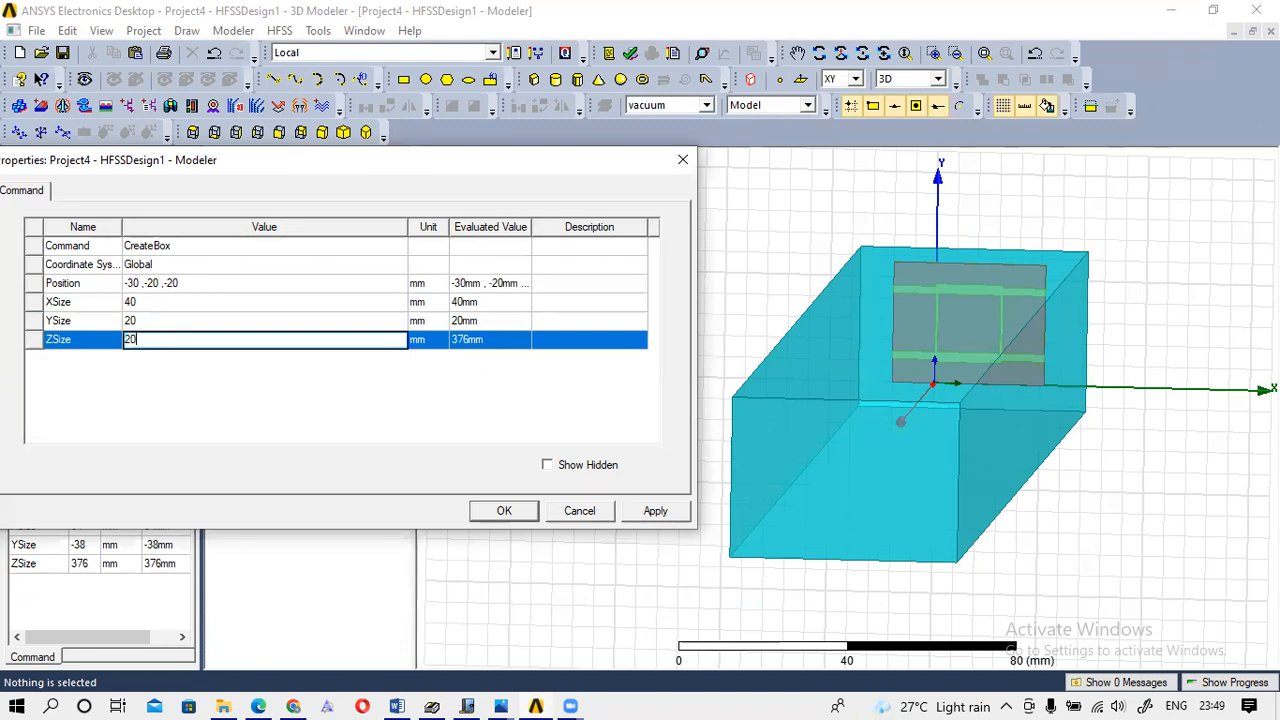
{"action": "left_click", "coordinate": [505, 511]}
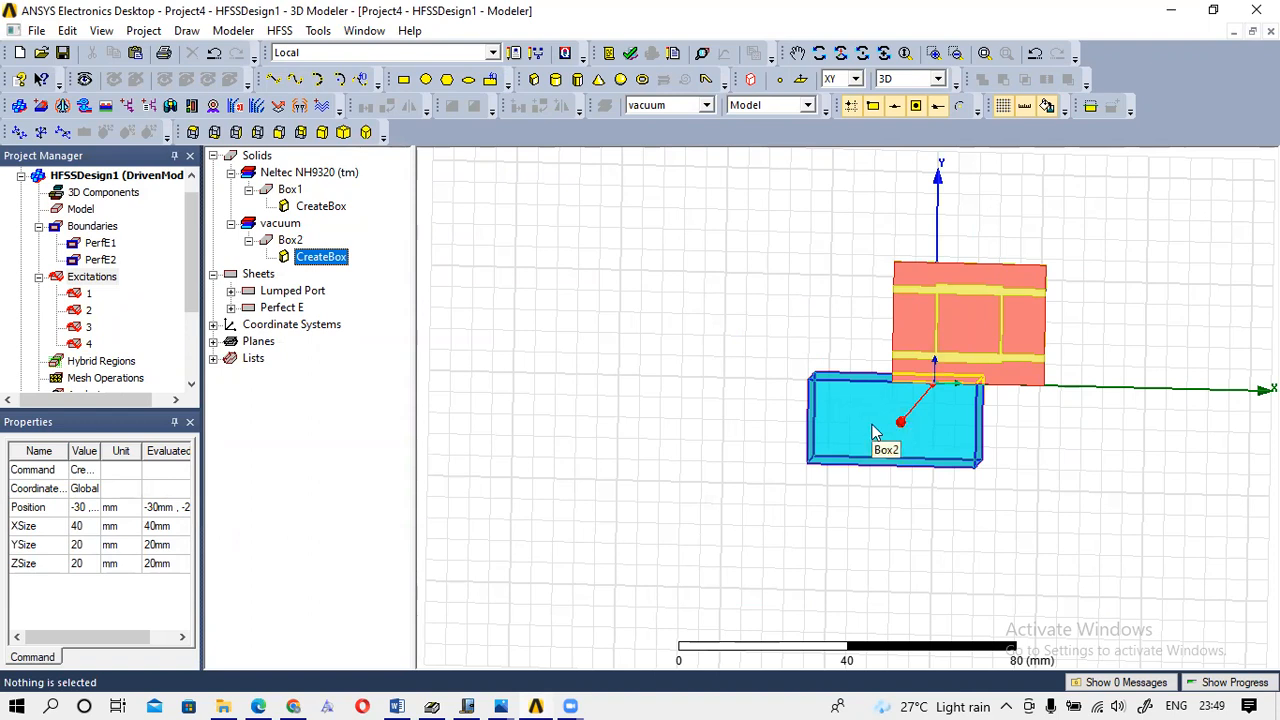
{"action": "double_click", "coordinate": [318, 262]}
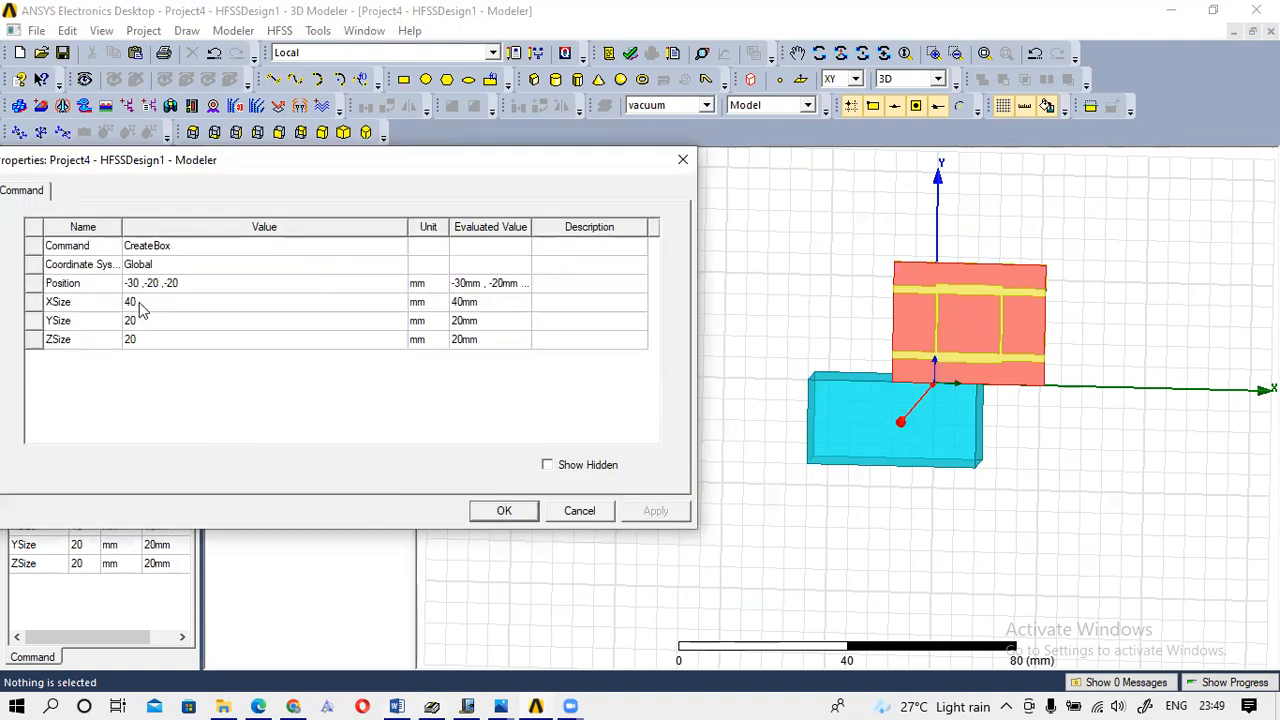
In Journal, draw red lines along the bottom and up the left margin.
{"action": "left_click", "coordinate": [466, 706]}
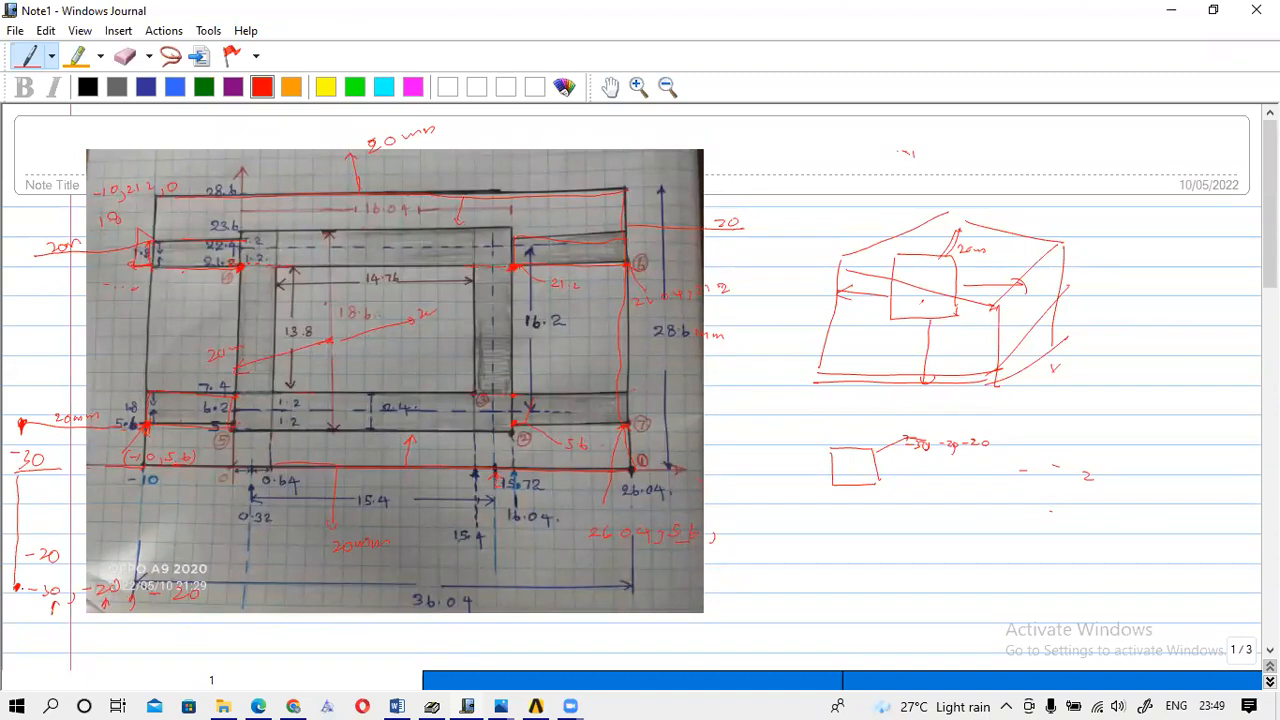
{"action": "left_click_drag", "start_coordinate": [14, 586], "coordinate": [290, 575]}
{"action": "left_click_drag", "start_coordinate": [338, 563], "coordinate": [338, 578]}
{"action": "left_click_drag", "start_coordinate": [20, 570], "coordinate": [20, 462]}
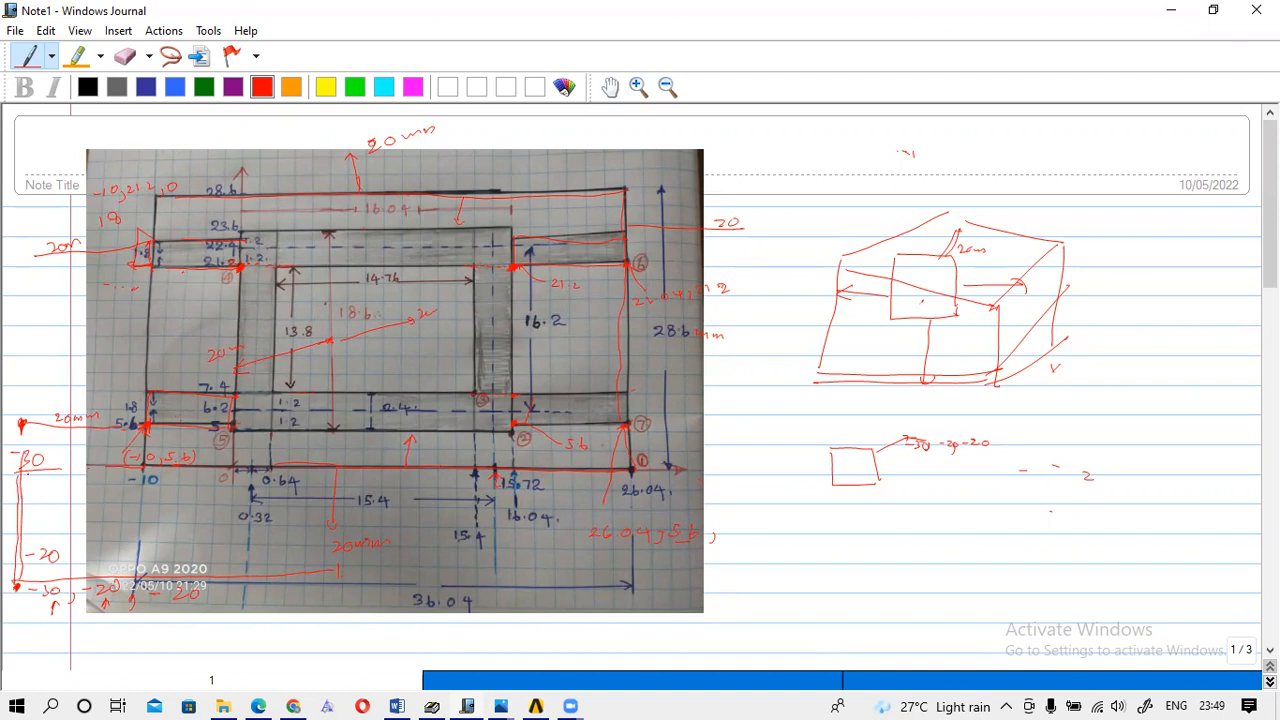
Switch to the light-blue pen and trace the left, bottom and top enclosing lines.
{"action": "left_click", "coordinate": [175, 87]}
{"action": "mouse_move", "coordinate": [22, 452]}
{"action": "left_mouse_down"}
{"action": "mouse_move", "coordinate": [20, 584]}
{"action": "mouse_move", "coordinate": [244, 570]}
{"action": "left_mouse_up"}
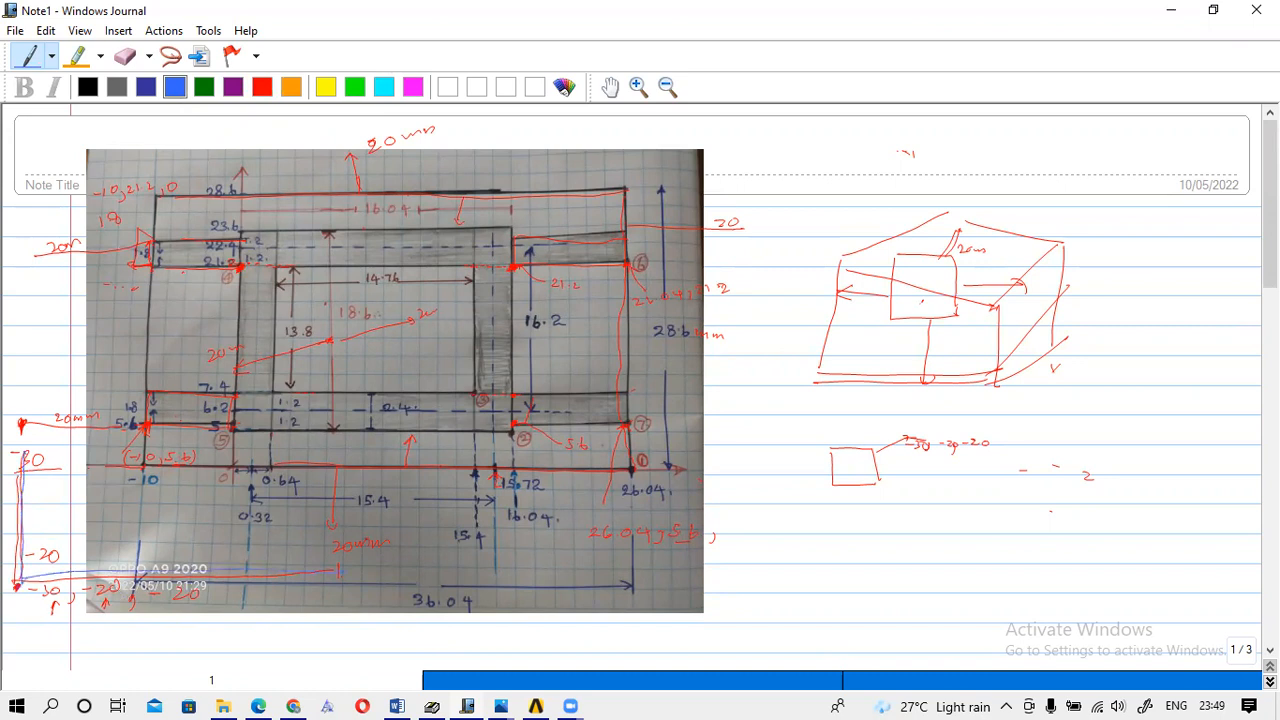
{"action": "mouse_move", "coordinate": [18, 590]}
{"action": "left_mouse_down"}
{"action": "mouse_move", "coordinate": [45, 577]}
{"action": "mouse_move", "coordinate": [256, 572]}
{"action": "left_mouse_up"}
{"action": "left_click_drag", "start_coordinate": [15, 576], "coordinate": [21, 468]}
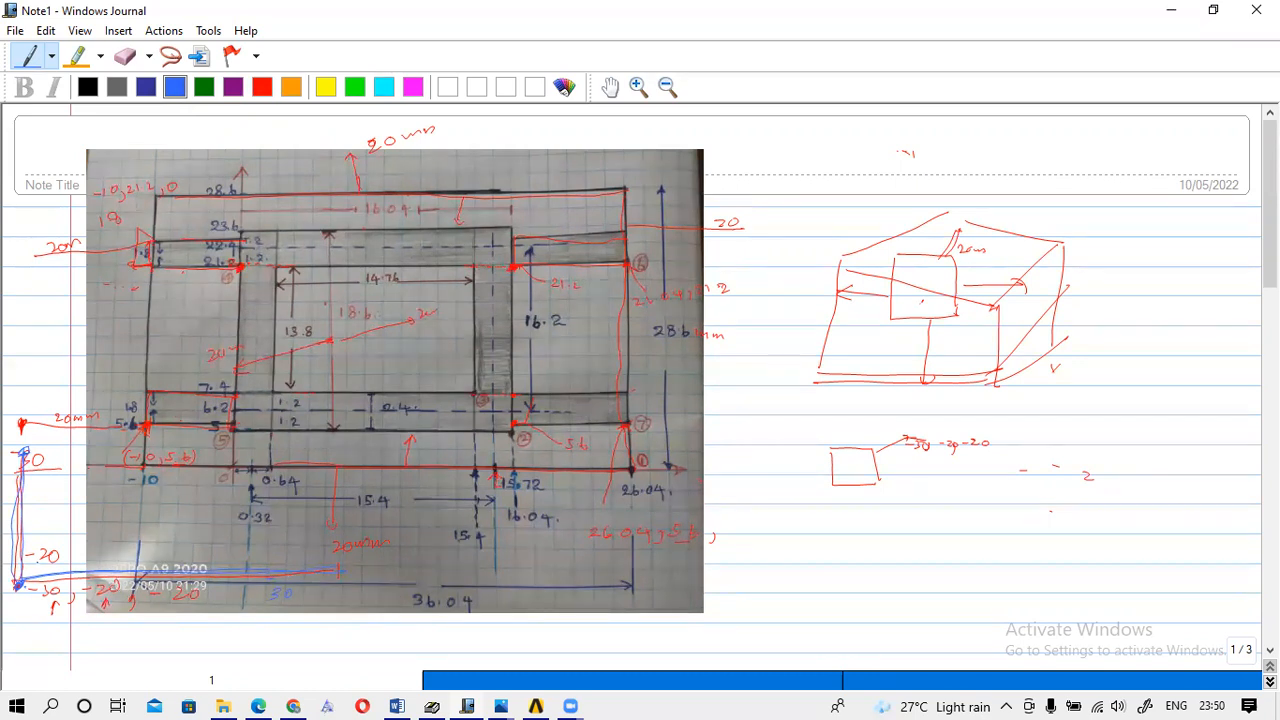
{"action": "left_click_drag", "start_coordinate": [48, 443], "coordinate": [88, 418]}
{"action": "left_click_drag", "start_coordinate": [20, 456], "coordinate": [266, 455]}
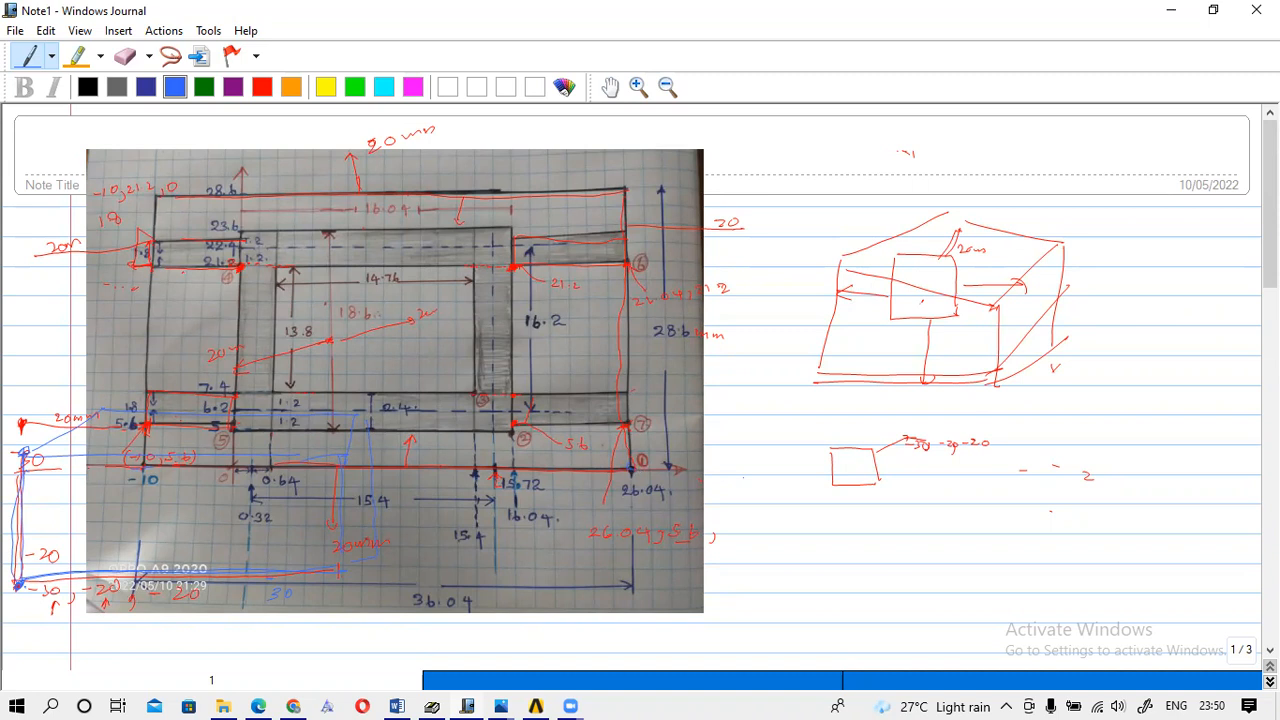
Add blue strokes right of the photo and in the margin, then return to HFSS.
{"action": "mouse_move", "coordinate": [690, 471]}
{"action": "left_mouse_down"}
{"action": "mouse_move", "coordinate": [736, 473]}
{"action": "mouse_move", "coordinate": [716, 496]}
{"action": "mouse_move", "coordinate": [742, 486]}
{"action": "mouse_move", "coordinate": [715, 496]}
{"action": "mouse_move", "coordinate": [733, 488]}
{"action": "left_mouse_up"}
{"action": "mouse_move", "coordinate": [742, 488]}
{"action": "left_mouse_down"}
{"action": "mouse_move", "coordinate": [724, 475]}
{"action": "mouse_move", "coordinate": [735, 480]}
{"action": "left_mouse_up"}
{"action": "mouse_move", "coordinate": [26, 212]}
{"action": "left_mouse_down"}
{"action": "mouse_move", "coordinate": [59, 201]}
{"action": "mouse_move", "coordinate": [52, 140]}
{"action": "mouse_move", "coordinate": [76, 132]}
{"action": "mouse_move", "coordinate": [61, 166]}
{"action": "left_mouse_up"}
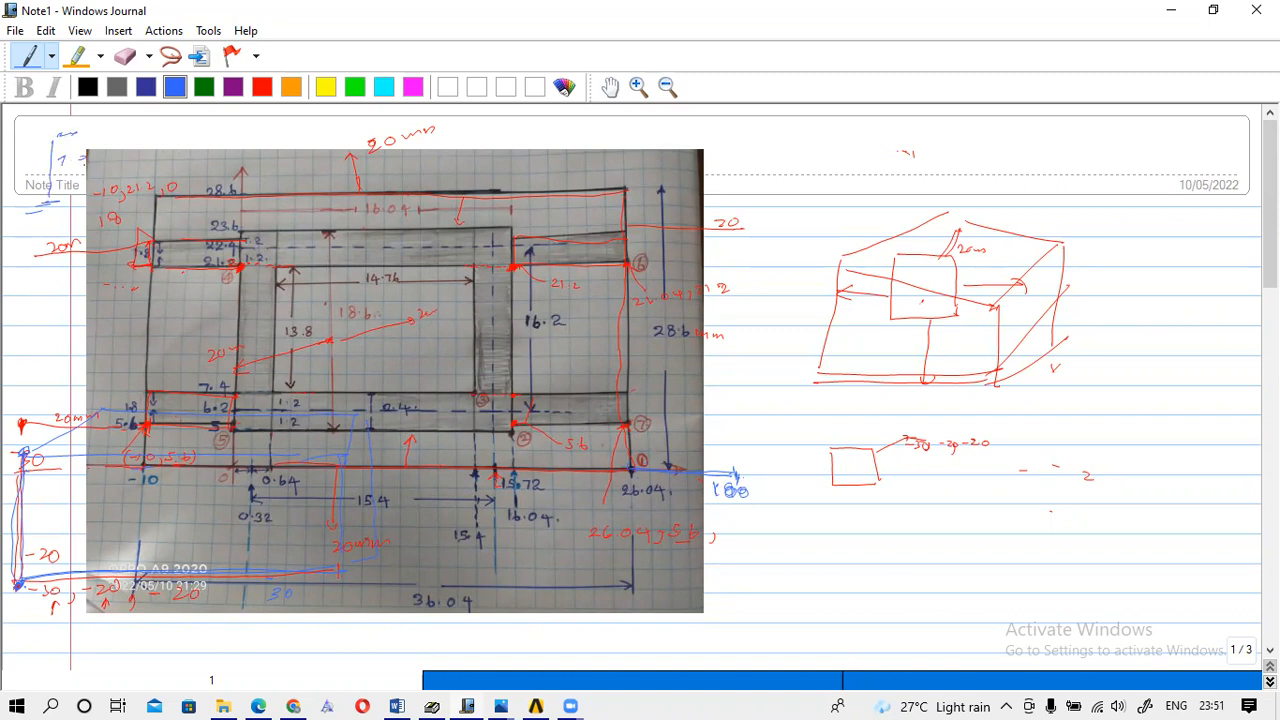
{"action": "mouse_move", "coordinate": [300, 697]}
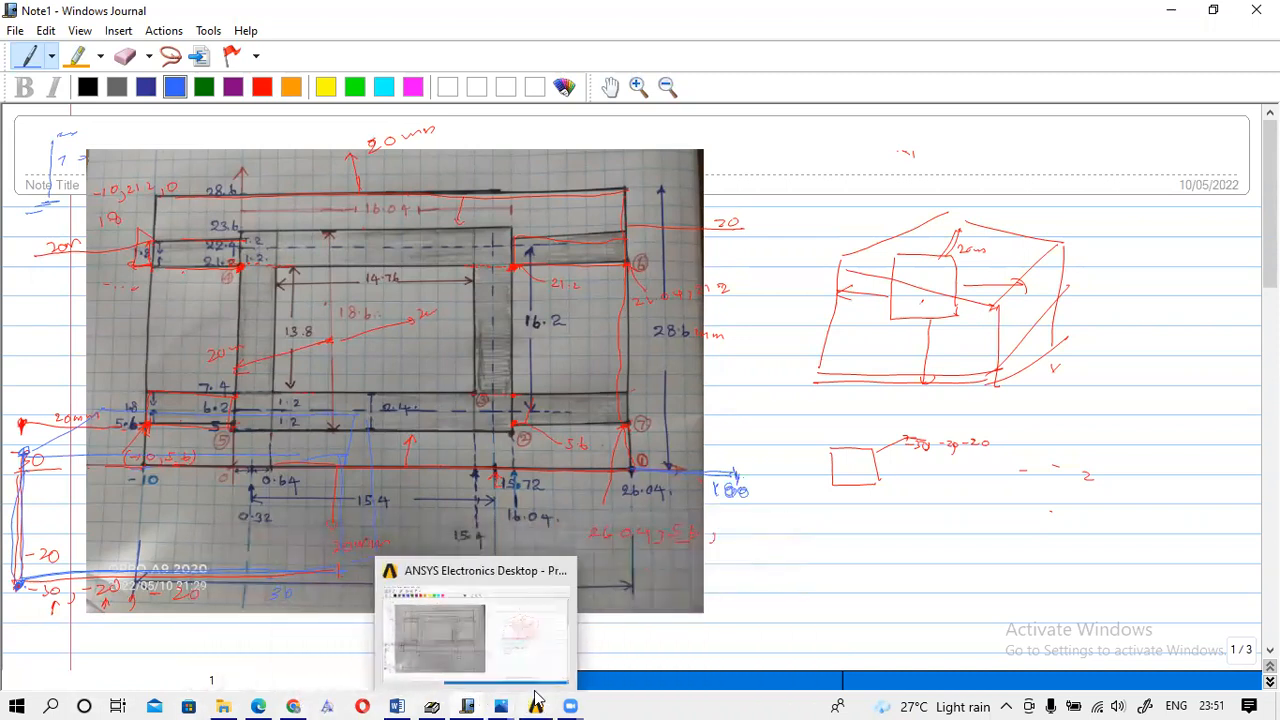
{"action": "left_click", "coordinate": [536, 697]}
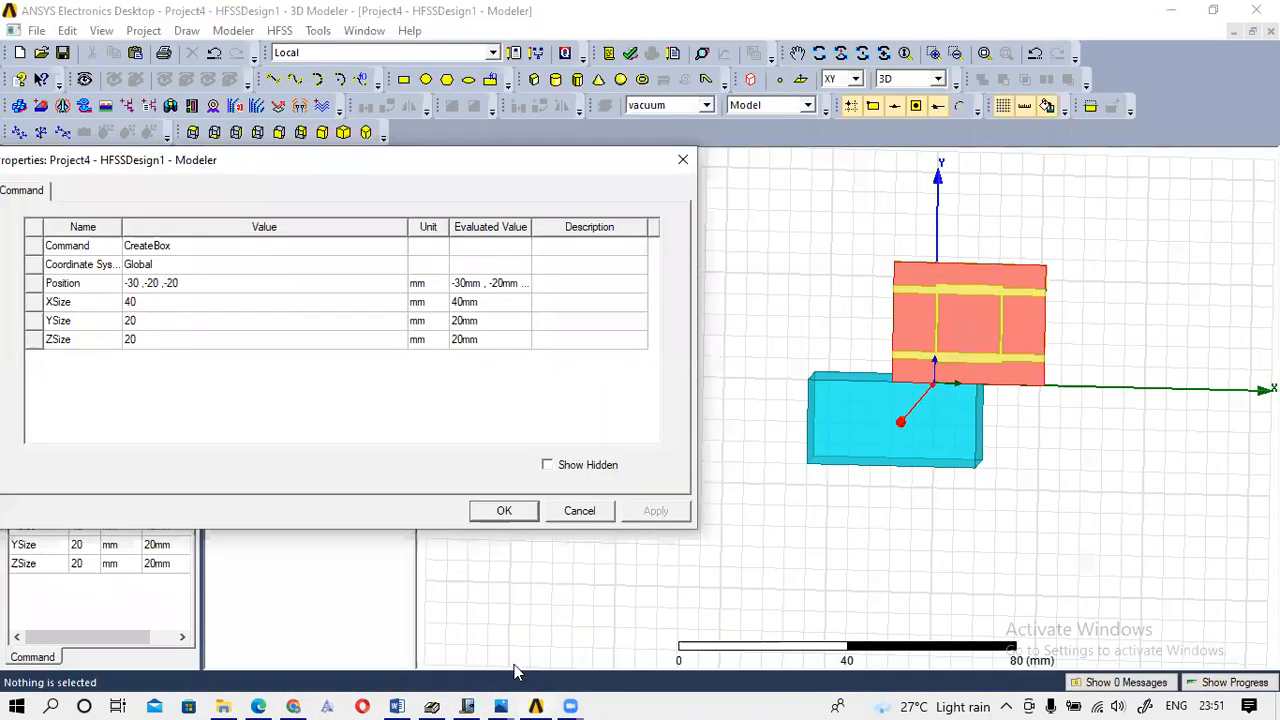
Resize Box2 to XSize 100 and YSize 70.
{"action": "left_click", "coordinate": [155, 302]}
{"action": "type", "text": "100"}
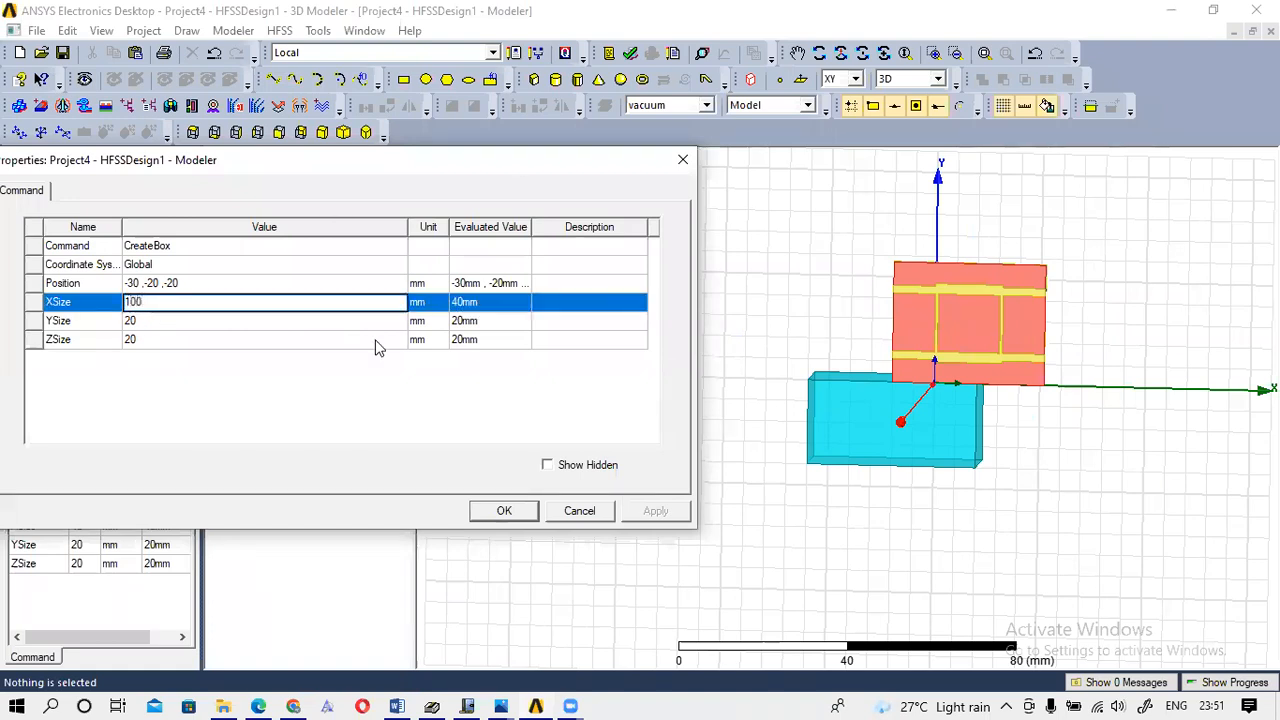
{"action": "left_click", "coordinate": [160, 320]}
{"action": "type", "text": "70"}
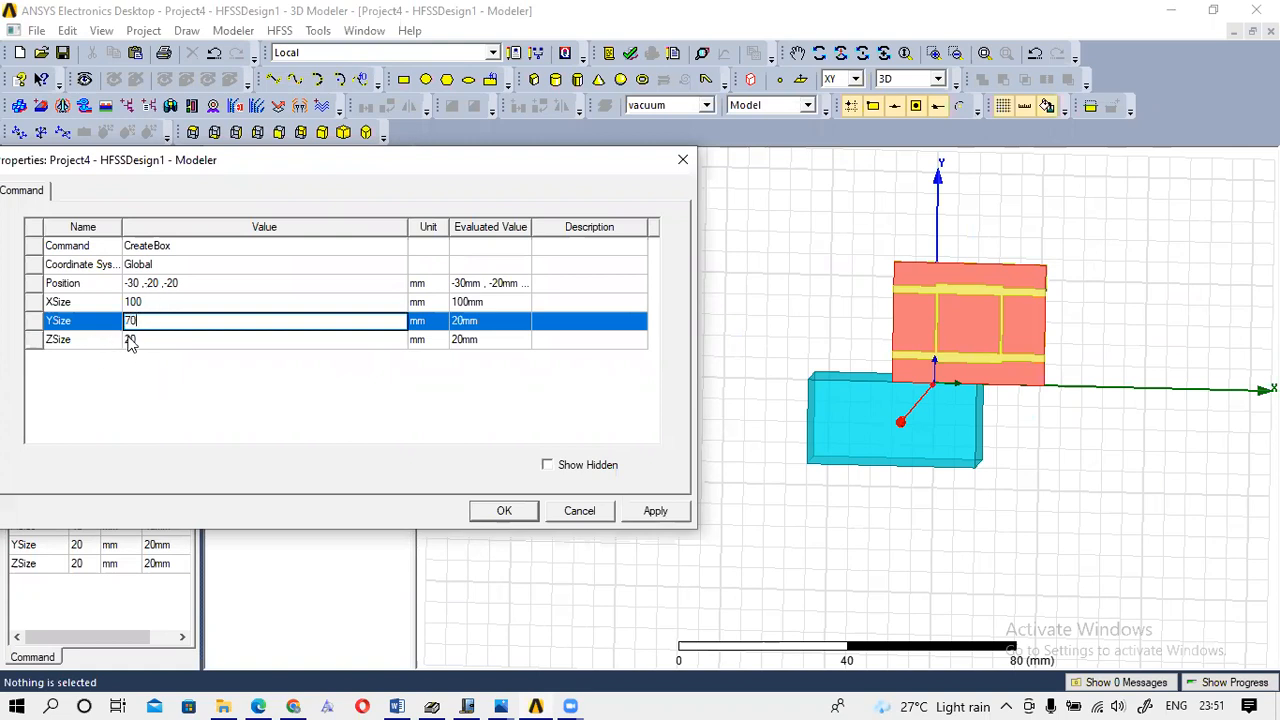
{"action": "left_click", "coordinate": [508, 512]}
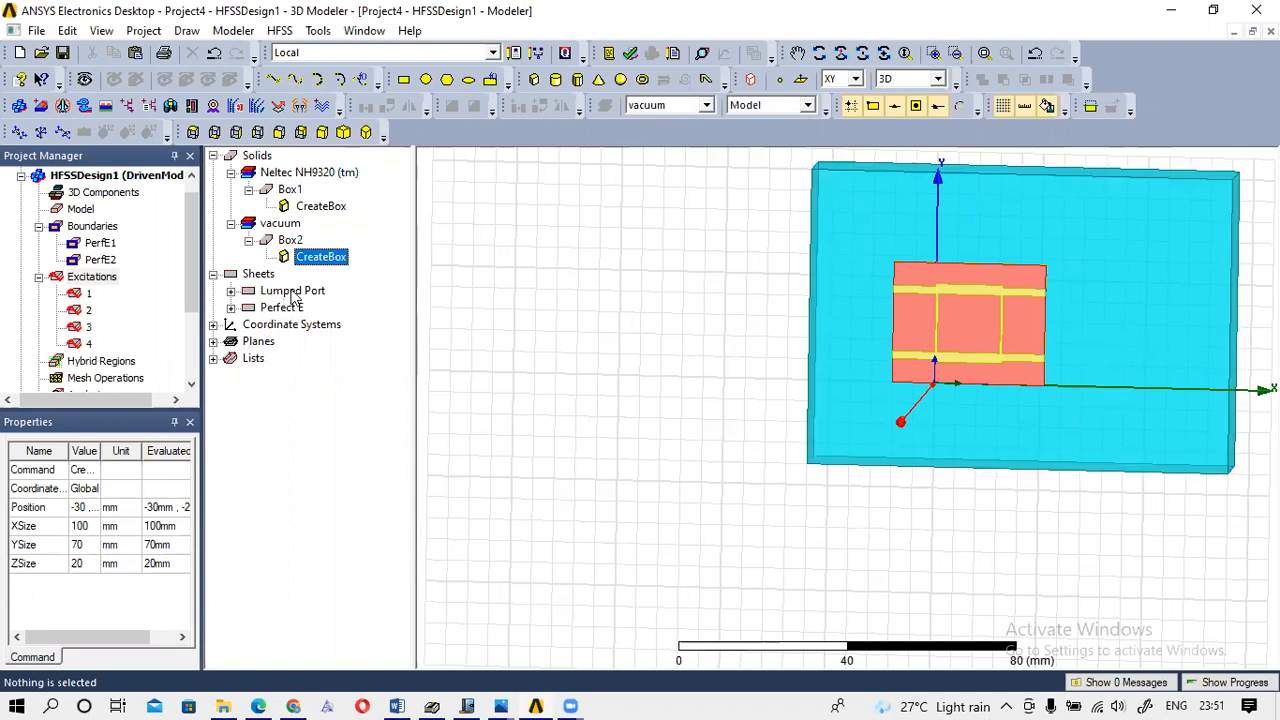
Reduce Box2's XSize to 70, making it 70 × 70 × 20 mm.
{"action": "double_click", "coordinate": [322, 257]}
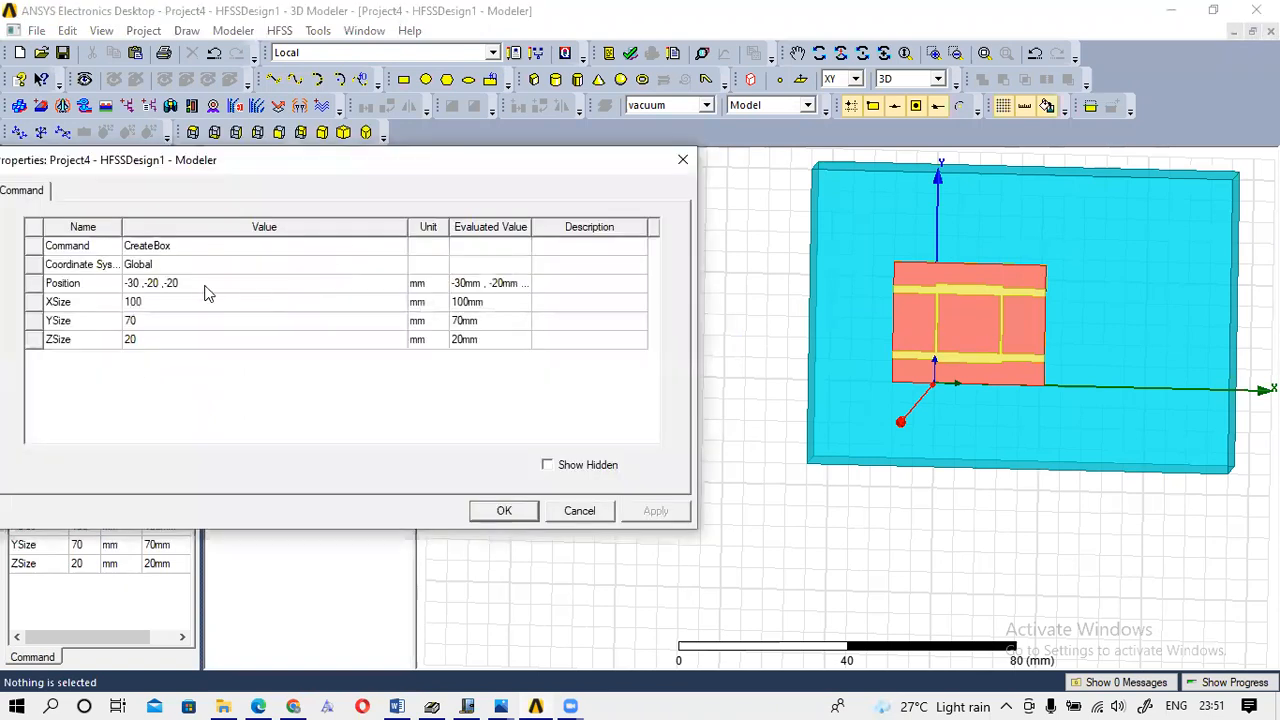
{"action": "left_click", "coordinate": [142, 307]}
{"action": "type", "text": "70"}
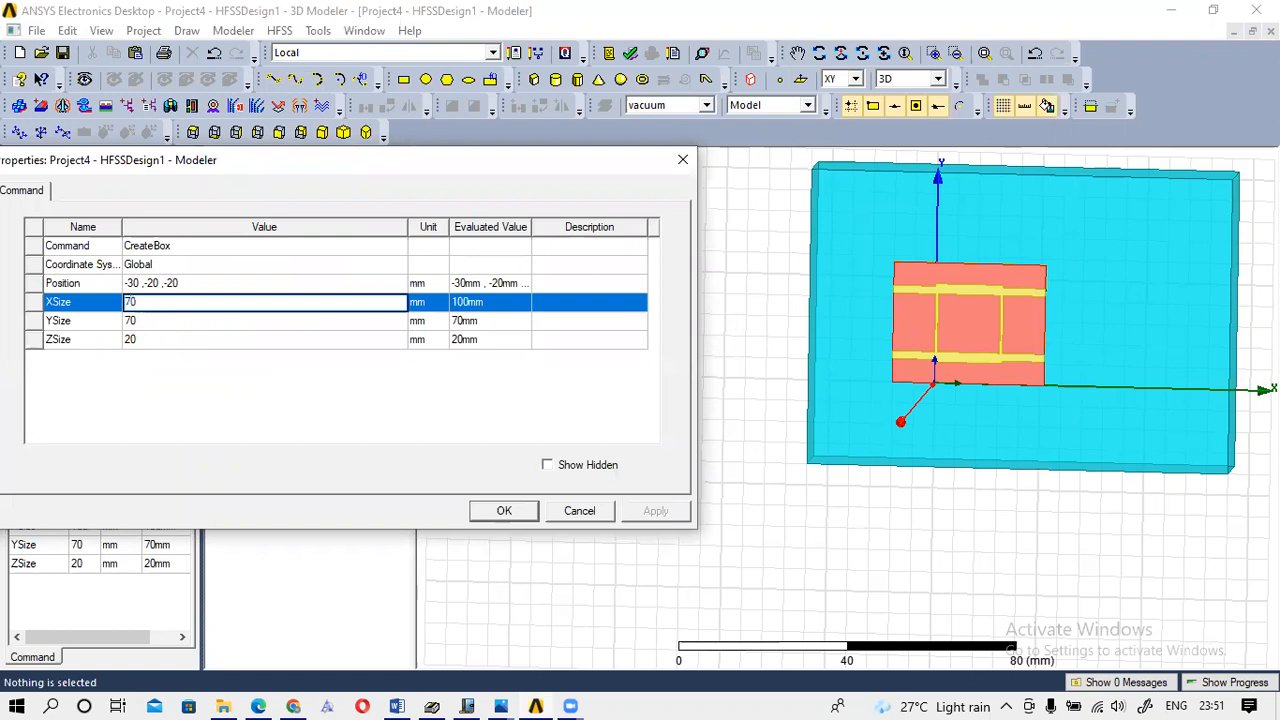
{"action": "left_click", "coordinate": [521, 511]}
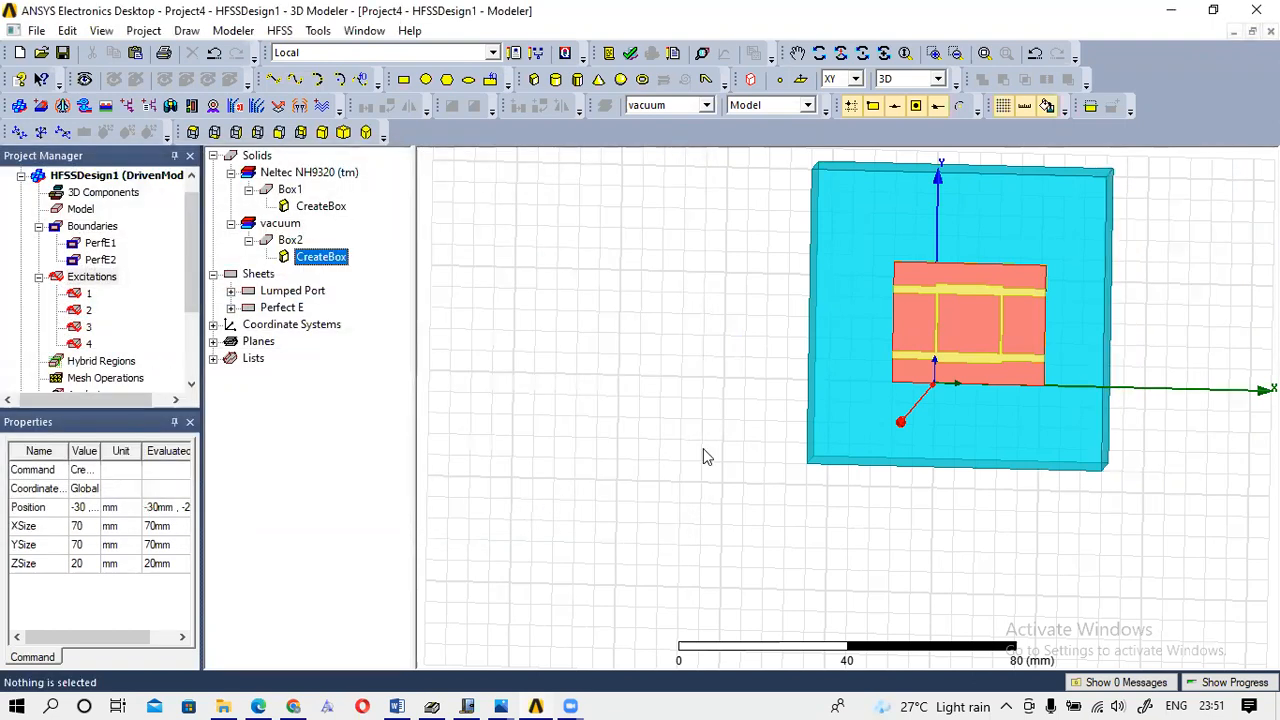
{"action": "left_click", "coordinate": [840, 52]}
Rotate the model side-on to see the air box's thickness.
{"action": "left_click_drag", "start_coordinate": [1044, 285], "coordinate": [880, 292]}
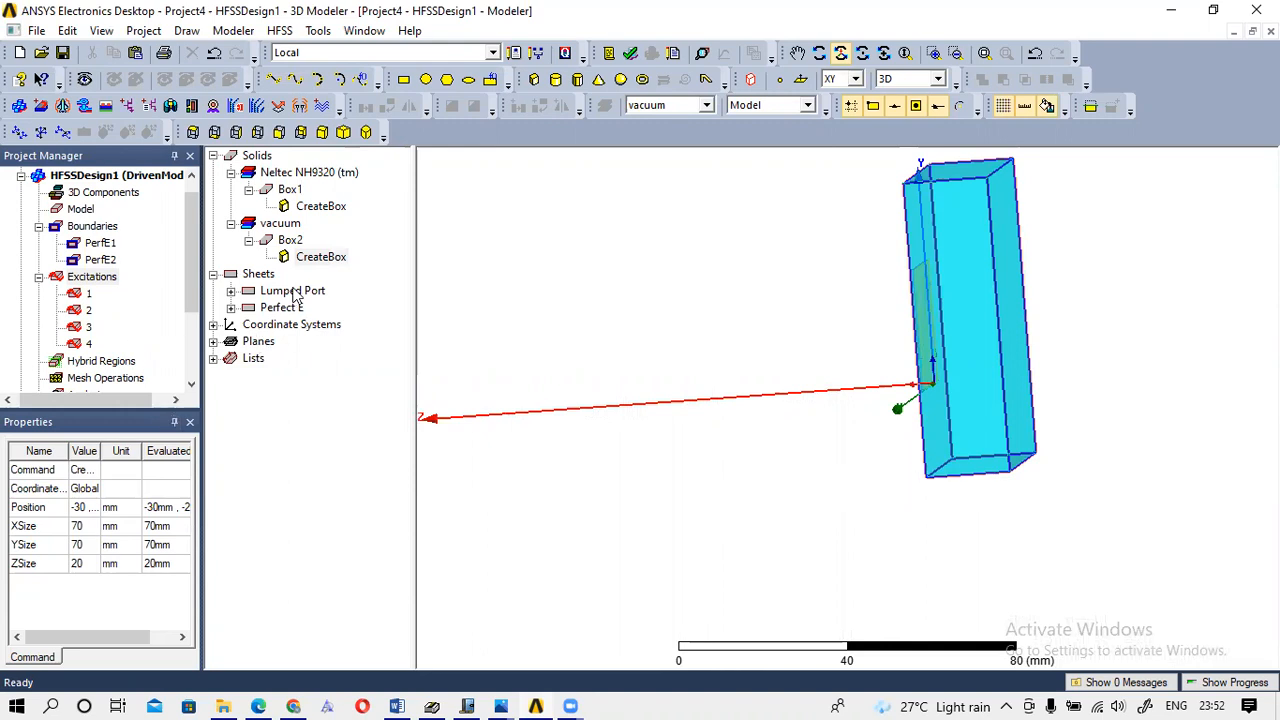
Change Box2's ZSize to 40 mm and rotate the view to inspect it.
{"action": "double_click", "coordinate": [327, 264]}
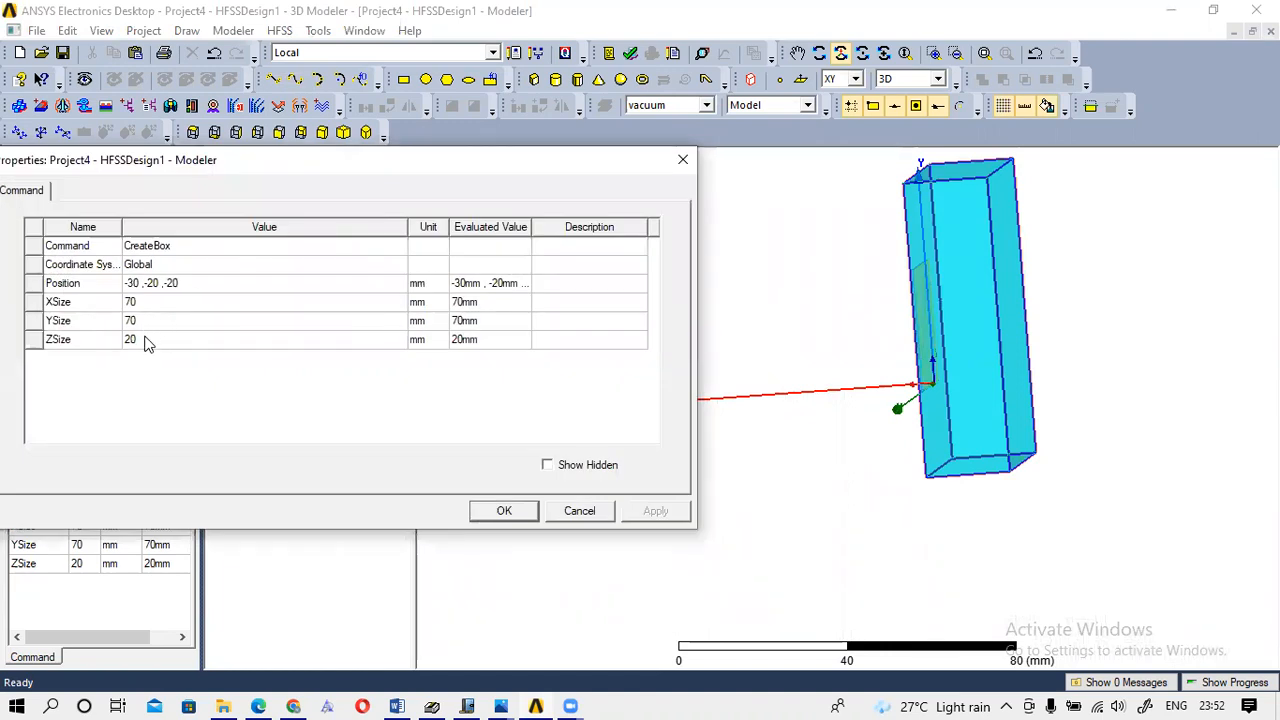
{"action": "left_click", "coordinate": [145, 340]}
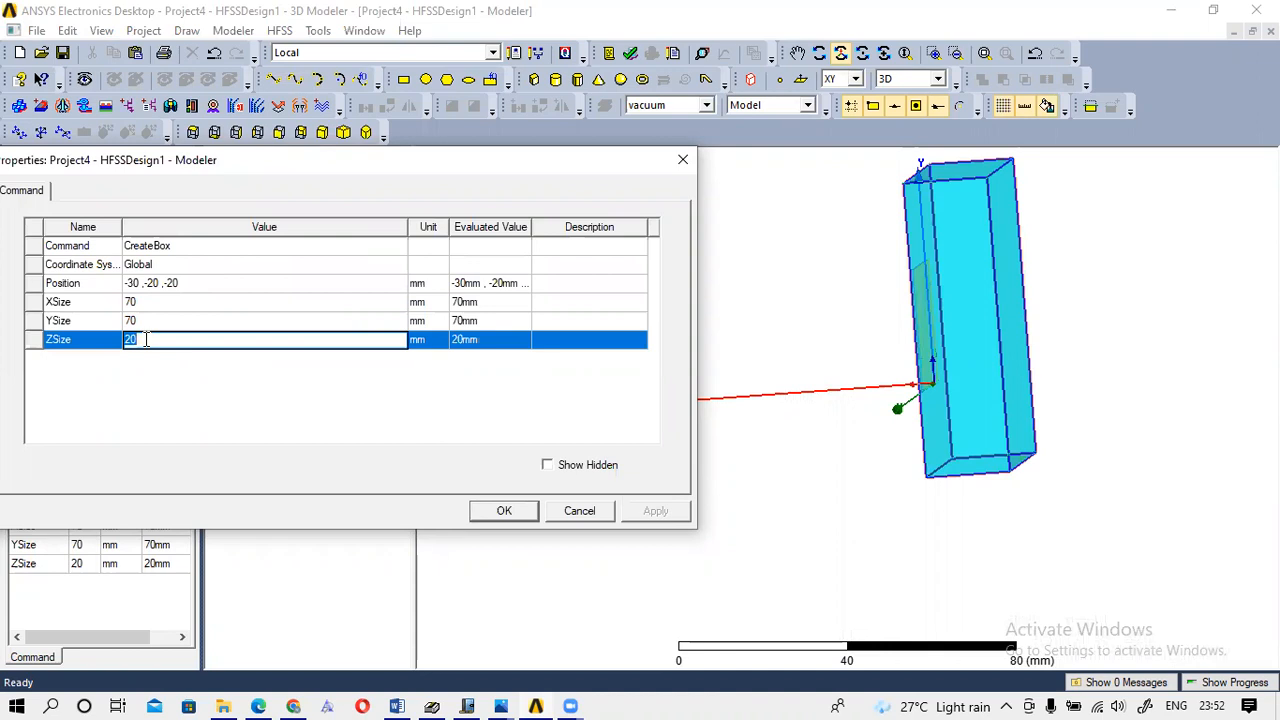
{"action": "left_click", "coordinate": [504, 510]}
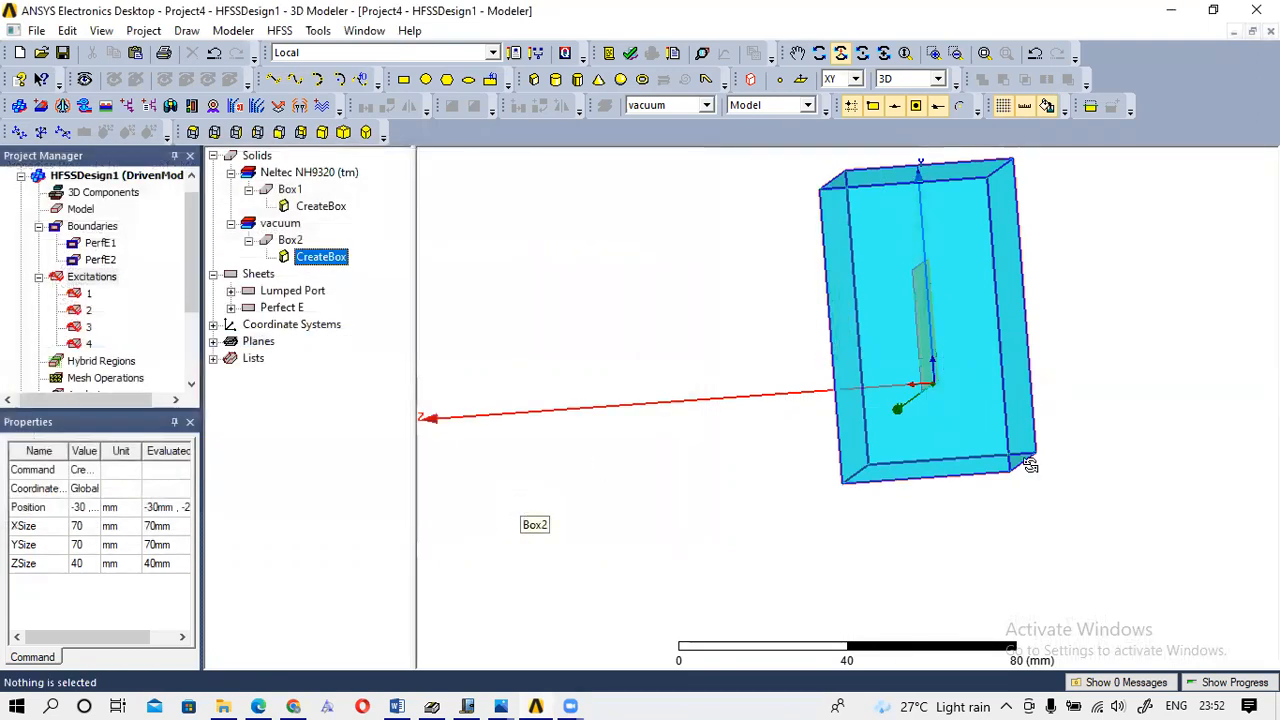
{"action": "left_click_drag", "start_coordinate": [941, 242], "coordinate": [991, 398]}
{"action": "left_click_drag", "start_coordinate": [1080, 403], "coordinate": [698, 495]}
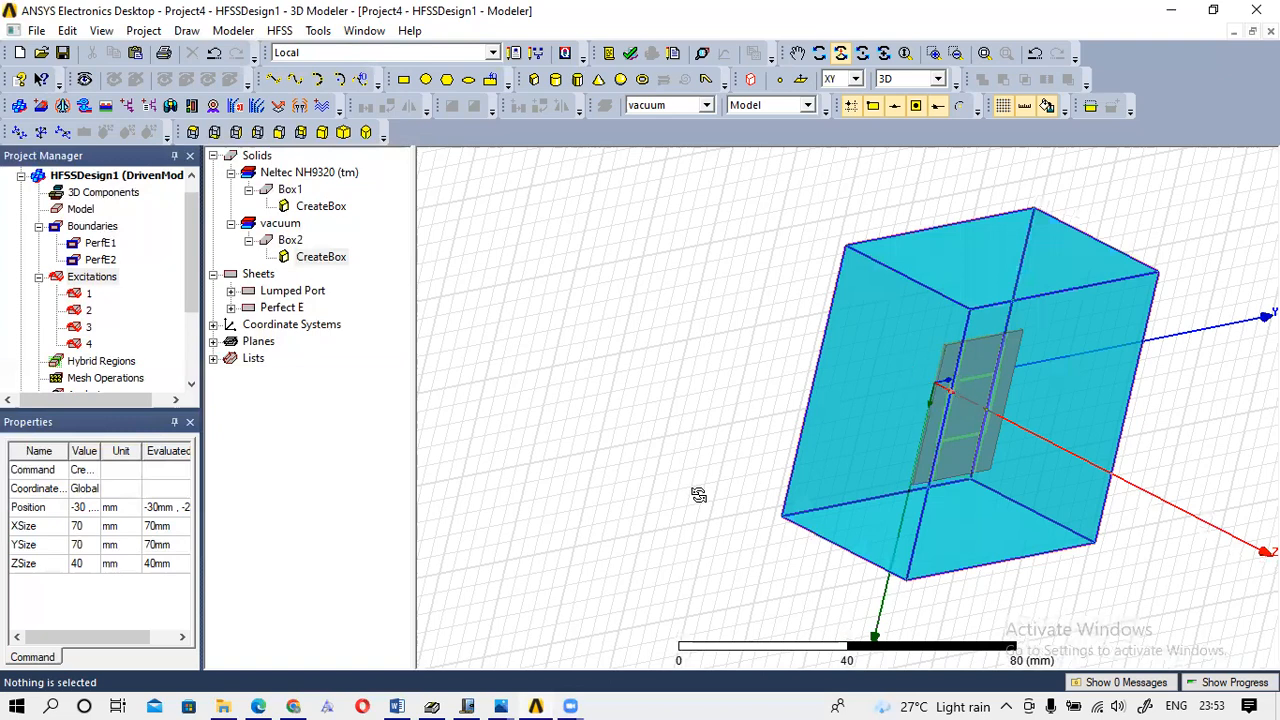
Change the surrounding box Box2's material from vacuum to air using the material library.
{"action": "double_click", "coordinate": [278, 225]}
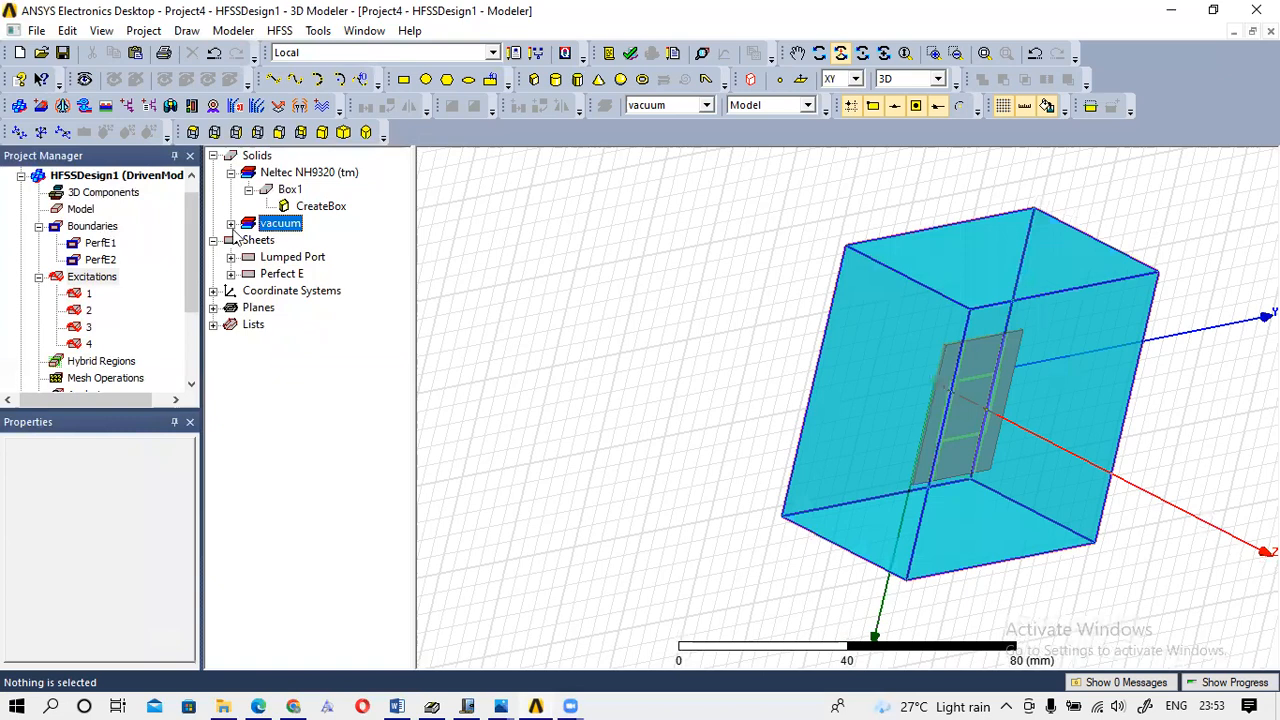
{"action": "left_click", "coordinate": [231, 224]}
{"action": "right_click", "coordinate": [283, 226]}
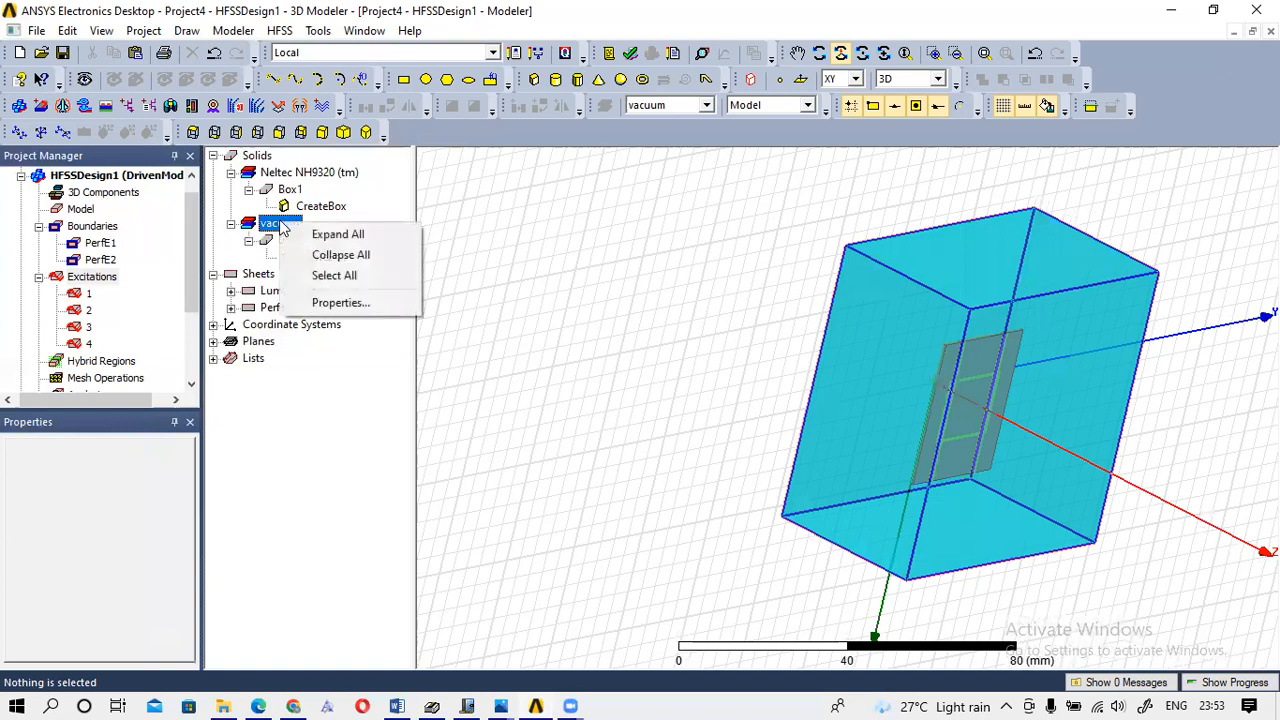
{"action": "key", "text": "Escape"}
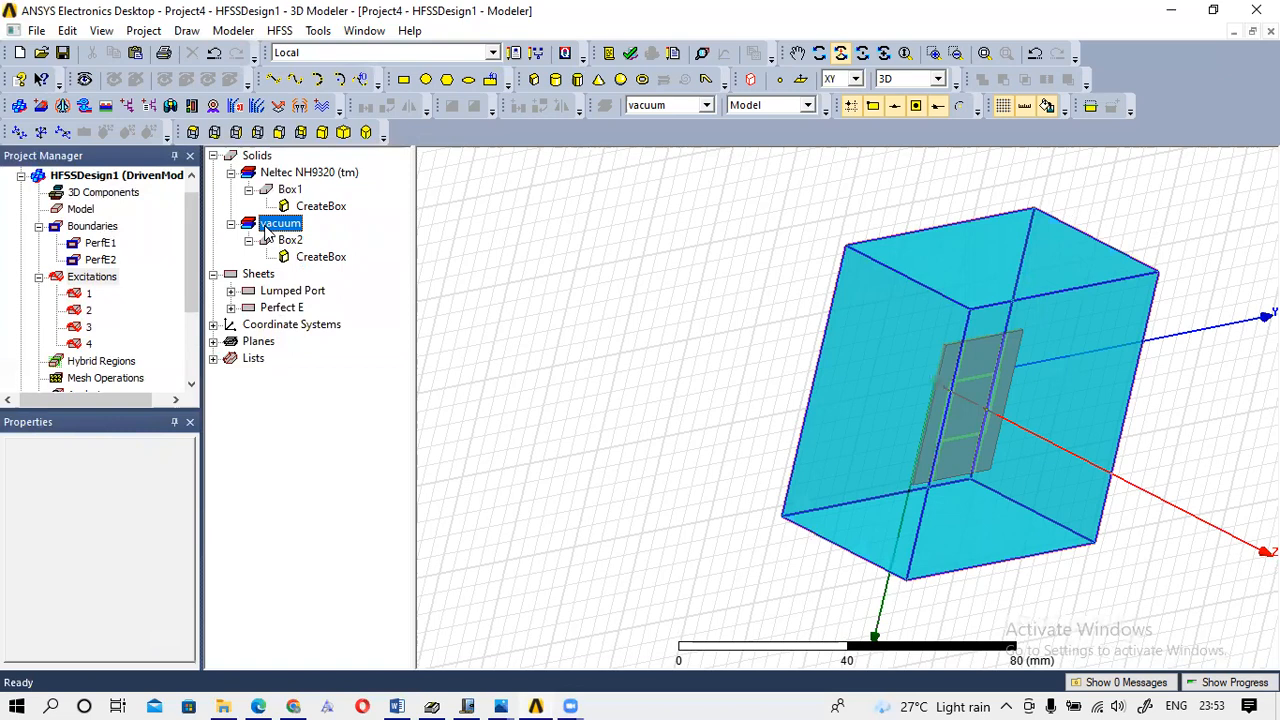
{"action": "double_click", "coordinate": [289, 241]}
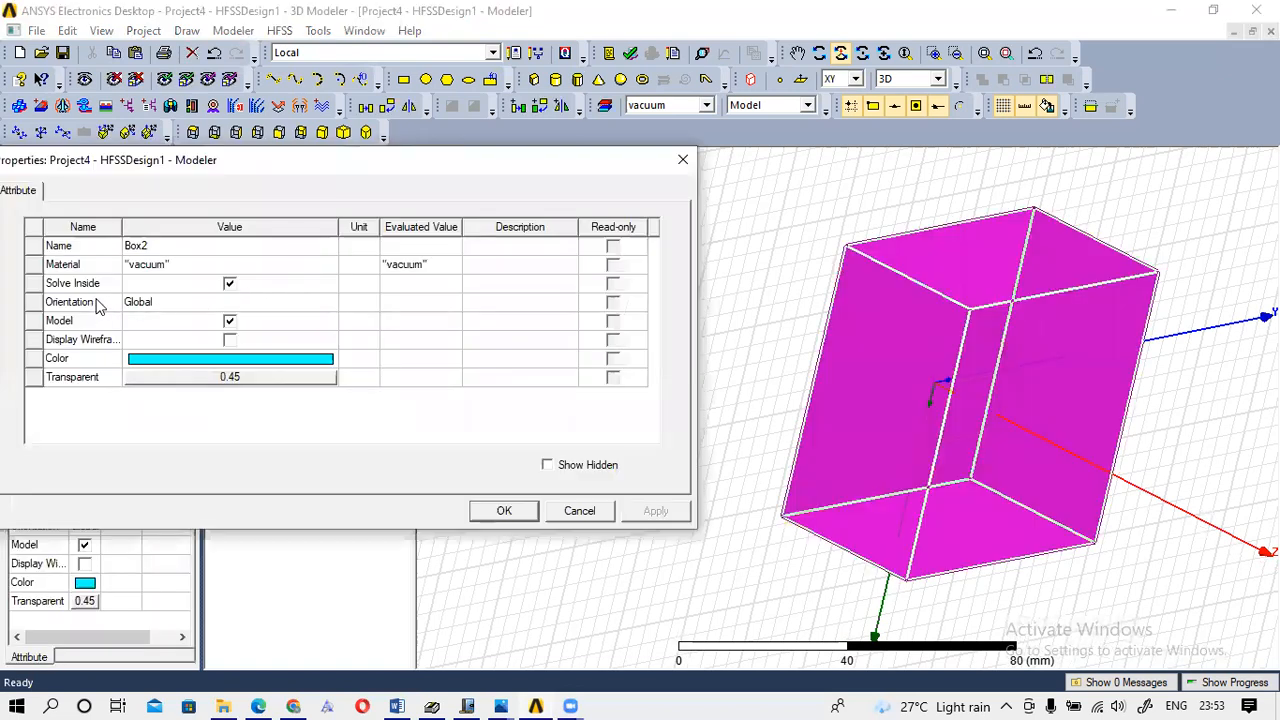
{"action": "left_click", "coordinate": [183, 265]}
{"action": "left_click", "coordinate": [156, 281]}
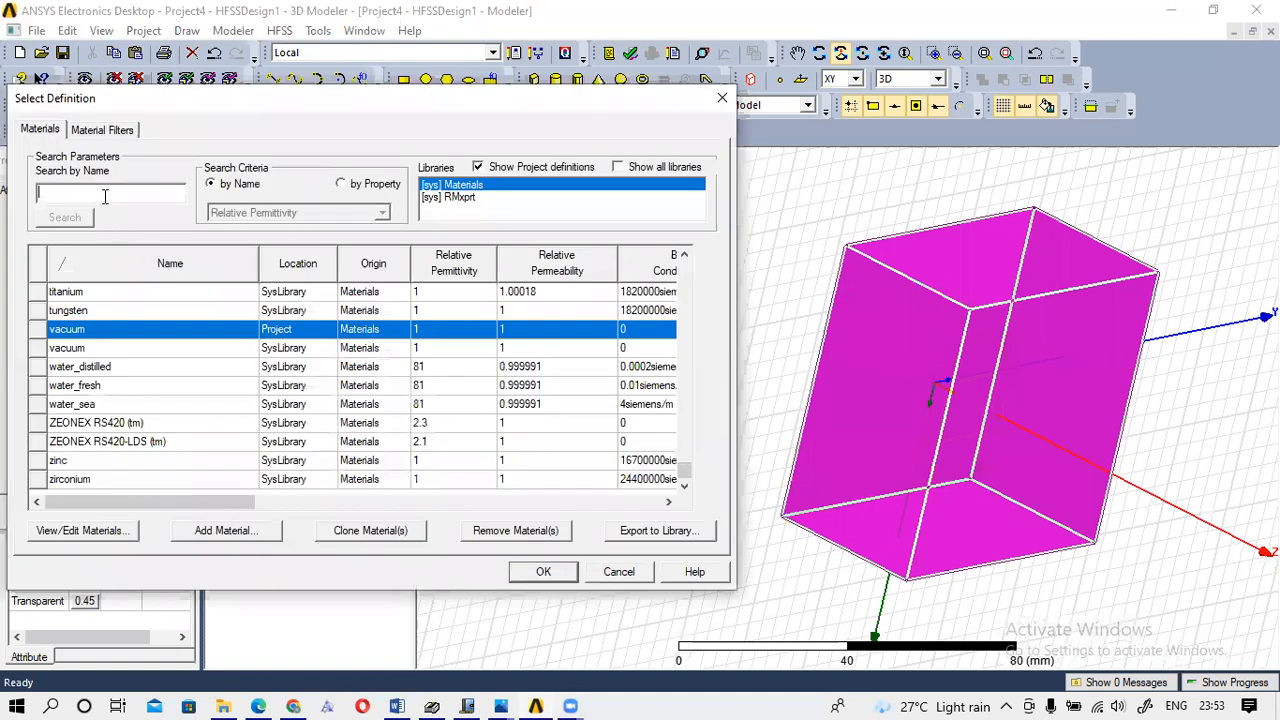
{"action": "left_click", "coordinate": [104, 196]}
{"action": "type", "text": "air"}
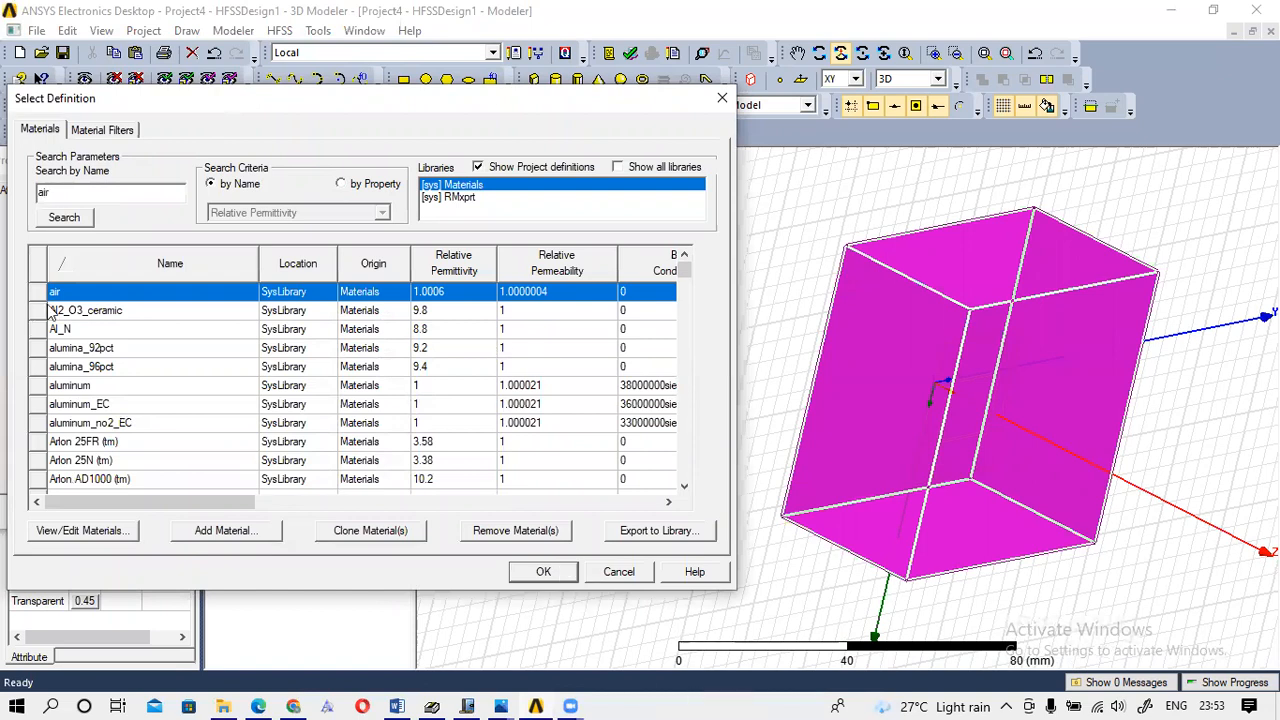
{"action": "left_click", "coordinate": [546, 572]}
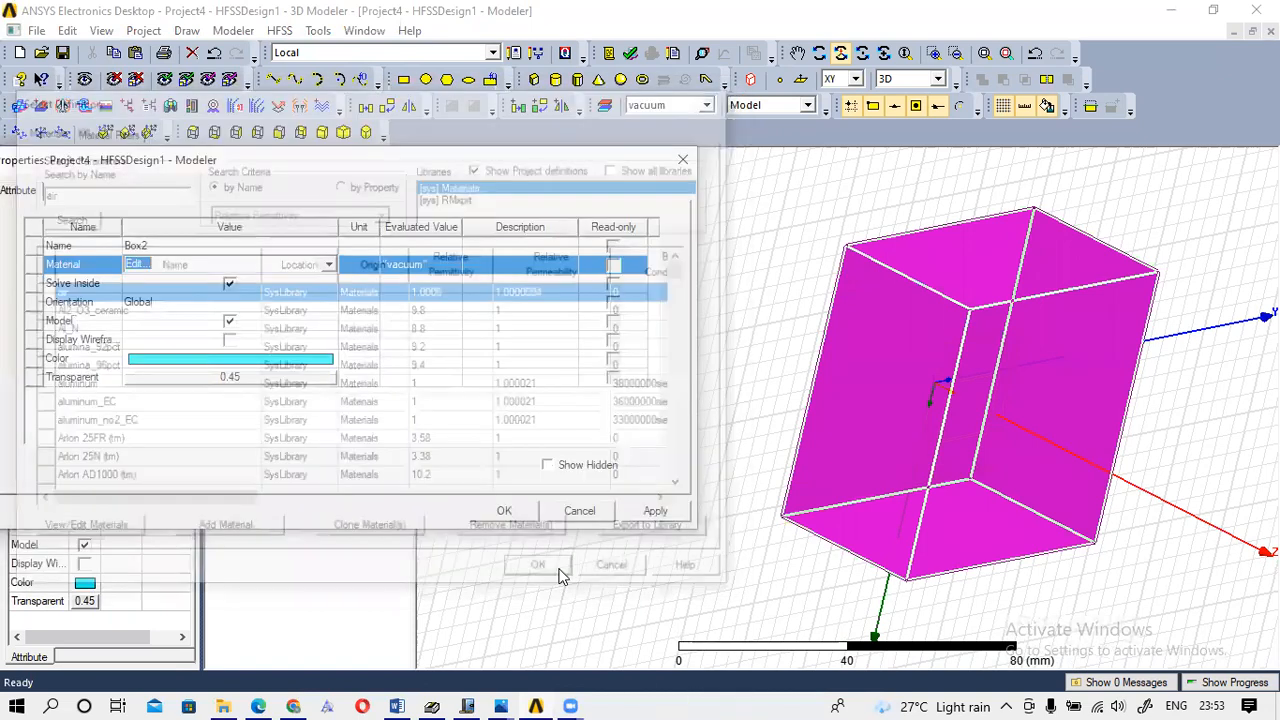
{"action": "left_click", "coordinate": [499, 510]}
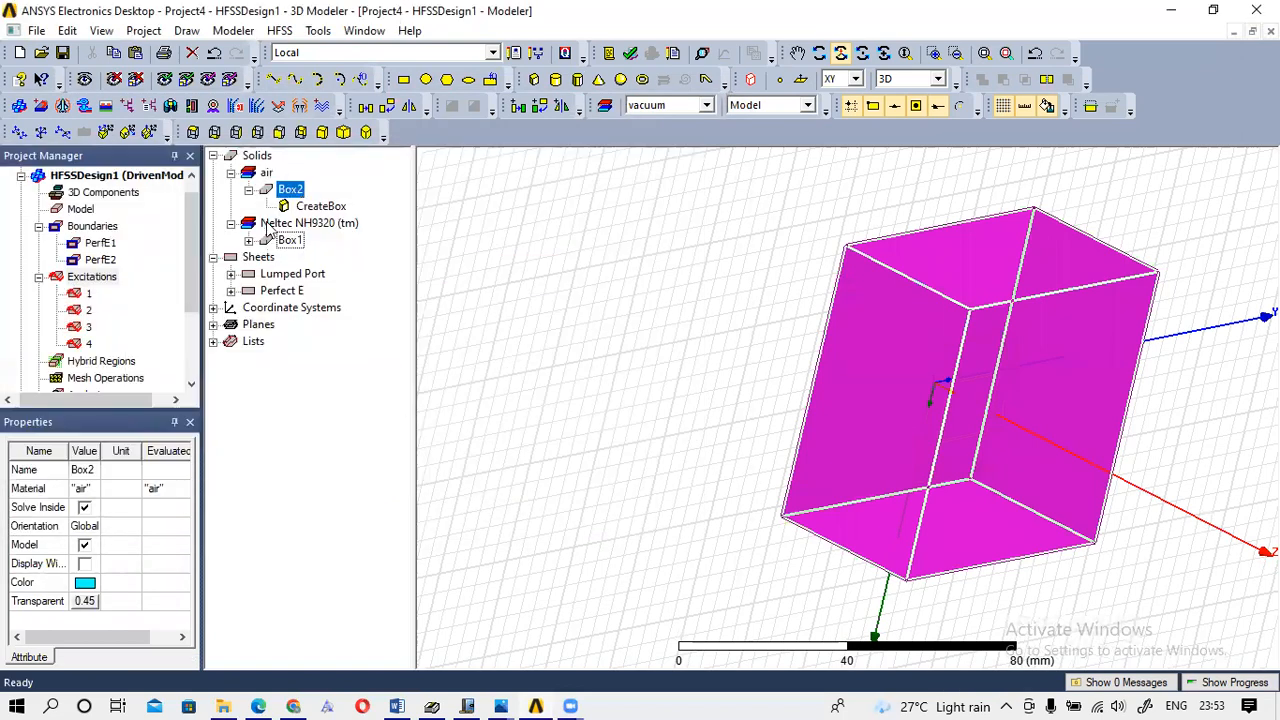
{"action": "left_click_drag", "start_coordinate": [866, 262], "coordinate": [1275, 400]}
{"action": "left_click_drag", "start_coordinate": [1187, 424], "coordinate": [1054, 440]}
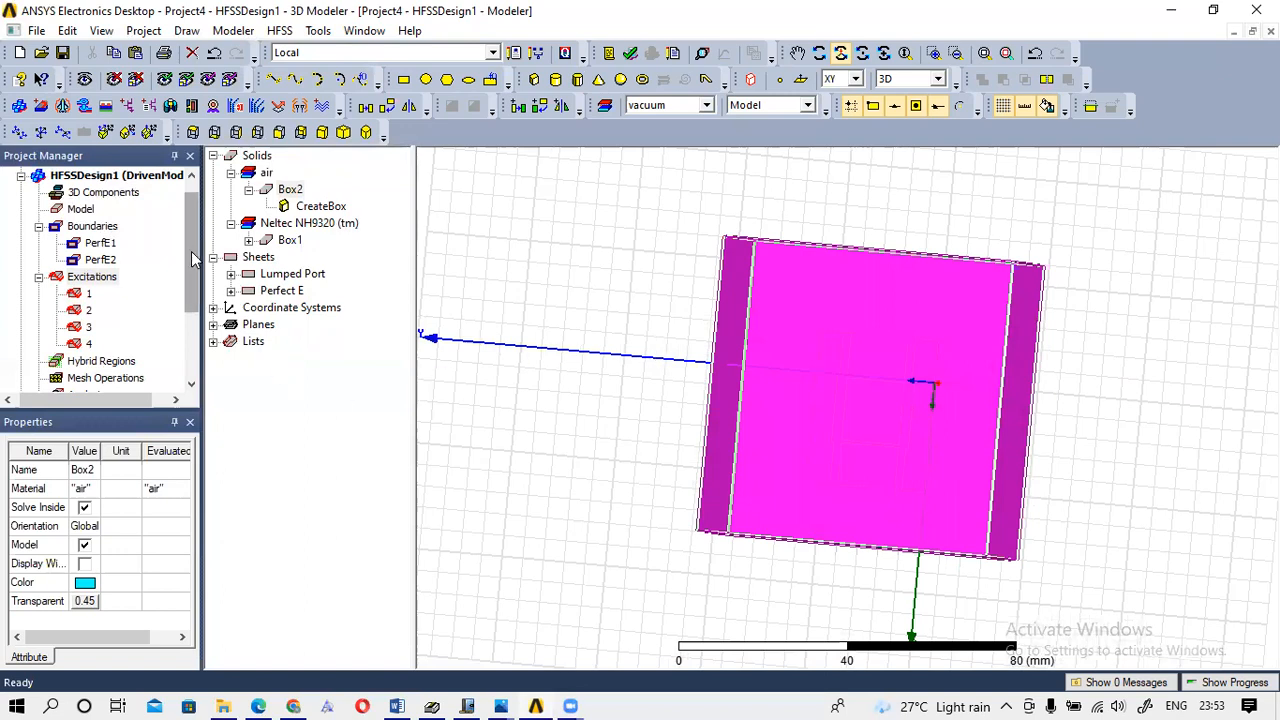
Add solution setup Setup1 under Analysis with a 3 GHz solution frequency.
{"action": "left_click_drag", "start_coordinate": [193, 258], "coordinate": [189, 321]}
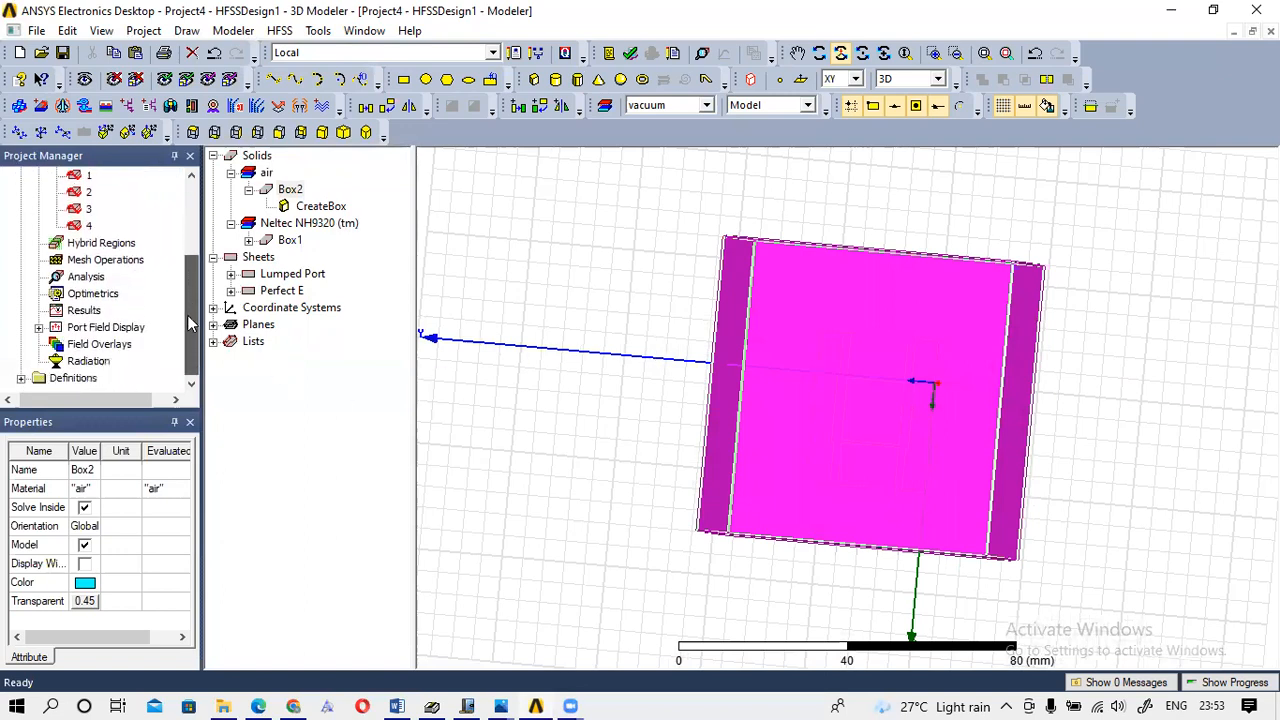
{"action": "left_click", "coordinate": [88, 279]}
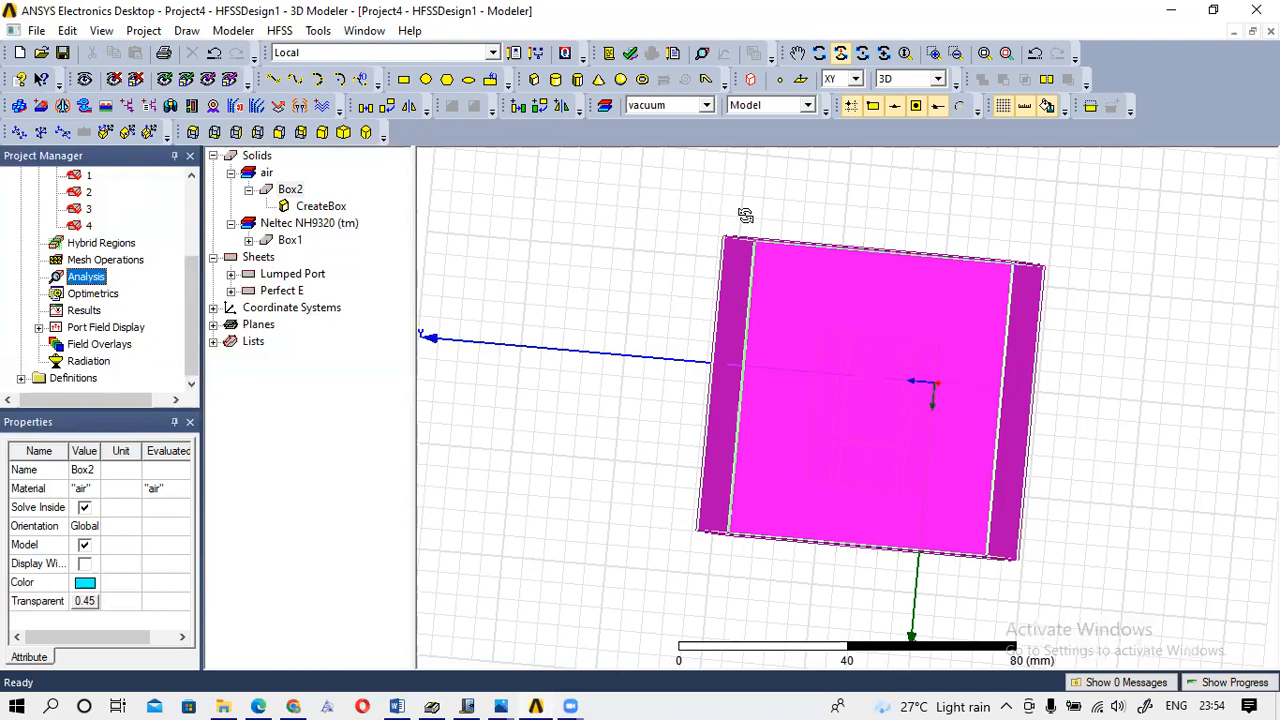
{"action": "right_click", "coordinate": [80, 279]}
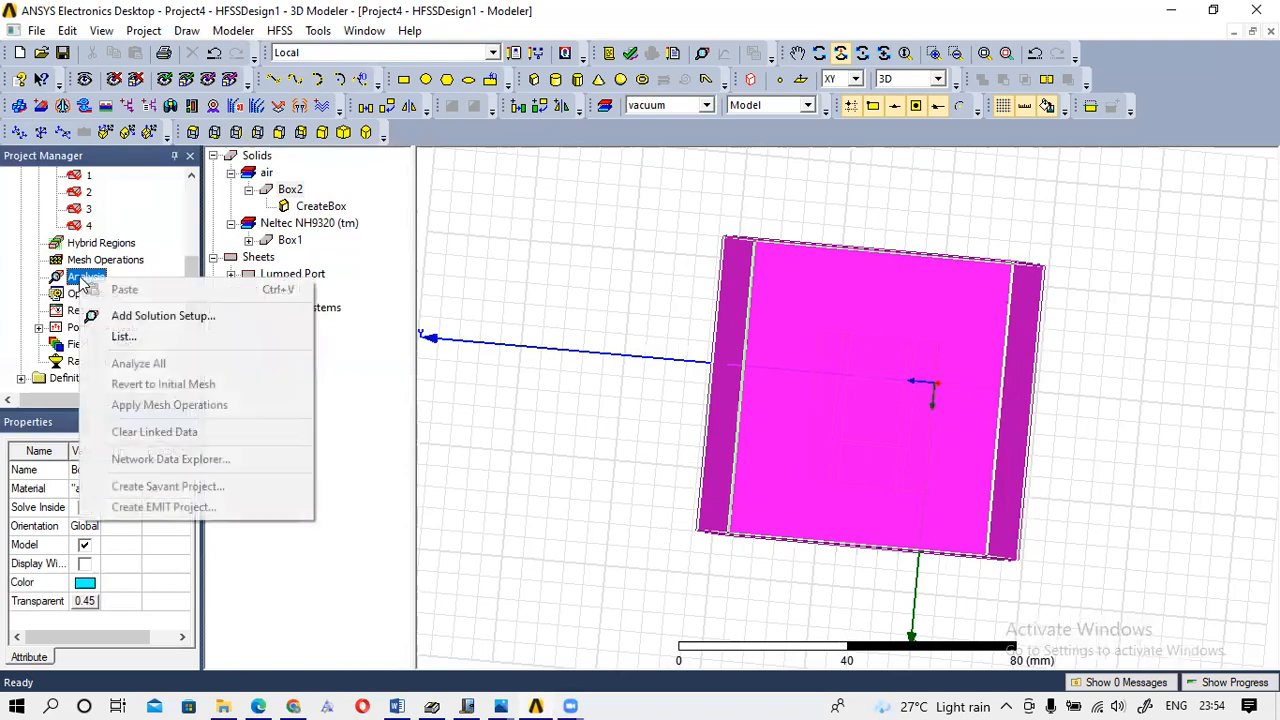
{"action": "left_click", "coordinate": [140, 317]}
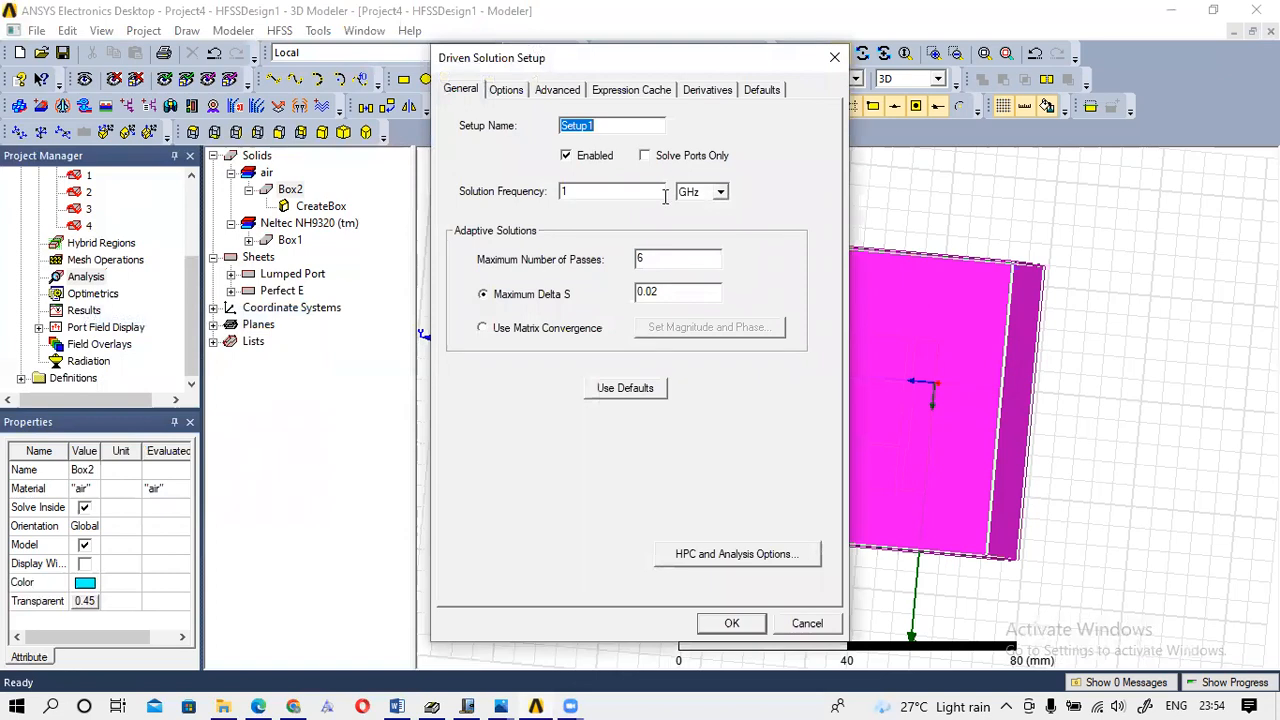
{"action": "left_click", "coordinate": [601, 191]}
{"action": "left_click", "coordinate": [731, 623]}
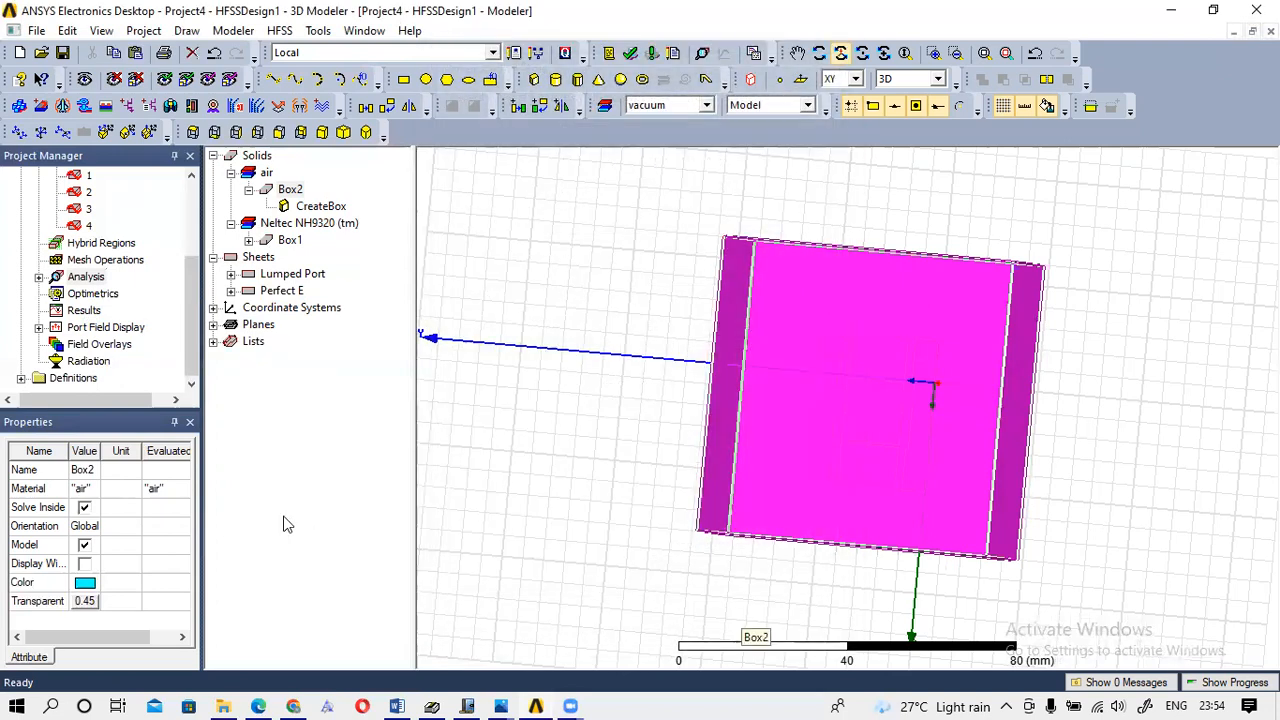
{"action": "left_click", "coordinate": [40, 279]}
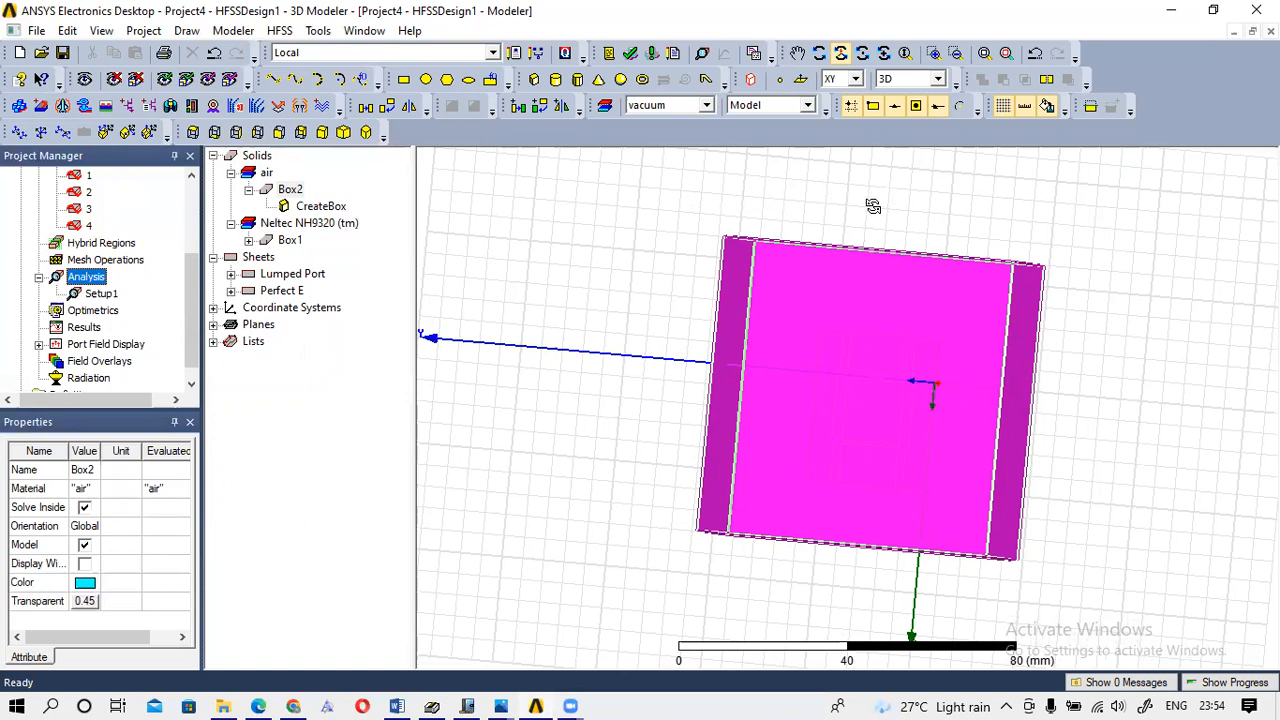
{"action": "left_click", "coordinate": [98, 294]}
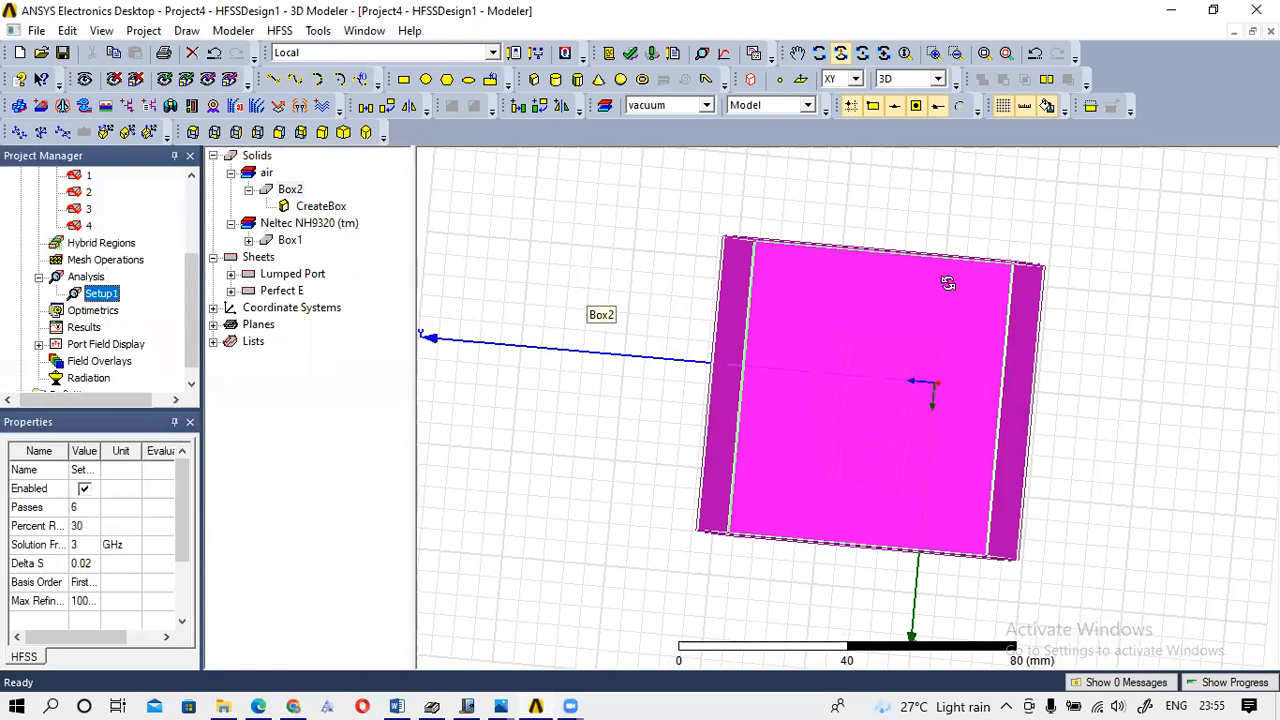
Add a frequency sweep to Setup1 with a 0.5 GHz linear-step start, clearing the end value.
{"action": "right_click", "coordinate": [96, 298]}
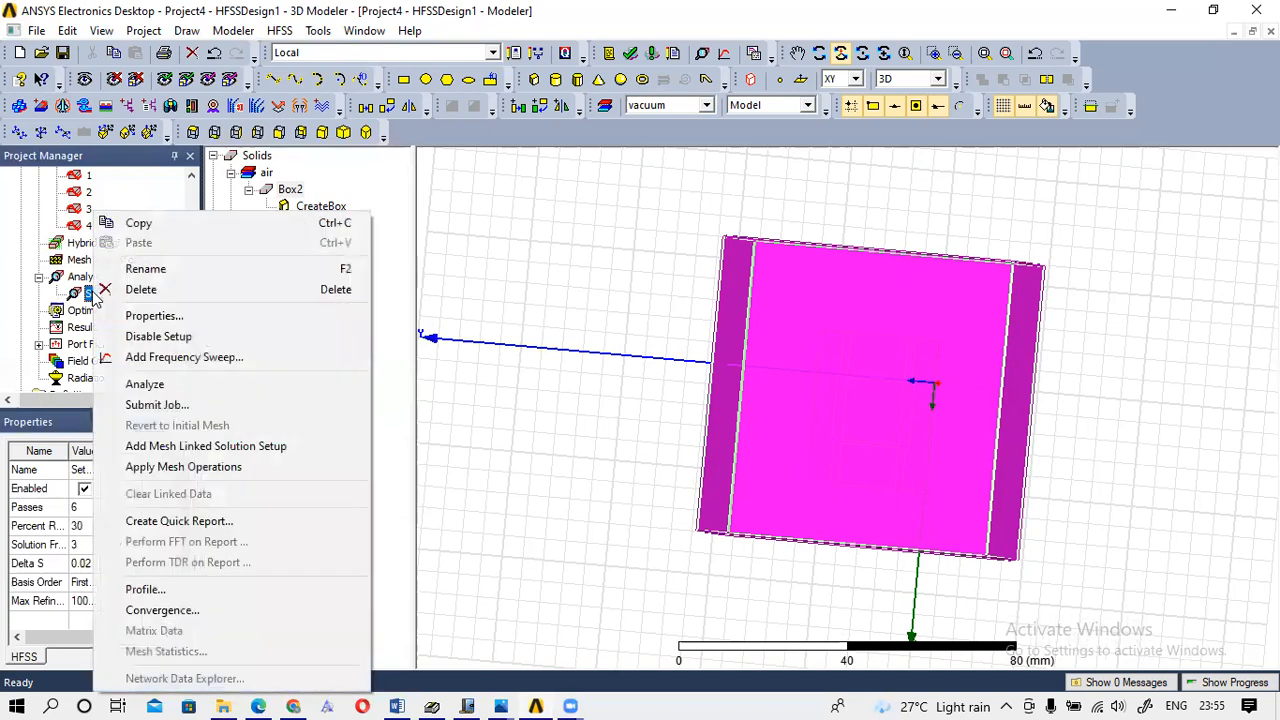
{"action": "left_click", "coordinate": [181, 358]}
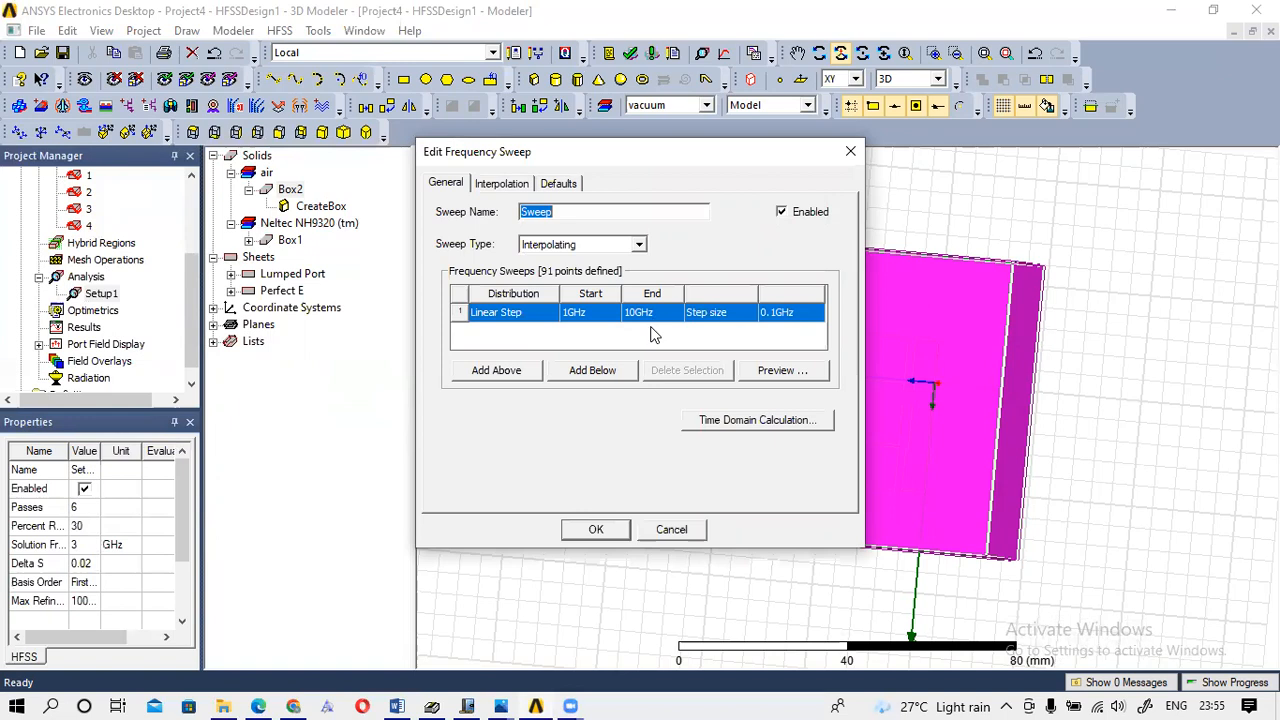
{"action": "left_click", "coordinate": [567, 313]}
{"action": "type", "text": "0.5"}
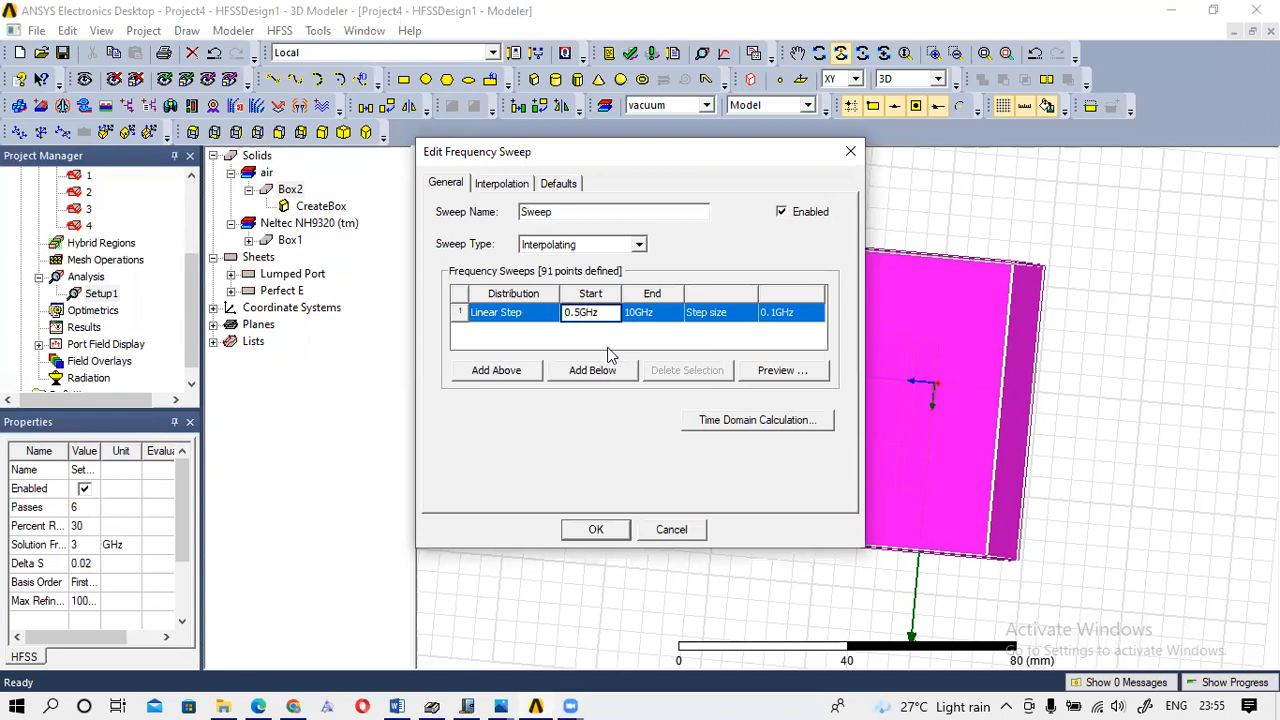
{"action": "left_click", "coordinate": [641, 312]}
{"action": "left_click", "coordinate": [637, 312]}
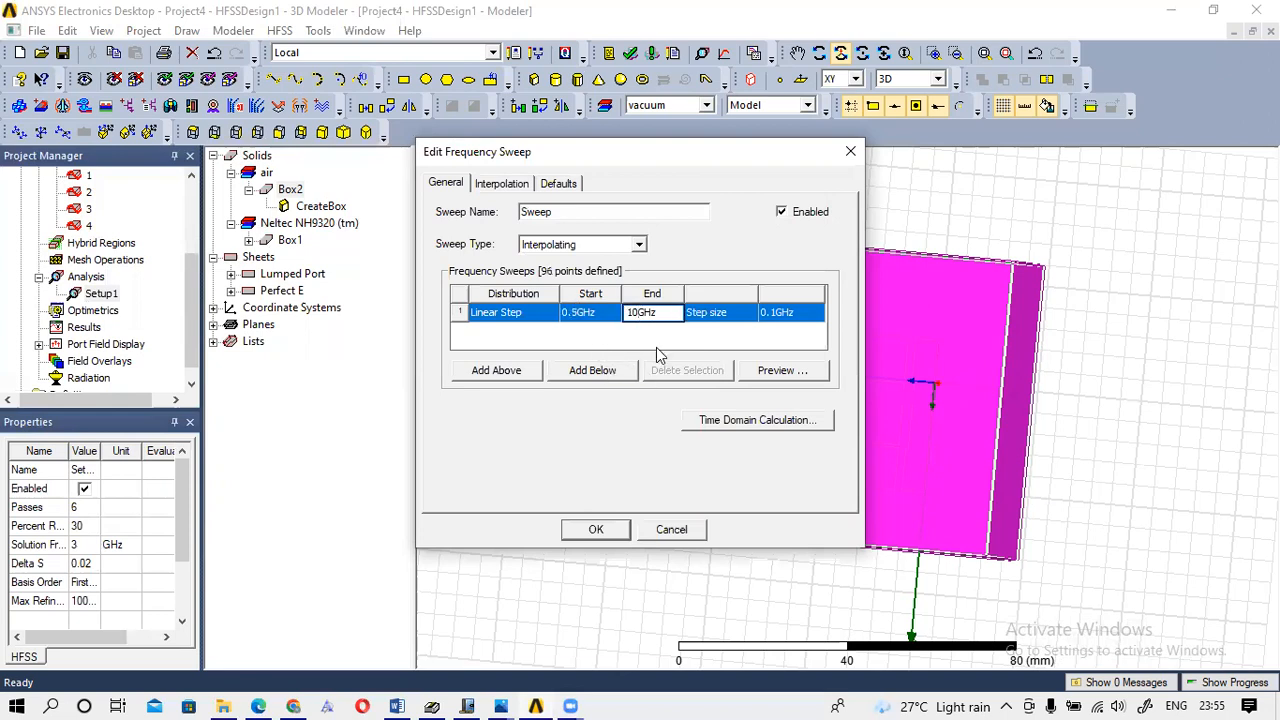
{"action": "key", "text": "BackSpace"}
{"action": "key", "text": "BackSpace"}
Set the sweep to 6.5 GHz end with 0.01 GHz steps, preview 601 points, and confirm.
{"action": "left_click", "coordinate": [766, 314]}
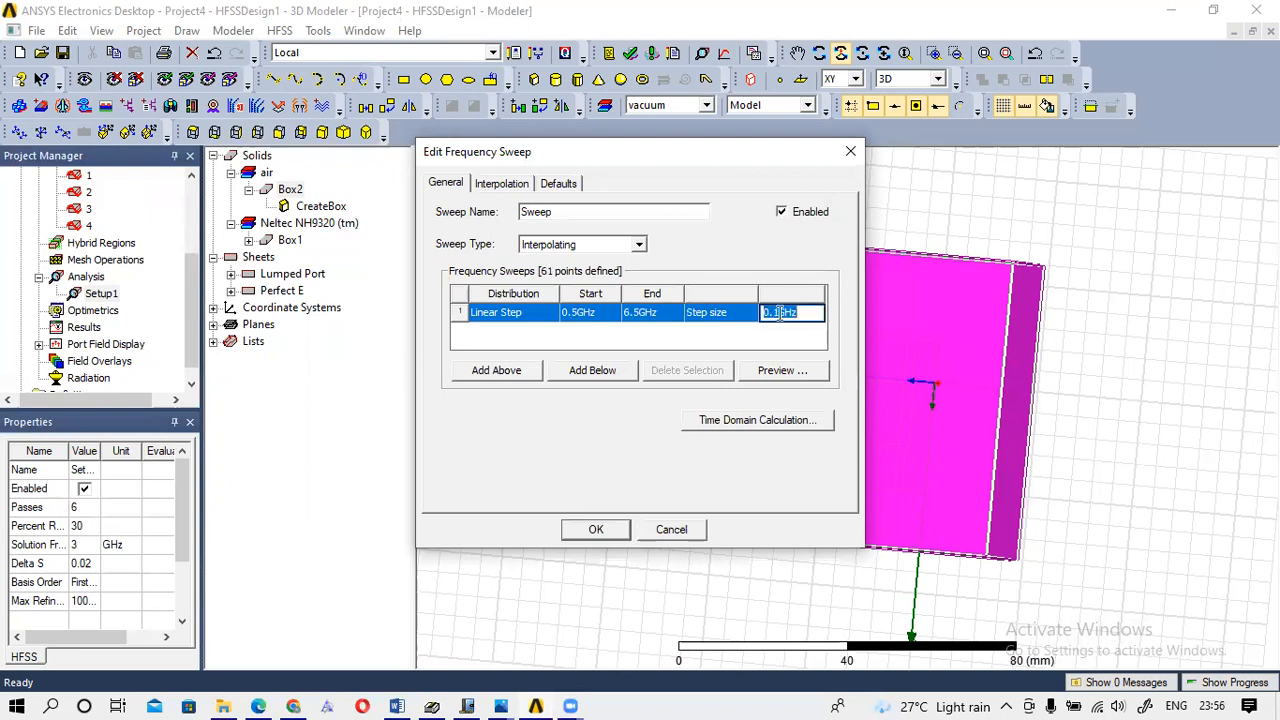
{"action": "left_click", "coordinate": [776, 313]}
{"action": "left_click", "coordinate": [783, 374]}
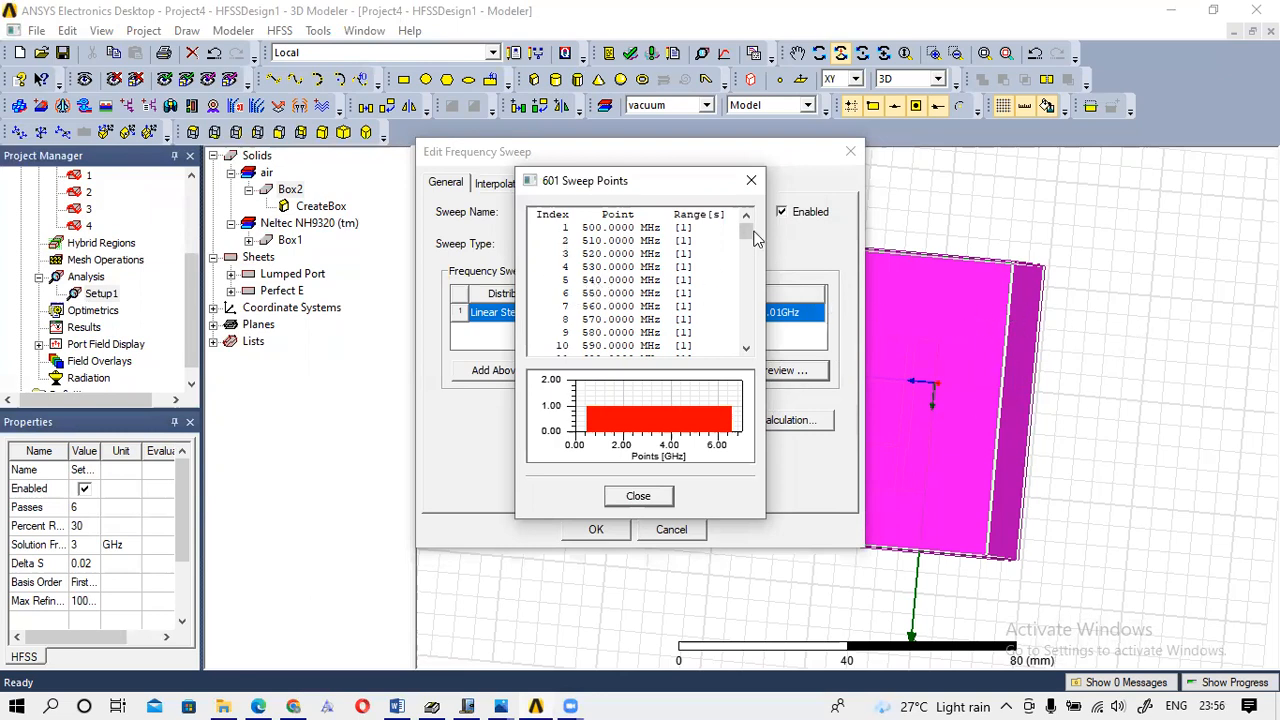
{"action": "left_click_drag", "start_coordinate": [750, 231], "coordinate": [750, 336]}
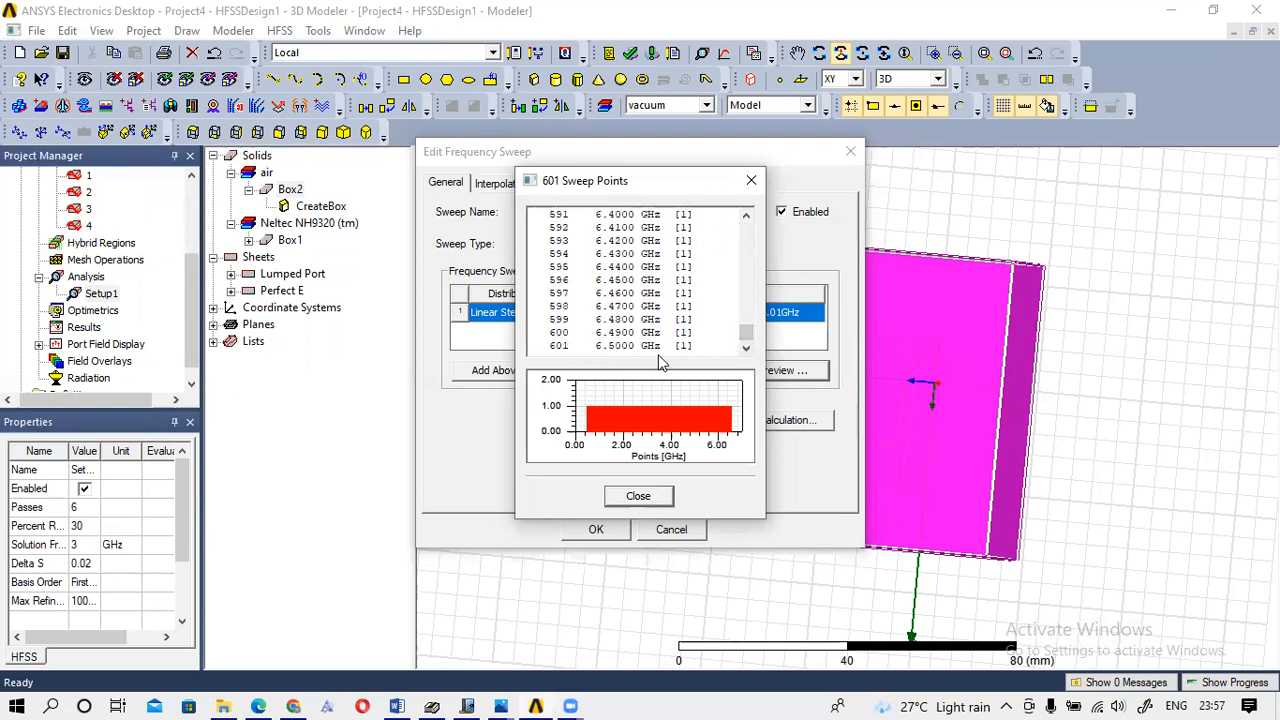
{"action": "left_click", "coordinate": [750, 180]}
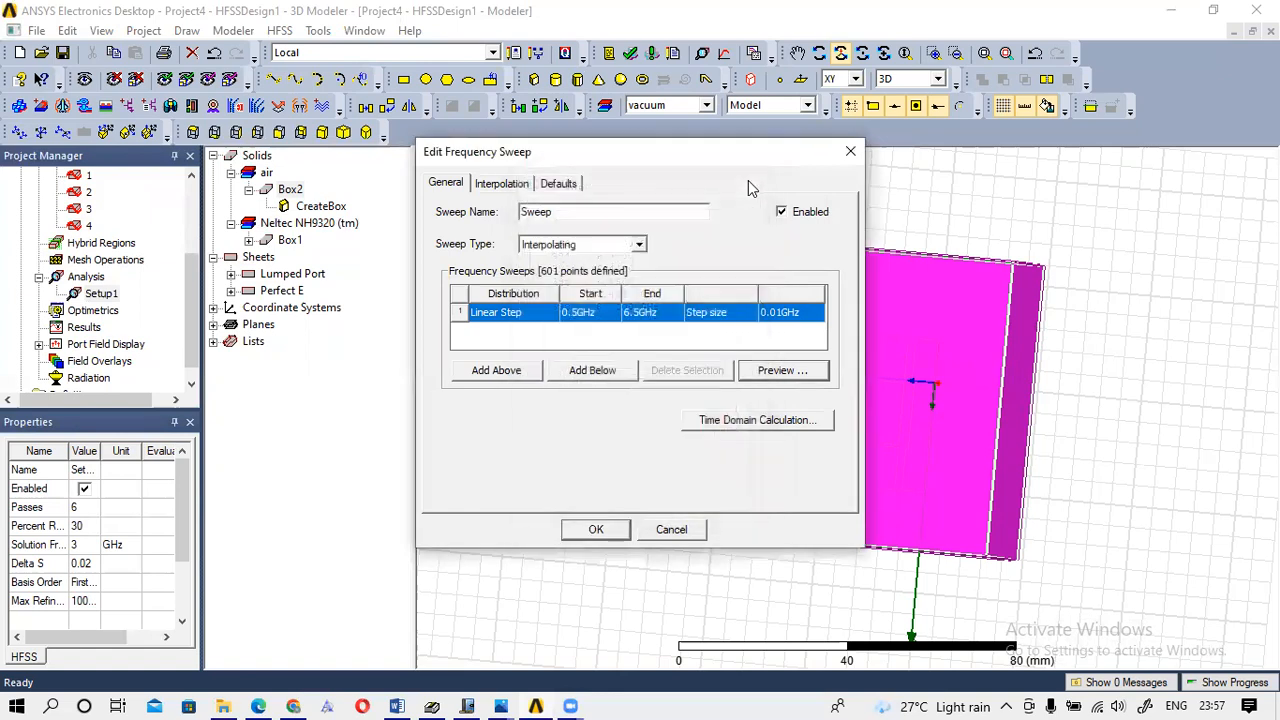
{"action": "left_click", "coordinate": [600, 532]}
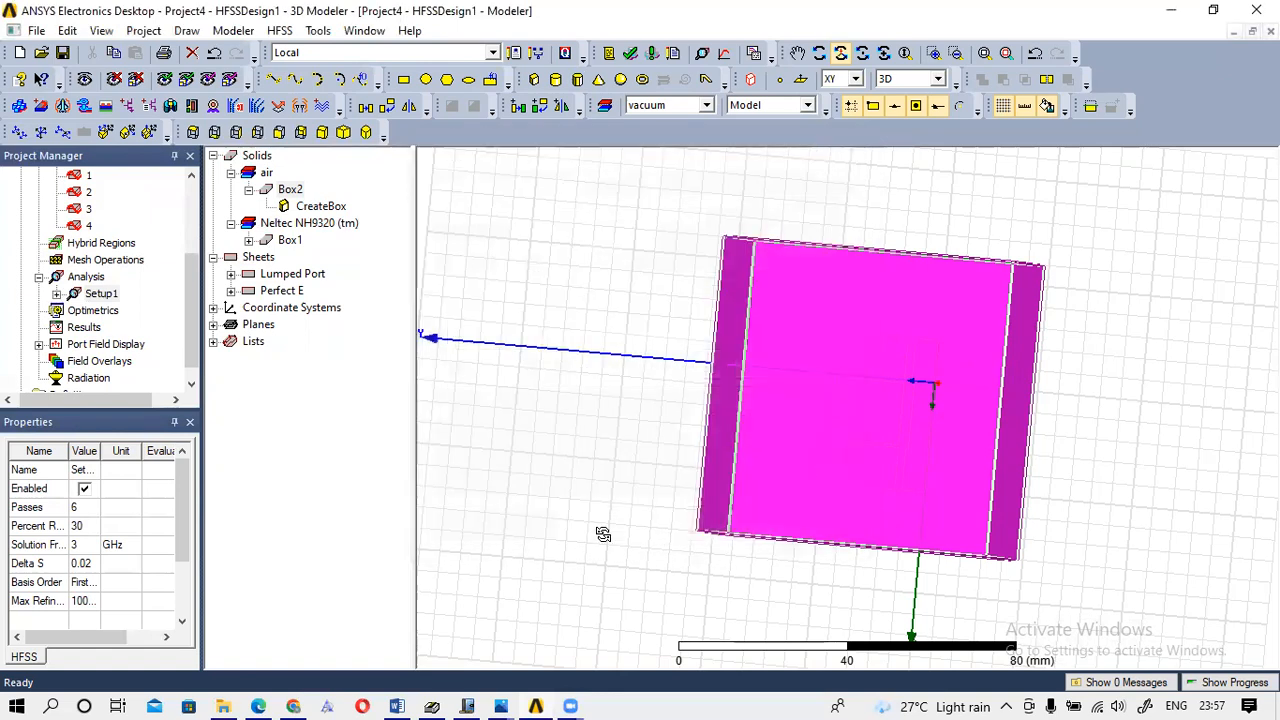
{"action": "left_click_drag", "start_coordinate": [787, 340], "coordinate": [1063, 360]}
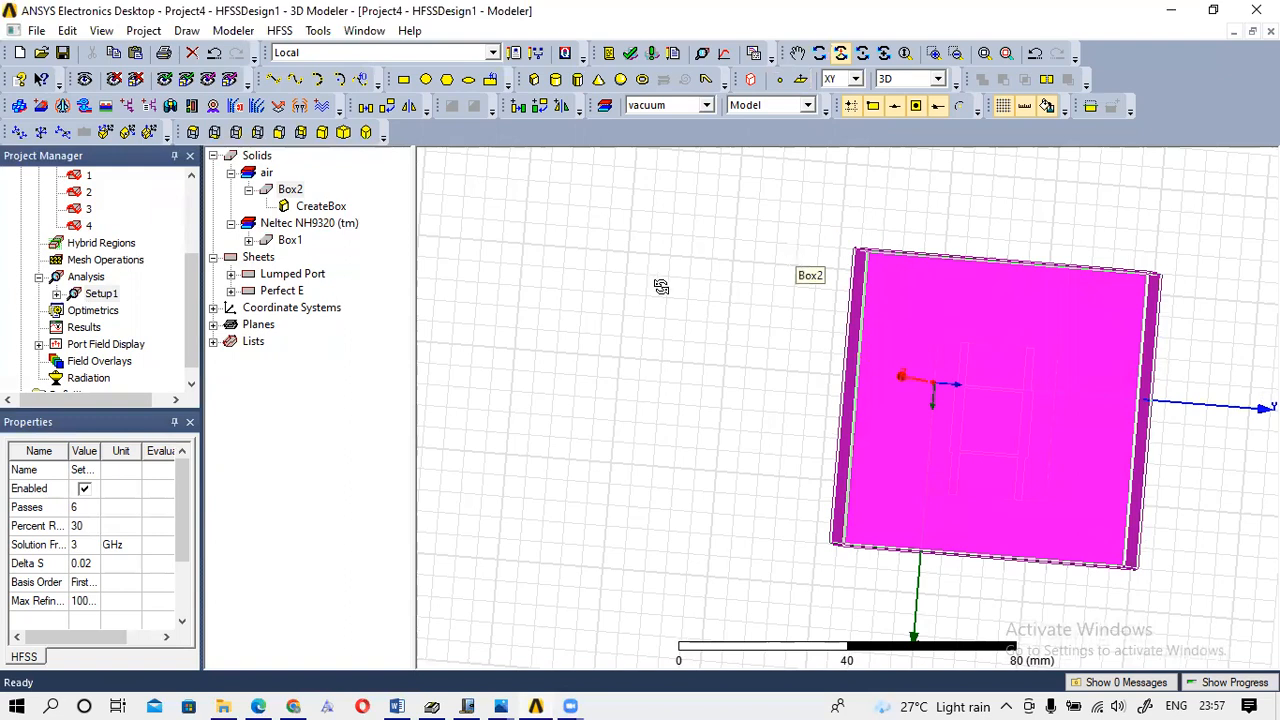
Orbit the coupler model inside the air box to a near top-down view.
{"action": "left_click_drag", "start_coordinate": [937, 289], "coordinate": [960, 405]}
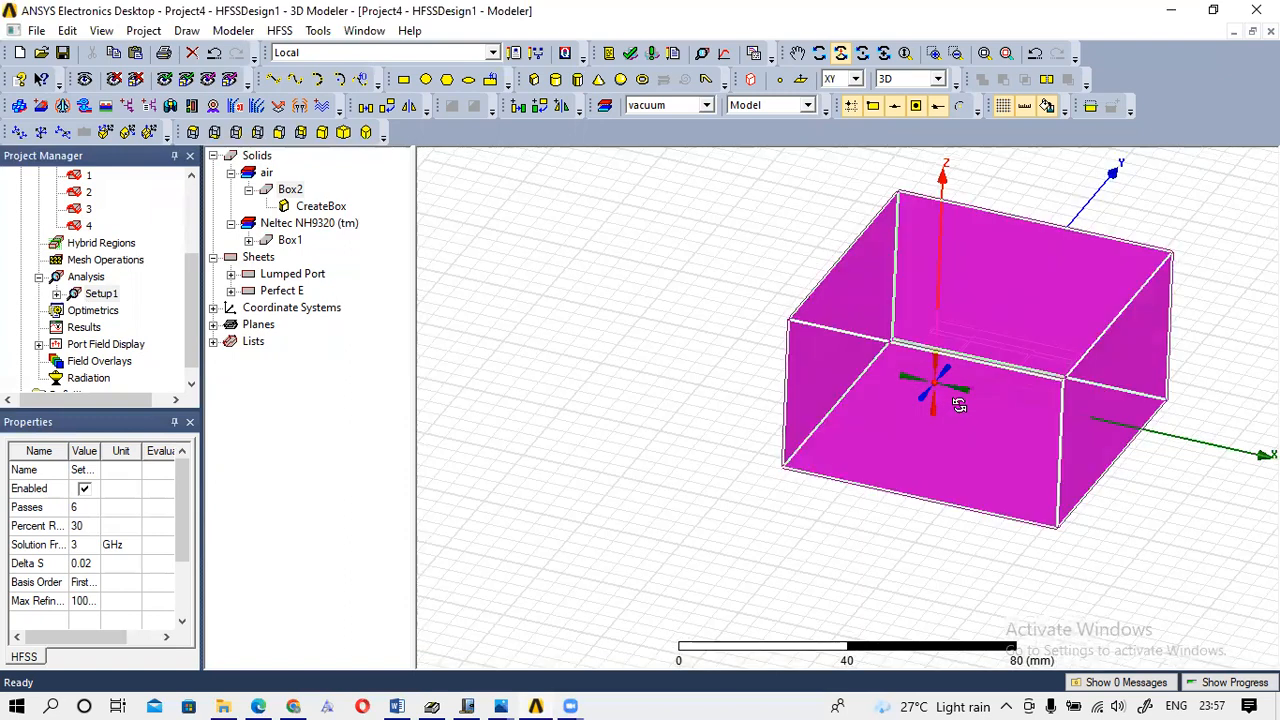
{"action": "left_click_drag", "start_coordinate": [987, 268], "coordinate": [889, 174]}
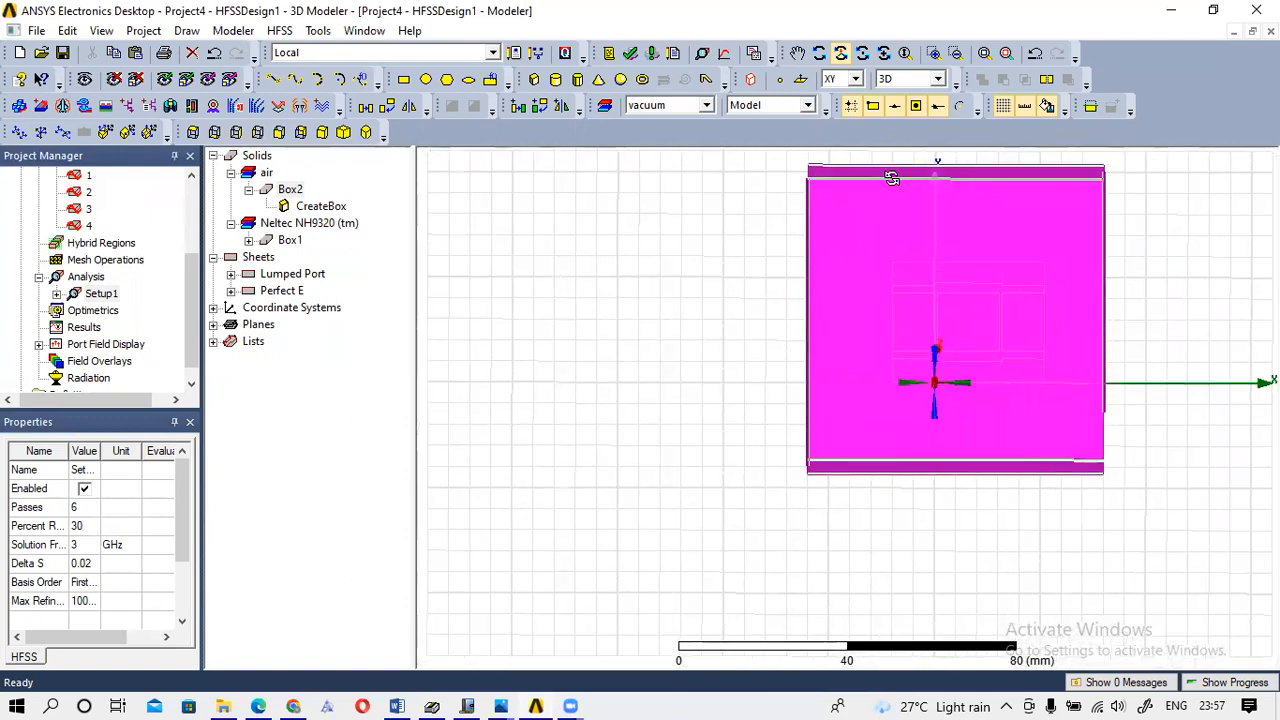
Hide Box2 in the visibility settings to reveal the coupler inside.
{"action": "left_click", "coordinate": [86, 80]}
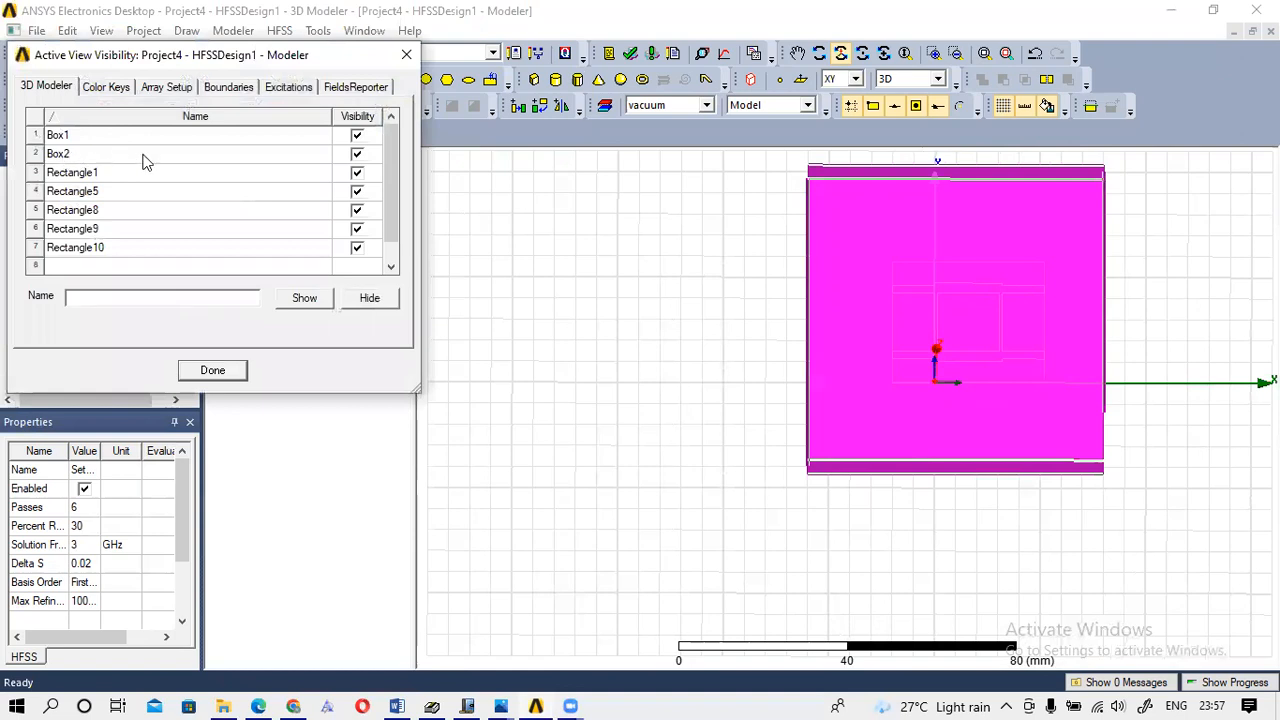
{"action": "left_click", "coordinate": [357, 155]}
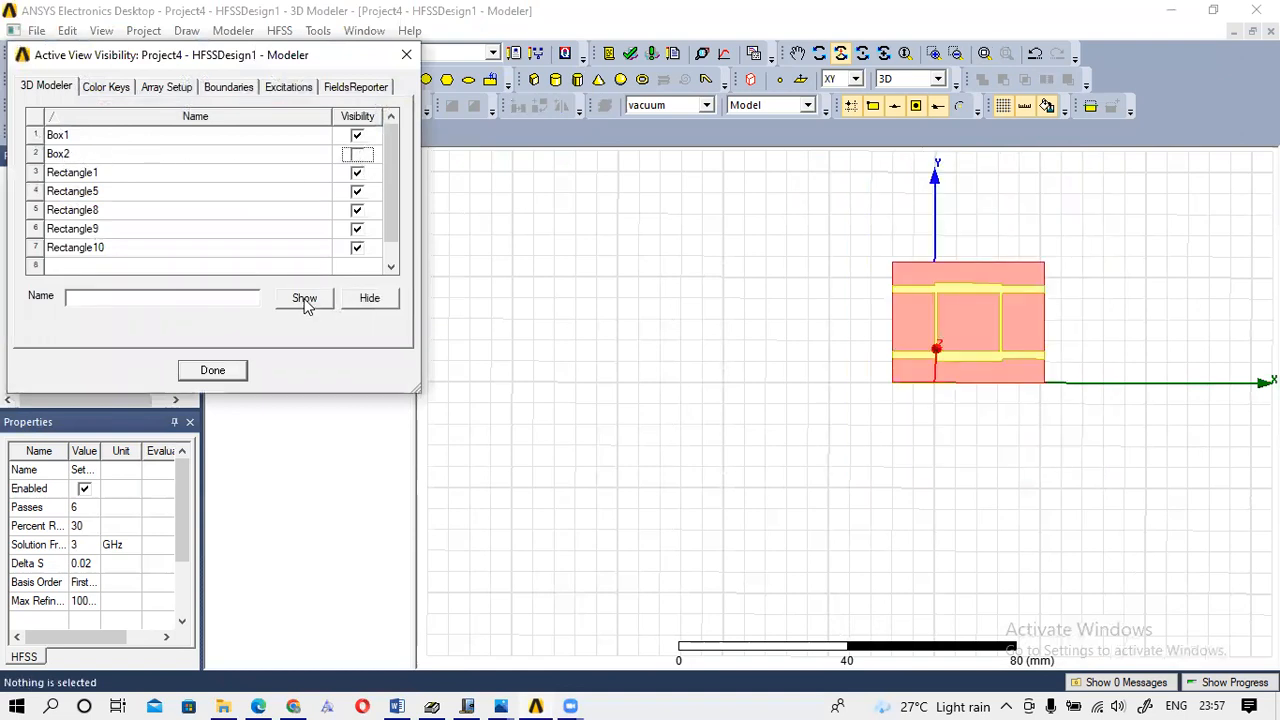
{"action": "left_click", "coordinate": [567, 289]}
{"action": "left_click_drag", "start_coordinate": [940, 279], "coordinate": [766, 398]}
{"action": "left_click", "coordinate": [797, 56]}
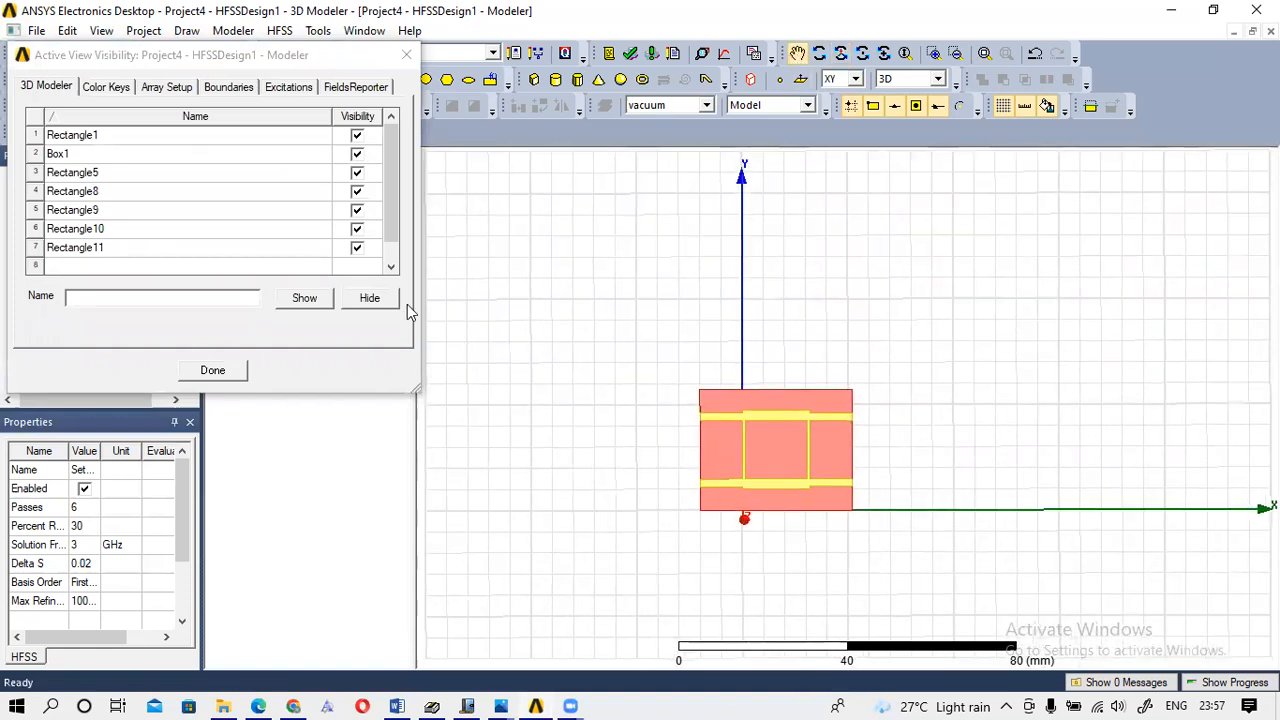
{"action": "left_click", "coordinate": [405, 54]}
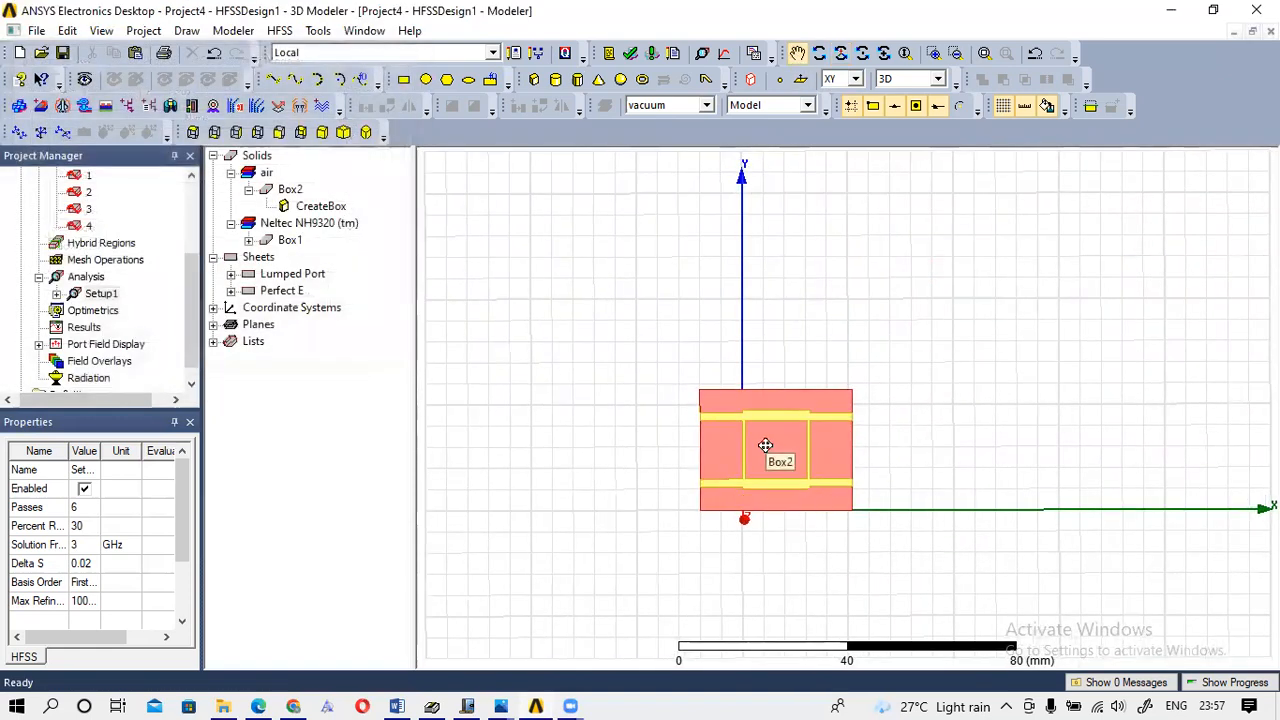
Validate the design, getting 0 errors and 1 warning.
{"action": "scroll", "coordinate": [763, 440], "scroll_direction": "up", "scroll_amount": 2}
{"action": "scroll", "coordinate": [762, 438], "scroll_direction": "down", "scroll_amount": 4}
{"action": "scroll", "coordinate": [760, 436], "scroll_direction": "up", "scroll_amount": 2}
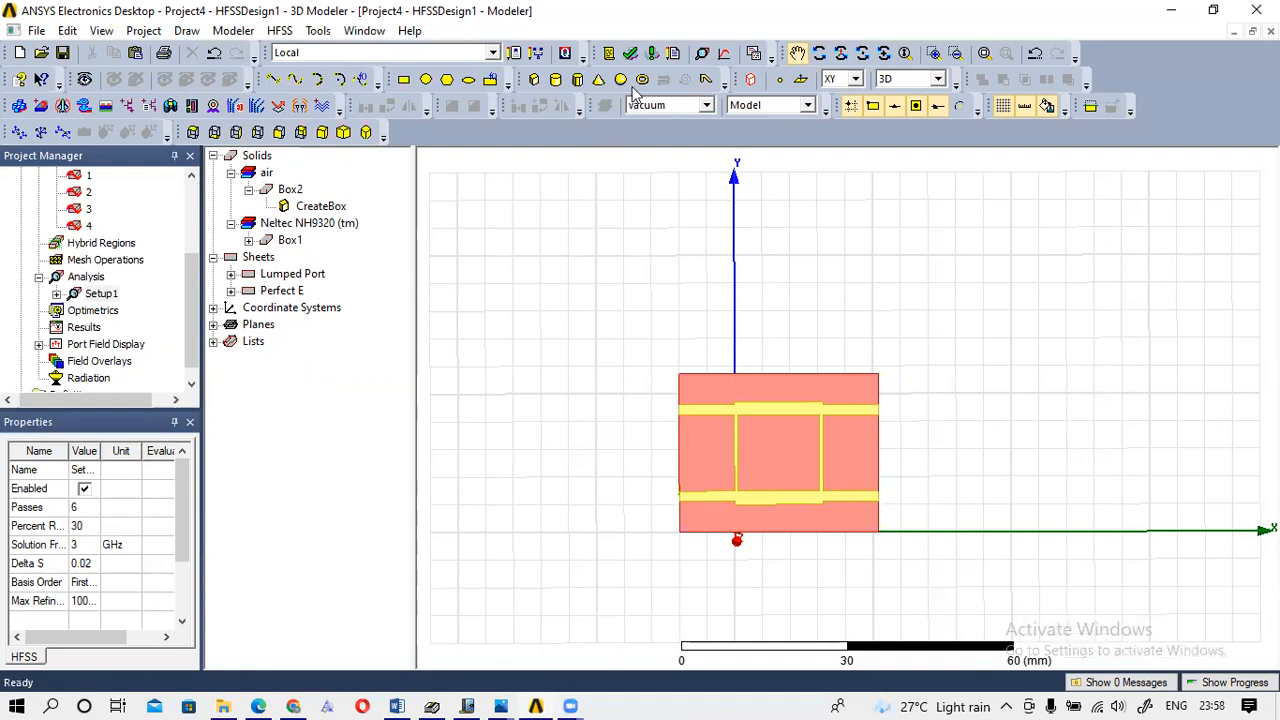
{"action": "left_click", "coordinate": [630, 56]}
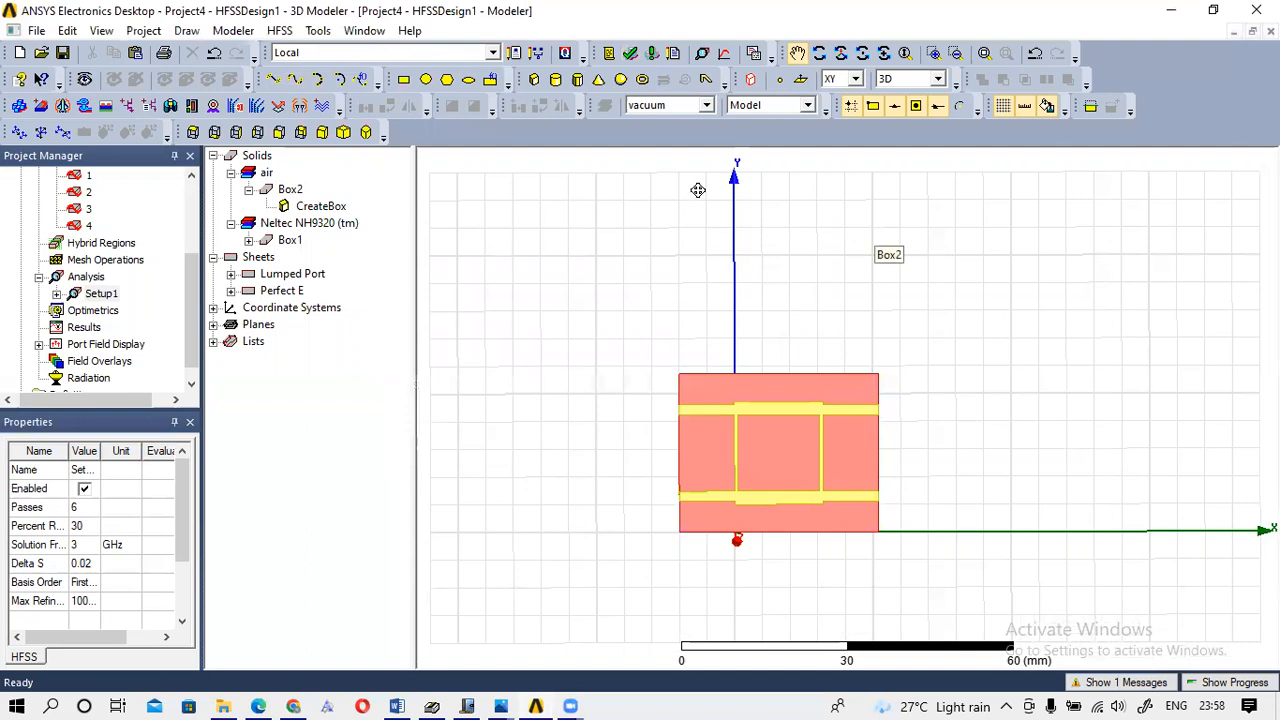
Start Analyze All and save the project as BLC_Lab instead of Project4.
{"action": "left_click", "coordinate": [652, 54]}
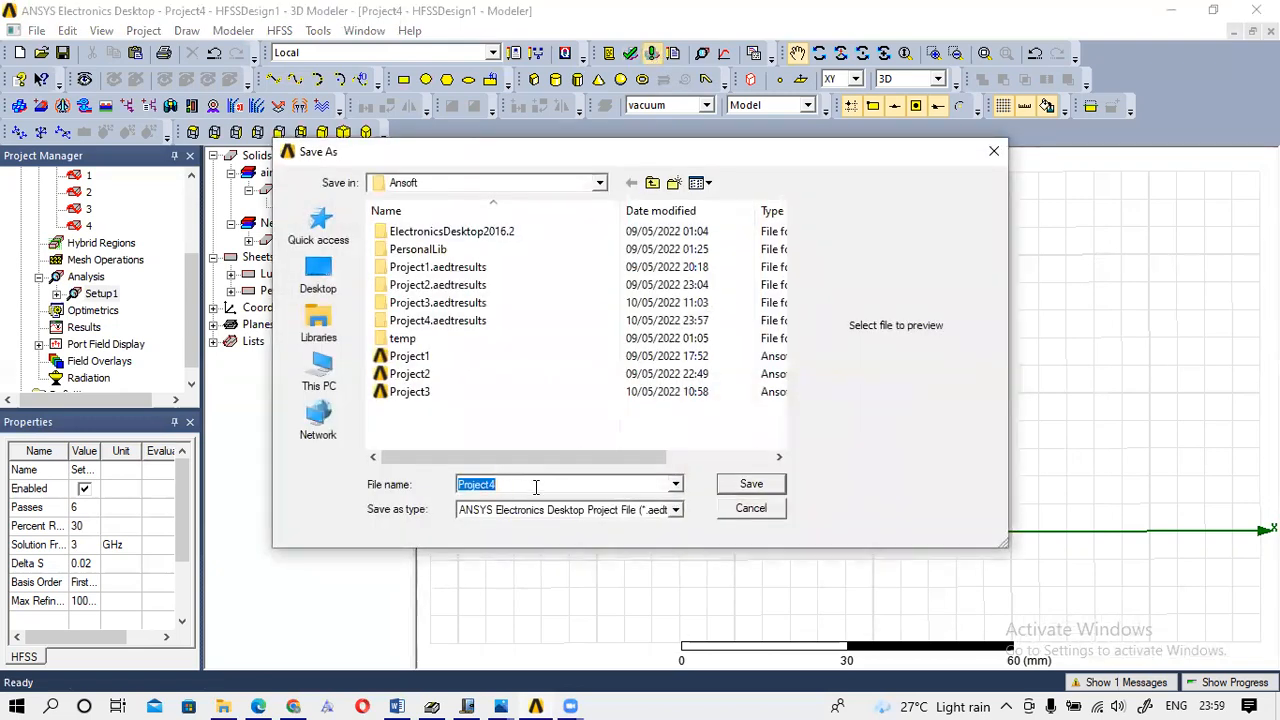
{"action": "key", "text": "BackSpace"}
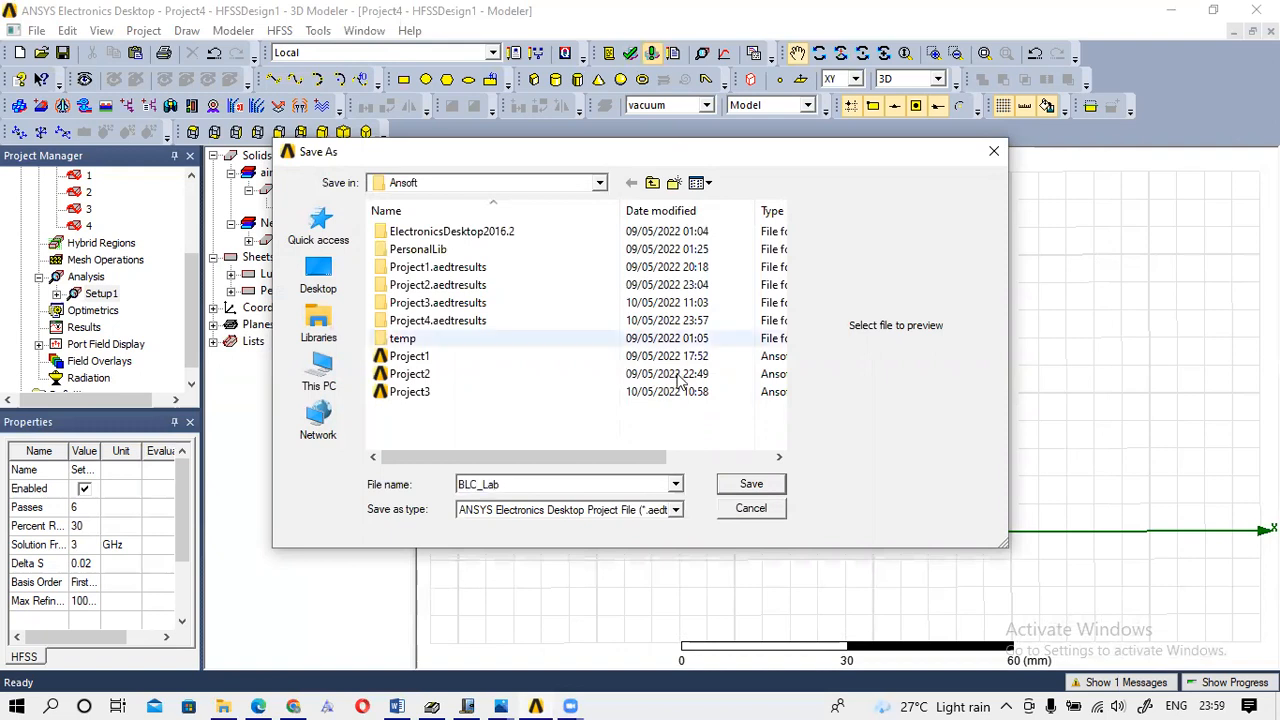
{"action": "left_click", "coordinate": [751, 484]}
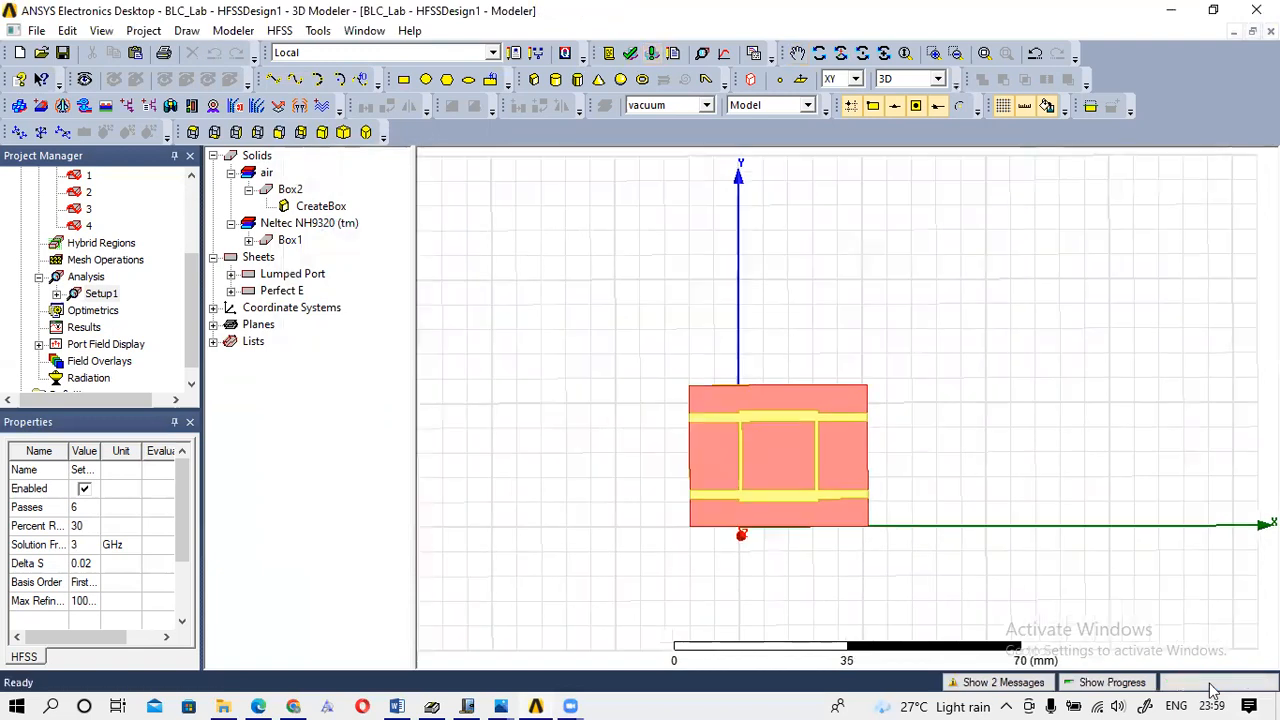
Watch the solver progress until the solve finishes, then select Results.
{"action": "left_click", "coordinate": [1113, 683]}
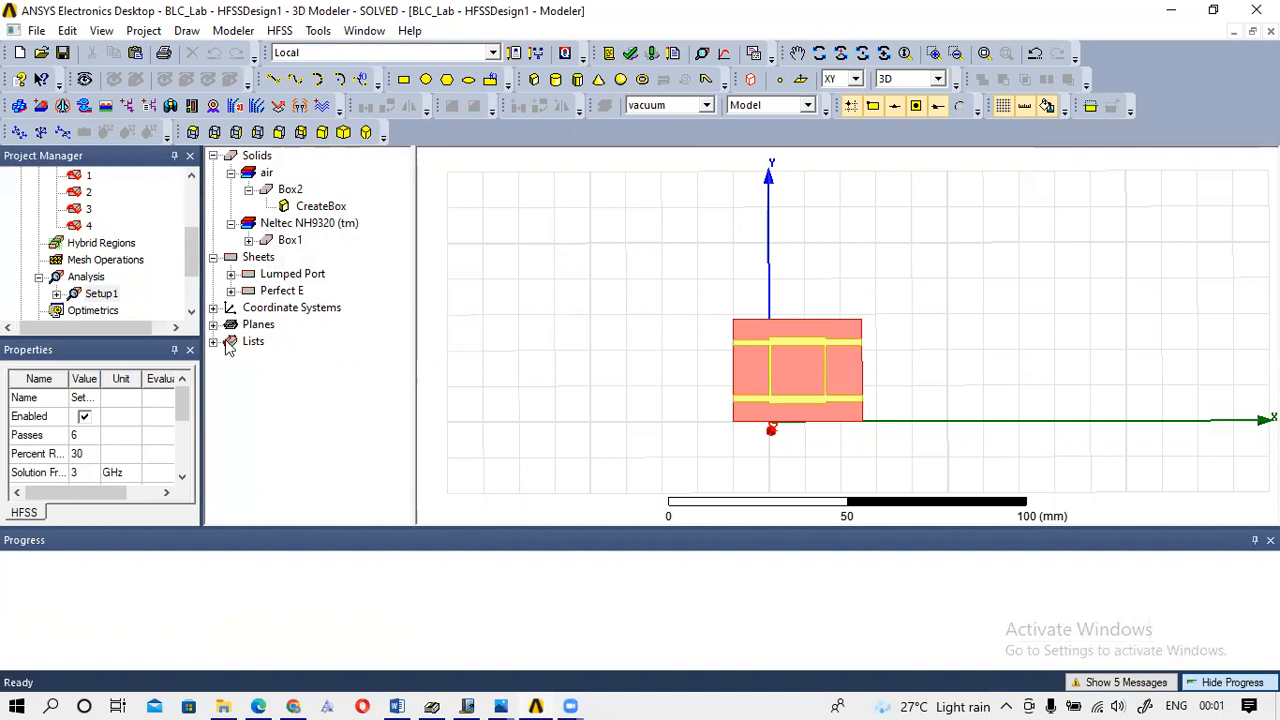
{"action": "left_click_drag", "start_coordinate": [193, 258], "coordinate": [190, 287]}
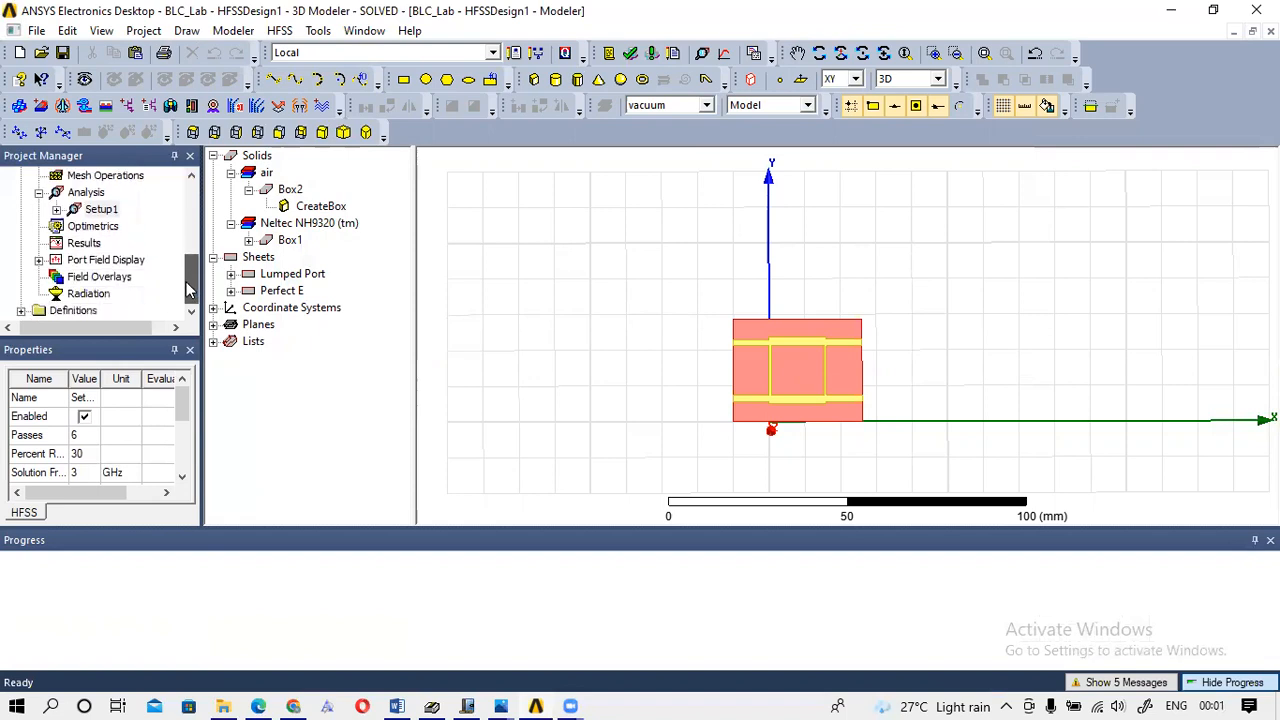
{"action": "left_click", "coordinate": [86, 243]}
Create XY Plot 1, a rectangular plot of dB S(1,1) through S(4,4) versus frequency.
{"action": "right_click", "coordinate": [86, 243]}
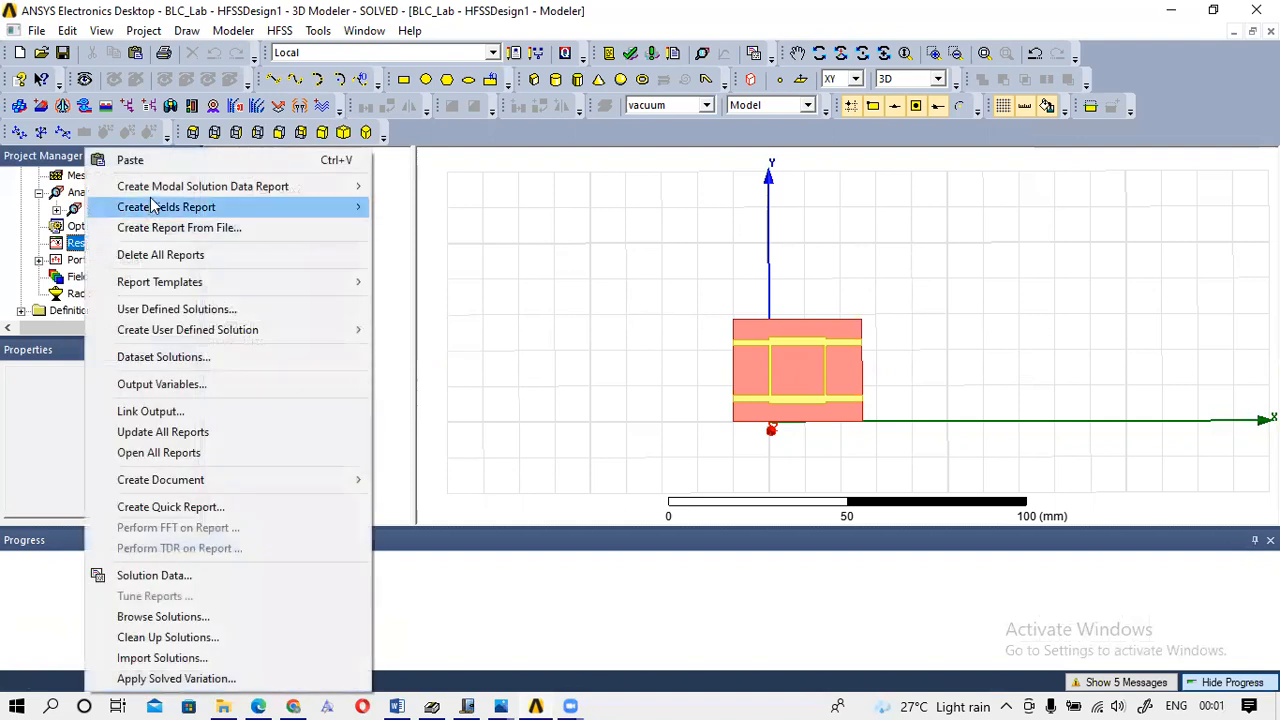
{"action": "mouse_move", "coordinate": [153, 193]}
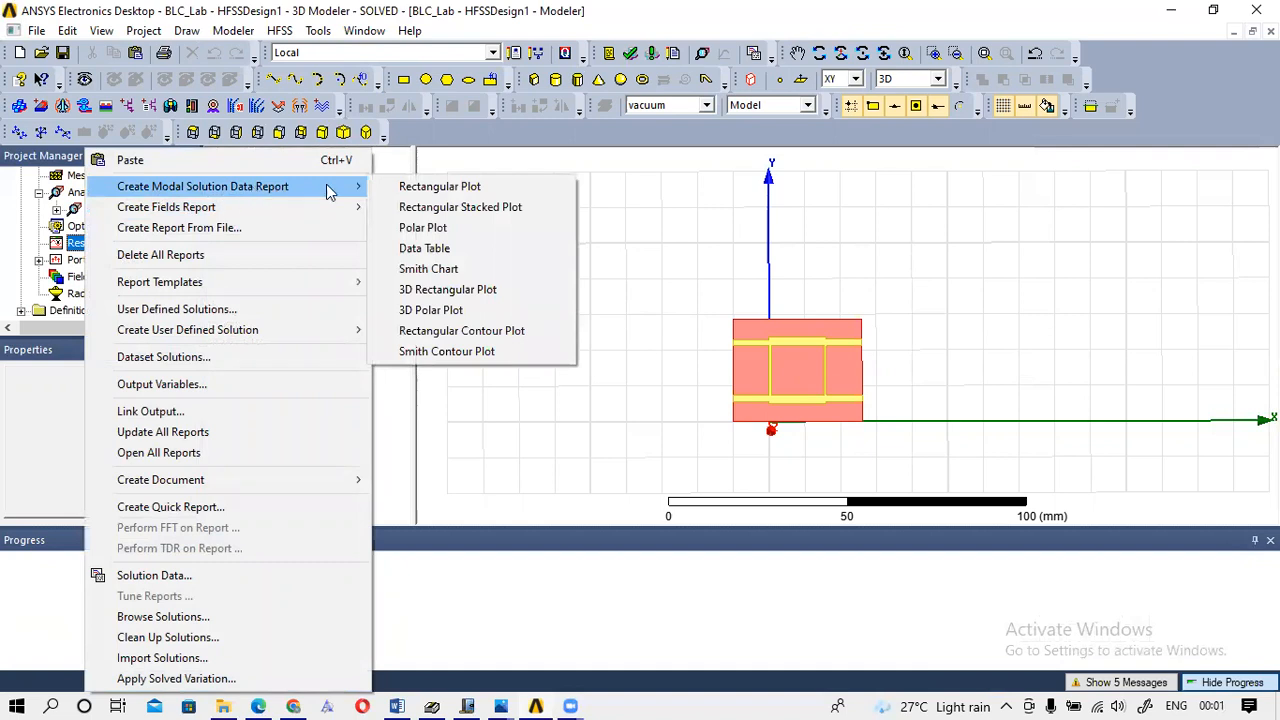
{"action": "left_click", "coordinate": [453, 190]}
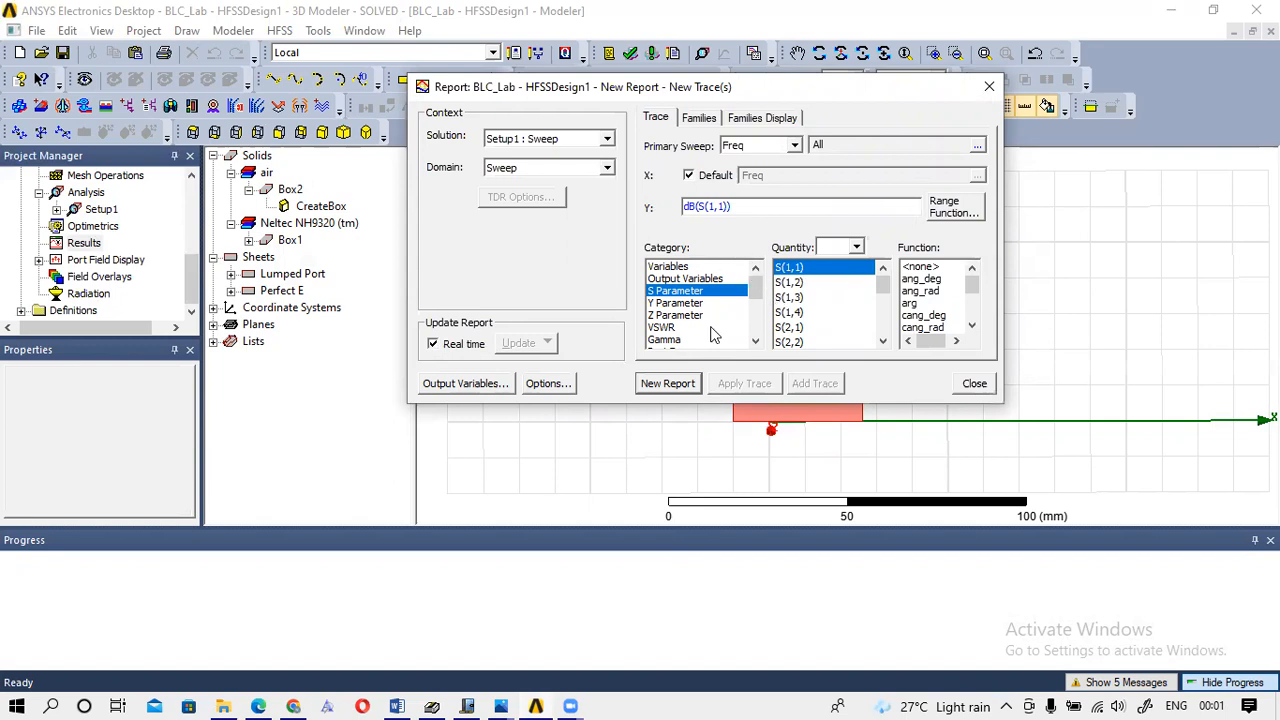
{"action": "left_click", "coordinate": [805, 284], "text": "ctrl"}
{"action": "left_click_drag", "start_coordinate": [805, 287], "coordinate": [805, 383]}
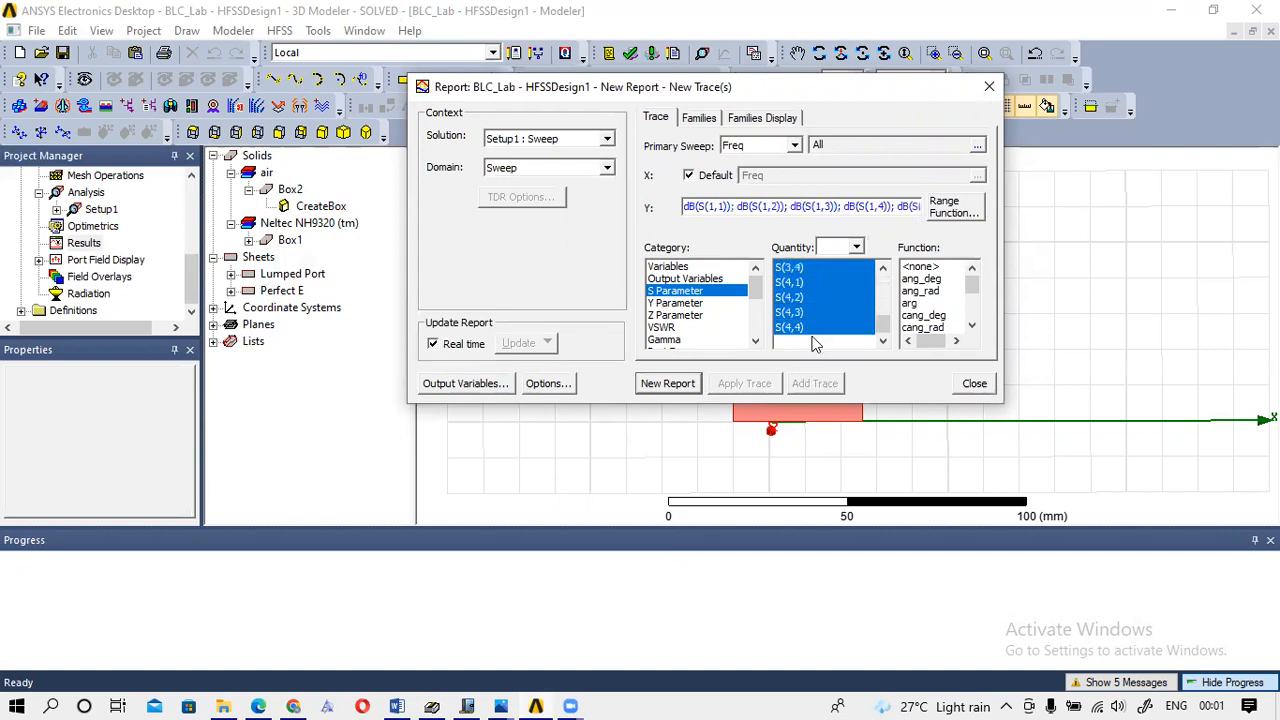
{"action": "mouse_move", "coordinate": [884, 322]}
{"action": "left_mouse_down"}
{"action": "mouse_move", "coordinate": [885, 283]}
{"action": "mouse_move", "coordinate": [893, 340]}
{"action": "mouse_move", "coordinate": [888, 244]}
{"action": "mouse_move", "coordinate": [887, 332]}
{"action": "left_mouse_up"}
{"action": "mouse_move", "coordinate": [977, 293]}
{"action": "left_mouse_down"}
{"action": "mouse_move", "coordinate": [976, 318]}
{"action": "mouse_move", "coordinate": [973, 302]}
{"action": "left_mouse_up"}
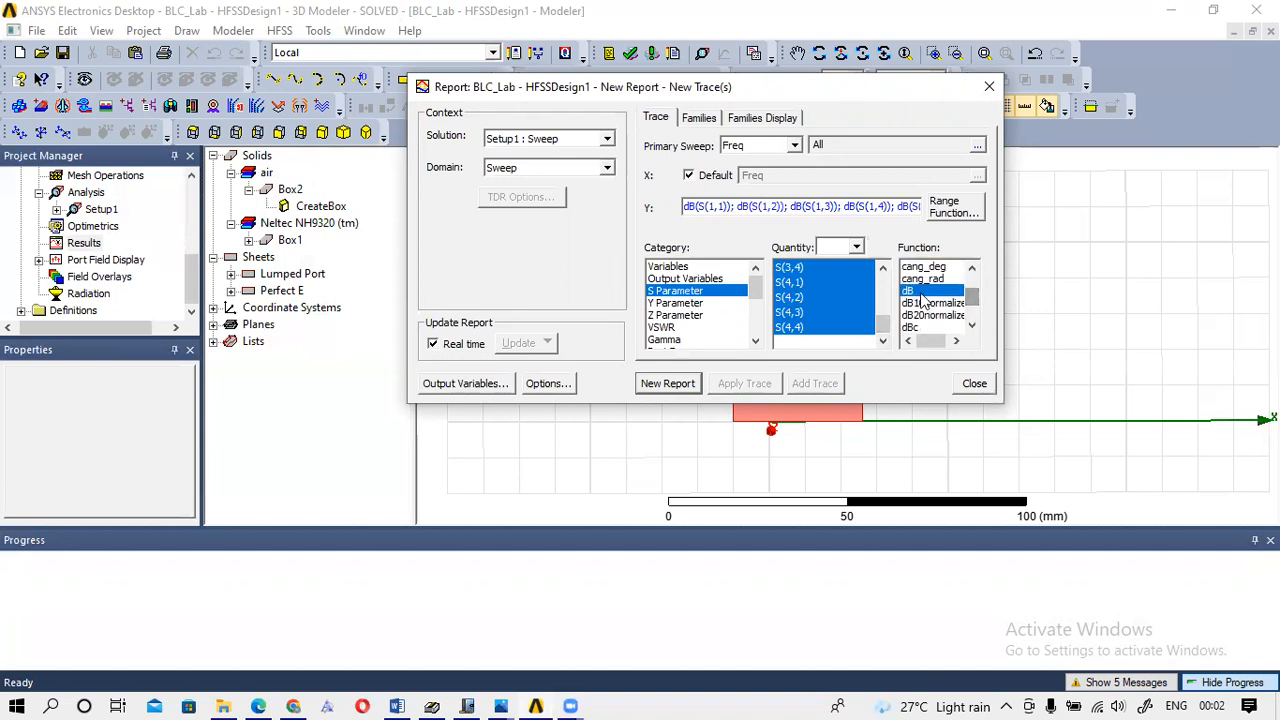
{"action": "left_click", "coordinate": [662, 384]}
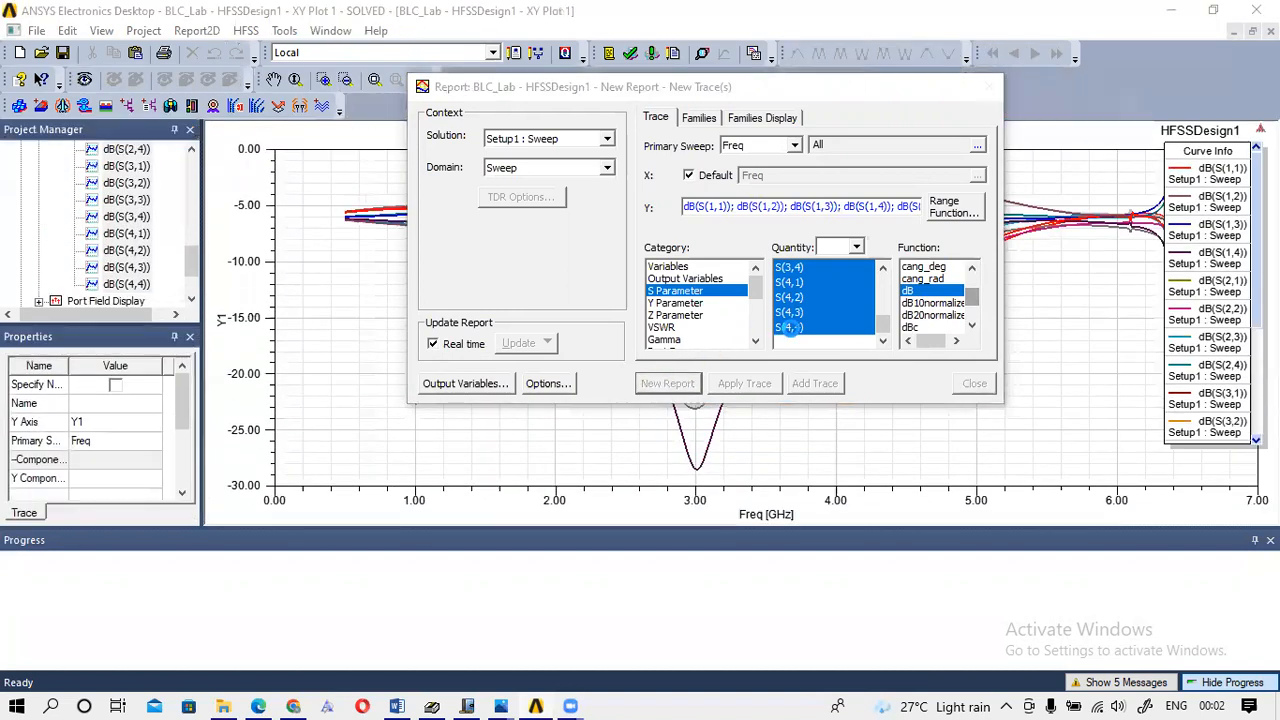
Close the Report dialog to view XY Plot 1's S-parameter curves.
{"action": "left_click", "coordinate": [1001, 90]}
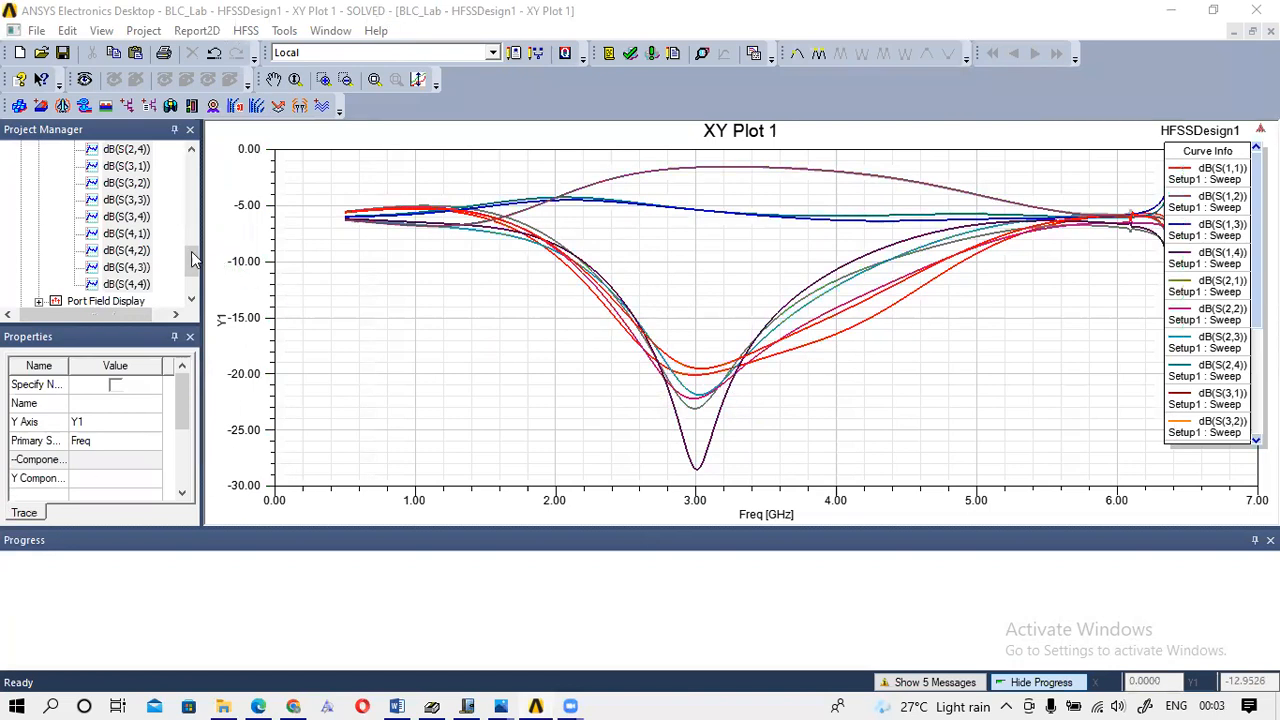
{"action": "left_click_drag", "start_coordinate": [190, 260], "coordinate": [173, 217]}
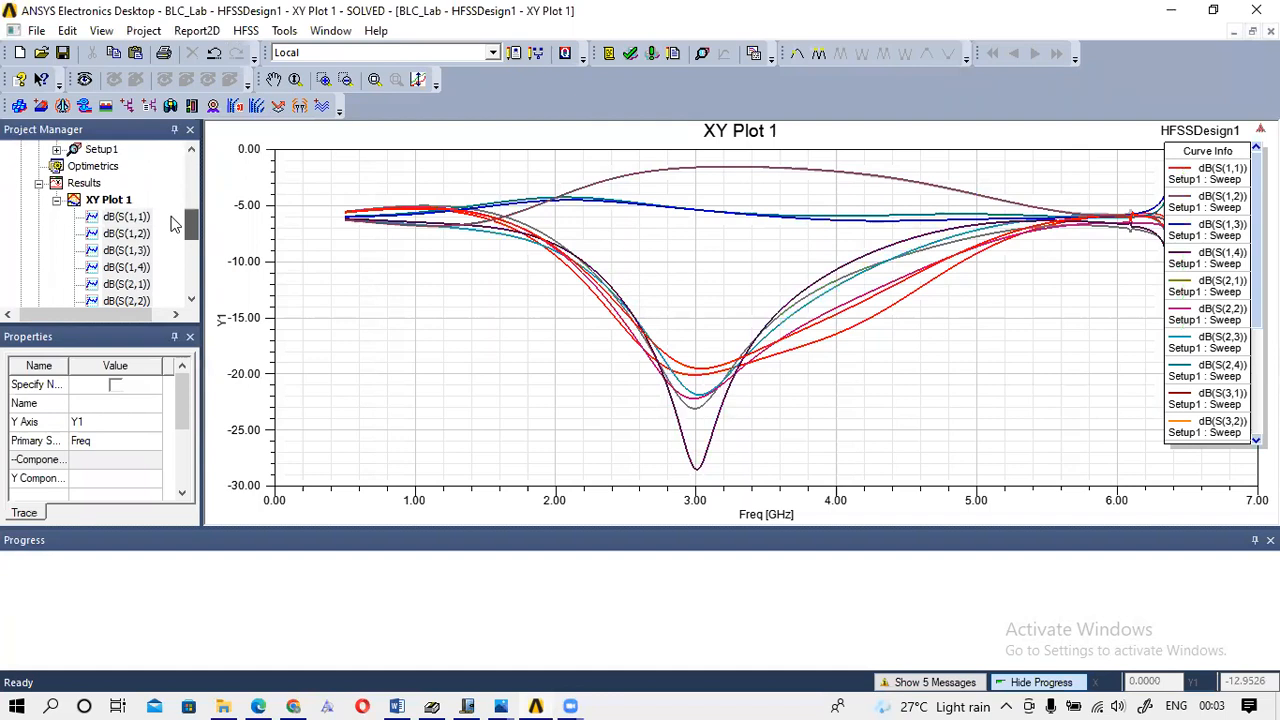
Make a separate XY Plot 2 of dB(S(1,1)) alone, then select XY Plot 1's dB(S(3,1)) trace.
{"action": "left_click", "coordinate": [127, 216]}
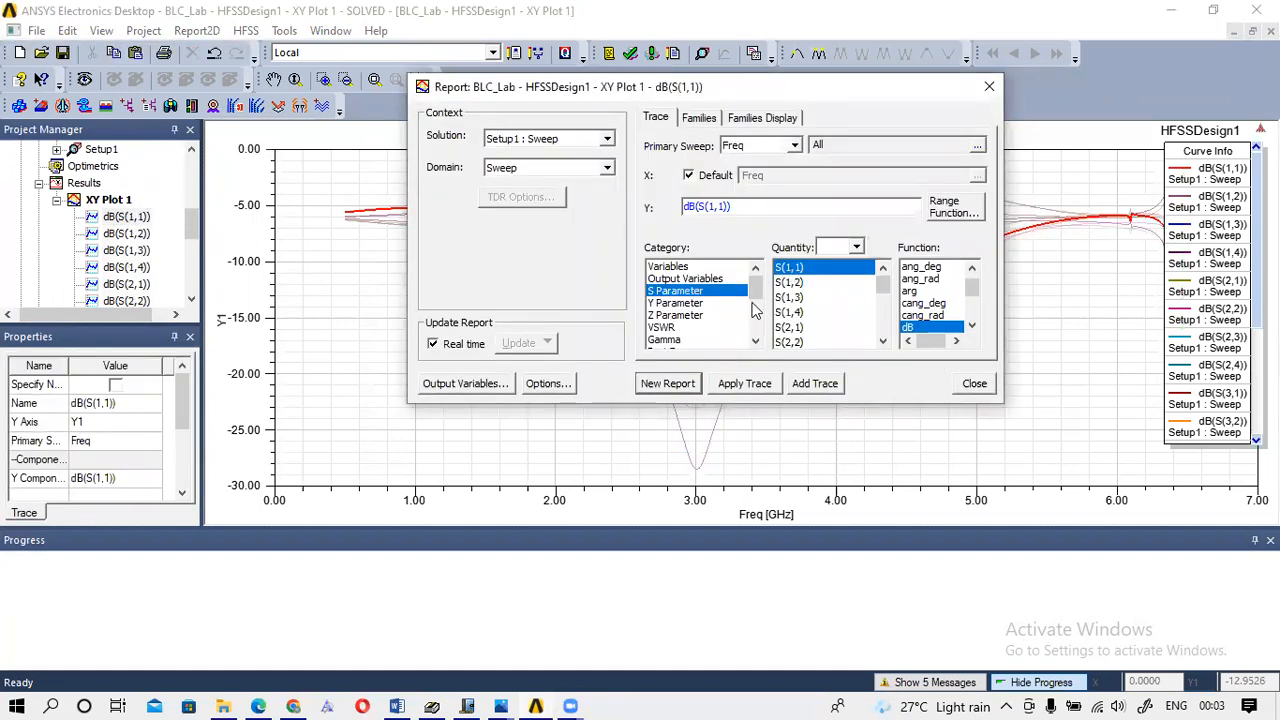
{"action": "left_click", "coordinate": [674, 383]}
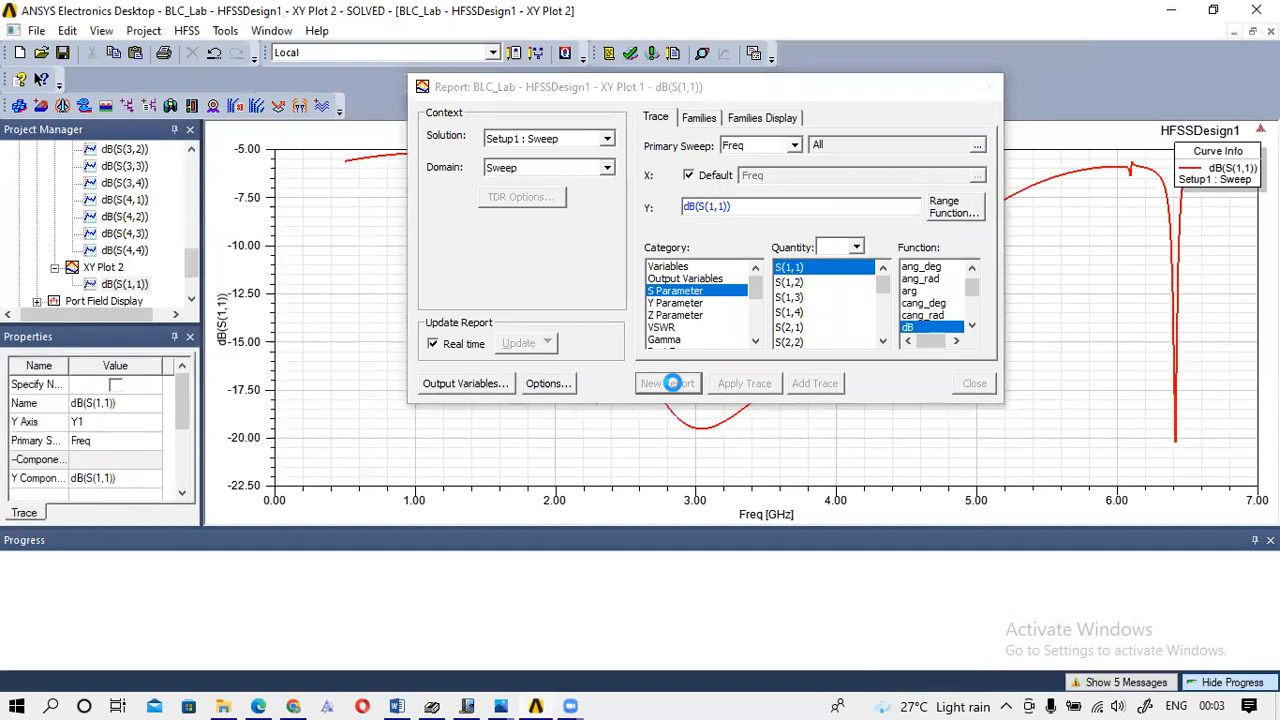
{"action": "left_click", "coordinate": [986, 88]}
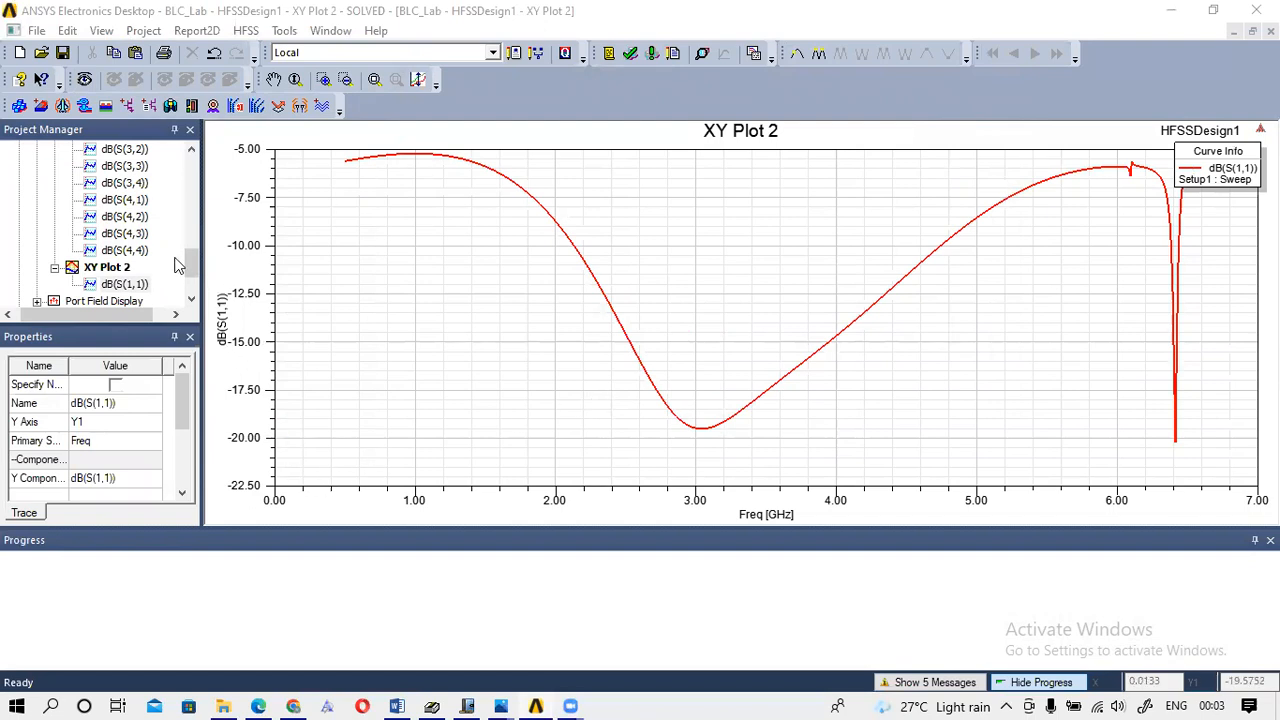
{"action": "mouse_move", "coordinate": [191, 262]}
{"action": "left_mouse_down"}
{"action": "mouse_move", "coordinate": [191, 229]}
{"action": "mouse_move", "coordinate": [191, 242]}
{"action": "left_mouse_up"}
{"action": "left_click", "coordinate": [125, 233]}
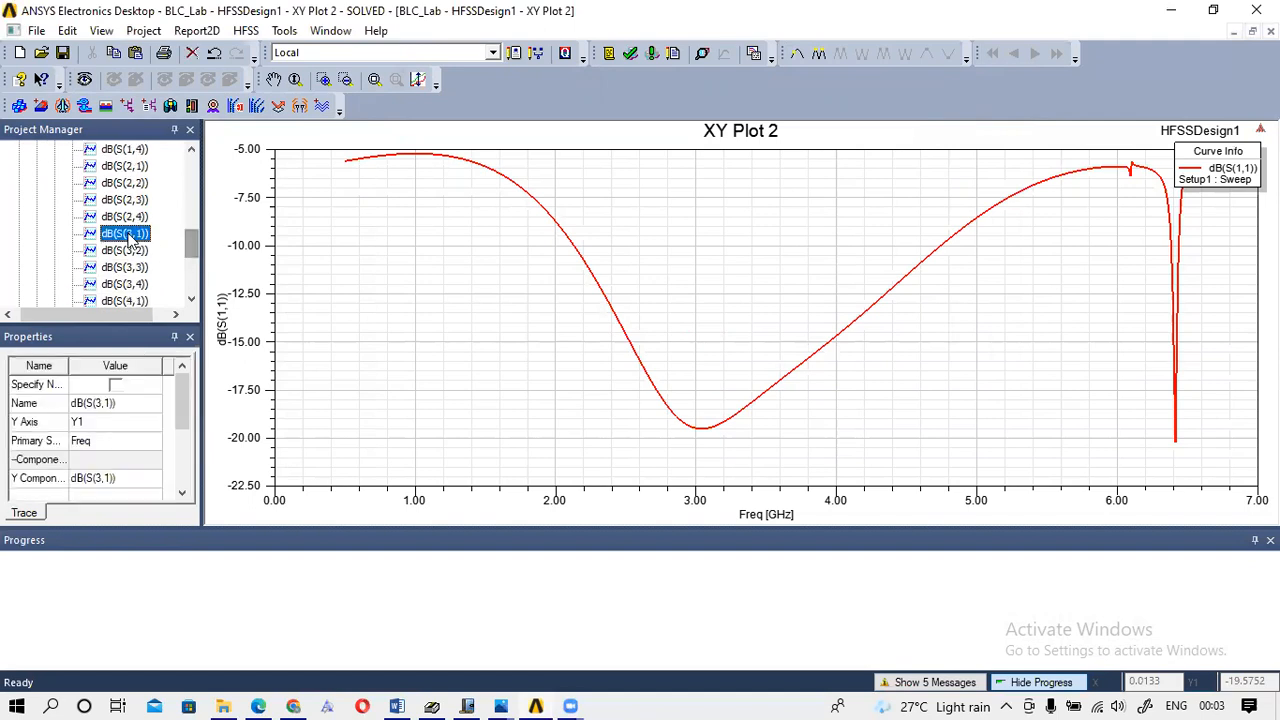
Create XY Plot 3 from the dB(S(3,1)) trace as a new report, reading about -5.4 dB near 3 GHz.
{"action": "double_click", "coordinate": [125, 234]}
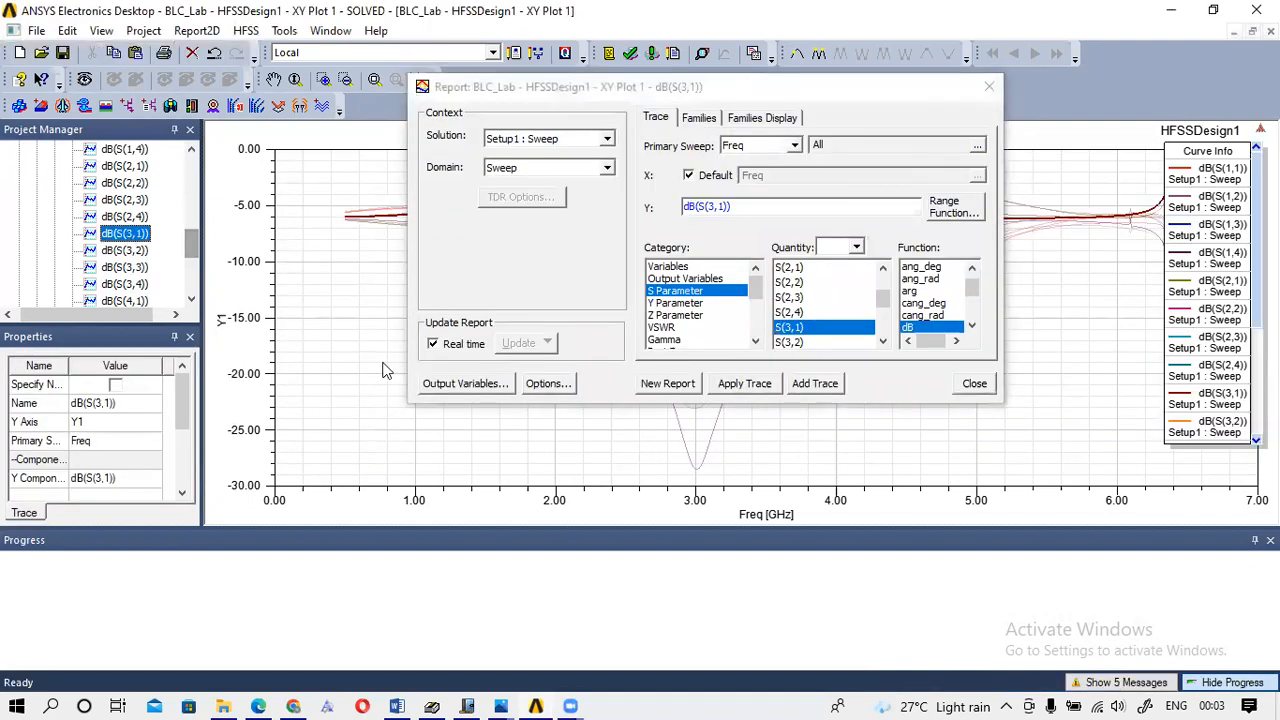
{"action": "left_click", "coordinate": [668, 383]}
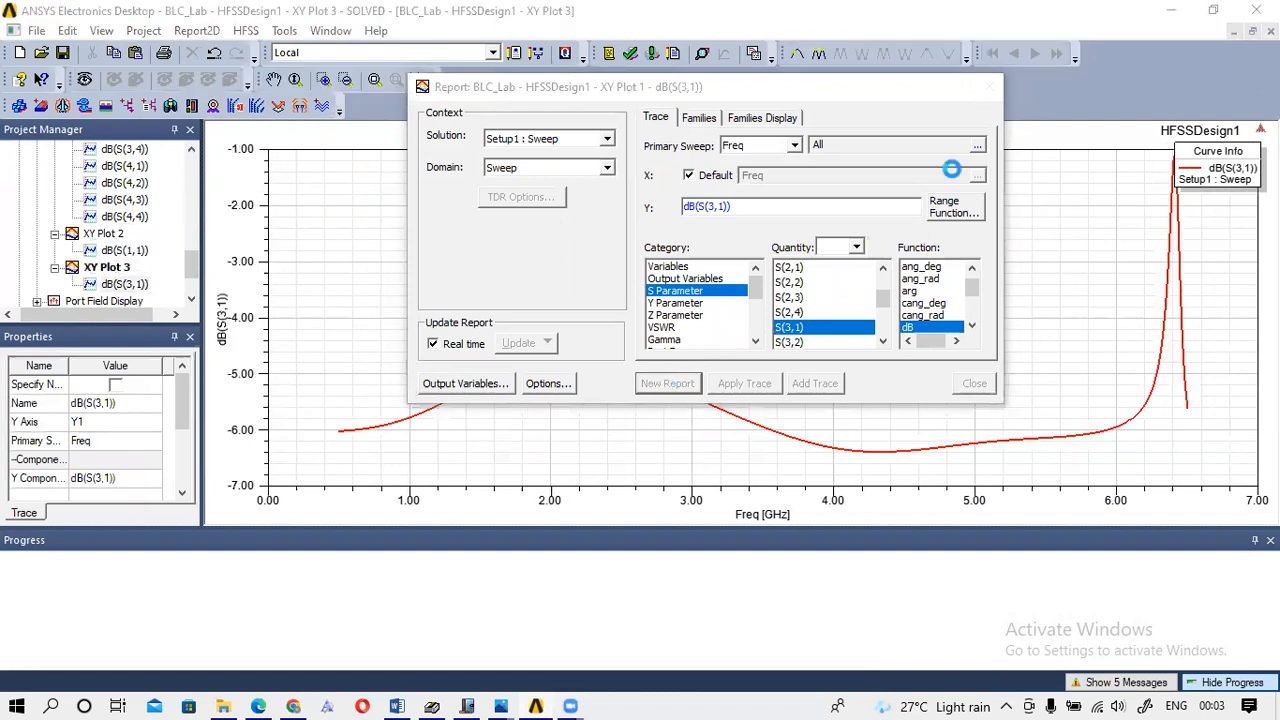
{"action": "left_click", "coordinate": [988, 86]}
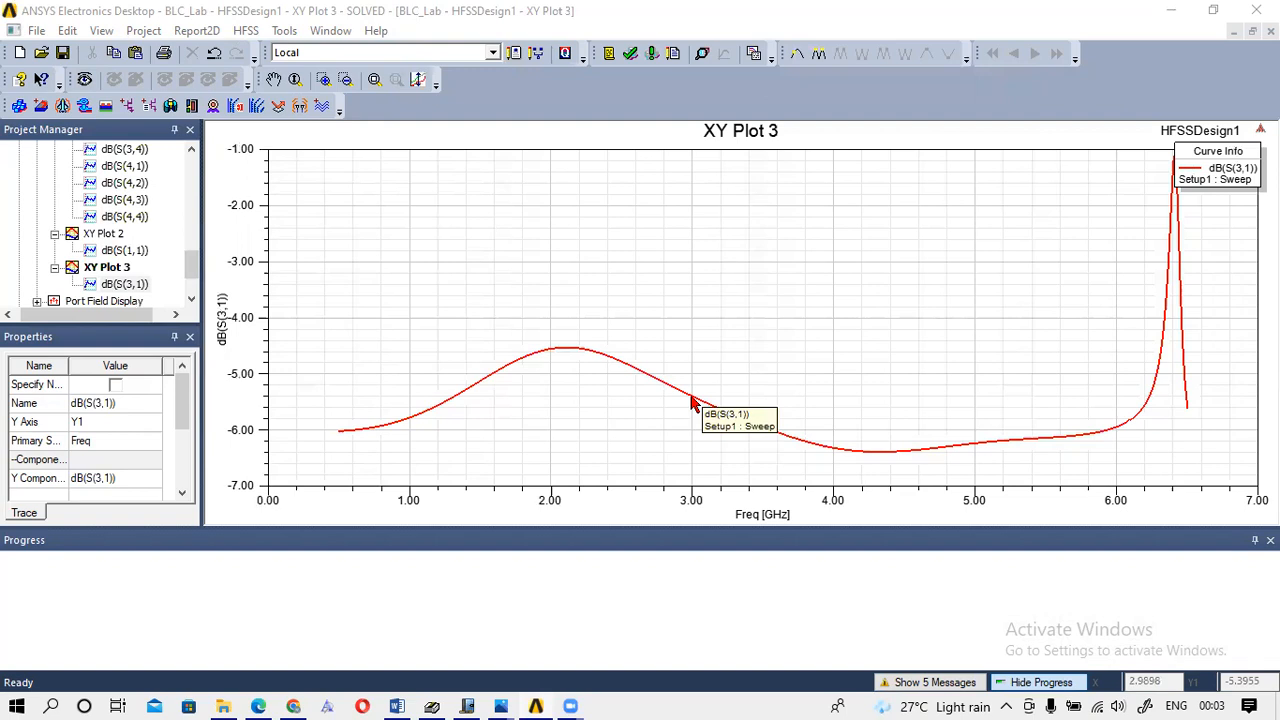
Place marker m1 on dB(S(3,1)) at 2.99 GHz, reading -5.3825 dB, and zoom out.
{"action": "right_click", "coordinate": [850, 208]}
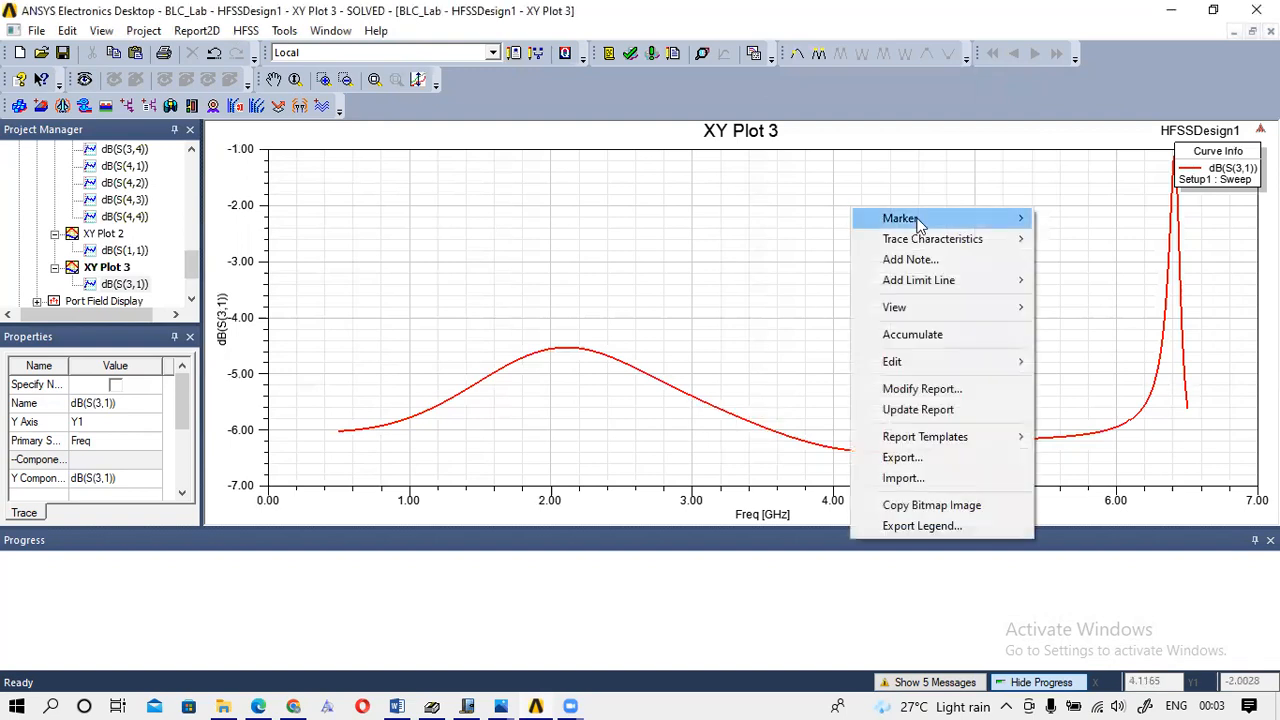
{"action": "mouse_move", "coordinate": [918, 220]}
{"action": "left_click", "coordinate": [1085, 240]}
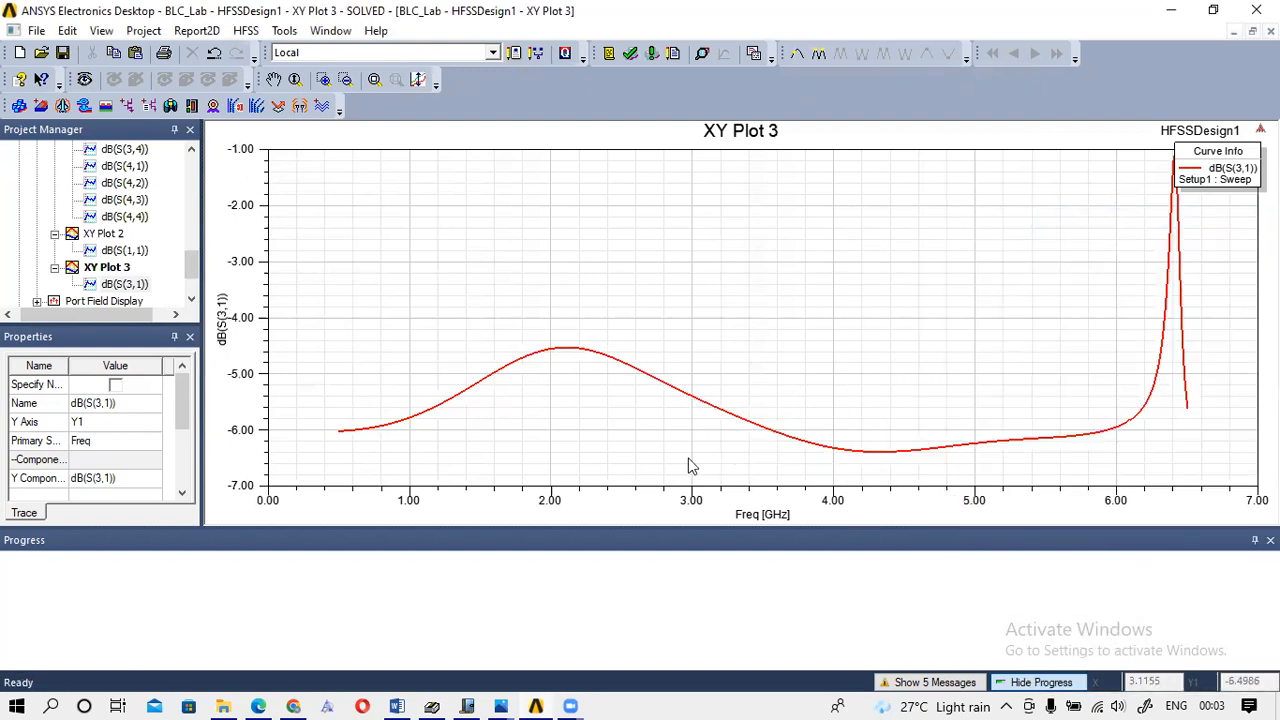
{"action": "left_click", "coordinate": [691, 395]}
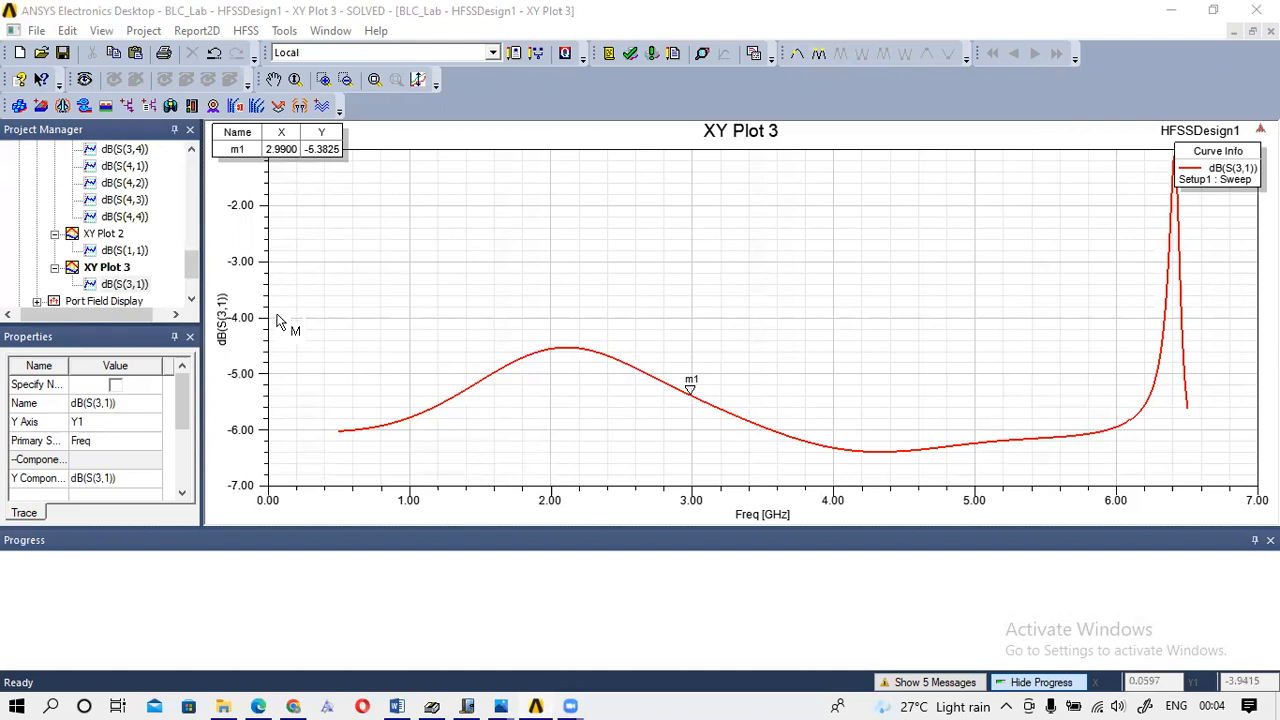
{"action": "scroll", "coordinate": [277, 315], "scroll_direction": "down", "scroll_amount": 3}
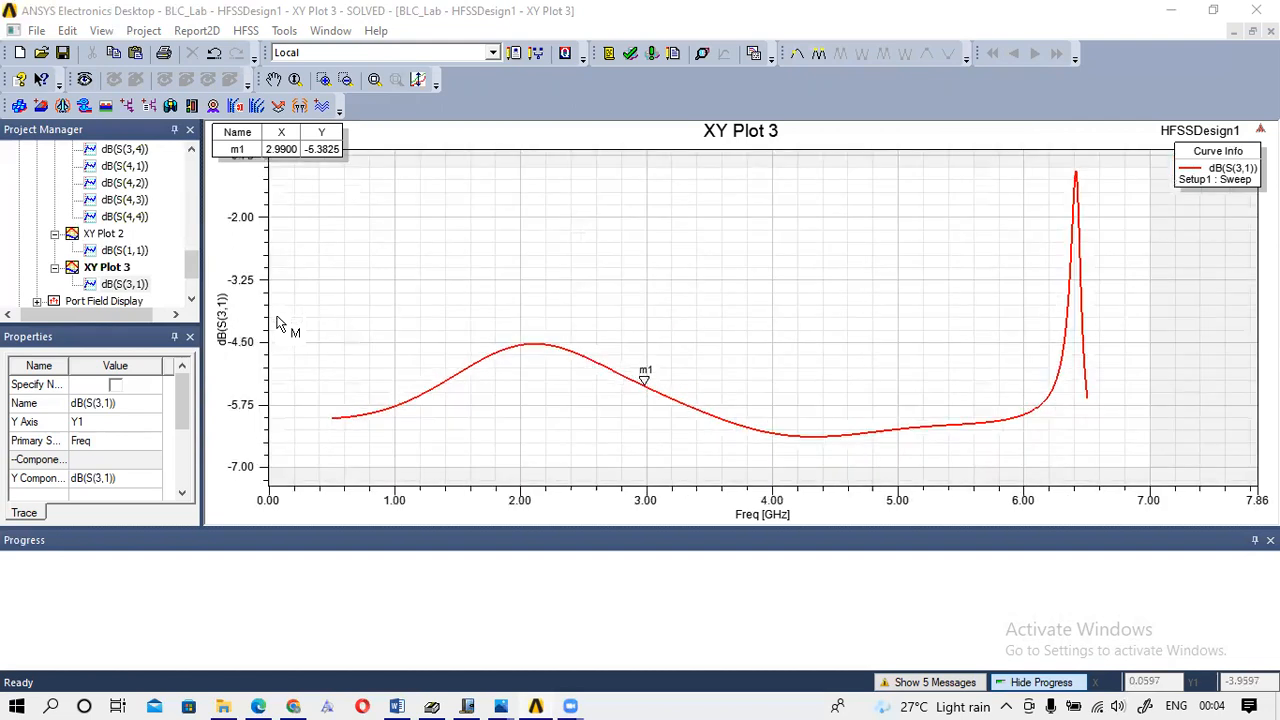
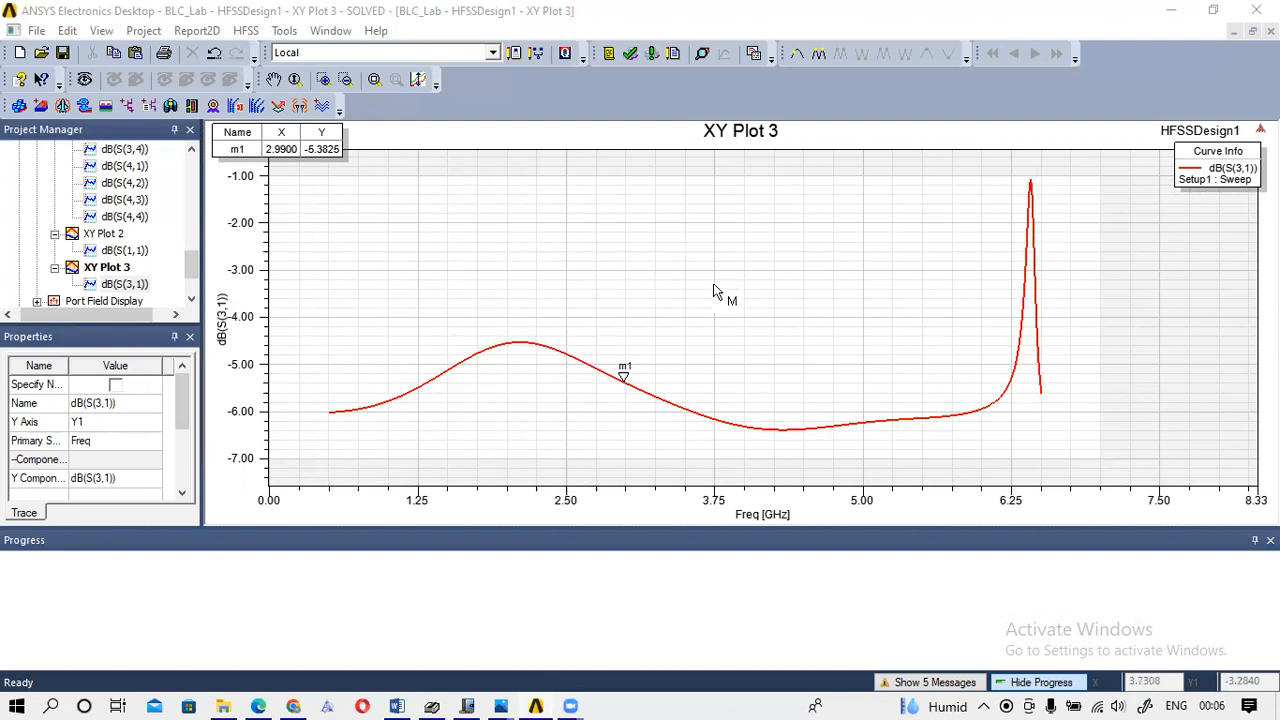
{"action": "key", "text": "Escape"}
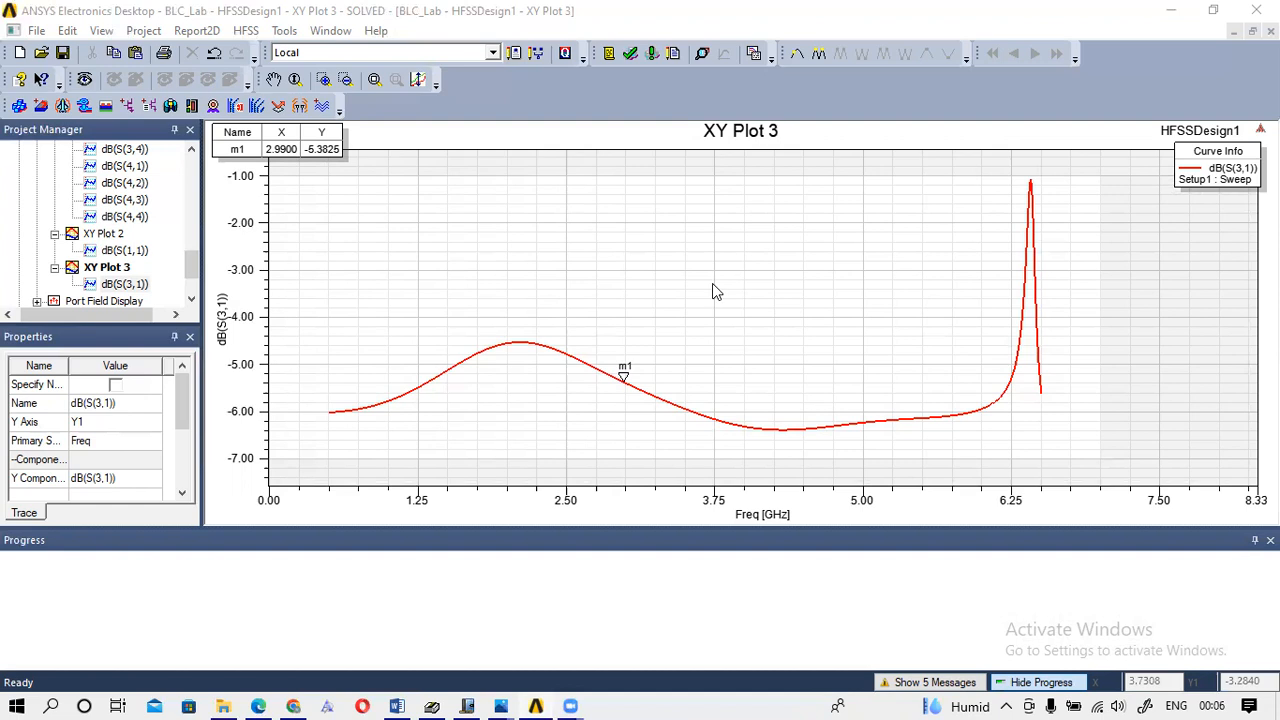
{"action": "key", "text": "ctrl+m"}
{"action": "key", "text": "Escape"}
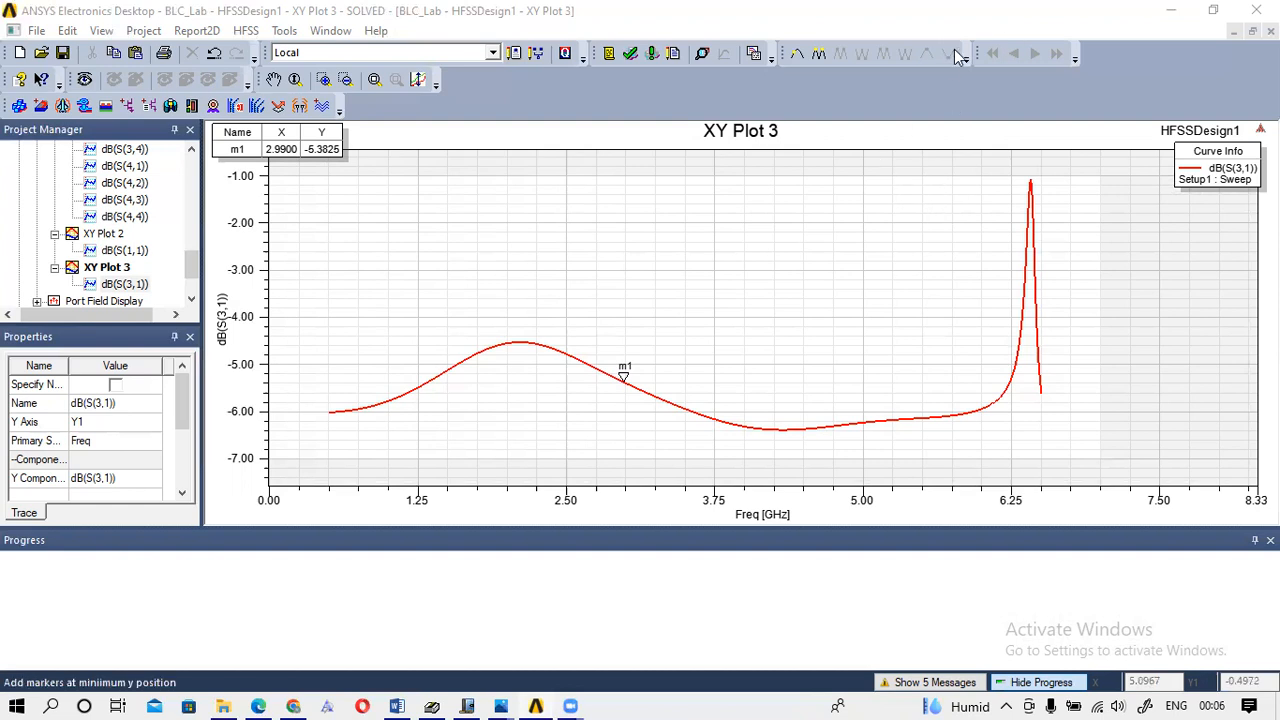
{"action": "key", "text": "ctrl+m"}
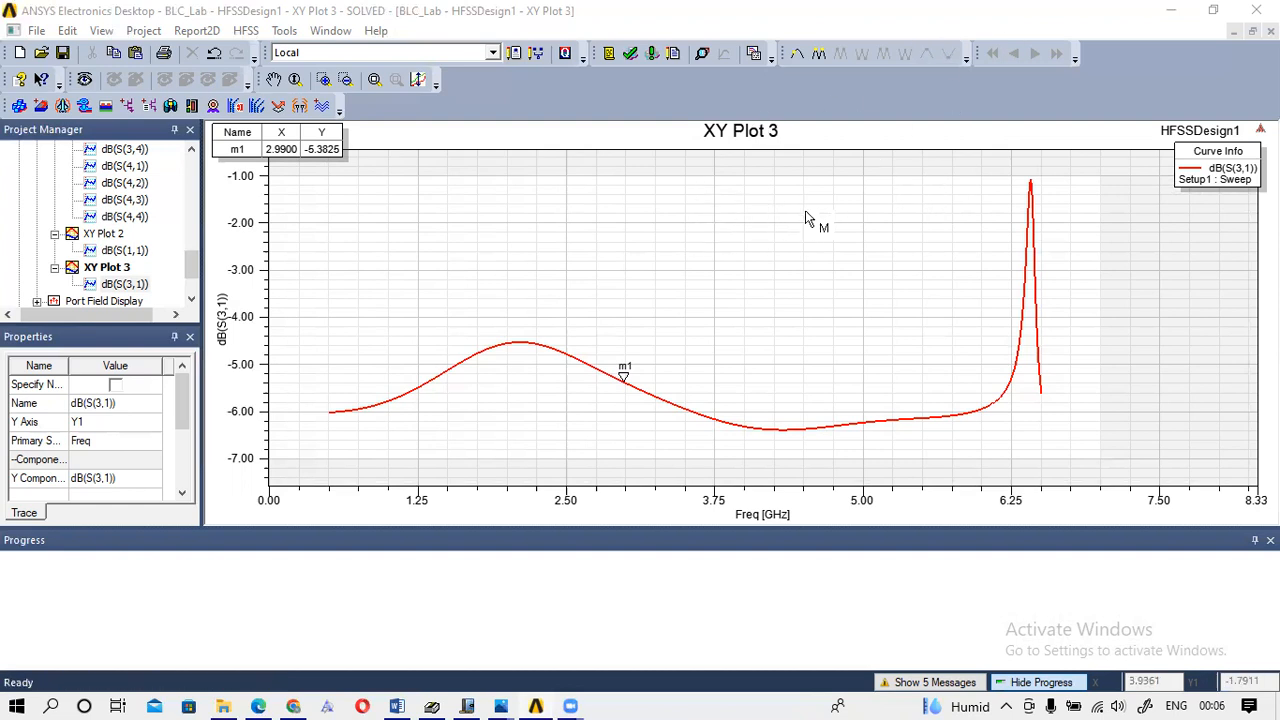